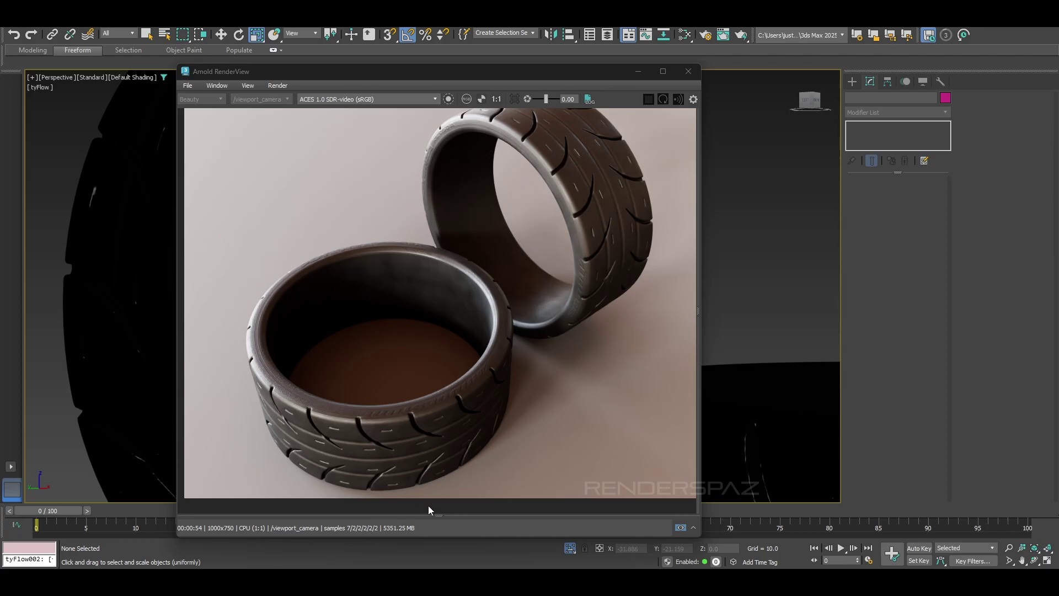
Reveal the stored render snapshots and examine the sidewall lettering in Snapshot_02
left_click_drag(448, 515, 444, 430)
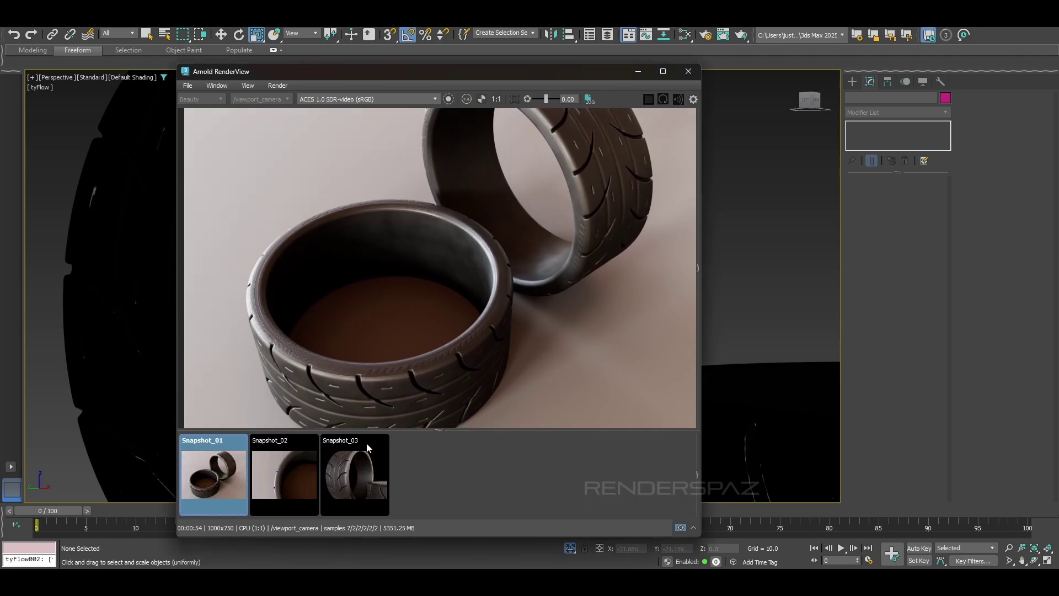
left_click(279, 456)
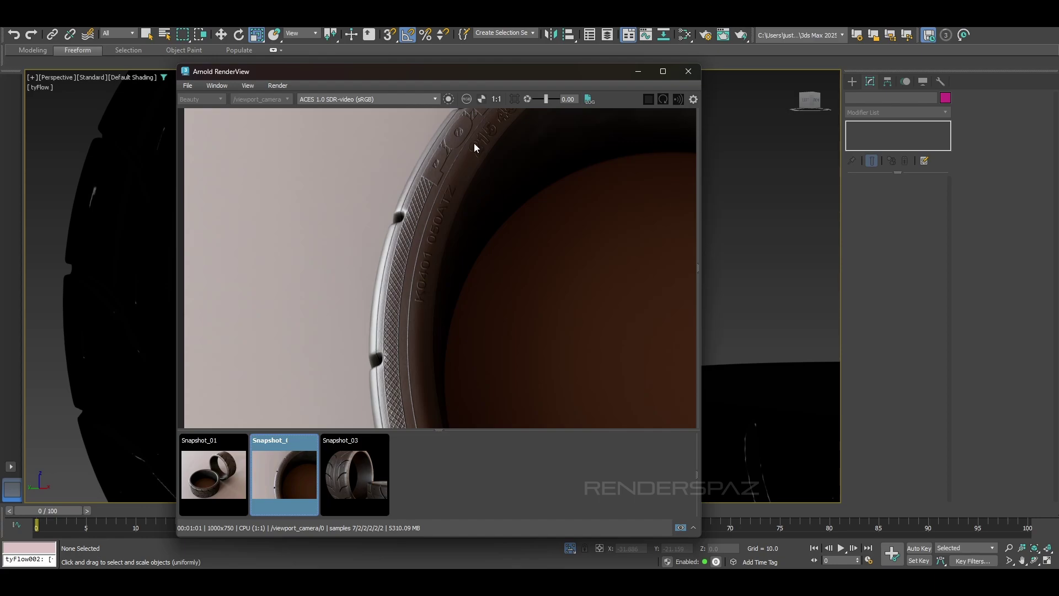
scroll(445, 199, "down", 1)
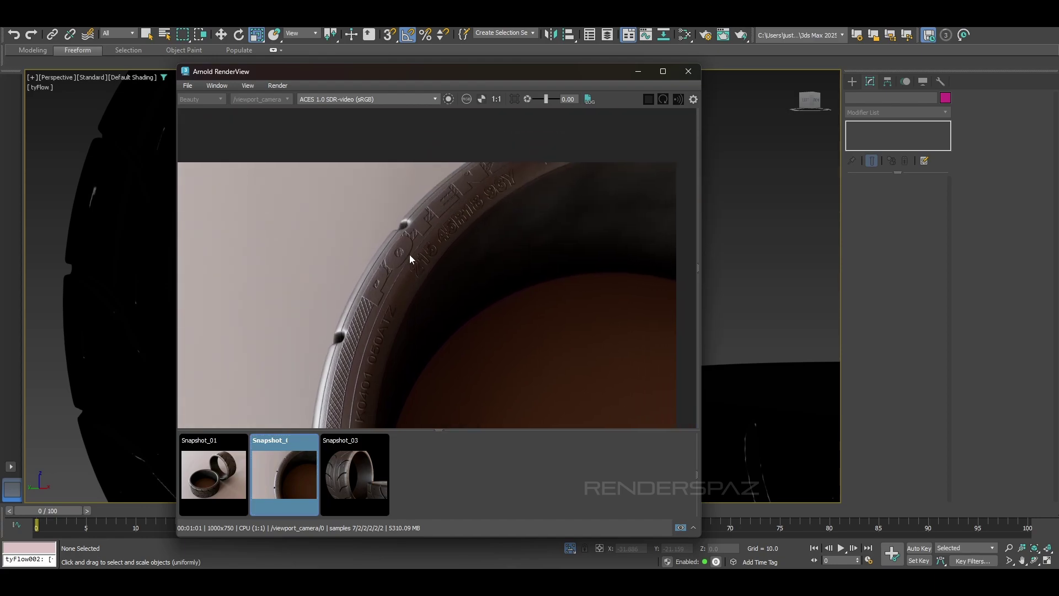
middle_click_drag(376, 310, 383, 258)
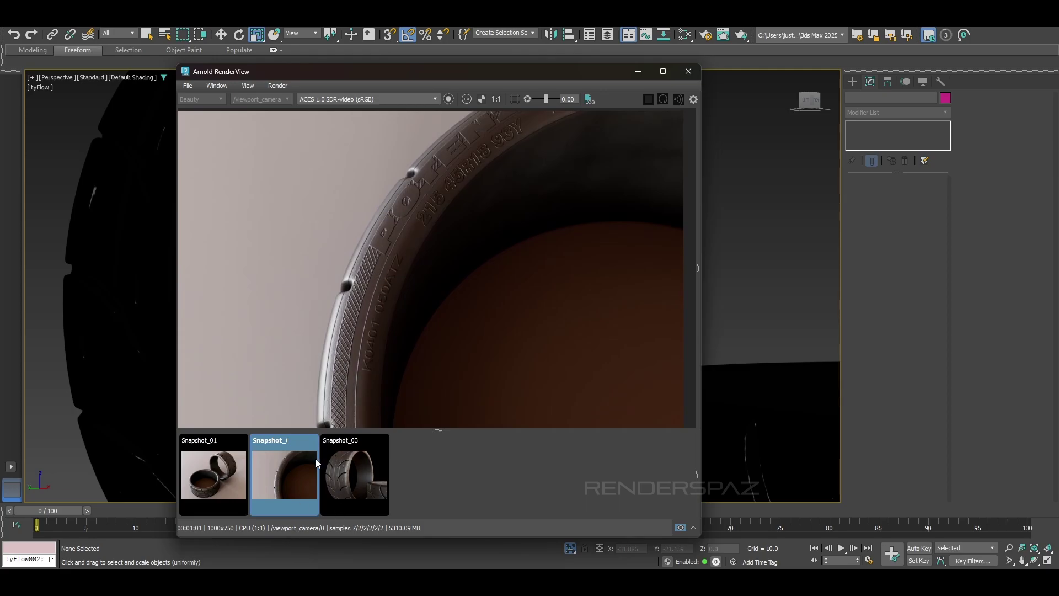
Examine the tread grooves and sidewall lettering of the standing tire in Snapshot_03 up close and as a whole
left_click(351, 467)
middle_click_drag(507, 361, 401, 318)
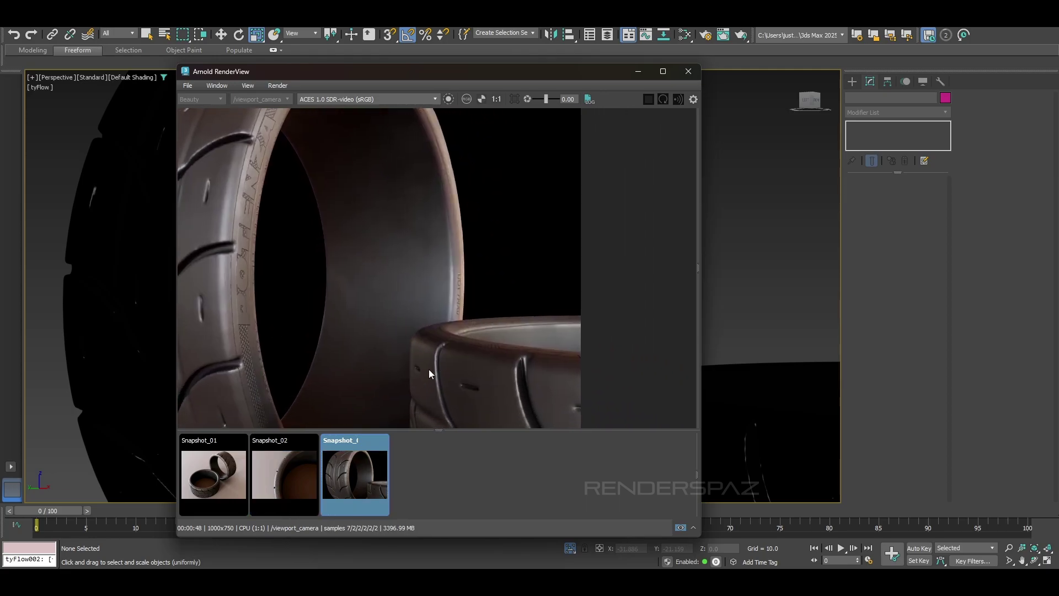
middle_click_drag(422, 375, 448, 343)
middle_click_drag(378, 365, 491, 374)
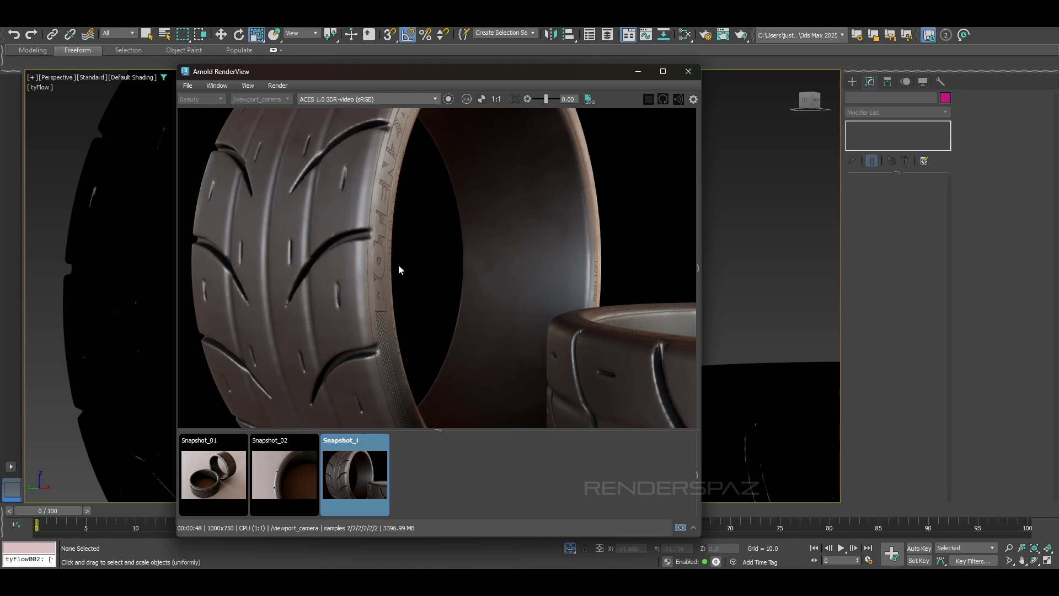
middle_click_drag(399, 269, 359, 338)
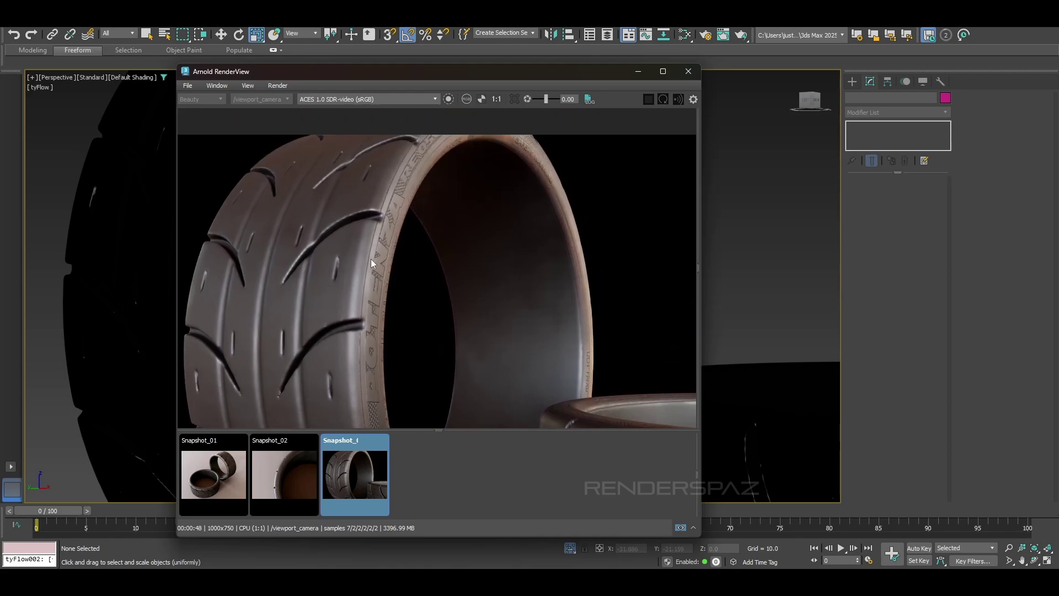
middle_click_drag(283, 348, 316, 253)
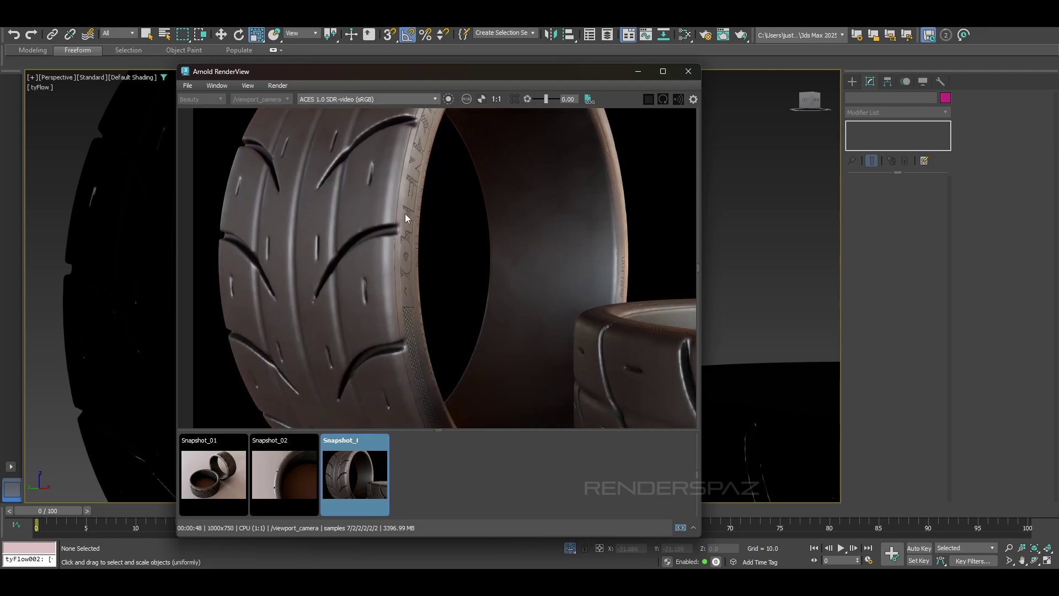
middle_click_drag(418, 160, 404, 234)
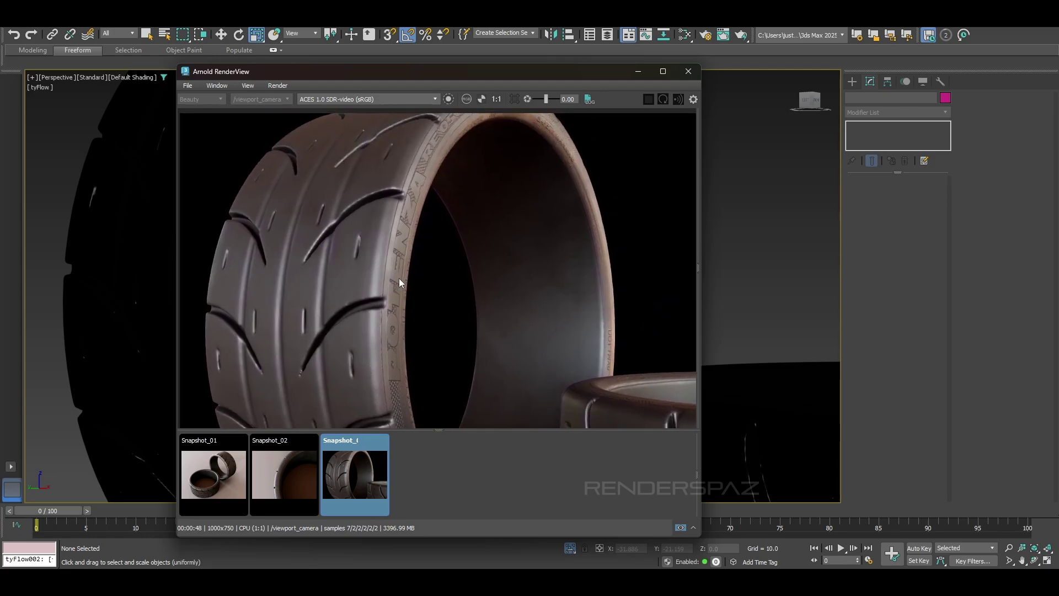
scroll(400, 276, "down", 2)
middle_click_drag(427, 400, 402, 332)
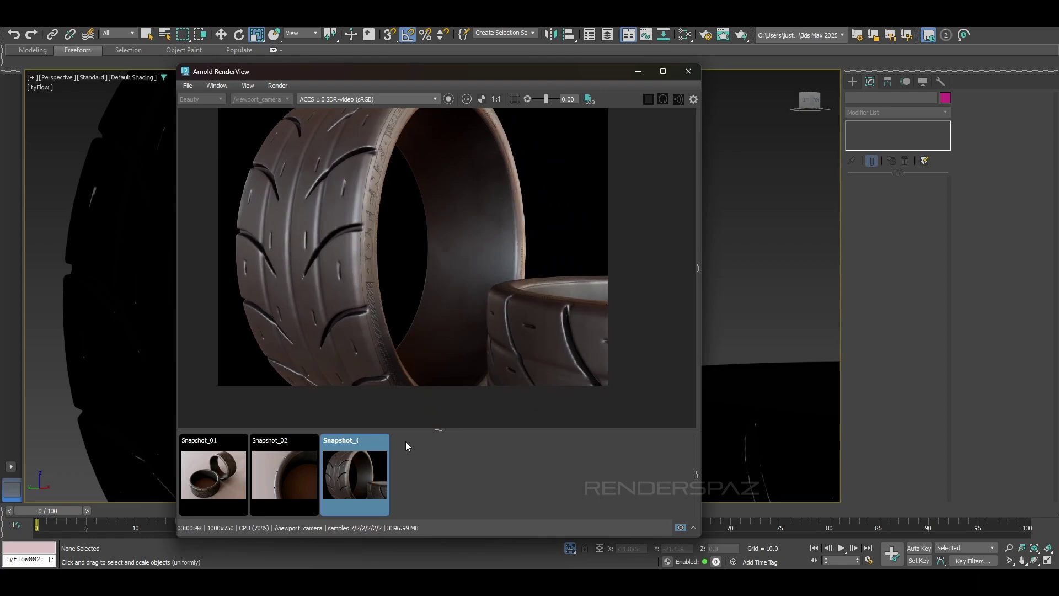
left_click_drag(439, 430, 439, 514)
middle_click_drag(373, 343, 392, 364)
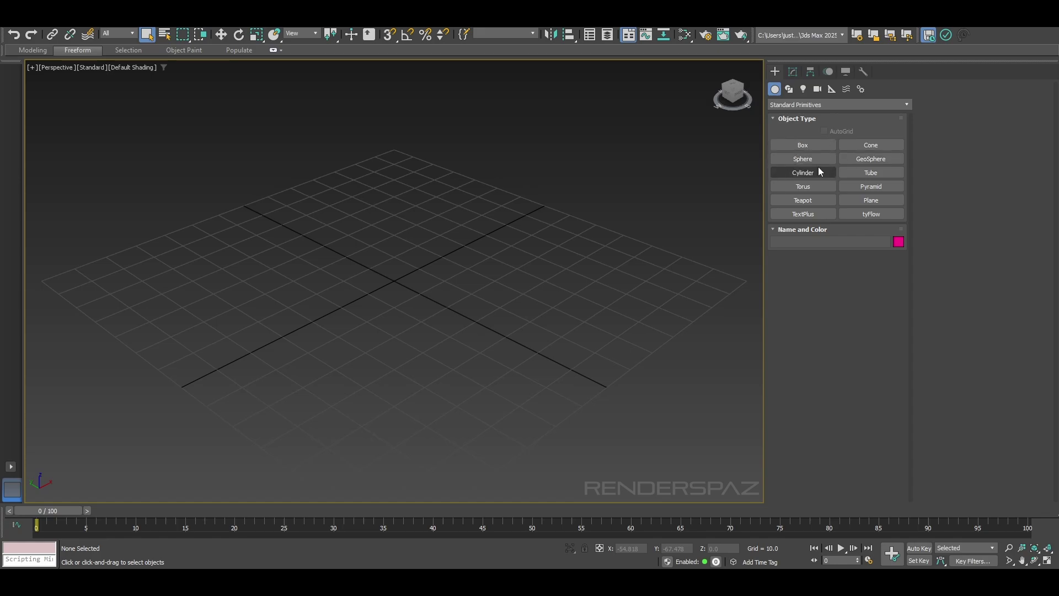
Create a tube at the grid's center with radii of about 11.1 and 13.3 and a height of about 12.6
left_click(792, 173)
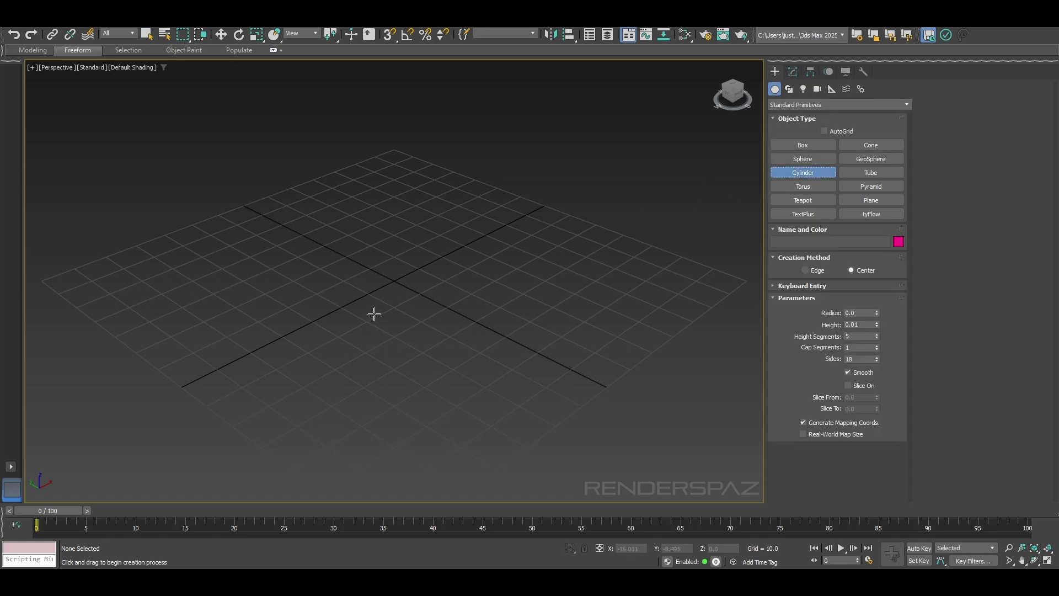
left_click(879, 171)
left_click_drag(392, 282, 414, 265)
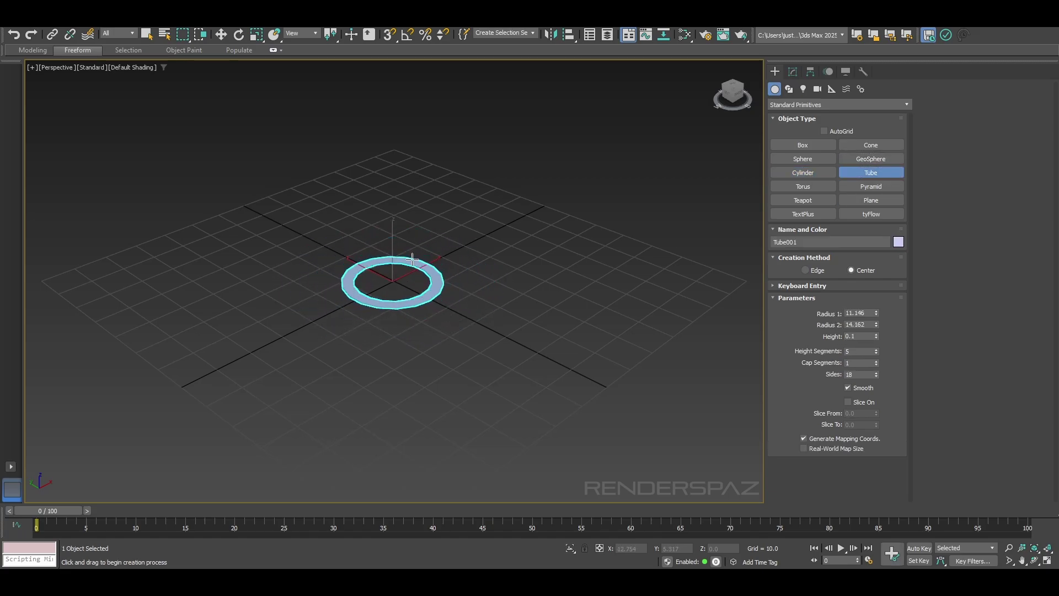
left_click(413, 260)
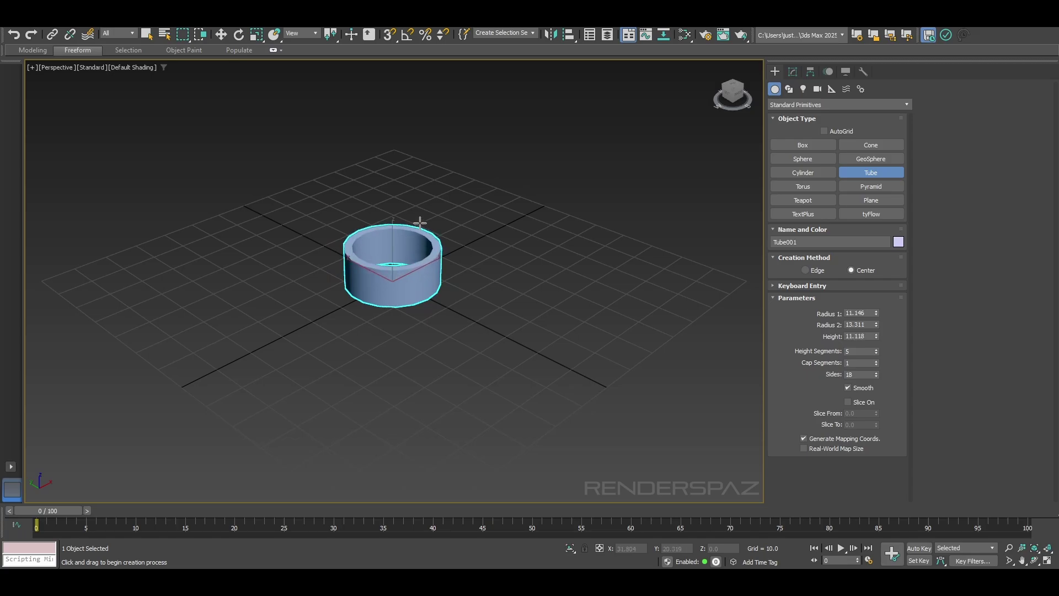
left_click(421, 221)
Turn on angle snap, rotate the tube upright like a standing wheel and raise it above the grid
left_click(238, 35)
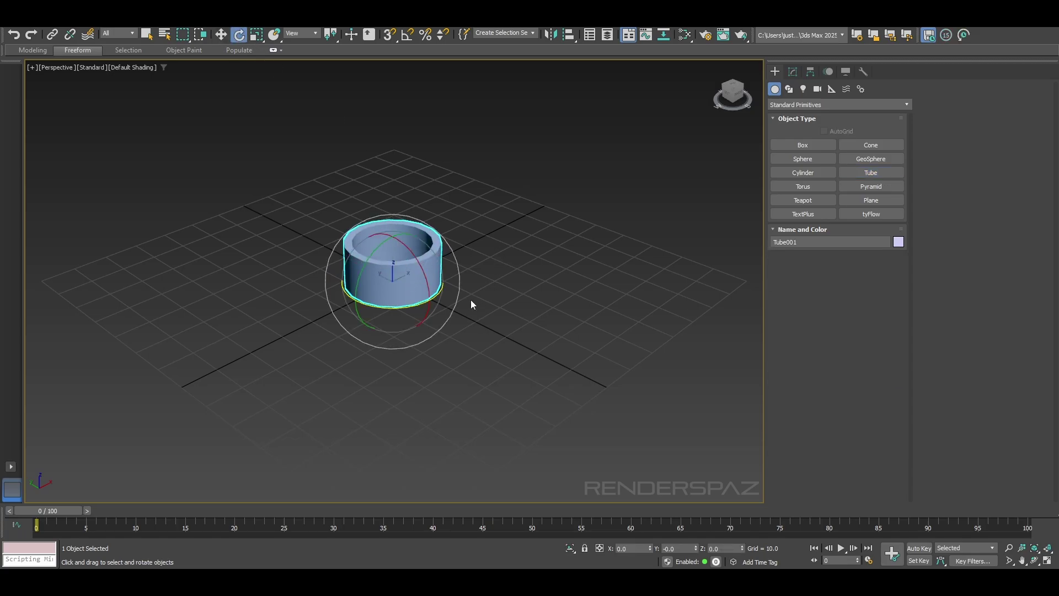
left_click(406, 37)
left_click_drag(422, 260, 436, 324)
key("w")
left_click_drag(392, 251, 393, 194)
Center the tube's pivot on the object and reset its X, Y and Z position to 0
left_click(810, 72)
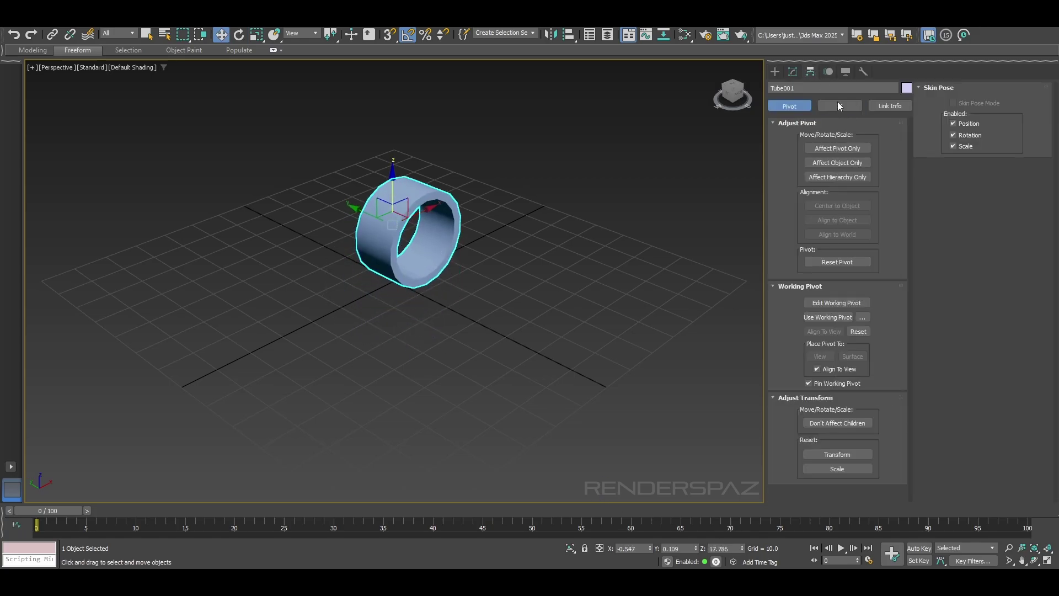
left_click(837, 148)
left_click(833, 205)
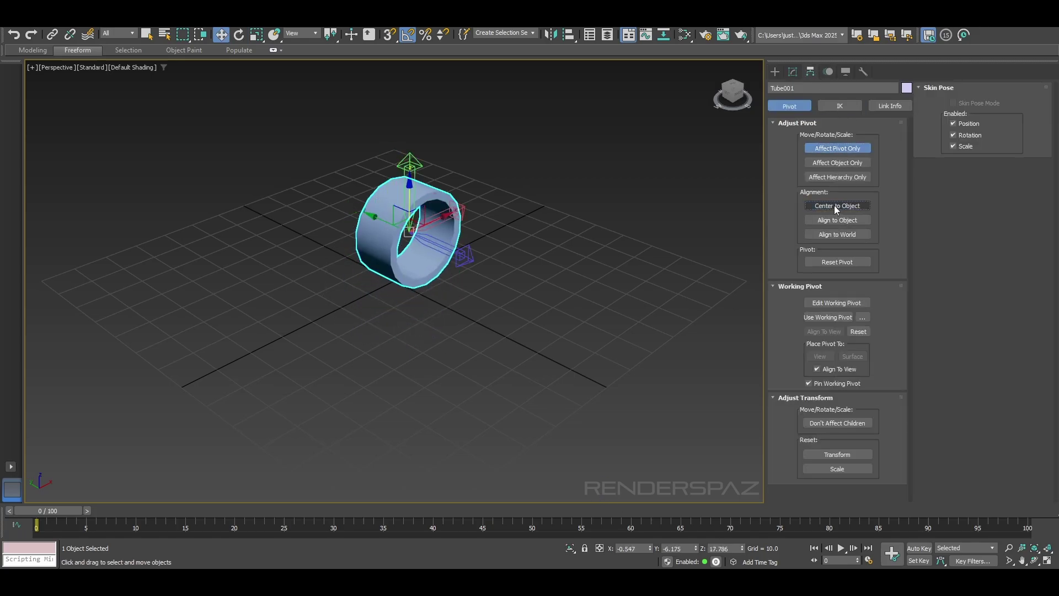
left_click(843, 148)
right_click(651, 548)
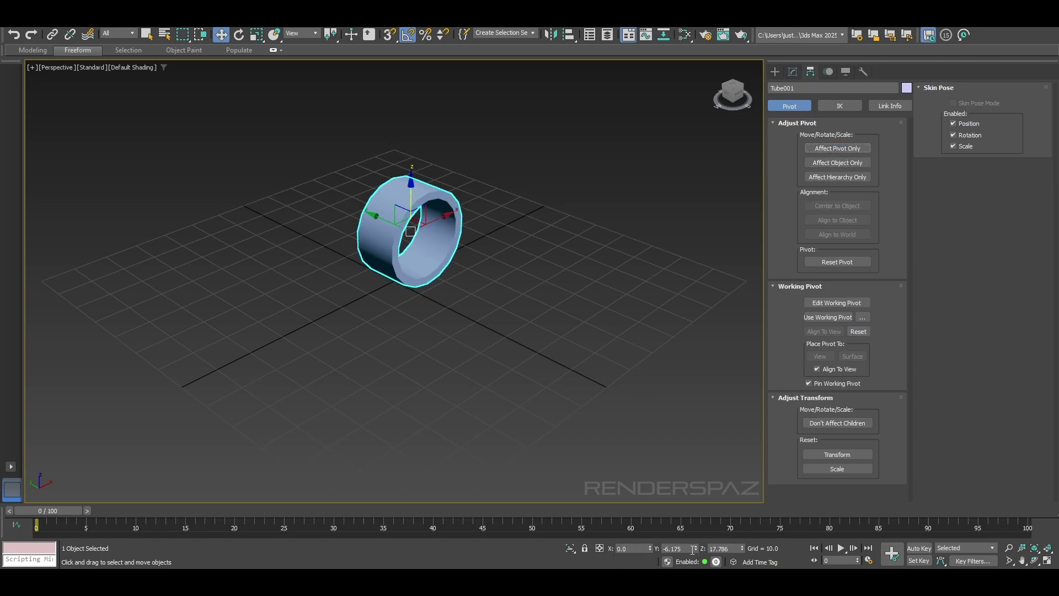
right_click(696, 548)
right_click(746, 548)
Raise the tube to a Z position of about 13.4 so it rests on the ground line in the Front view
middle_click_drag(392, 264, 389, 242, "alt")
left_click_drag(396, 243, 397, 213)
key("f")
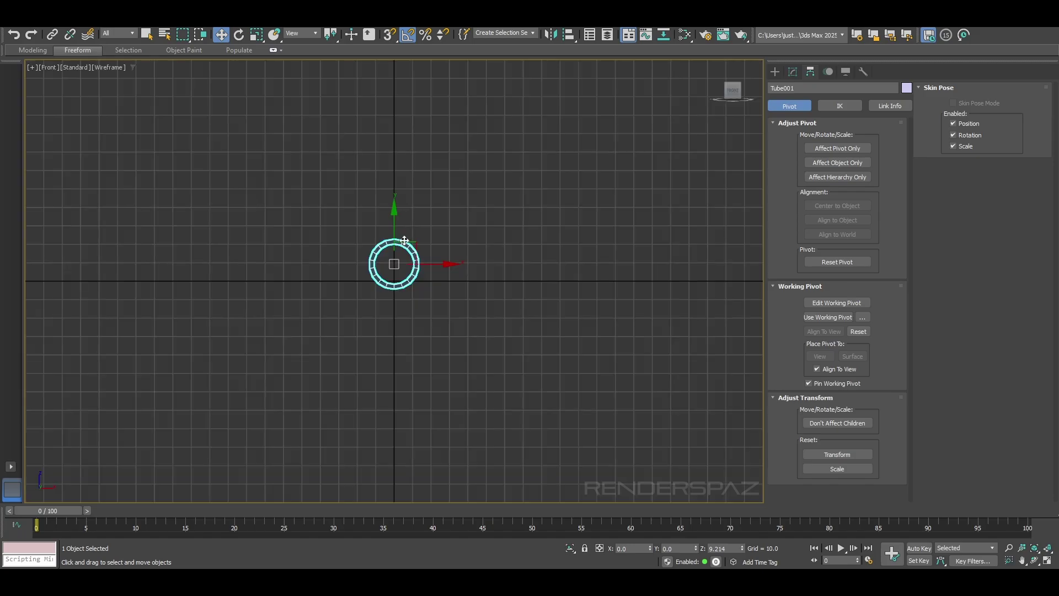
scroll(392, 250, "up", 8)
left_click_drag(382, 274, 383, 230)
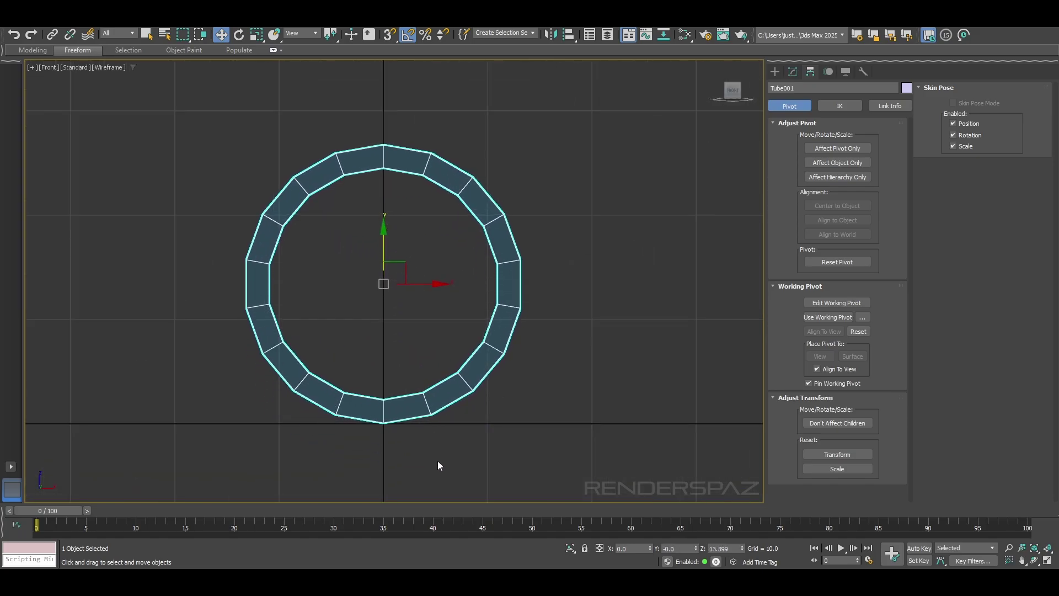
Return to the Perspective view with edged faces and set the tube's height to about 10.56
key("p")
mouse_move(377, 282)
middle_mouse_down("alt")
mouse_move(476, 318)
mouse_move(489, 309)
middle_mouse_up("alt")
scroll(394, 280, "up", 5)
key("F4")
middle_click_drag(440, 200, 461, 285)
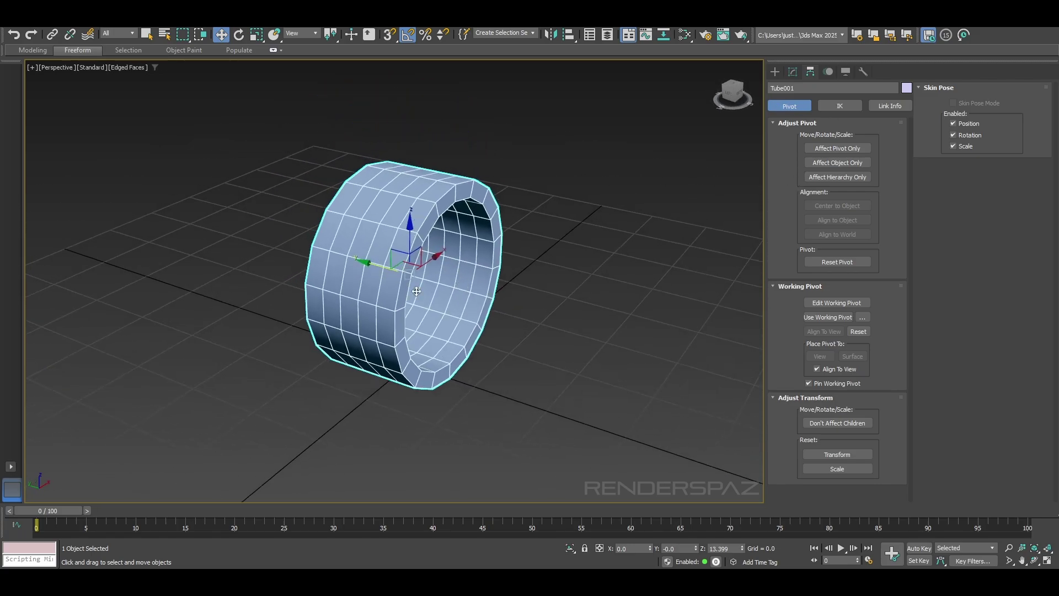
middle_click_drag(398, 276, 454, 300, "alt")
left_click(793, 72)
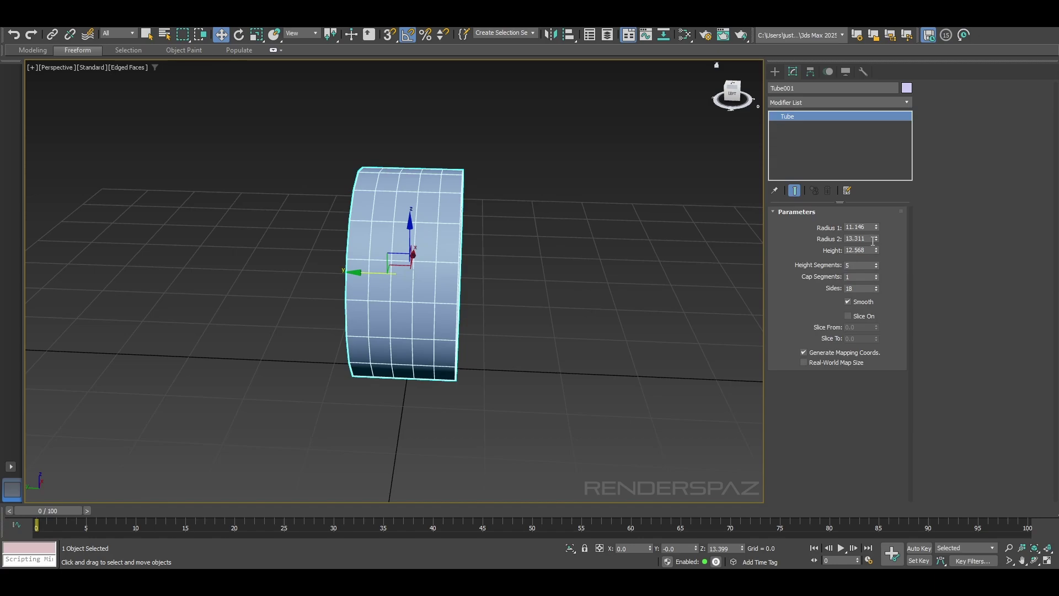
left_click_drag(876, 252, 881, 259)
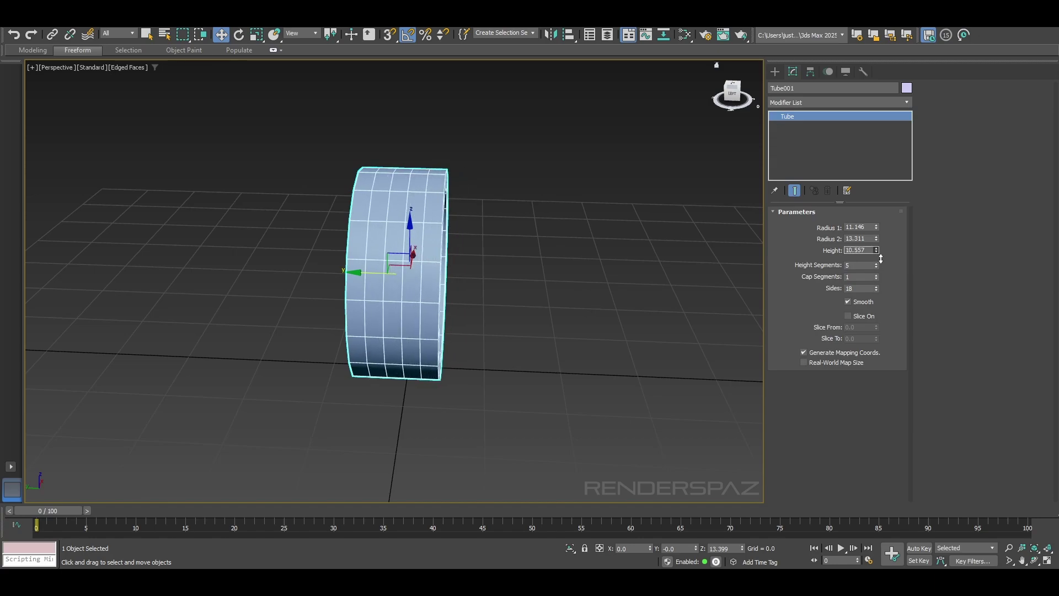
middle_click_drag(422, 295, 430, 295)
left_click_drag(380, 275, 385, 276)
key("ctrl+z")
Re-center the pivot on the narrowed tube and reset its Y position to 0
left_click(810, 72)
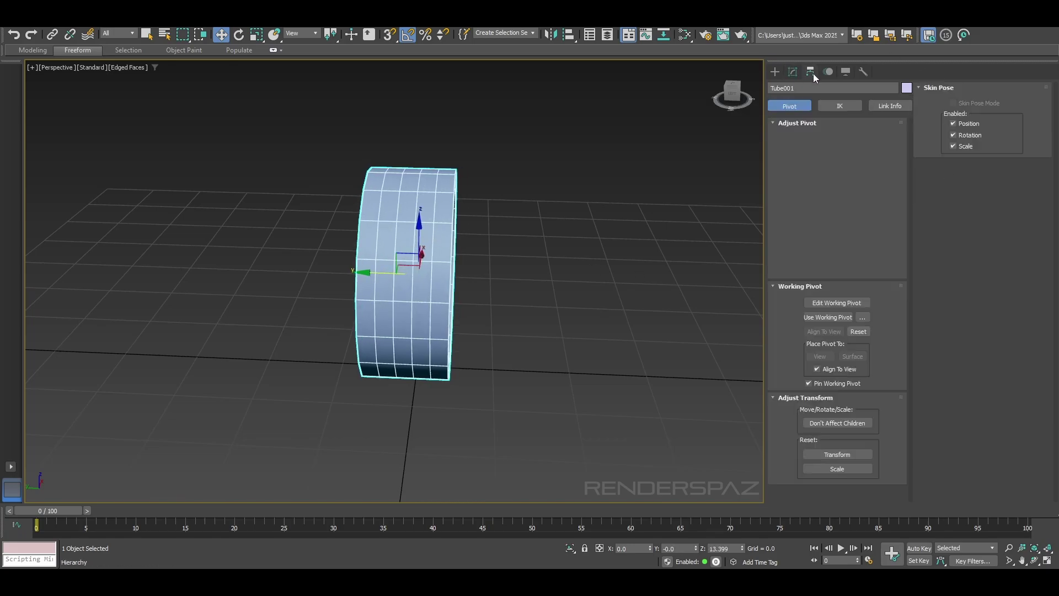
left_click(837, 148)
left_click(842, 209)
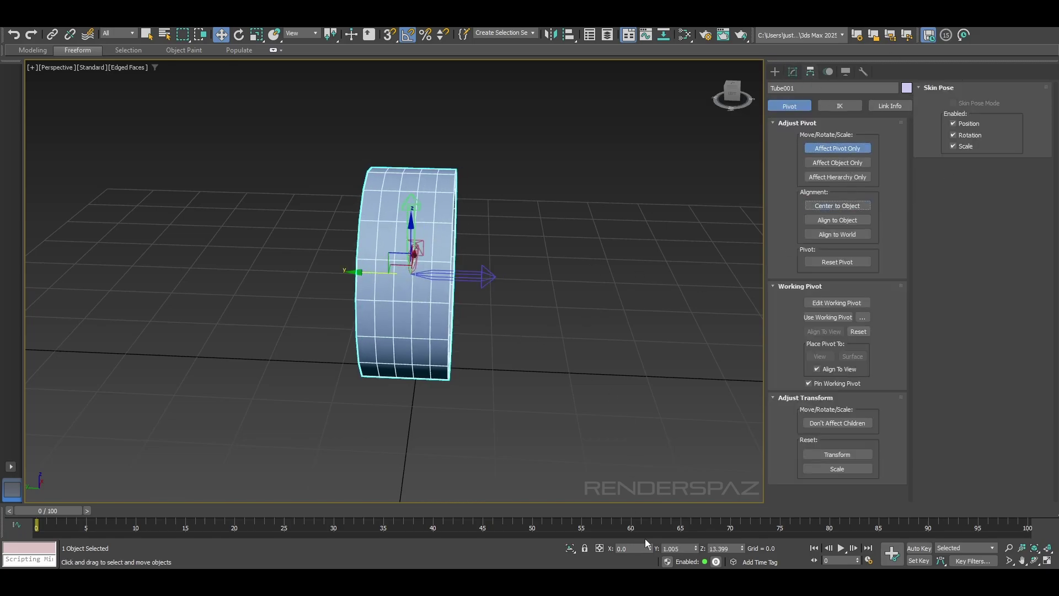
left_click(830, 149)
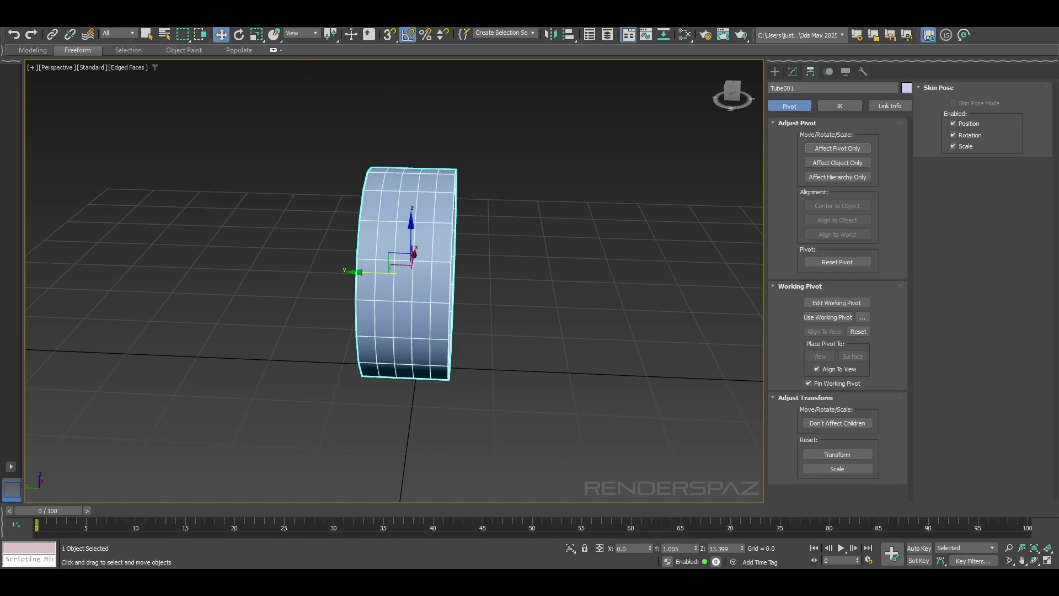
right_click(696, 549)
Rename the tube object as Tire
middle_click_drag(493, 342, 521, 353, "alt")
scroll(390, 233, "up", 4)
left_click(792, 72)
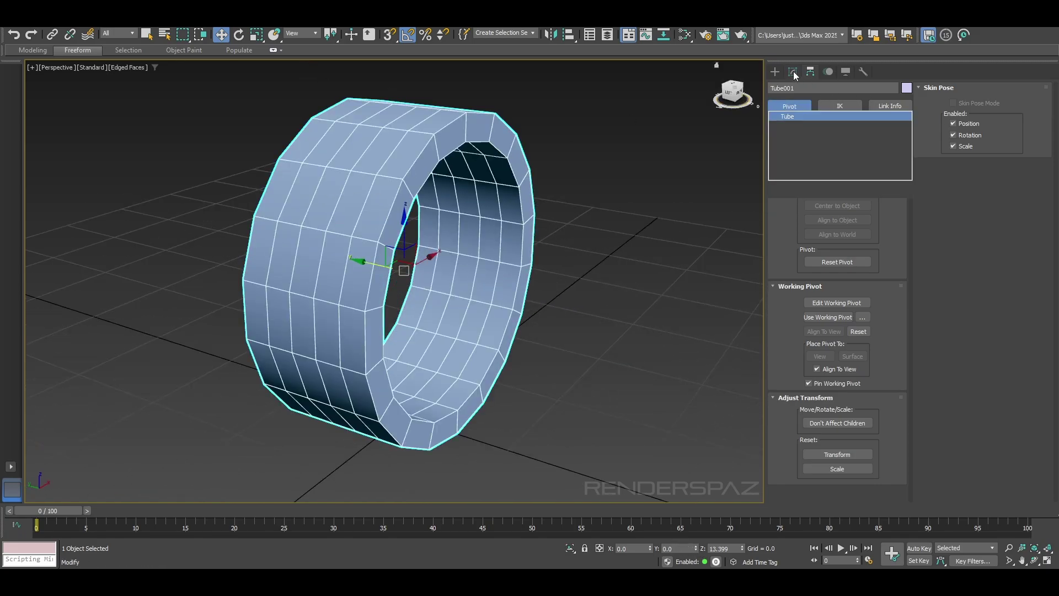
left_click(800, 88)
type("Tire")
key("Return")
left_click_drag(791, 89, 648, 100)
type("Tire")
key("Return")
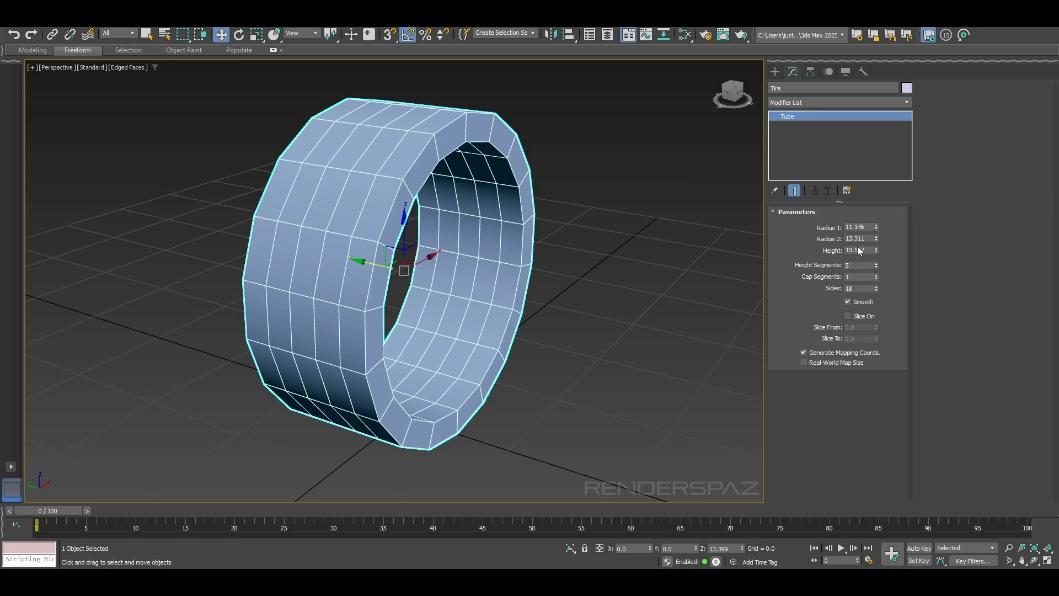
Set the tube's height segments to 1 and its sides to 56
left_click_drag(877, 265, 876, 279)
double_click(873, 289)
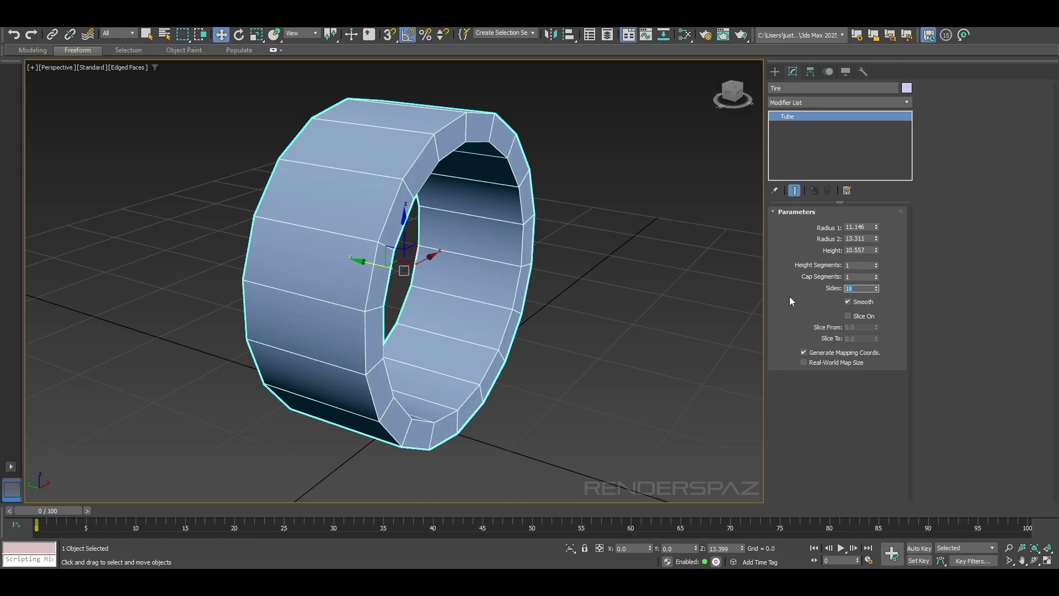
type("56")
key("Return")
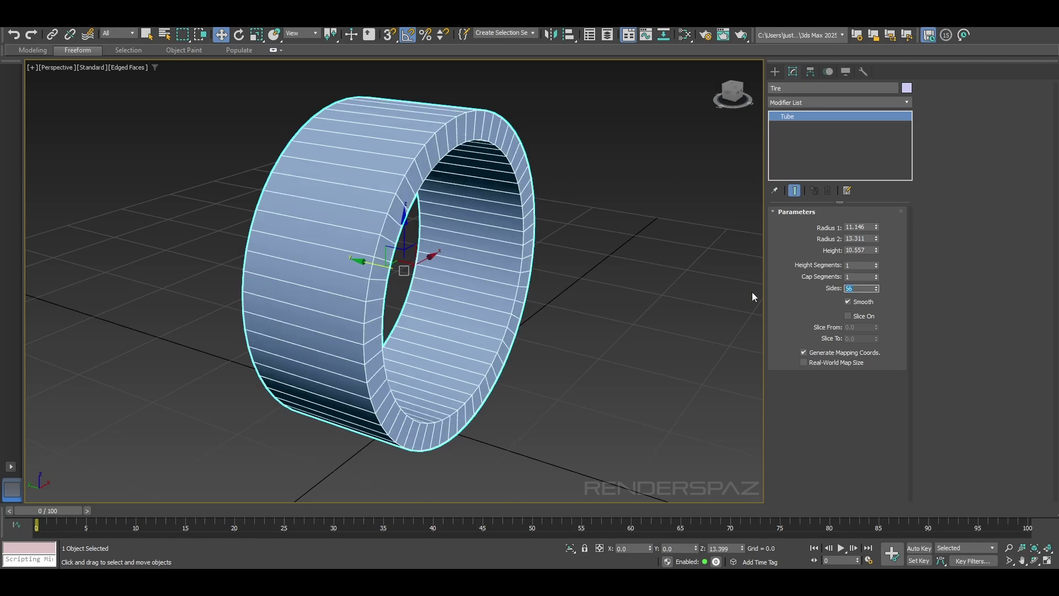
right_click(596, 248)
key("F4")
key("F4")
Add an Edit Poly modifier to the tube and enter its Edge sub-object level
left_click(800, 102)
type("e")
left_click(784, 156)
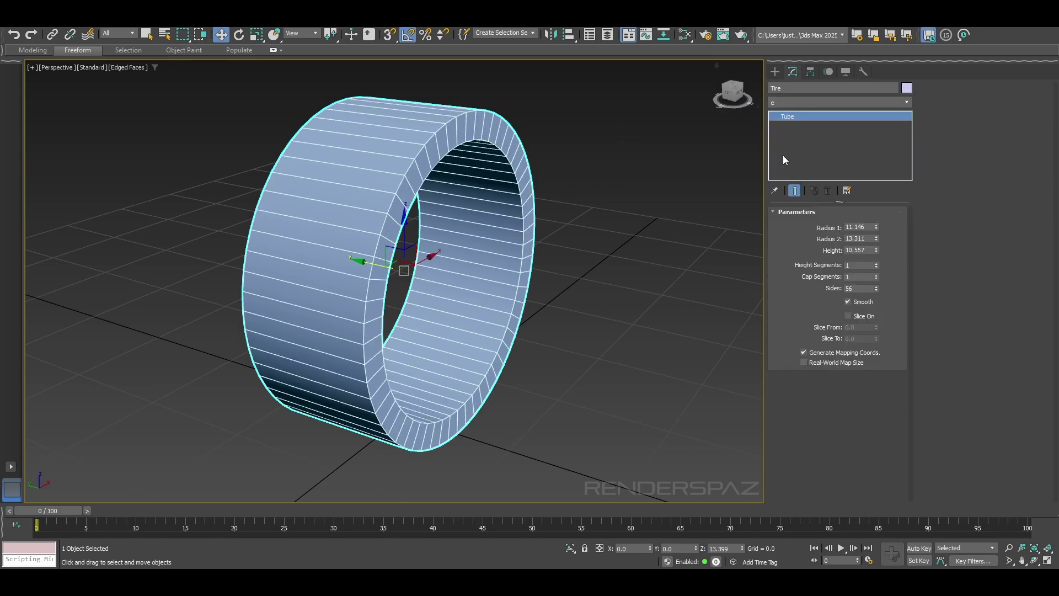
left_click(821, 249)
Select the inner and outer rim edge loops on both sides of the tire
double_click(404, 188)
middle_click_drag(398, 223, 472, 217, "alt")
double_click(421, 194, "ctrl")
middle_click_drag(540, 283, 560, 276, "alt")
double_click(407, 174, "ctrl")
middle_click_drag(407, 175, 475, 251, "alt")
double_click(403, 146, "ctrl")
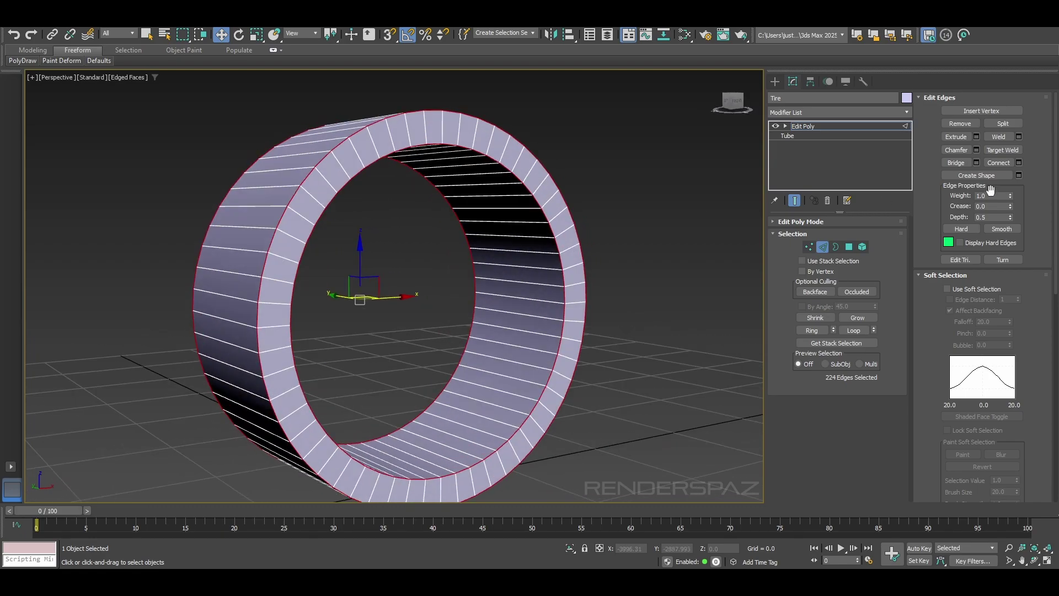
Chamfer the selected rim edge loops by an amount of 0.57 with 1 segment
left_click(975, 150)
left_click_drag(400, 309, 409, 278)
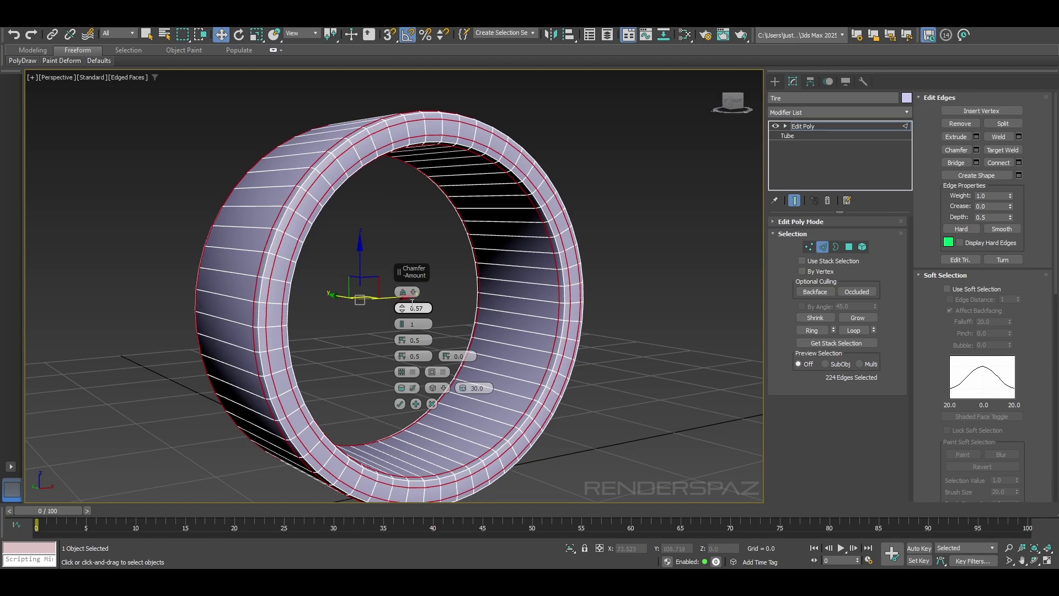
middle_click_drag(371, 286, 315, 228, "alt")
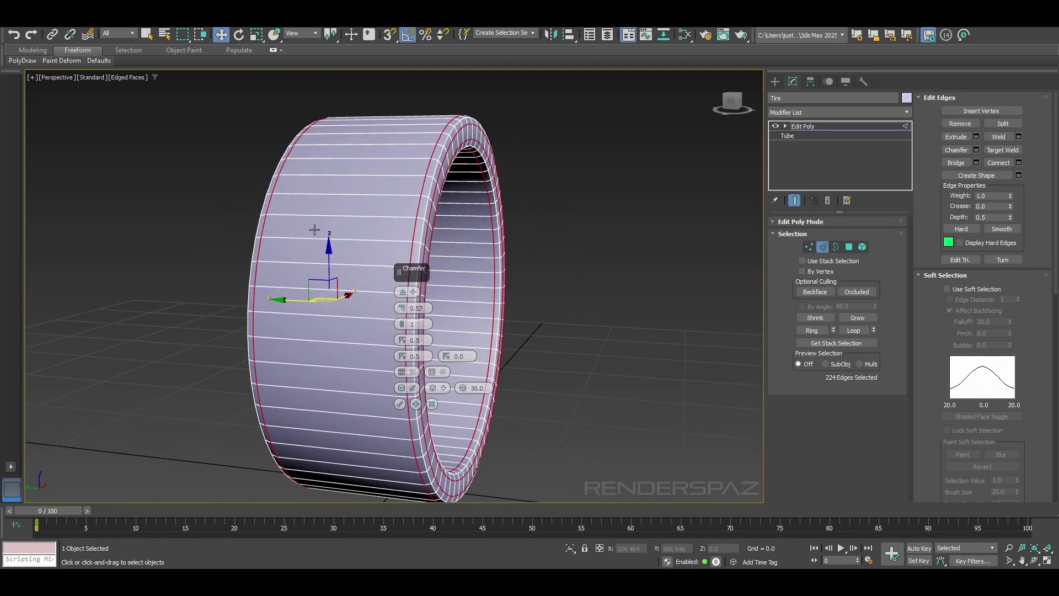
left_click(398, 403)
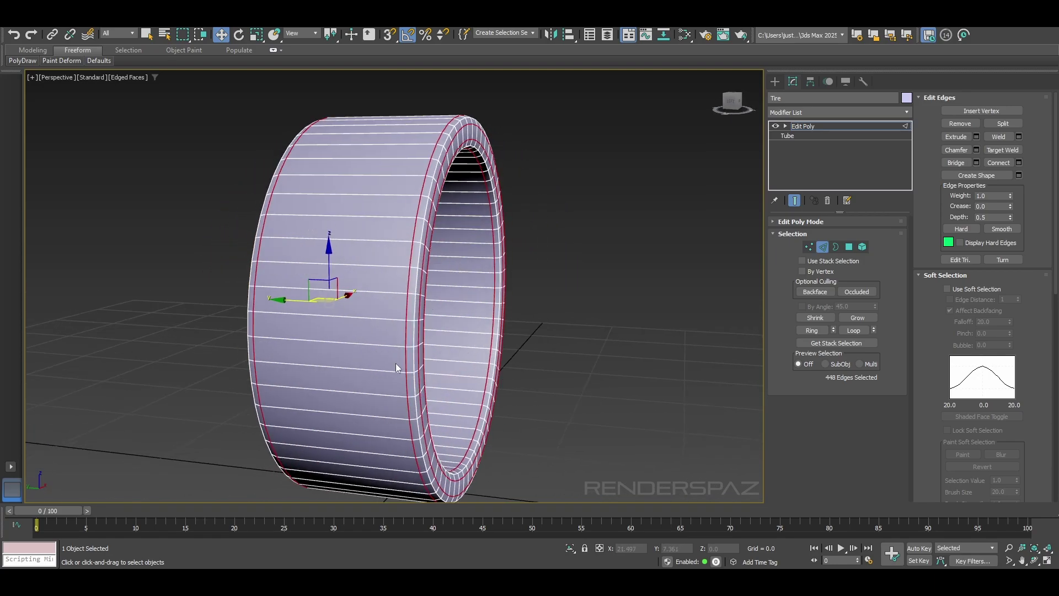
Select the inner edge loop on the tire's near side rim, close to the bore opening
left_click(466, 159)
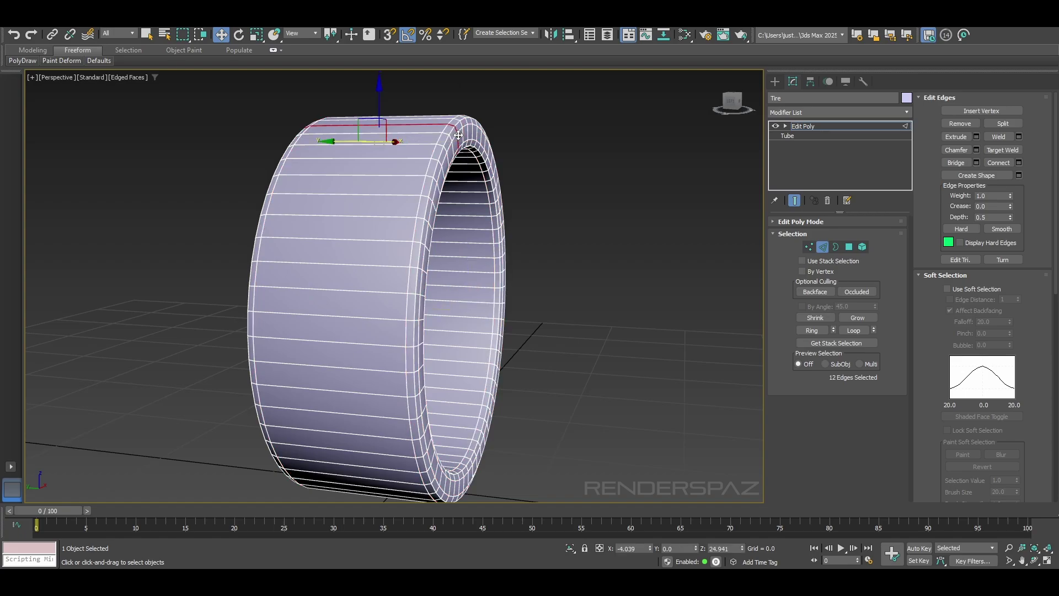
scroll(466, 161, "up", 5)
double_click(467, 164)
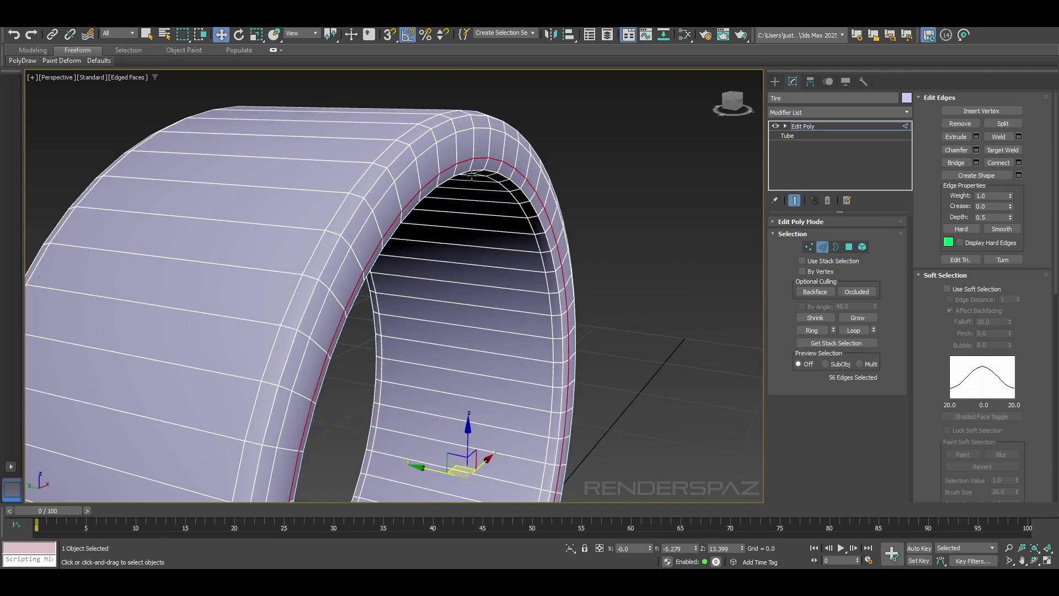
scroll(468, 163, "down", 5)
scroll(472, 132, "up", 5)
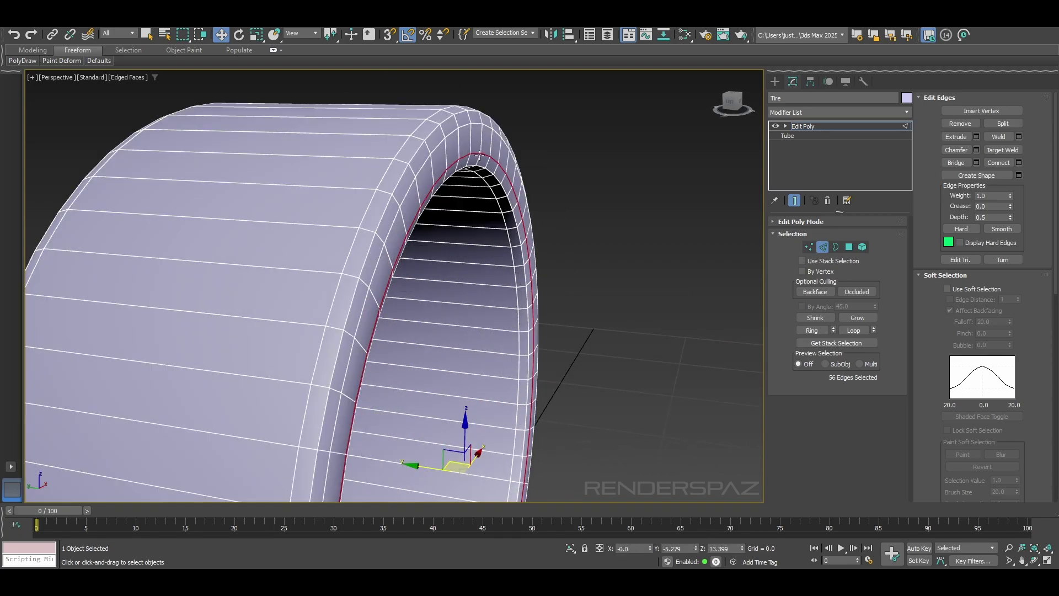
middle_click_drag(494, 303, 467, 244)
left_click_drag(400, 368, 405, 368)
middle_click_drag(449, 273, 451, 367)
double_click(410, 135)
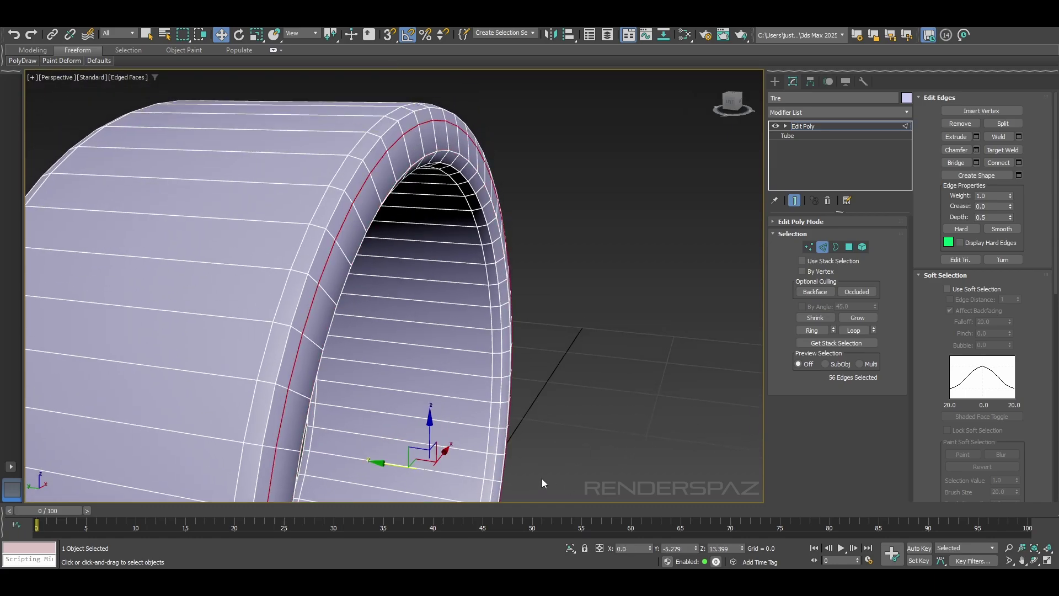
middle_click_drag(551, 482, 547, 386)
left_click_drag(396, 369, 402, 369)
middle_click_drag(402, 369, 414, 421)
double_click(465, 136)
middle_click_drag(545, 299, 516, 308, "alt")
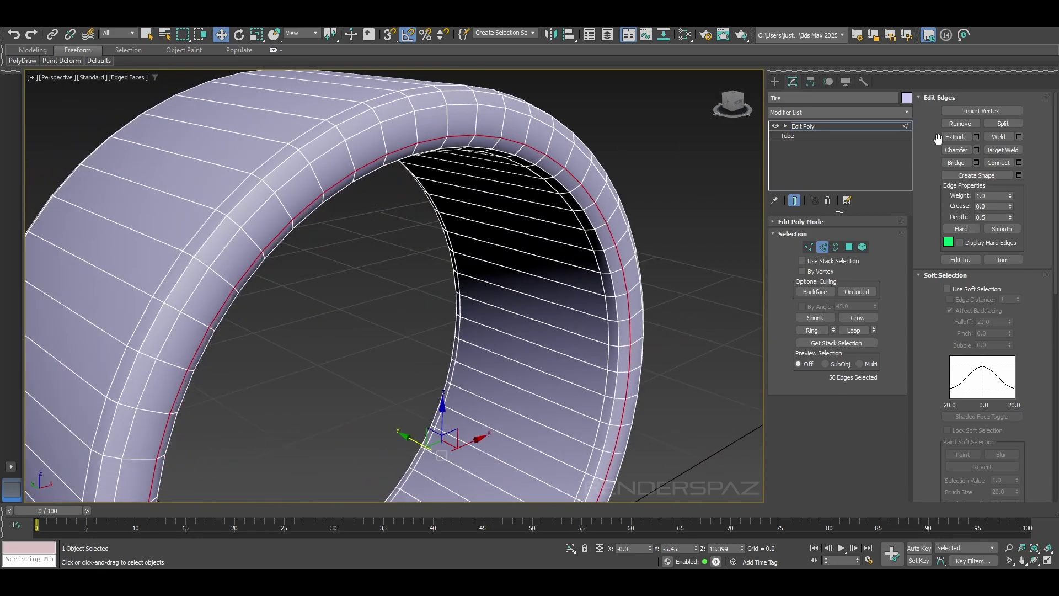
Chamfer the selected rim loop with the Tri chamfer type, an amount of 0.037 and 1 segment
left_click(975, 150)
left_click_drag(402, 309, 401, 329)
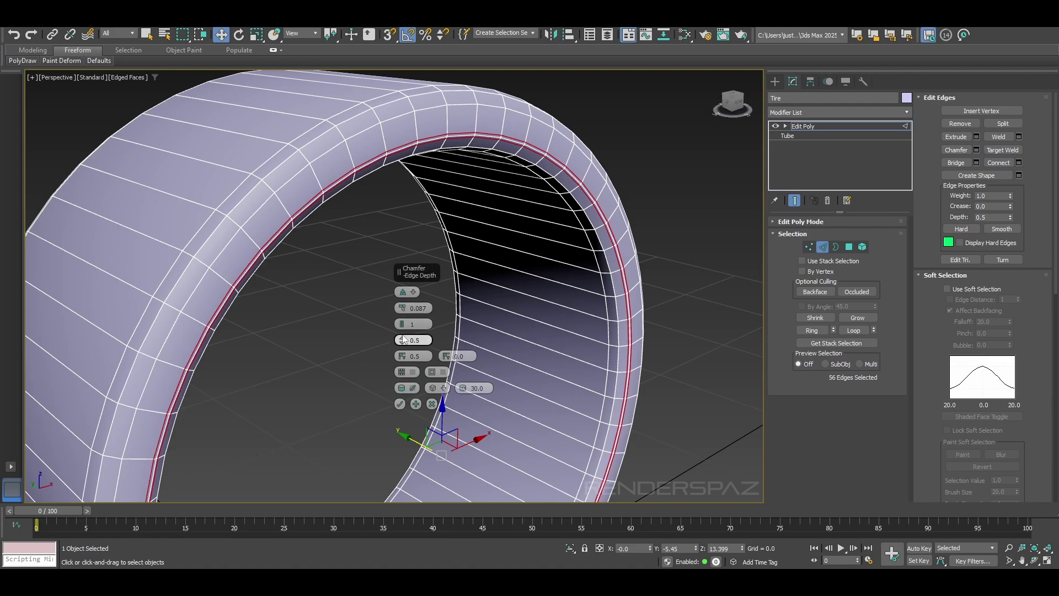
left_click(413, 292)
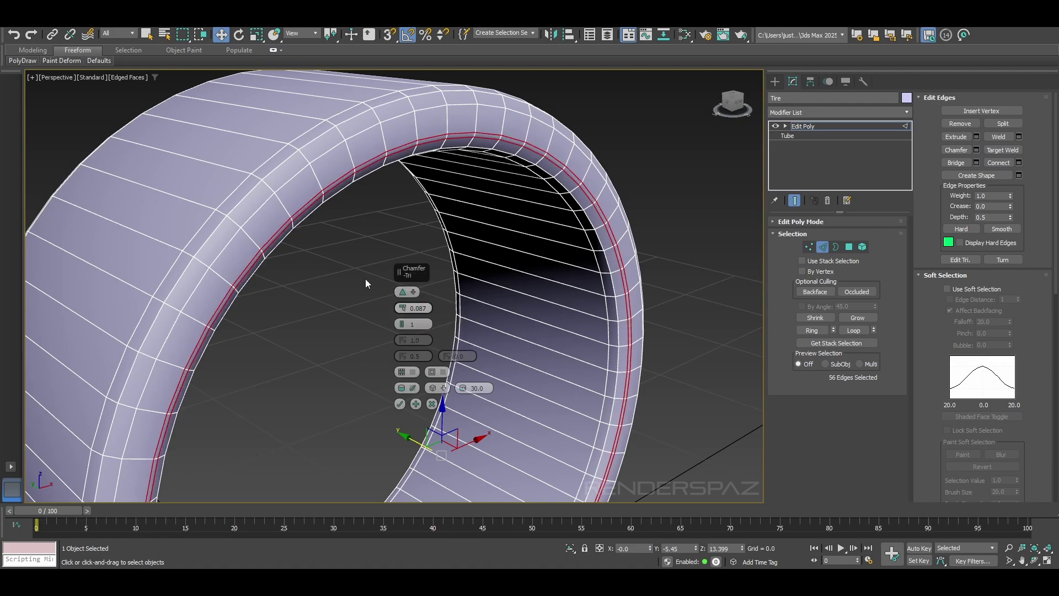
mouse_move(404, 309)
left_mouse_down()
mouse_move(404, 317)
mouse_move(403, 303)
left_mouse_up()
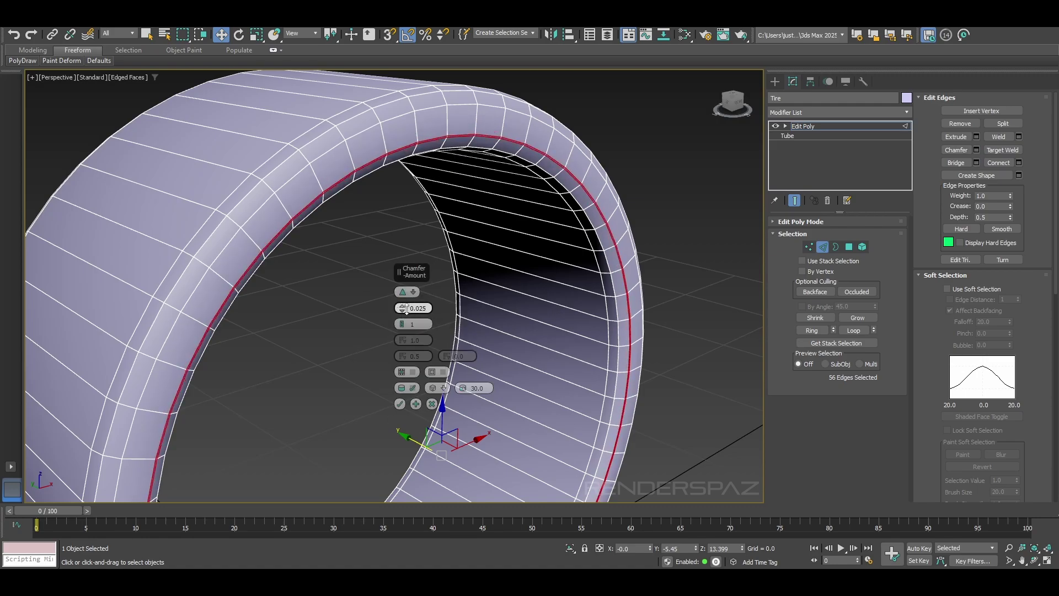
left_click(399, 403)
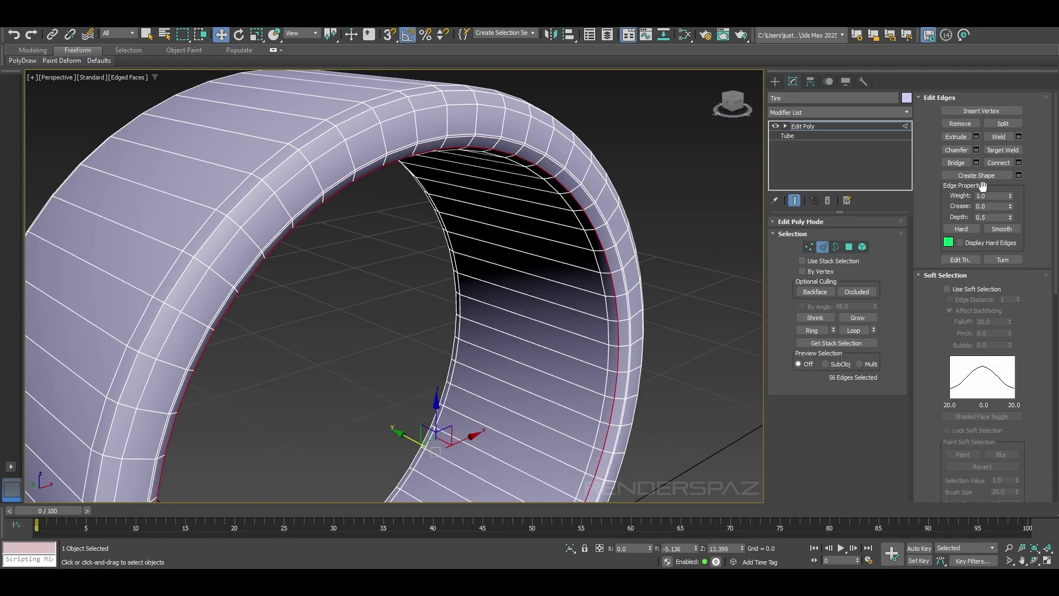
Chamfer the neighbouring edge loop bordering the bore by 0.037 with 1 segment, and clear the edge selection
left_click(977, 151)
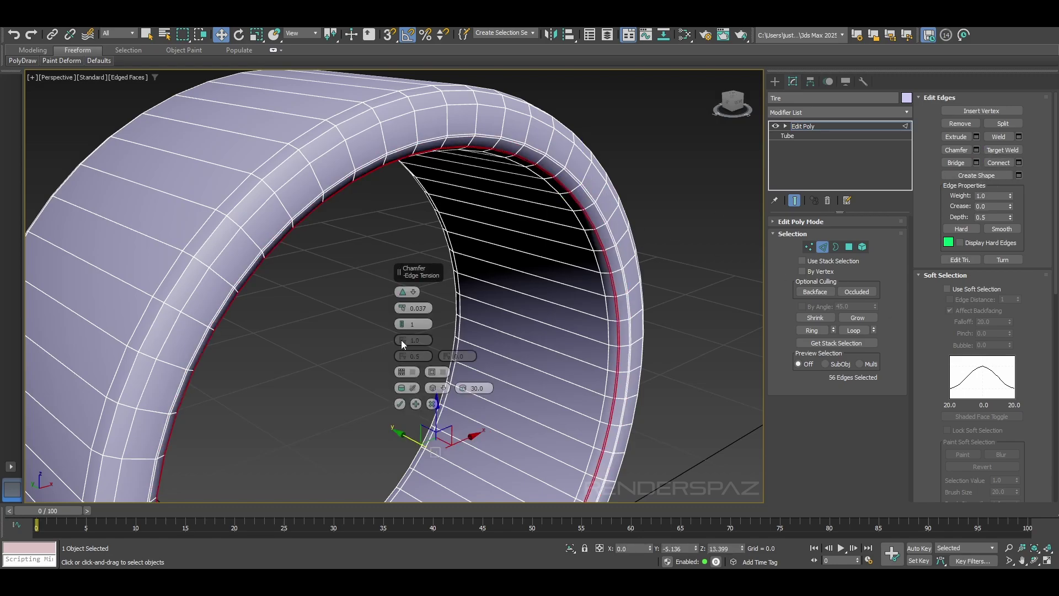
left_click(400, 403)
left_click(343, 269)
Examine the shading of the near rim's chamfered edges with the edge display turned off
key("F4")
scroll(513, 310, "down", 5)
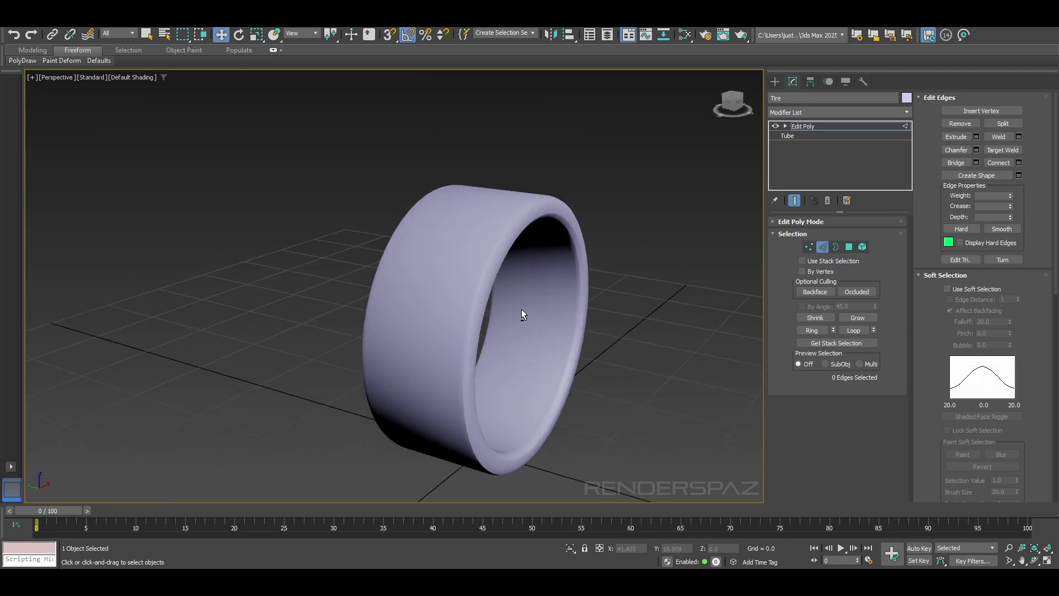
scroll(508, 309, "up", 5)
middle_click_drag(586, 101, 600, 191)
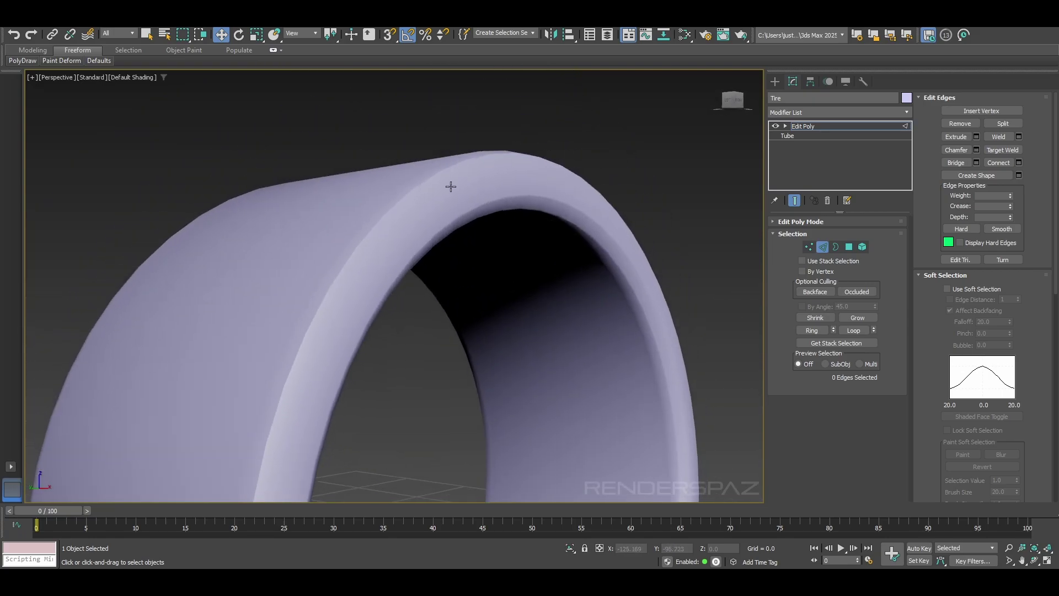
middle_click_drag(527, 188, 541, 248, "alt")
scroll(539, 245, "down", 4)
scroll(486, 237, "up", 5)
key("F4")
Select the two matching inner edge loops on the opposite rim and chamfer them with the same settings
double_click(472, 222)
middle_click_drag(484, 228, 454, 236, "alt")
left_click(398, 210)
scroll(389, 217, "up", 3)
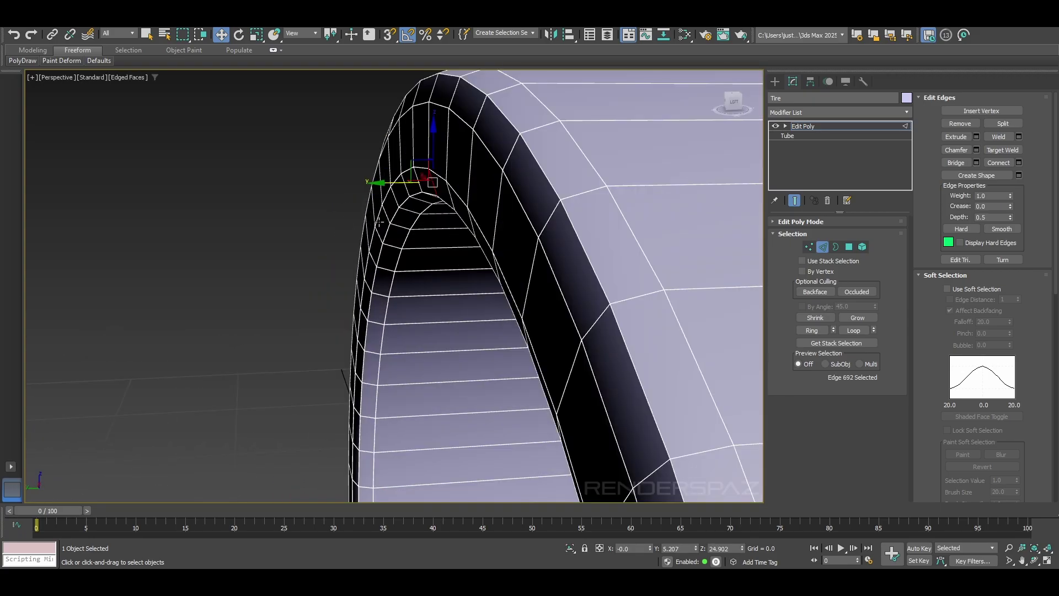
double_click(384, 231)
double_click(392, 182, "ctrl")
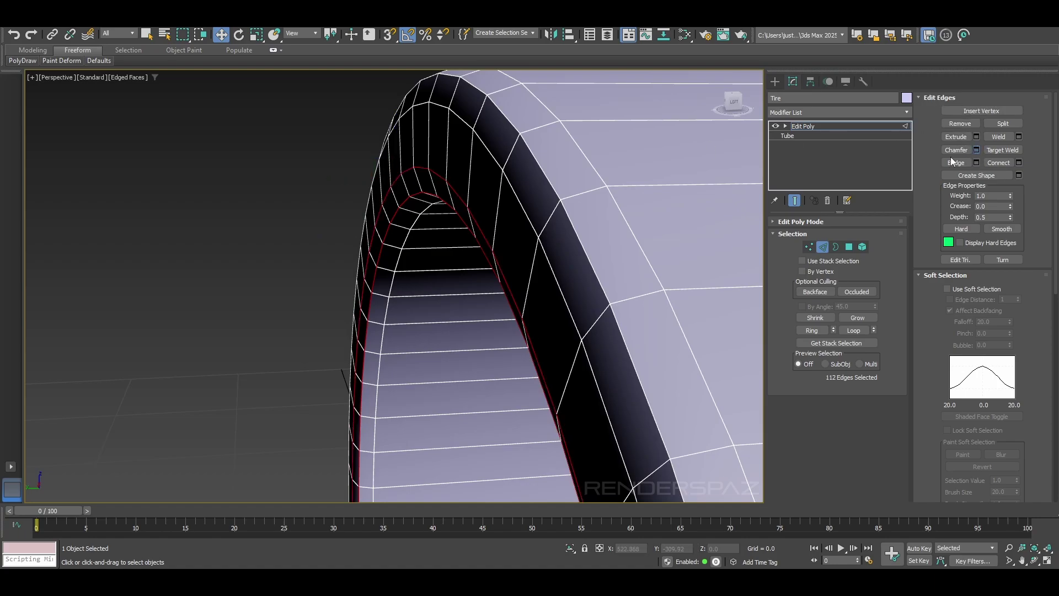
left_click(975, 150)
left_click(403, 402)
left_click(270, 277)
Examine the chamfered tire from several angles, comparing plain shading with the edged-faces display
scroll(366, 332, "down", 3)
mouse_move(366, 332)
middle_mouse_down("alt")
mouse_move(406, 300)
mouse_move(488, 348)
mouse_move(480, 343)
middle_mouse_up("alt")
key("F4")
scroll(406, 300, "down", 4)
scroll(484, 238, "up", 5)
scroll(497, 195, "down", 2)
middle_click_drag(484, 229, 496, 246, "alt")
key("F4")
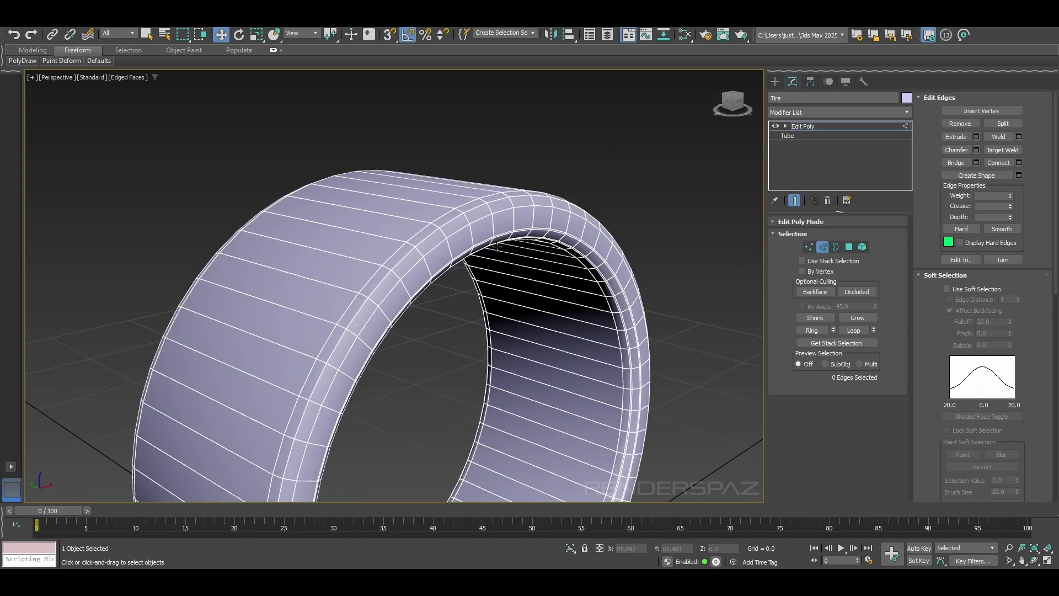
scroll(496, 245, "down", 5)
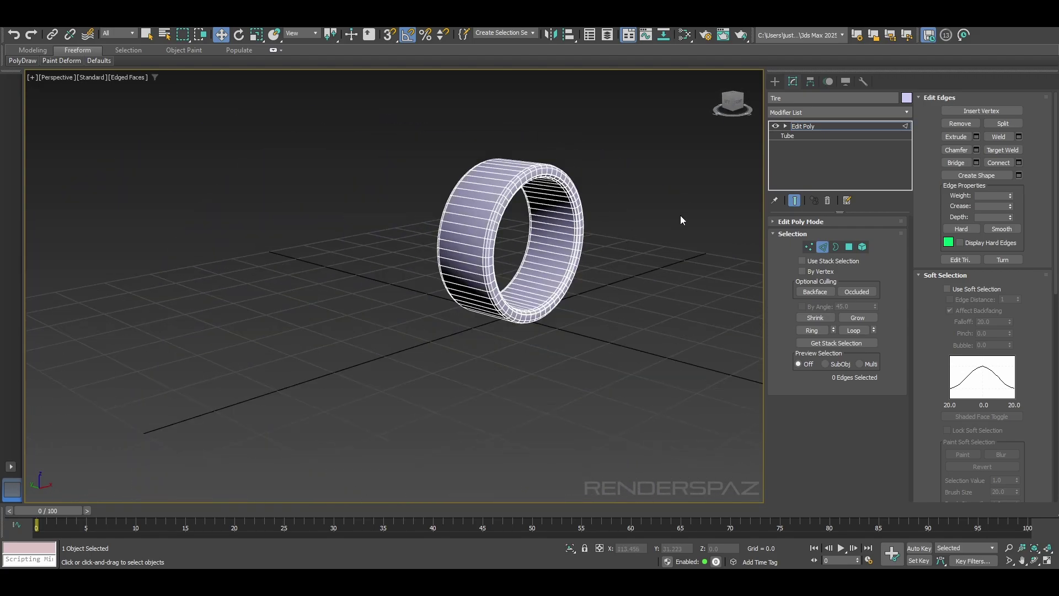
Leave the Edge sub-object level, deselect the tire and turn off the edged-faces display
left_click(825, 246)
left_click(659, 221)
scroll(573, 212, "up", 5)
scroll(631, 296, "down", 4)
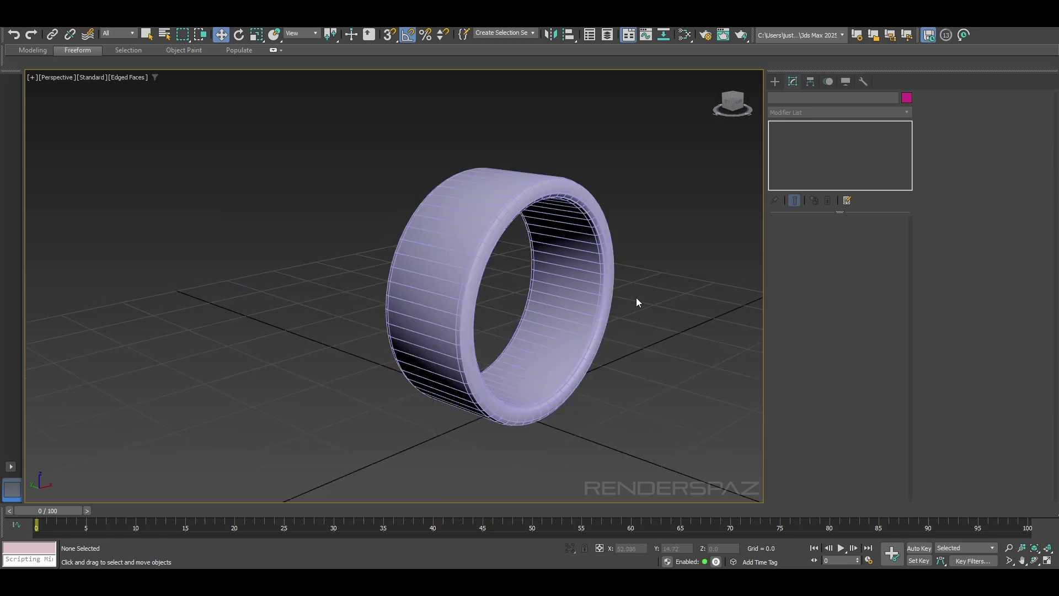
scroll(574, 276, "up", 1)
key("F4")
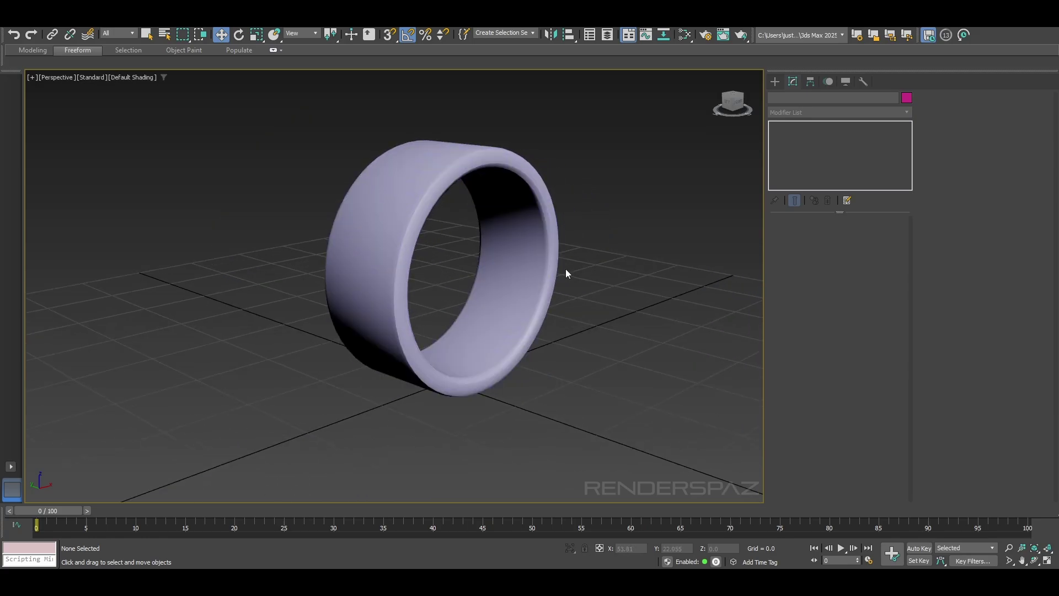
Create a tyFlow object beside the tire and open its editor
left_click(774, 81)
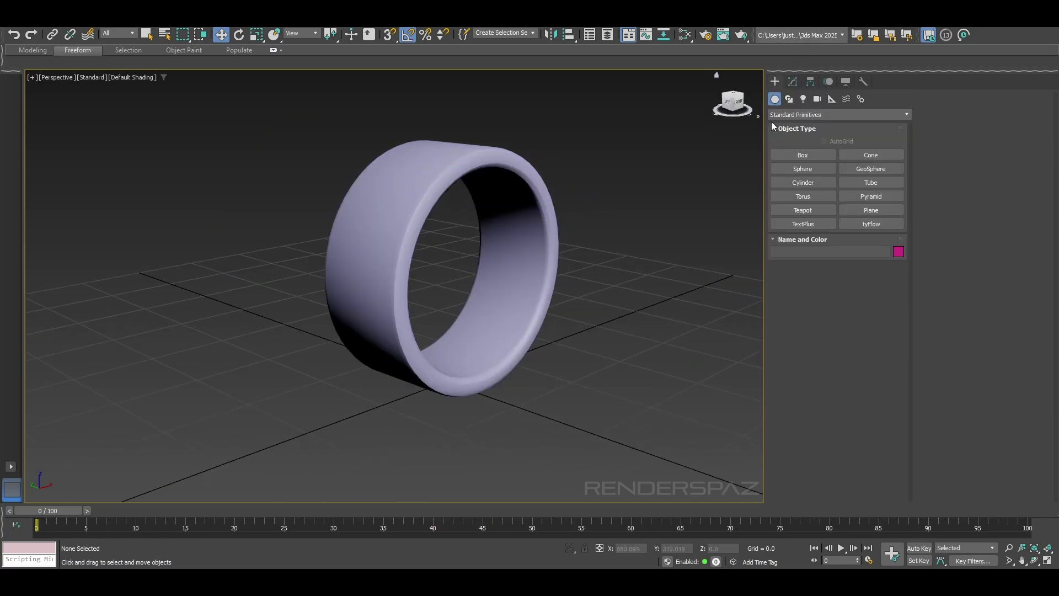
left_click(864, 222)
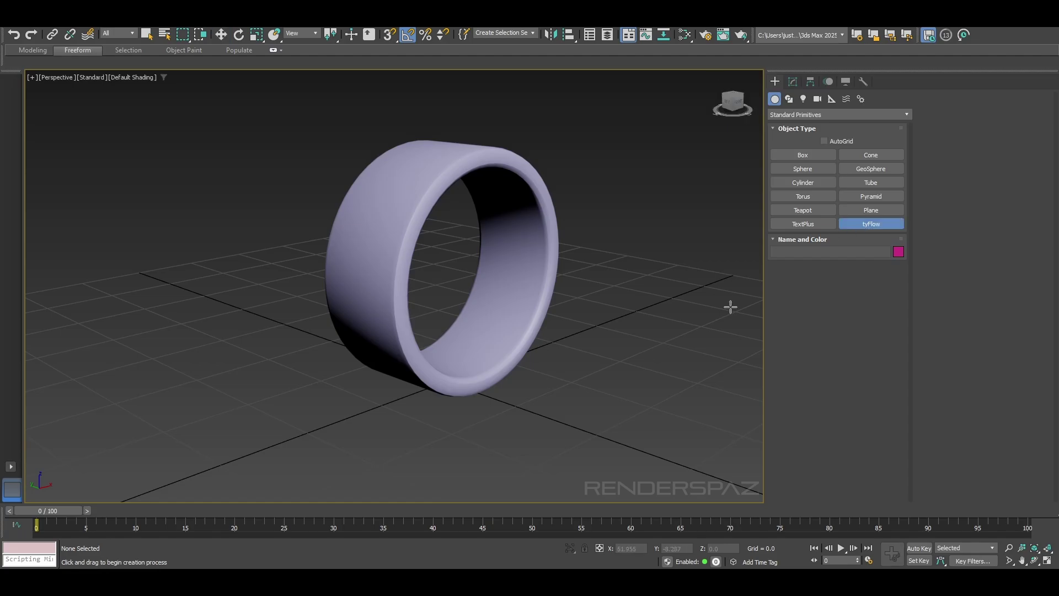
left_click(634, 288)
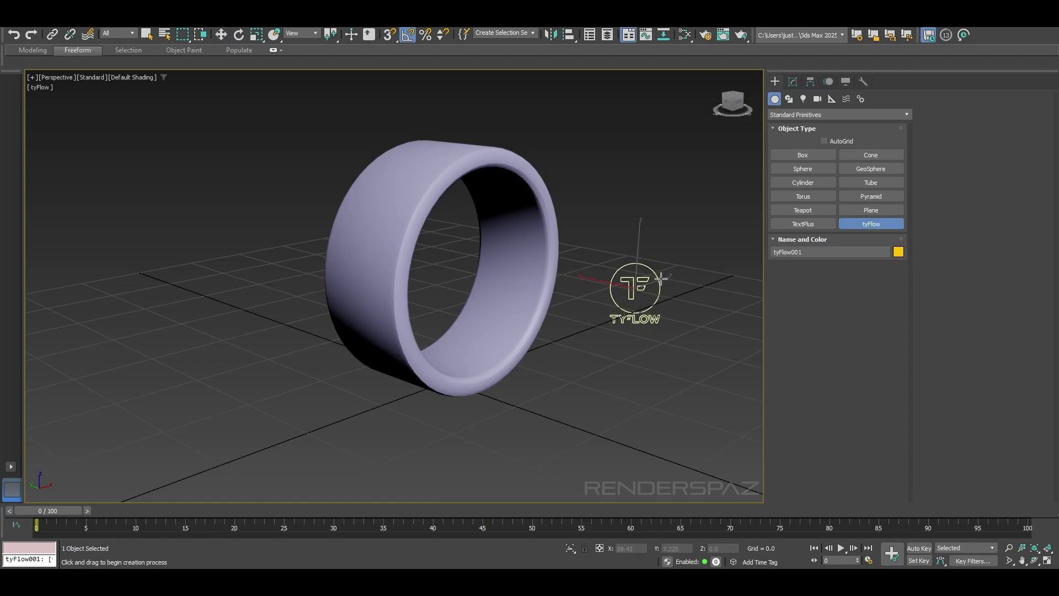
left_click(793, 81)
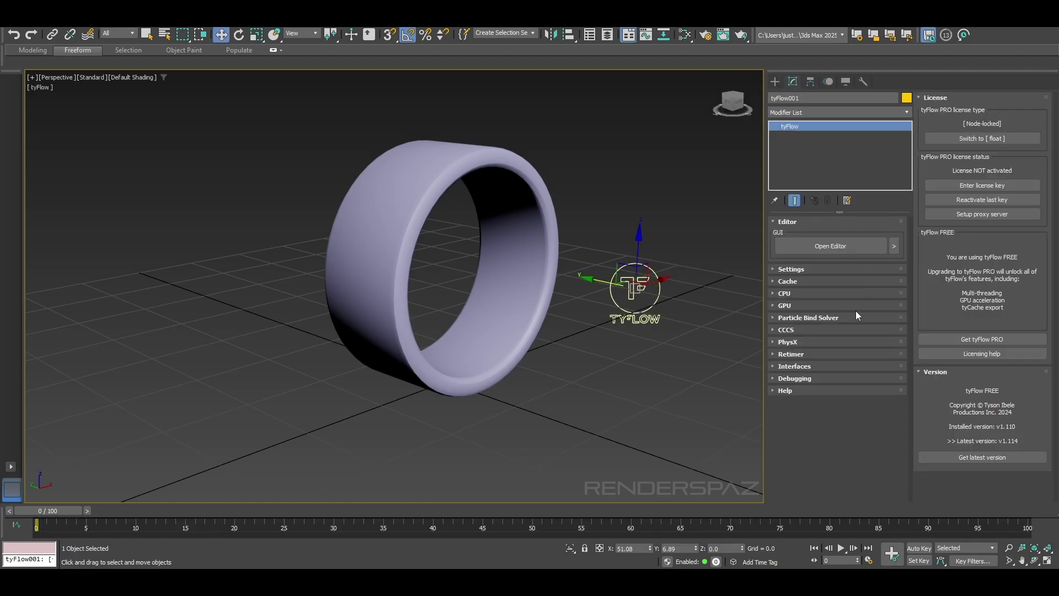
left_click(834, 244)
Create an event with a Birth VDB operator and insert an Object to VDB operator between Birth VDB and VDB Mesh
left_click_drag(342, 489, 622, 496)
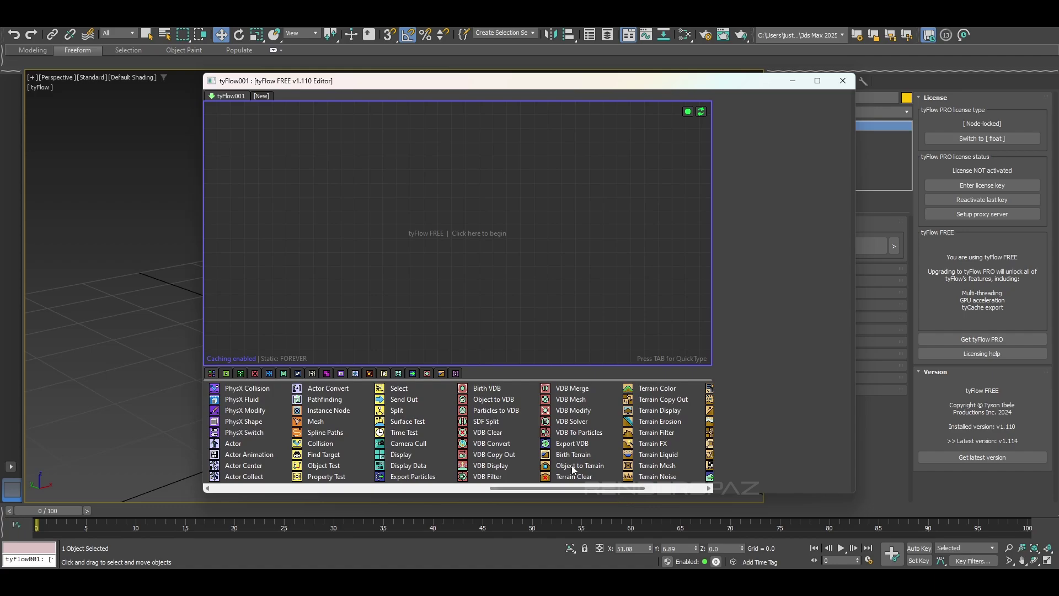
left_click_drag(479, 388, 508, 365)
left_click_drag(453, 200, 454, 202)
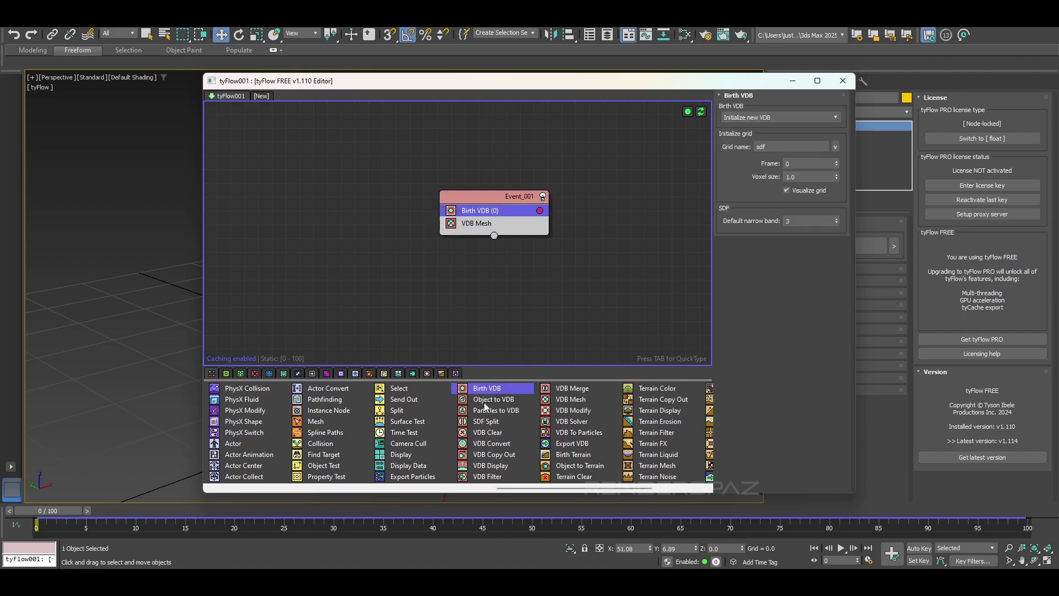
left_click_drag(493, 396, 467, 237)
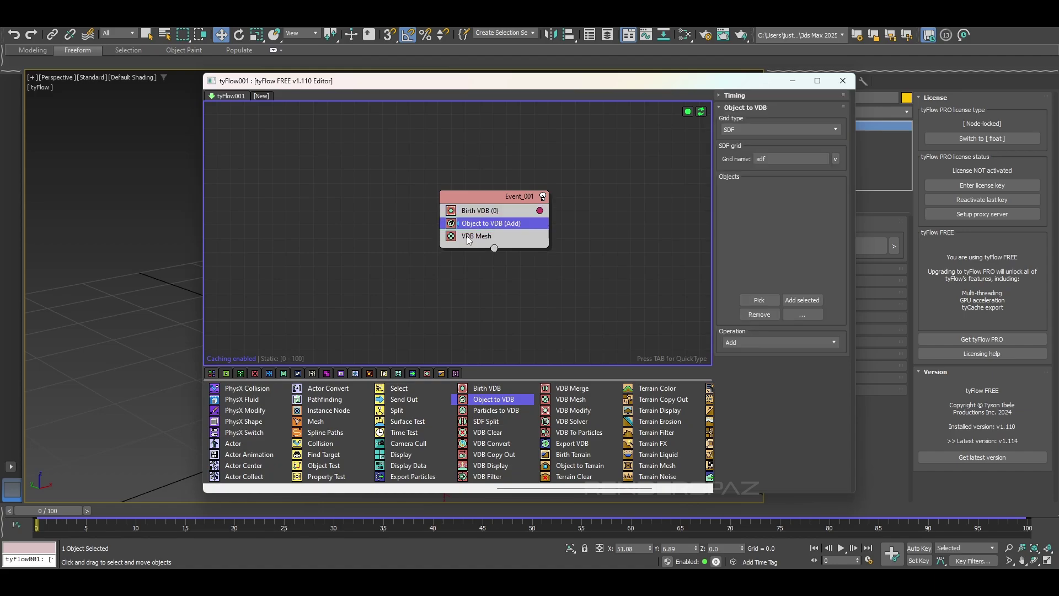
left_click(489, 212)
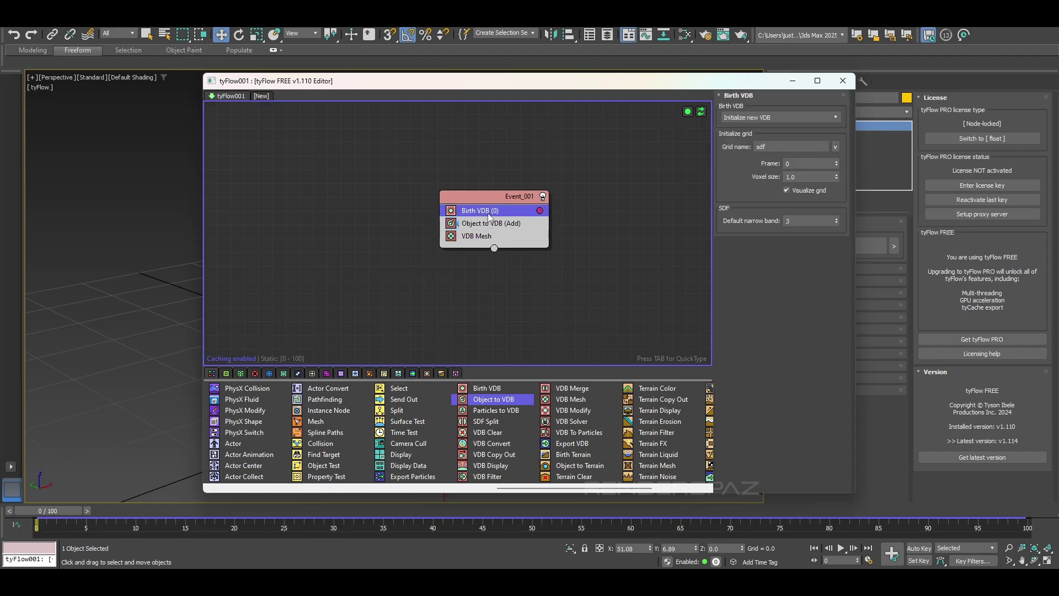
left_click(509, 225)
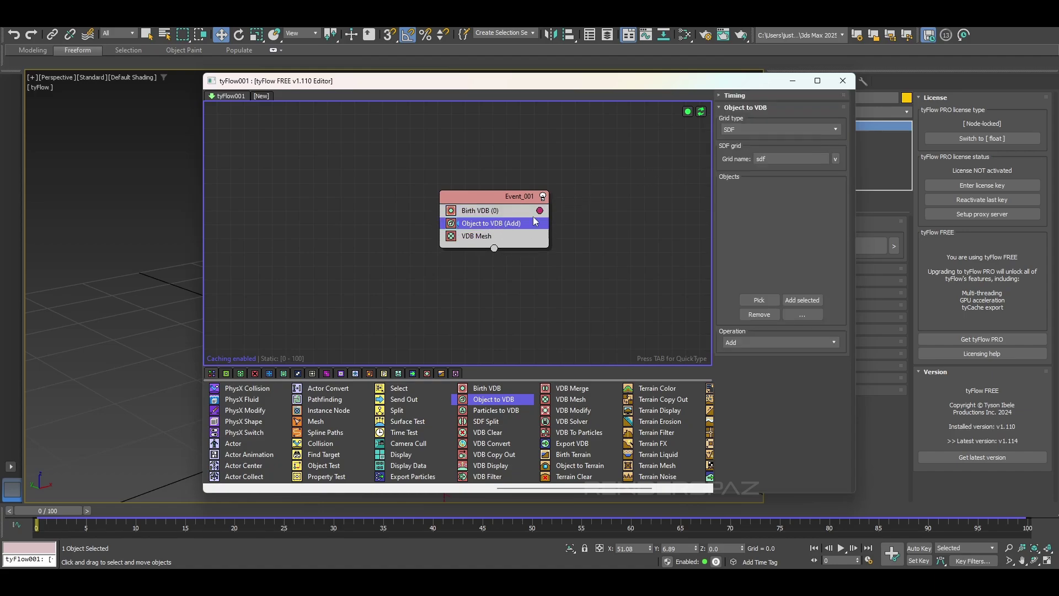
Pick the tire as the source object for the Object to VDB operator and view the generated mesh
left_click_drag(670, 83, 905, 239)
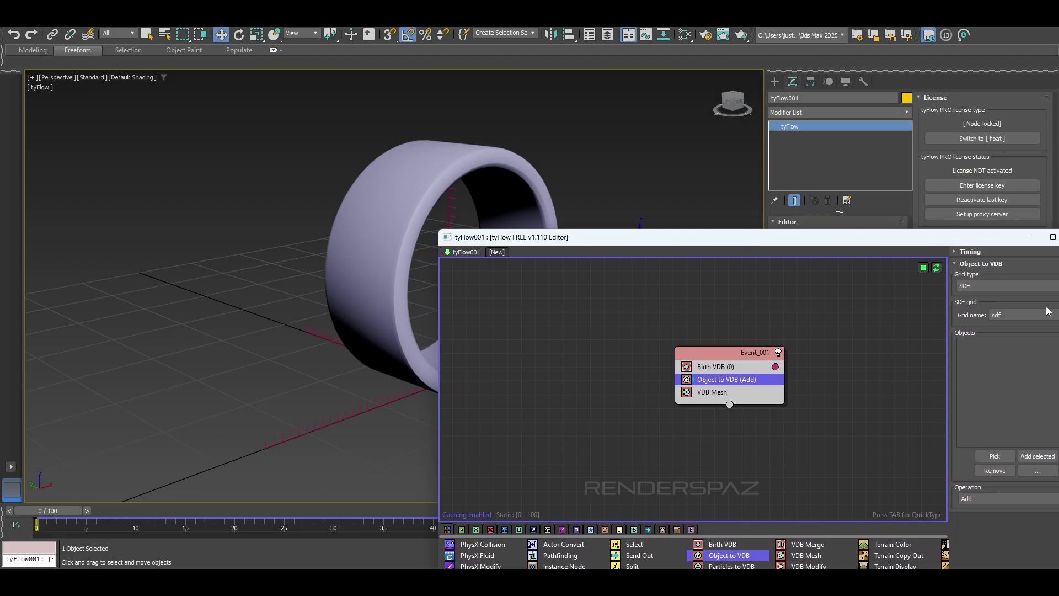
left_click(995, 455)
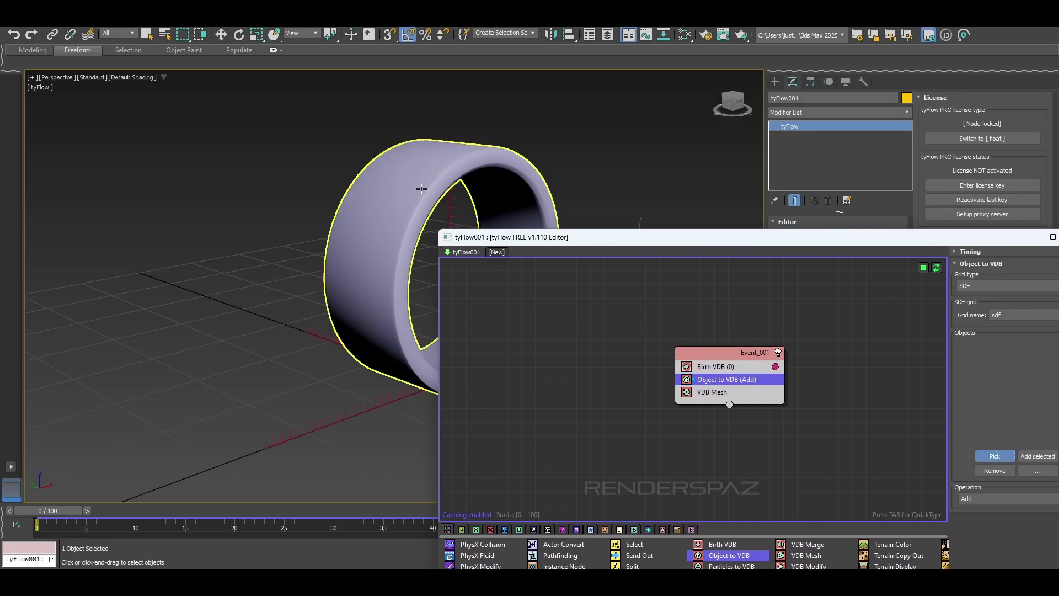
left_click(403, 196)
middle_click_drag(380, 284, 227, 360, "alt")
scroll(262, 385, "up", 5)
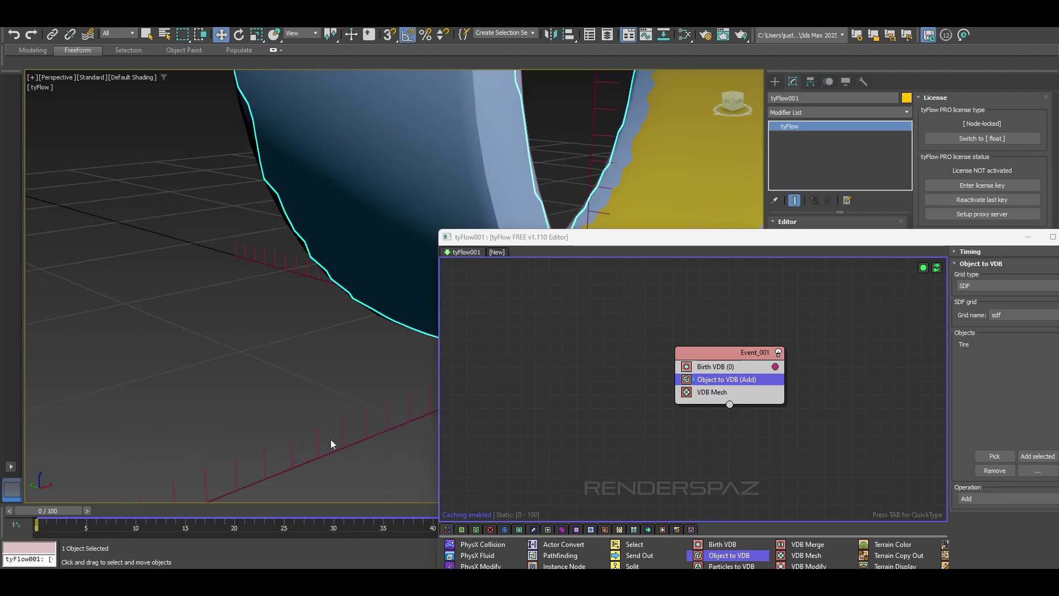
middle_click_drag(323, 444, 277, 386, "alt")
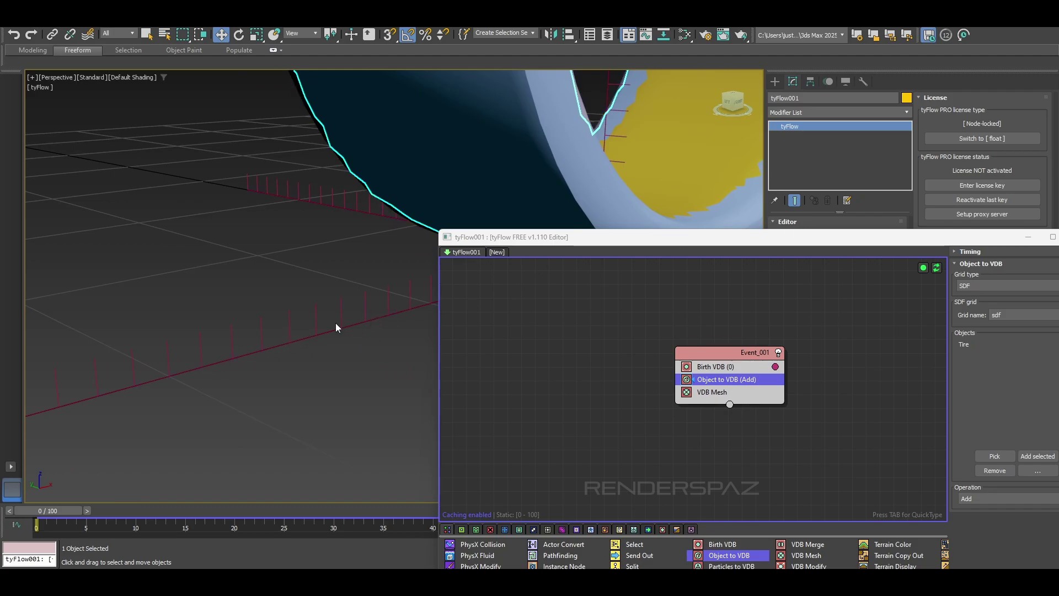
middle_click_drag(391, 288, 551, 87, "alt")
Select the original tire and hide it so only the VDB mesh is displayed
left_click(343, 348)
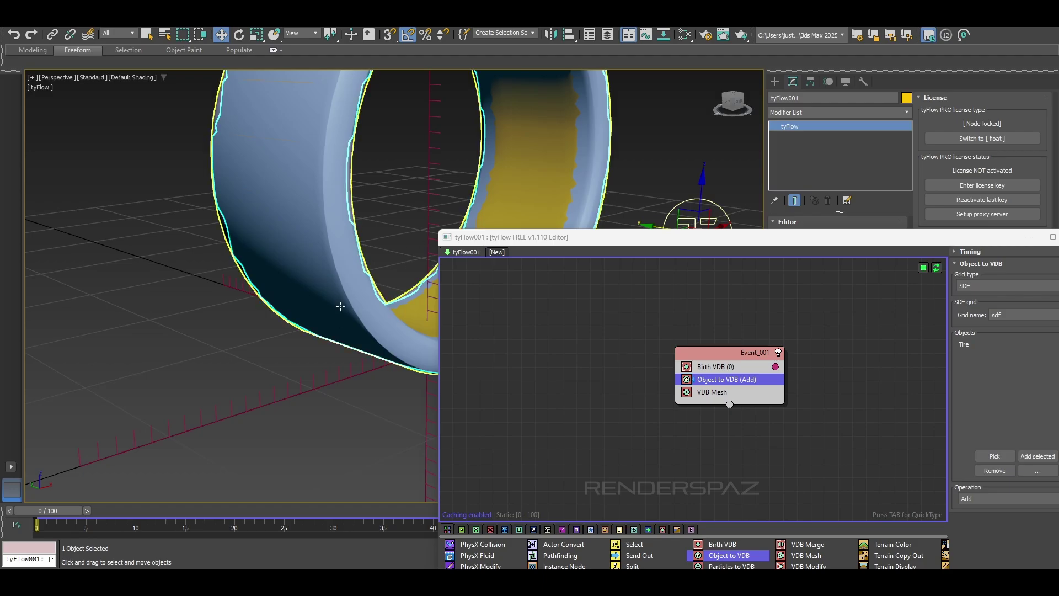
right_click(340, 283)
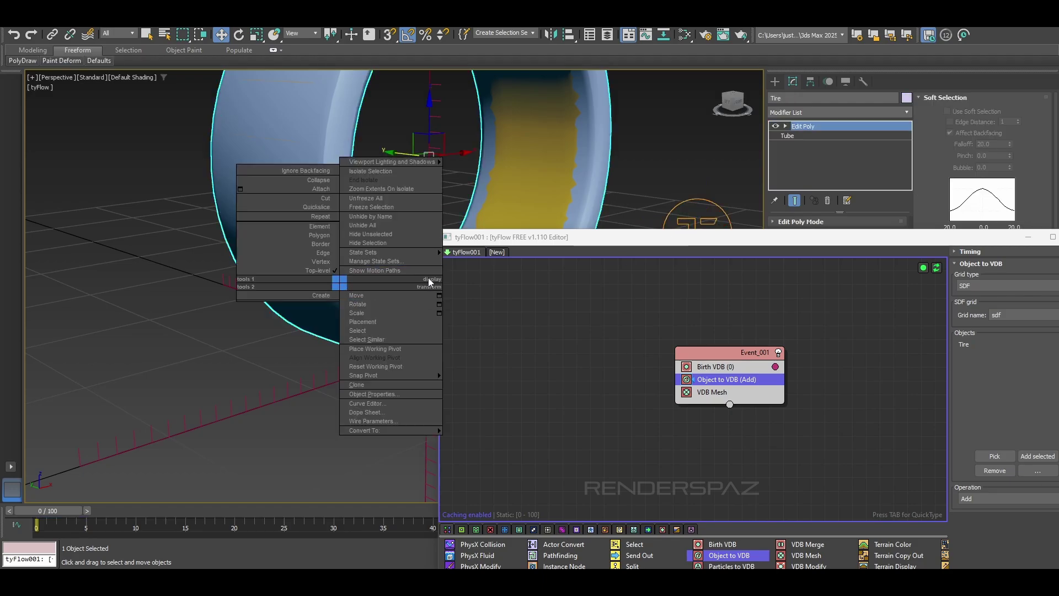
left_click(245, 414)
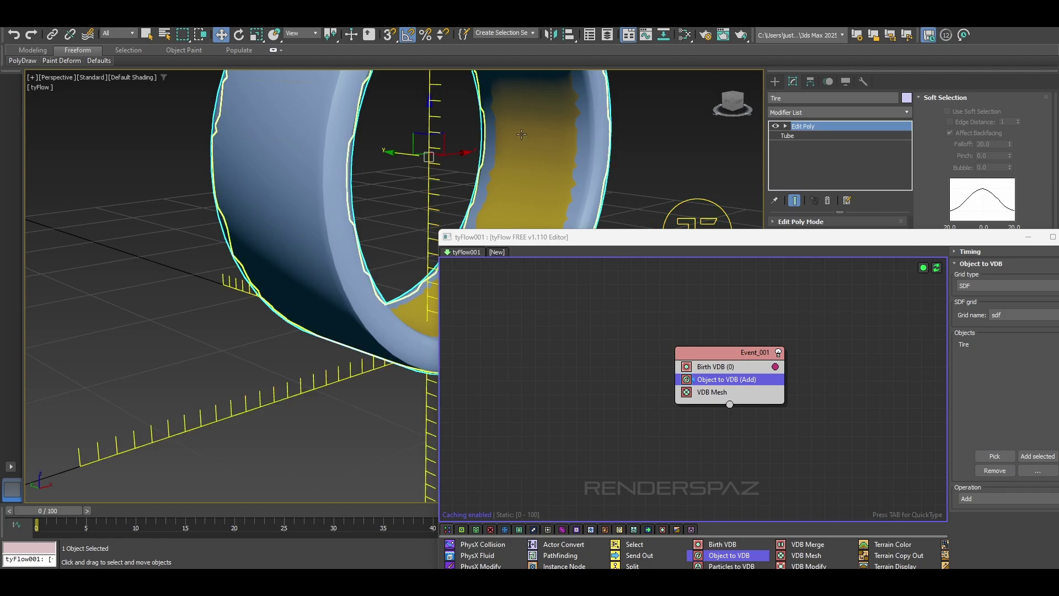
right_click(340, 272)
left_click(362, 234)
scroll(362, 235, "down", 5)
middle_click_drag(389, 235, 331, 307)
middle_click_drag(398, 221, 293, 201, "alt")
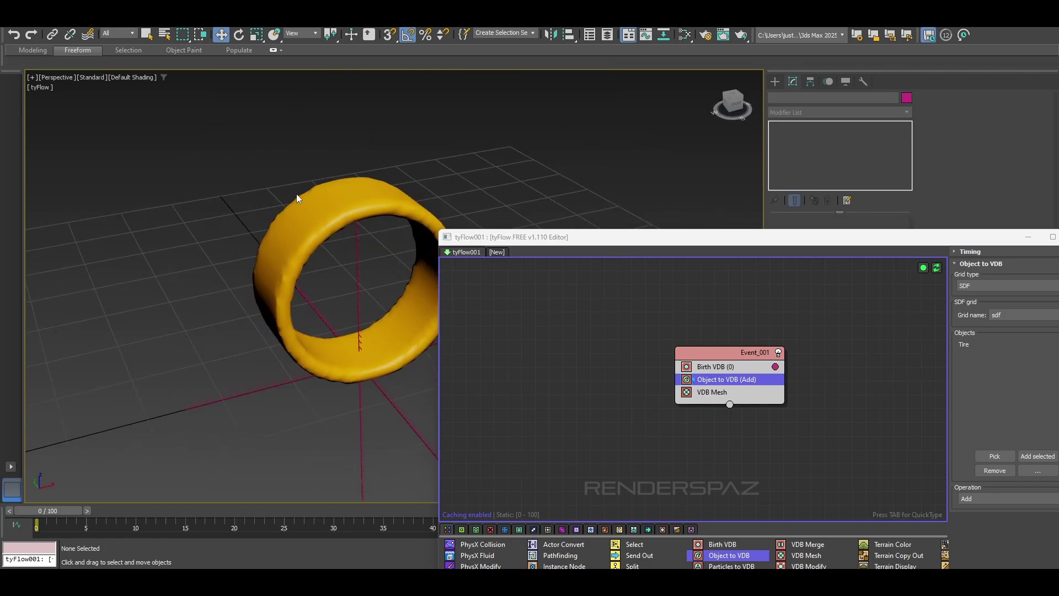
Show the Birth VDB operator's settings, shrink the tyFlow editor and place it beside the tire so the mesh stays visible
scroll(274, 262, "up", 1)
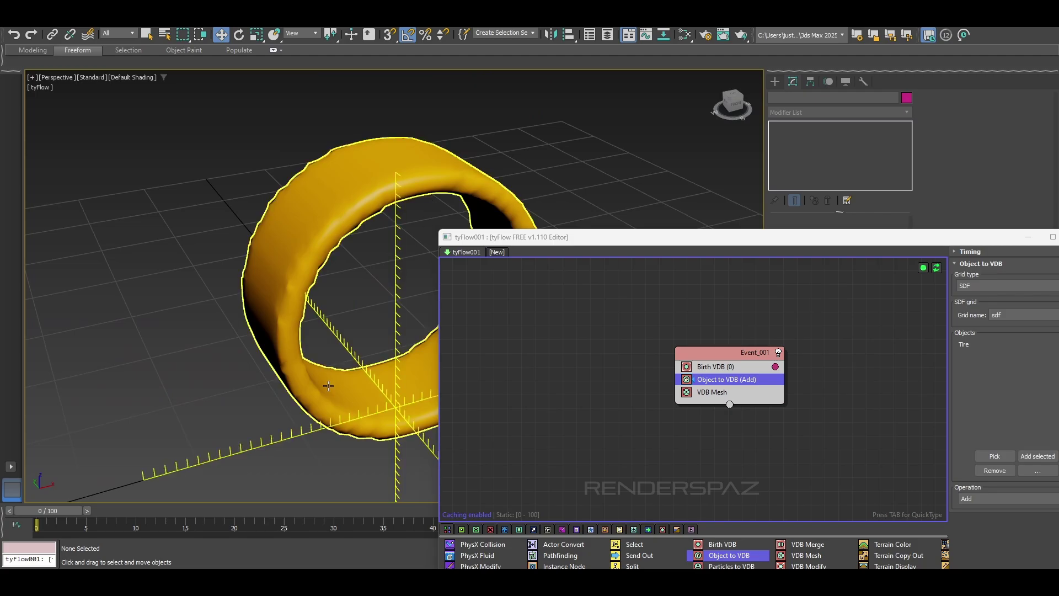
scroll(359, 333, "up", 2)
left_click(699, 365)
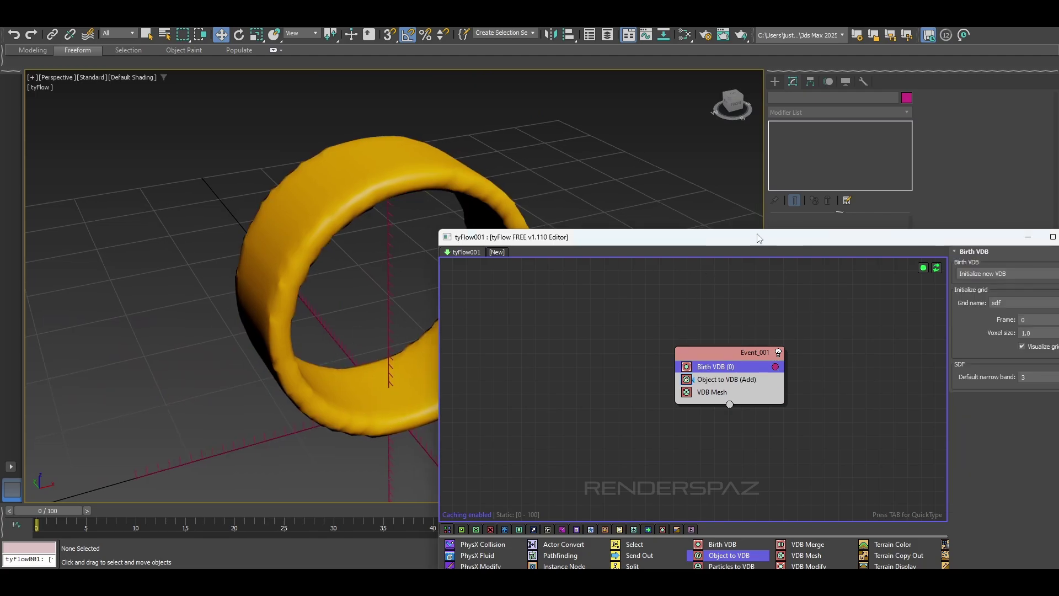
left_click_drag(739, 238, 534, 132)
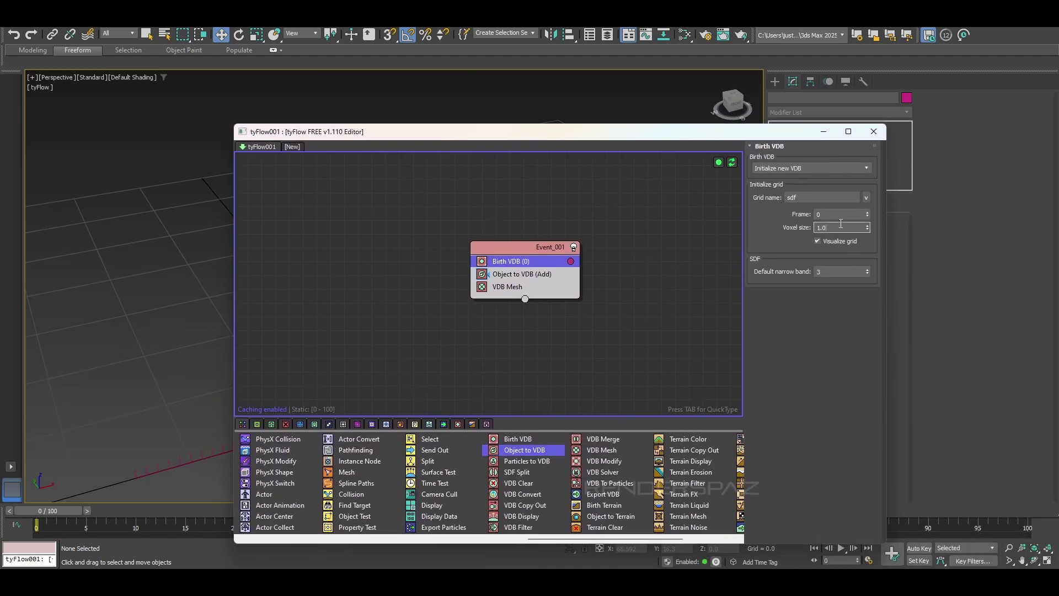
left_click_drag(685, 132, 675, 88)
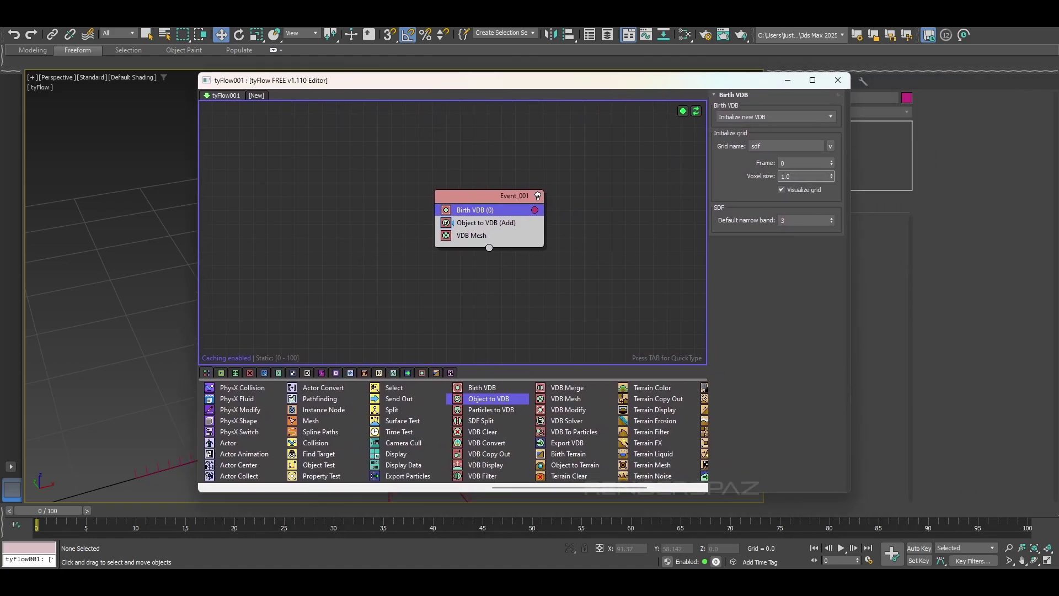
left_click_drag(848, 492, 617, 474)
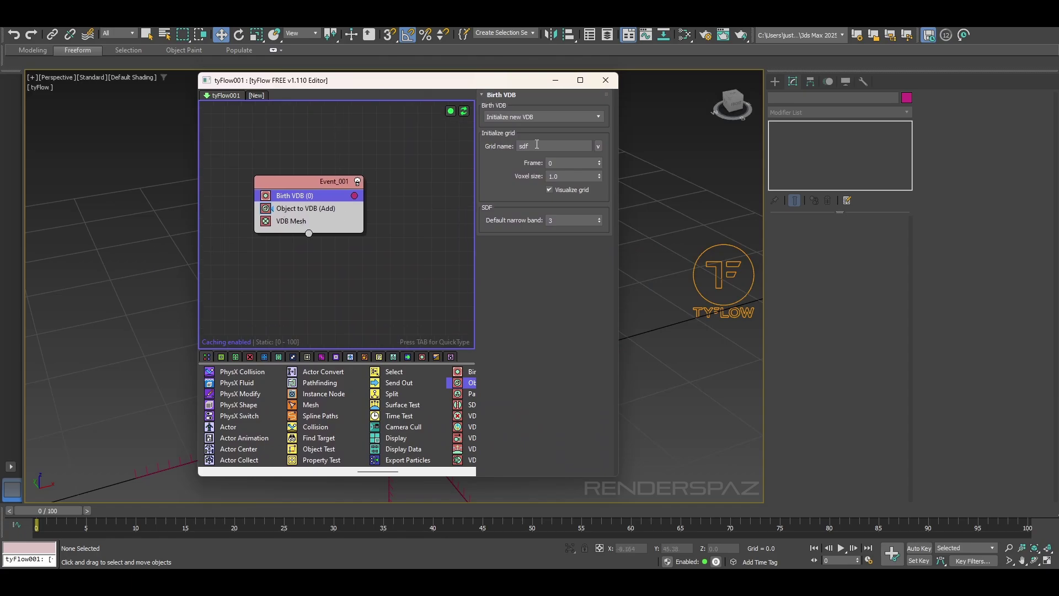
left_click_drag(430, 83, 288, 89)
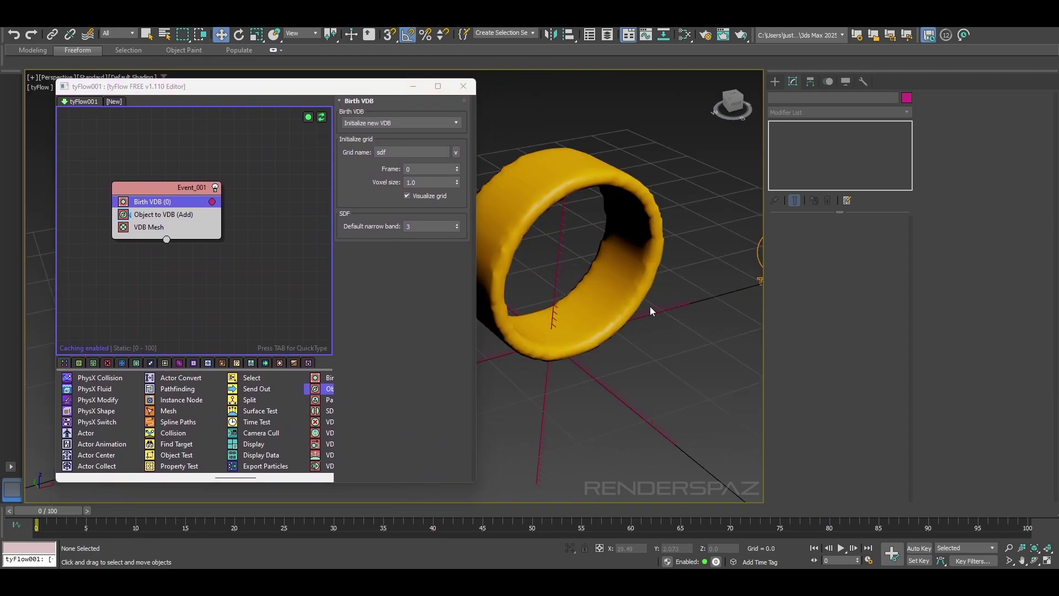
middle_click_drag(652, 309, 697, 326)
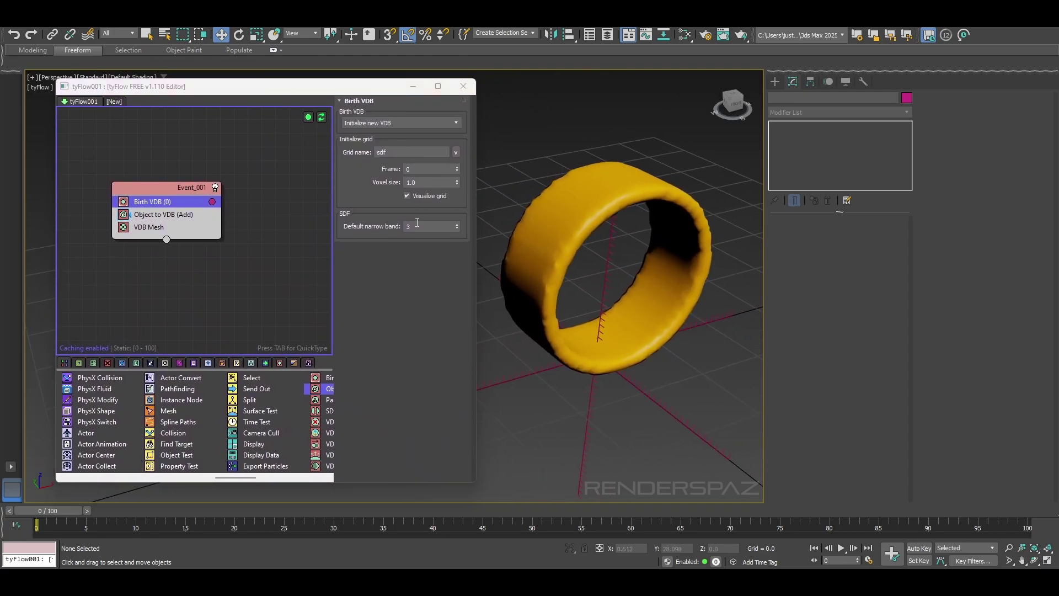
Lower the Birth VDB voxel size to 0.364 to refine the tire mesh
left_click_drag(456, 184, 458, 260)
scroll(676, 225, "up", 5)
scroll(677, 225, "down", 5)
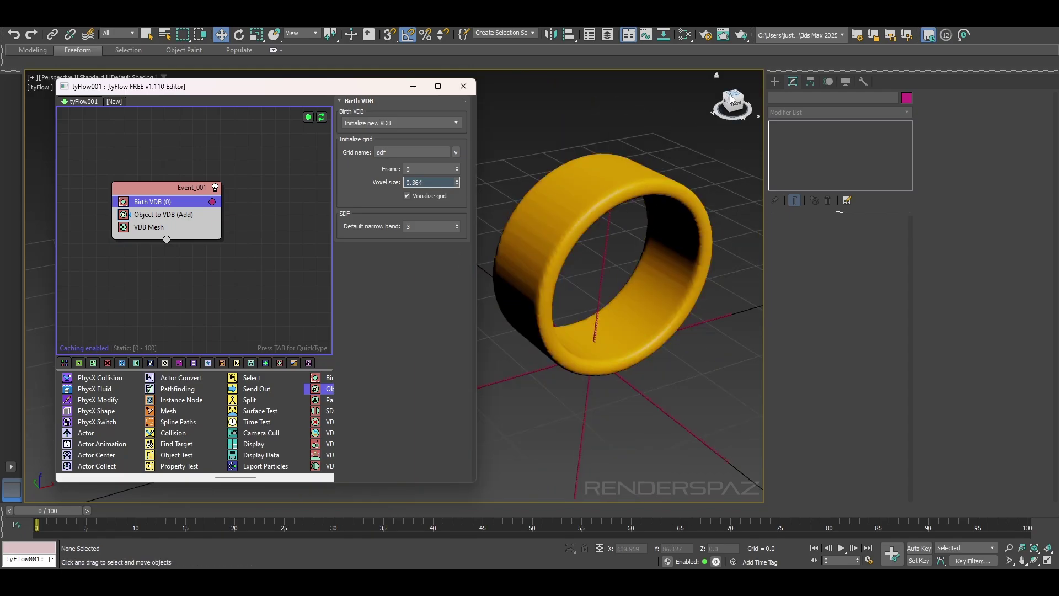
left_click_drag(732, 102, 650, 157)
middle_click_drag(602, 262, 651, 230, "alt")
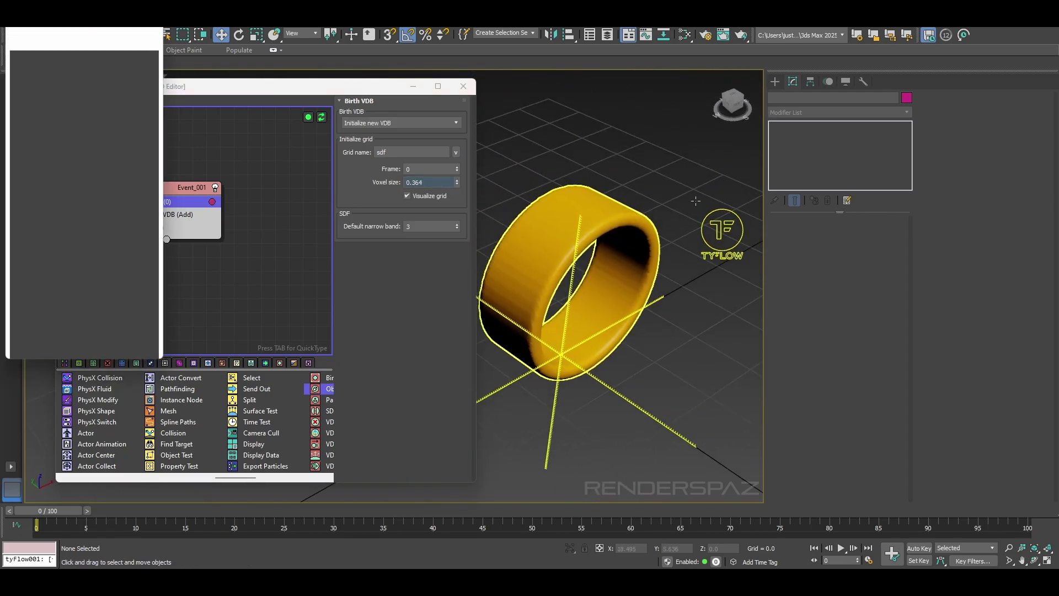
Unhide the original tire so it displays together with the VDB mesh
right_click(651, 230)
left_click(686, 217)
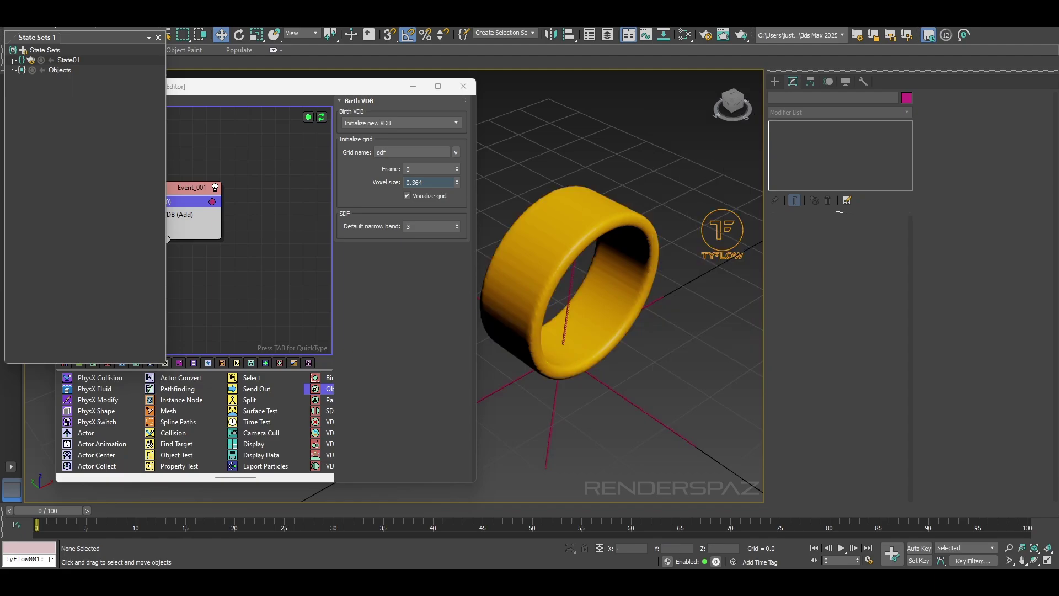
right_click(628, 263)
left_click(663, 190)
right_click(650, 219)
left_click(671, 174)
Add a TurboSmooth modifier to the original tire on top of its Edit Poly and check the smoothed rim
scroll(639, 271, "up", 8)
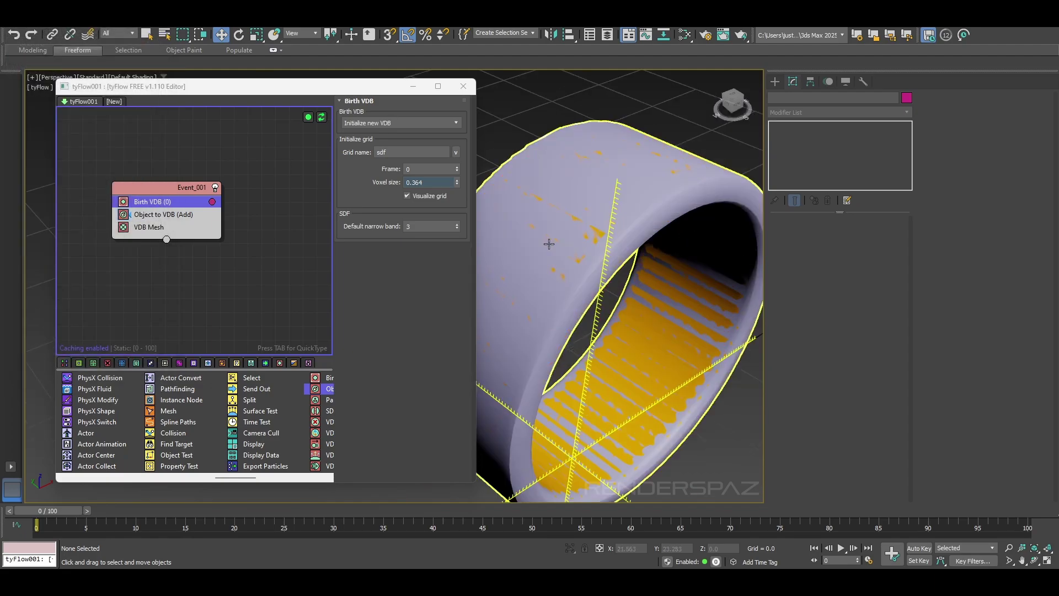
left_click(568, 223)
scroll(698, 224, "up", 6)
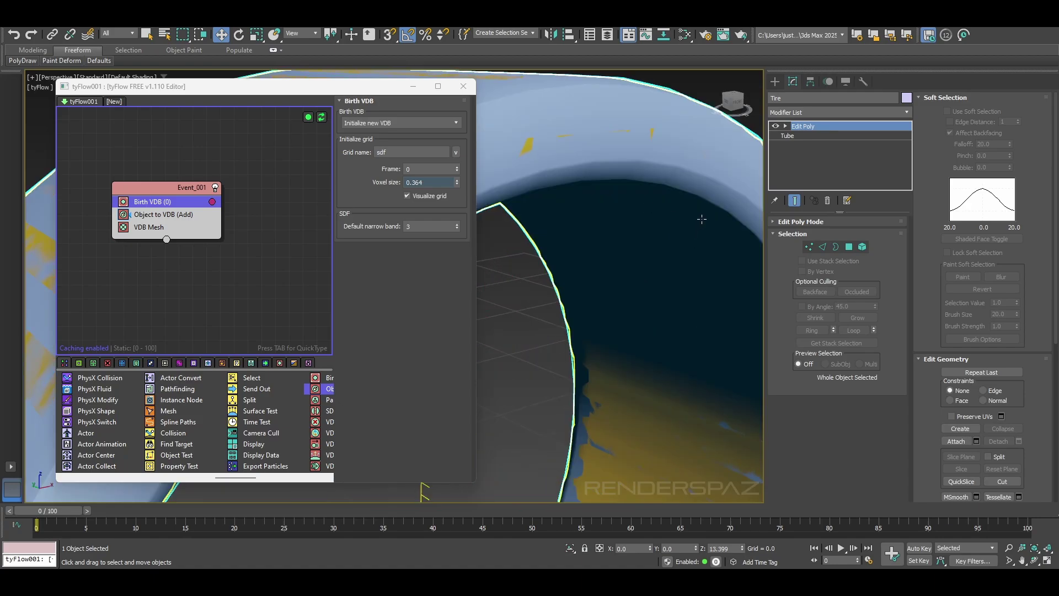
key("F4")
left_click(829, 114)
key("t")
left_click(784, 160)
key("F4")
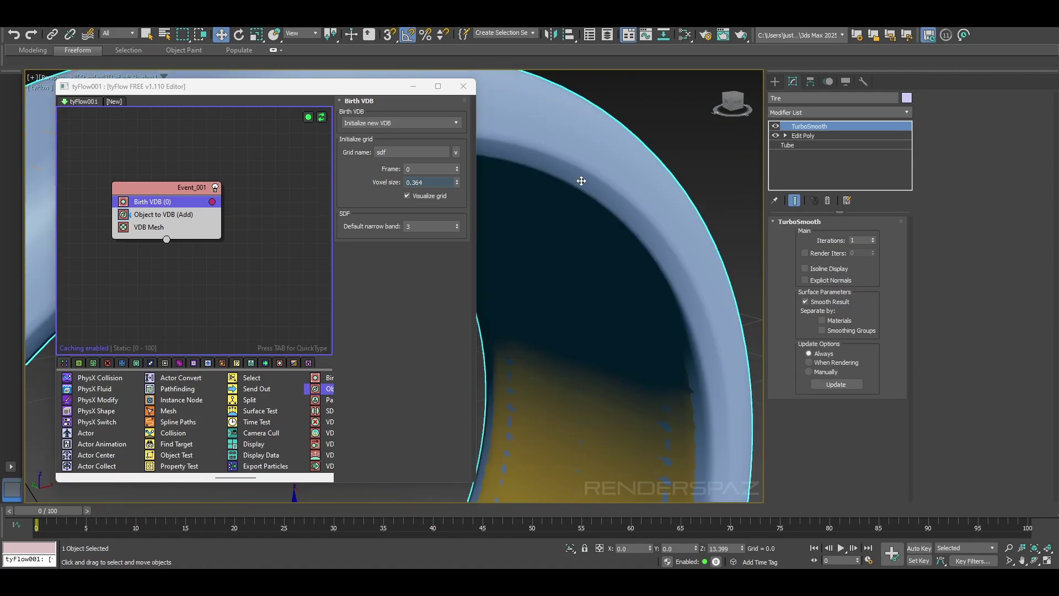
scroll(588, 181, "up", 3)
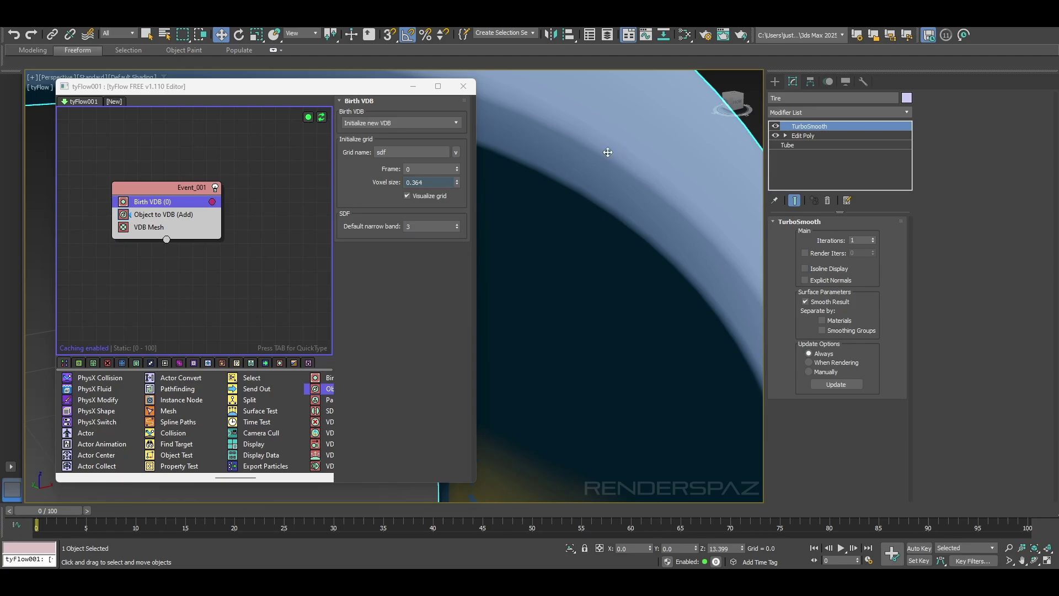
Hide the smoothed original tire again, leaving only the VDB mesh displayed
scroll(628, 132, "down", 5)
left_click(694, 180)
left_click(633, 161)
right_click(633, 161)
left_click(654, 118)
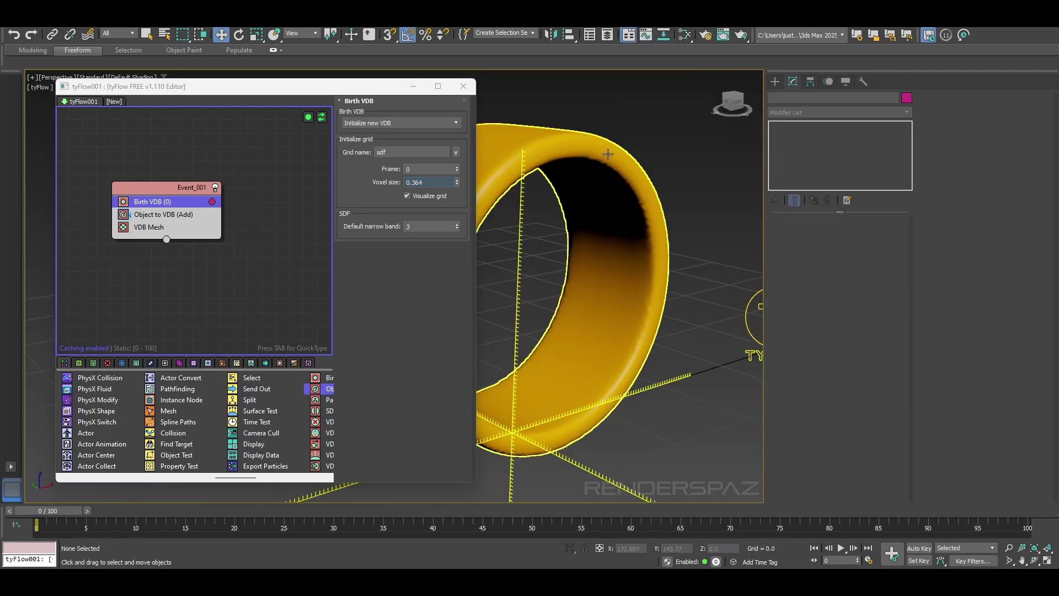
Select the tyFlow mesh and reduce the Birth VDB voxel size to 0.084
scroll(608, 156, "up", 3)
scroll(692, 234, "up", 2)
left_click(581, 210)
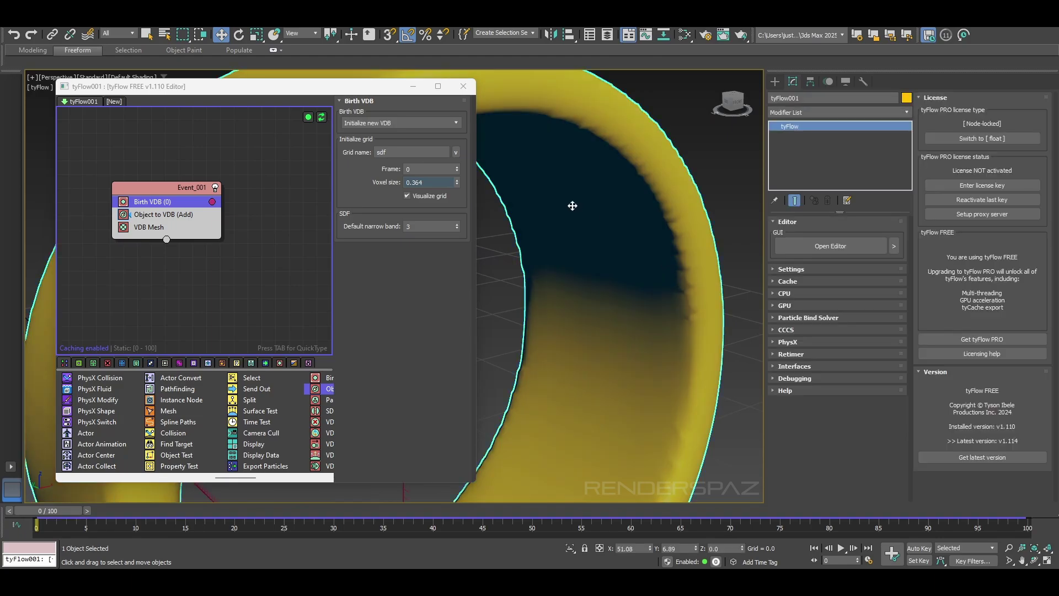
left_click(431, 182)
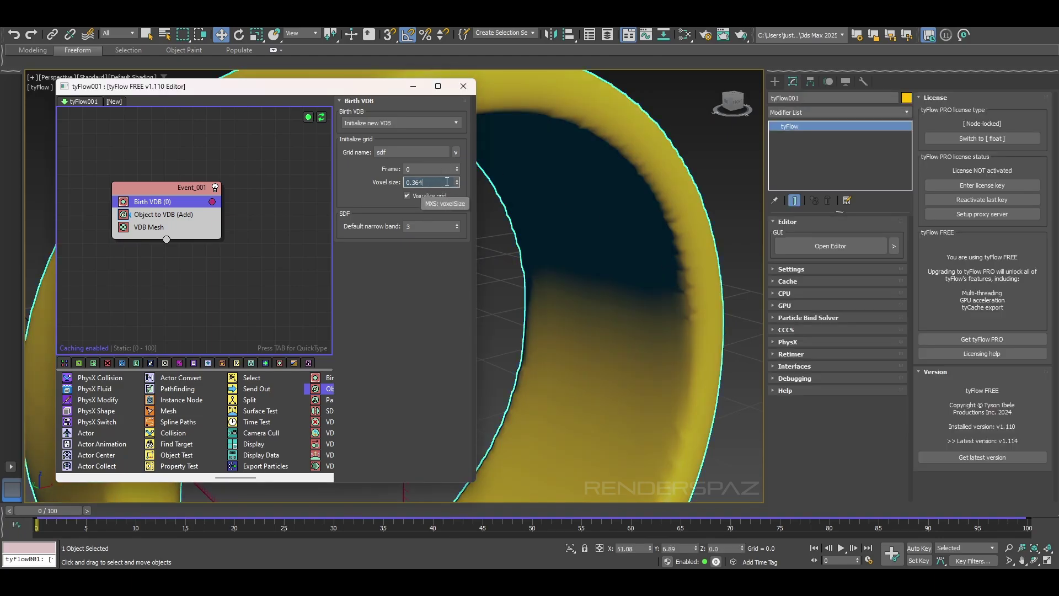
left_click_drag(457, 184, 457, 220)
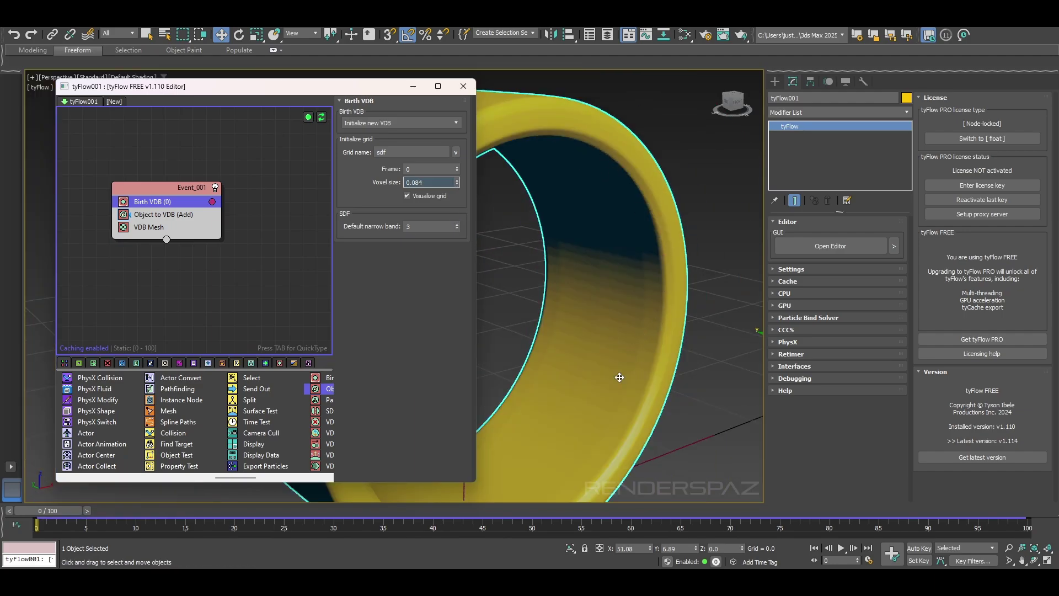
Set the Birth VDB voxel size to 0.05
scroll(568, 129, "up", 2)
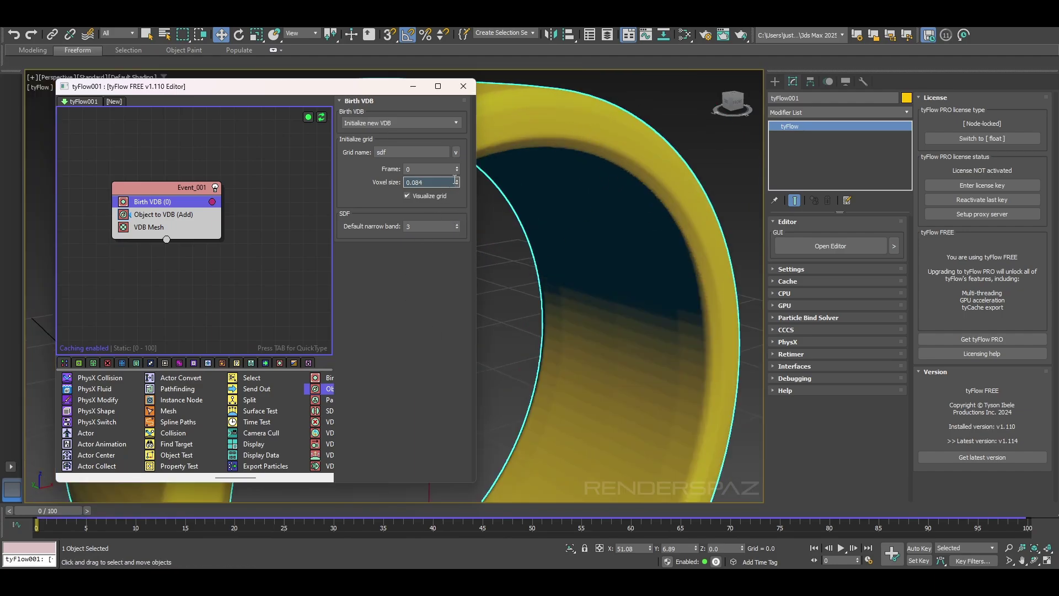
left_click_drag(457, 185, 425, 186)
type("0.05")
key("Return")
Examine the refined mesh's rim edges and inner surface from several angles, toggling the edged-faces display
middle_click_drag(564, 362, 591, 292)
scroll(593, 293, "down", 5)
middle_click_drag(610, 342, 588, 397, "alt")
scroll(576, 187, "up", 5)
key("F4")
key("F4")
middle_click_drag(704, 252, 617, 273)
key("F4")
middle_click_drag(614, 309, 632, 286, "alt")
scroll(631, 287, "up", 3)
key("F4")
scroll(630, 292, "down", 4)
middle_click_drag(622, 326, 587, 291)
scroll(563, 386, "down", 4)
middle_click_drag(563, 386, 656, 353)
scroll(551, 305, "up", 2)
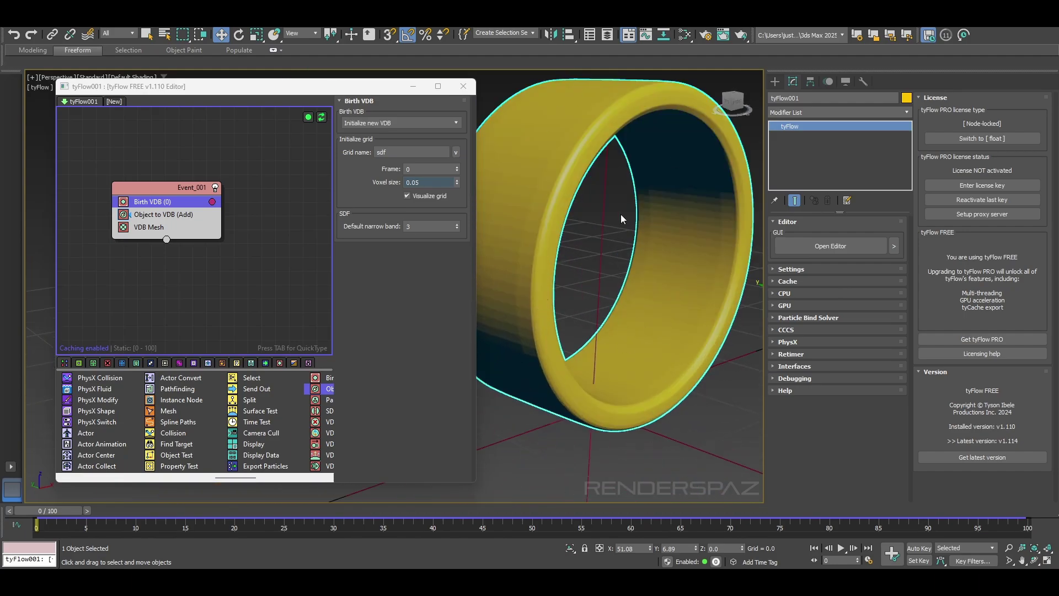
middle_click_drag(613, 232, 568, 246, "alt")
middle_click_drag(693, 305, 646, 283)
scroll(646, 284, "up", 2)
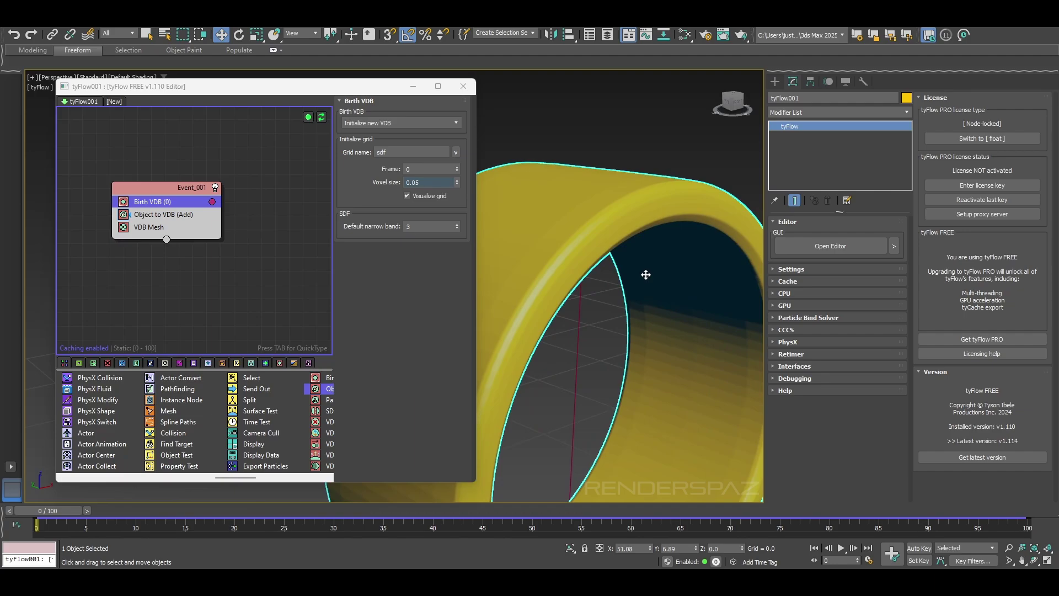
middle_click_drag(631, 365, 606, 353, "alt")
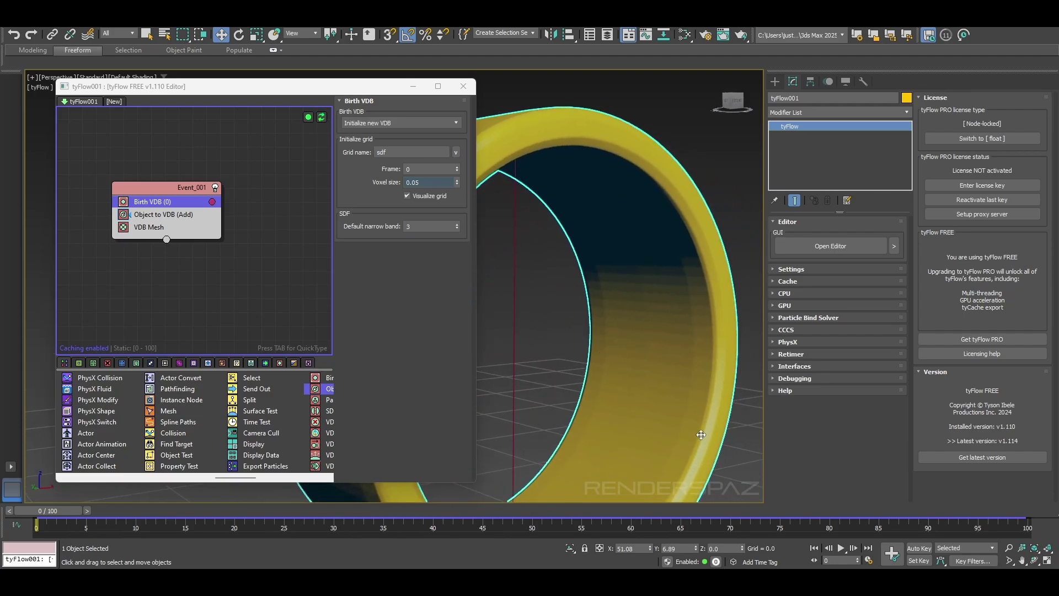
scroll(625, 407, "up", 2)
middle_click_drag(722, 366, 590, 379, "alt")
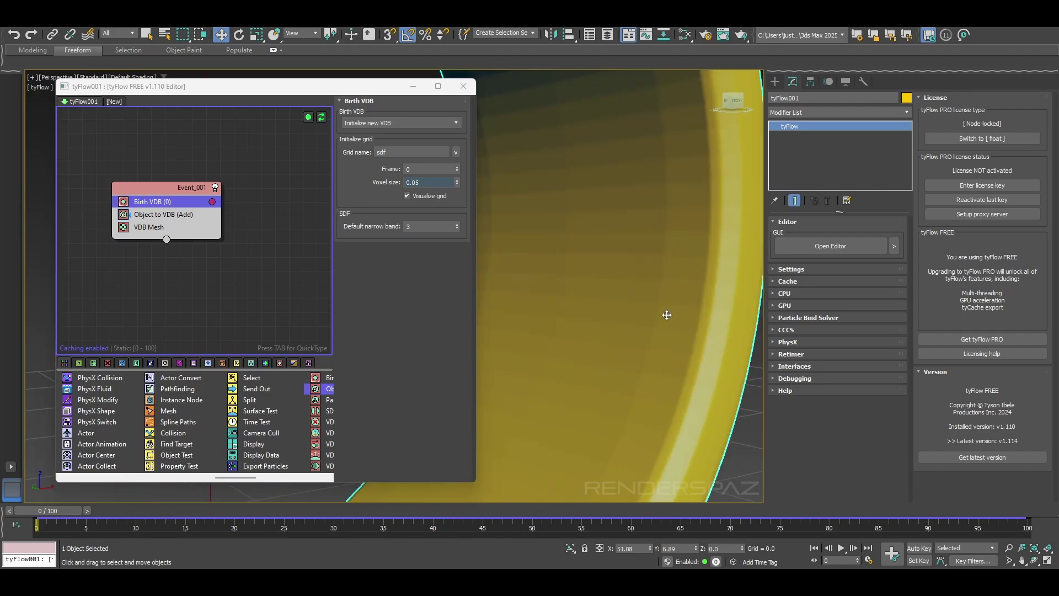
middle_click_drag(588, 250, 584, 377, "alt")
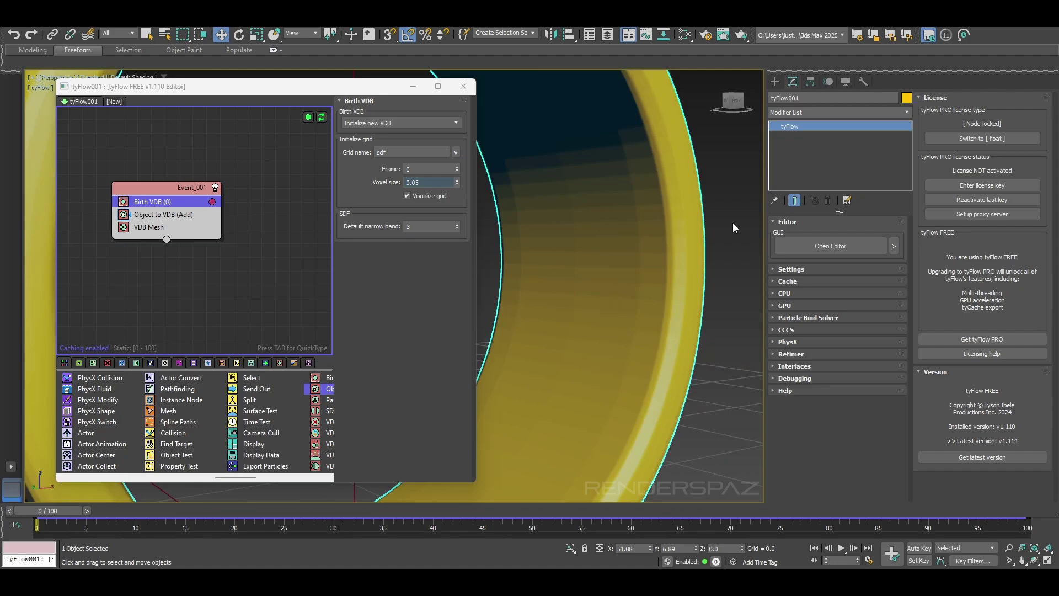
Review the Object to VDB settings and set the Birth VDB voxel size to 0.08
left_click(170, 215)
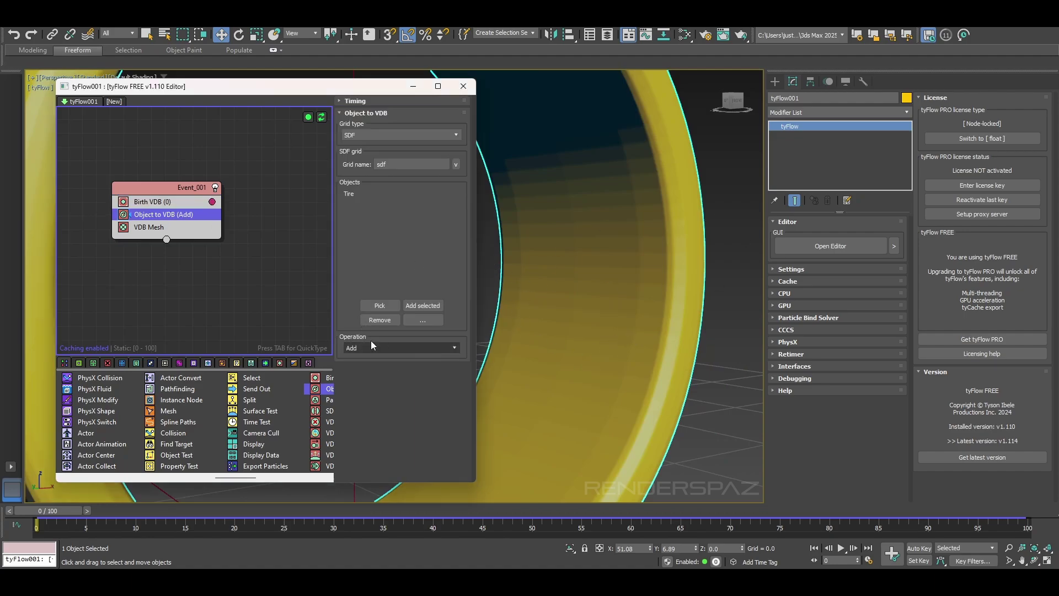
left_click(150, 202)
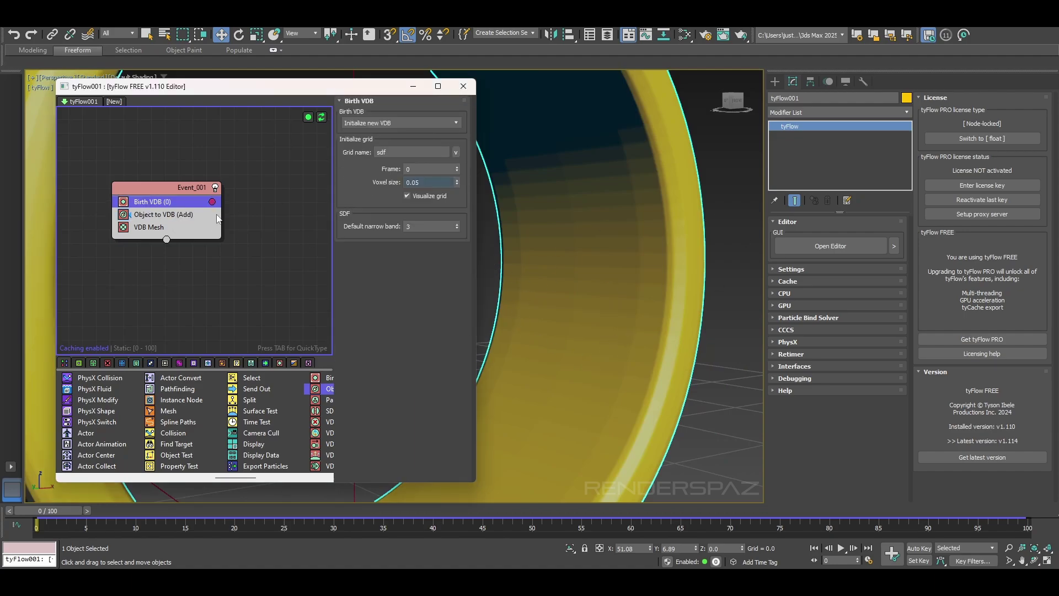
left_click(423, 182)
key("BackSpace")
type("8")
Examine the coarser mesh's edge density and outer tread surface, with and without edged faces, and clear the selection
scroll(631, 290, "down", 4)
mouse_move(630, 291)
middle_mouse_down("alt")
mouse_move(634, 307)
mouse_move(610, 274)
mouse_move(626, 299)
mouse_move(580, 270)
middle_mouse_up("alt")
scroll(610, 274, "up", 2)
key("F4")
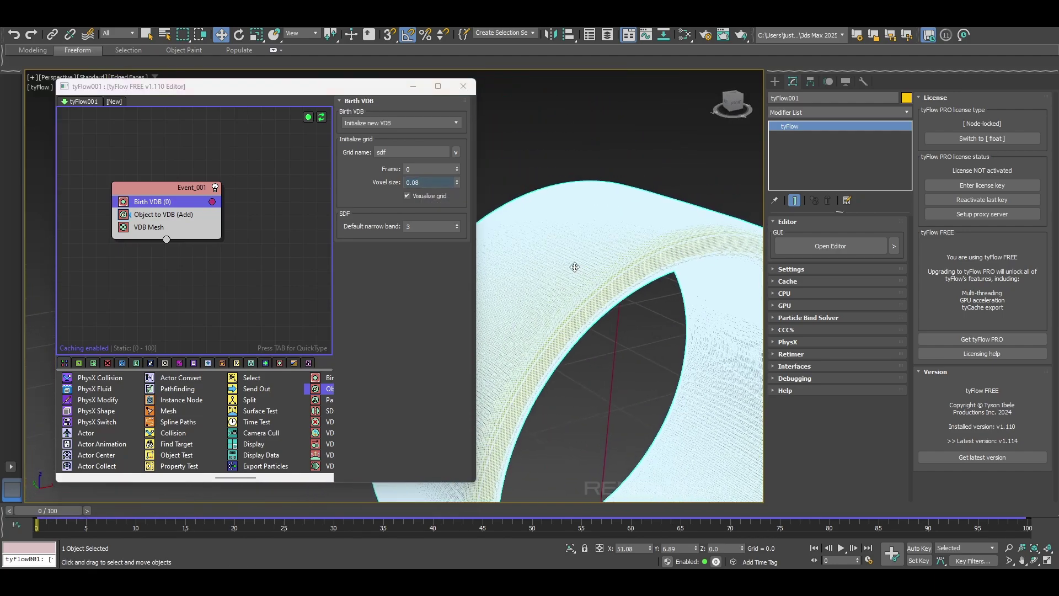
key("F4")
scroll(637, 293, "up", 3)
scroll(636, 292, "down", 3)
mouse_move(636, 293)
middle_mouse_down("alt")
mouse_move(697, 327)
mouse_move(556, 215)
middle_mouse_up("alt")
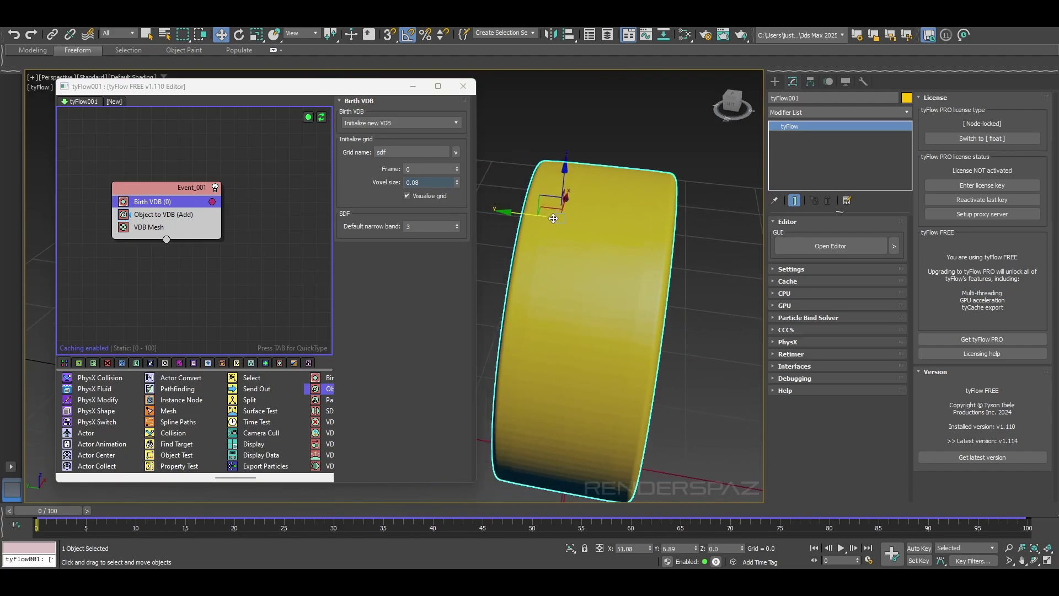
middle_click_drag(604, 284, 624, 263, "alt")
left_click(682, 286)
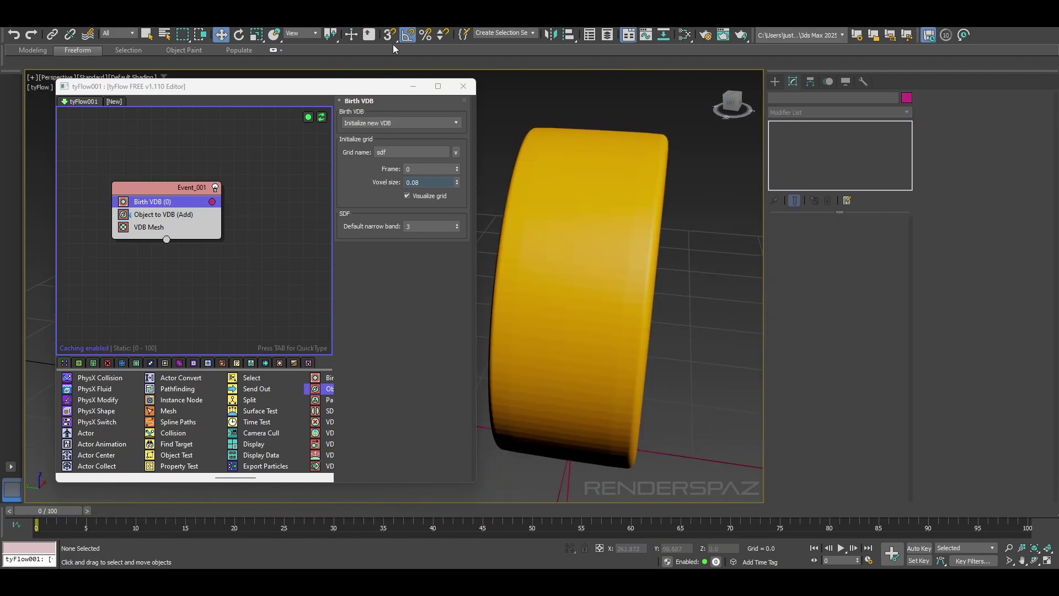
Close the tyFlow editor, select the tyFlow object and unhide the original tire
left_click(463, 86)
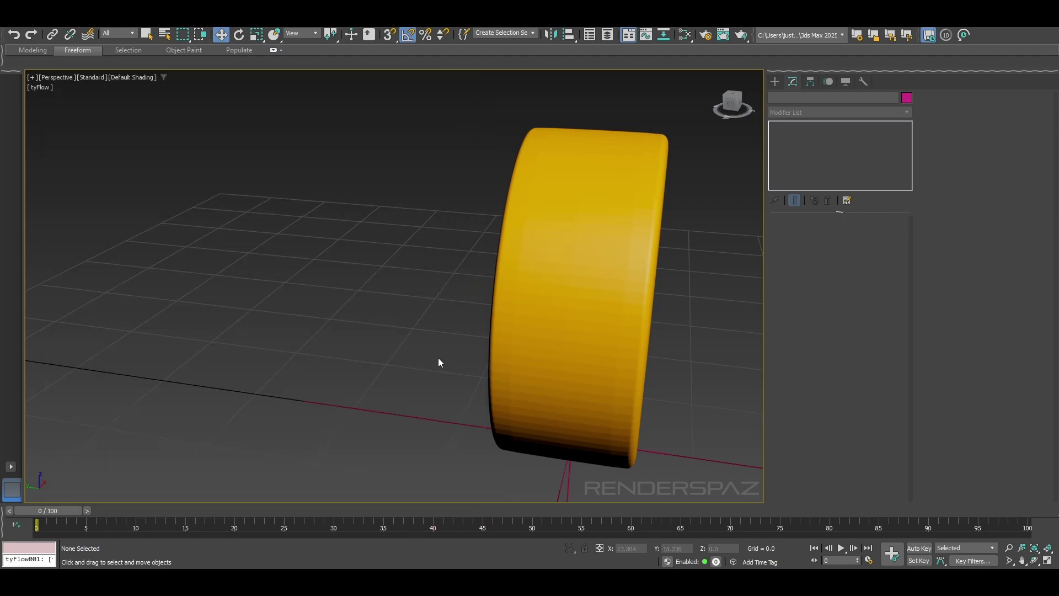
middle_click_drag(439, 358, 632, 365, "alt")
mouse_move(716, 309)
middle_mouse_down("alt")
mouse_move(605, 350)
mouse_move(728, 307)
middle_mouse_up("alt")
left_click(688, 302)
right_click(681, 266)
left_click(703, 214)
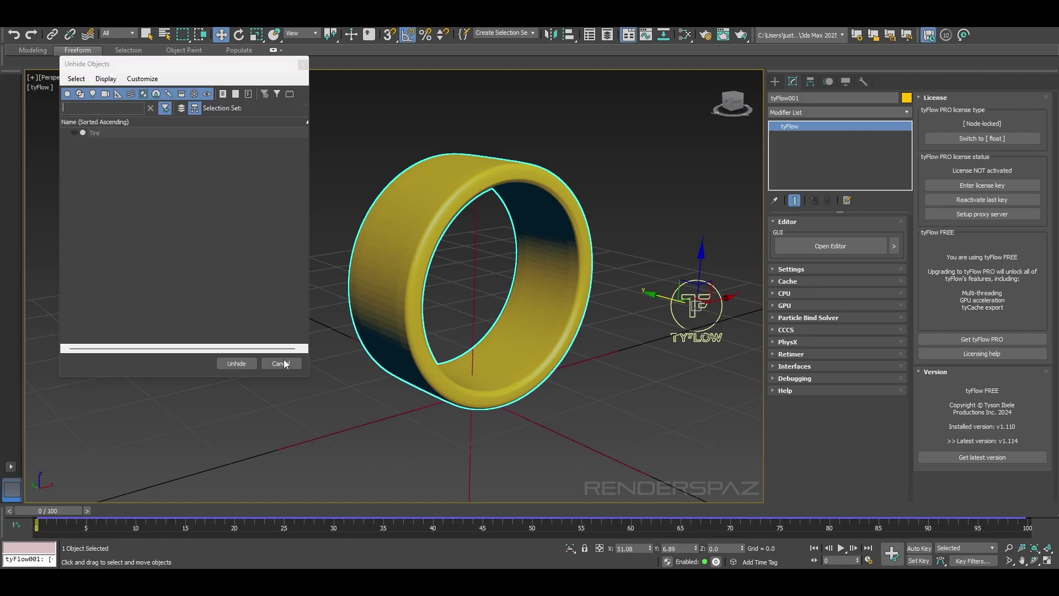
left_click(274, 362)
right_click(319, 329)
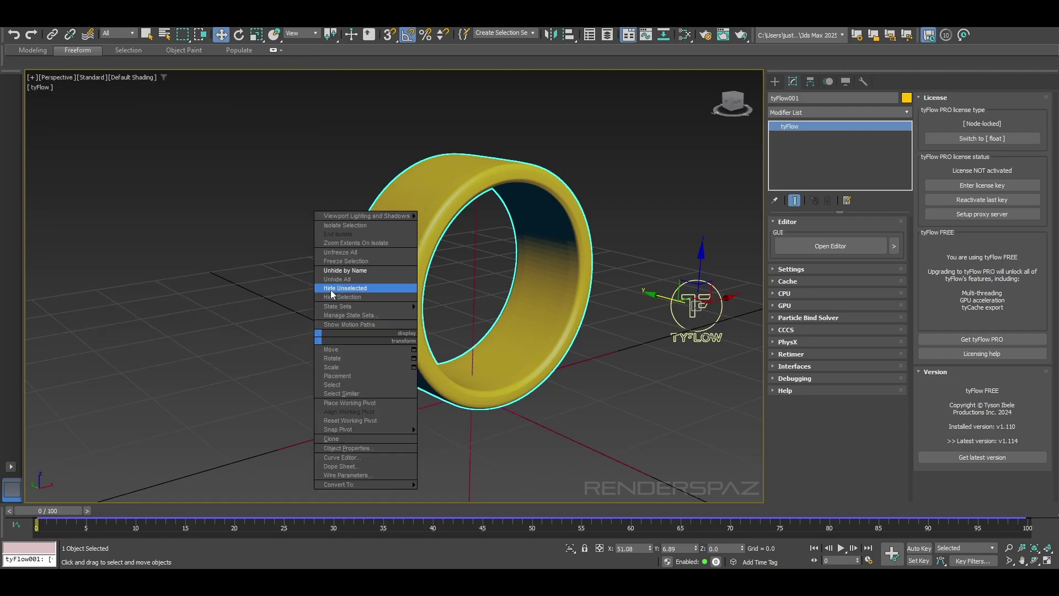
left_click(342, 276)
Hide the selected tyFlow object so only the original smoothed tire remains displayed
right_click(662, 280)
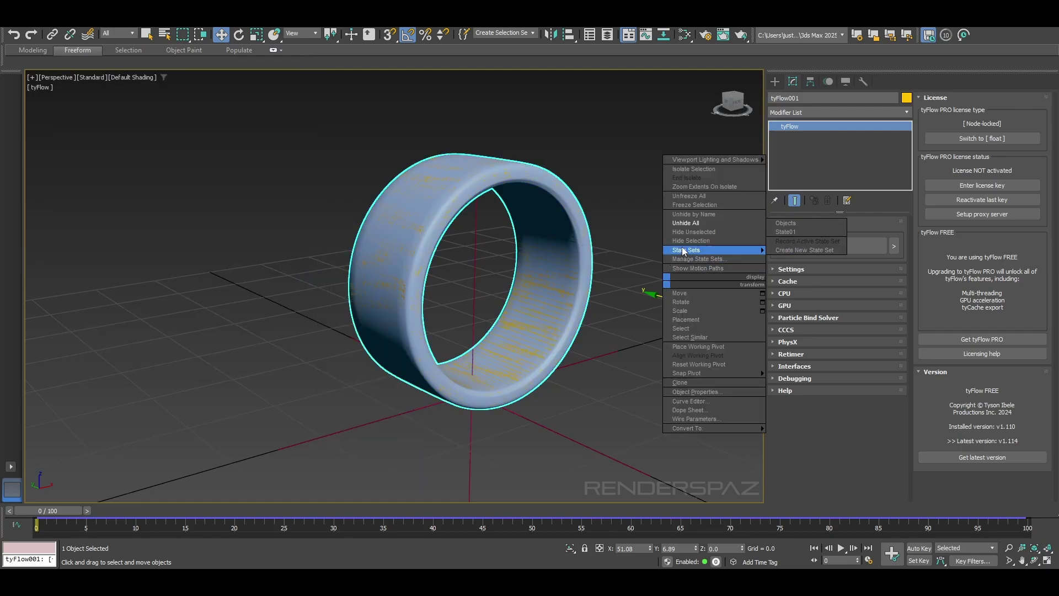
left_click(690, 241)
mouse_move(580, 433)
middle_mouse_down("alt")
mouse_move(630, 460)
mouse_move(597, 416)
middle_mouse_up("alt")
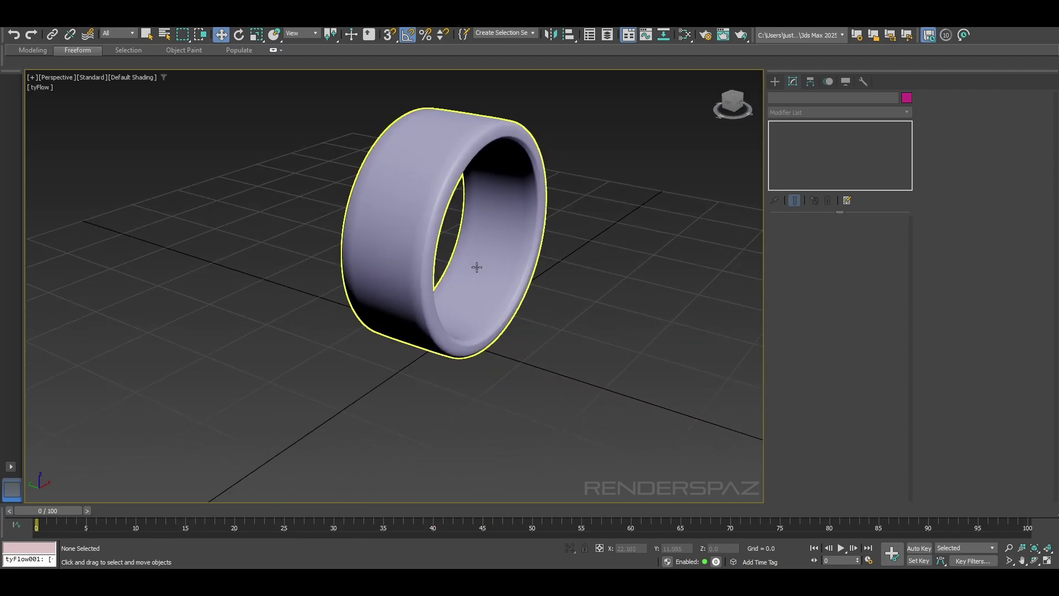
Select the original tire and show it in the Front view
left_click(456, 351)
key("F4")
key("f")
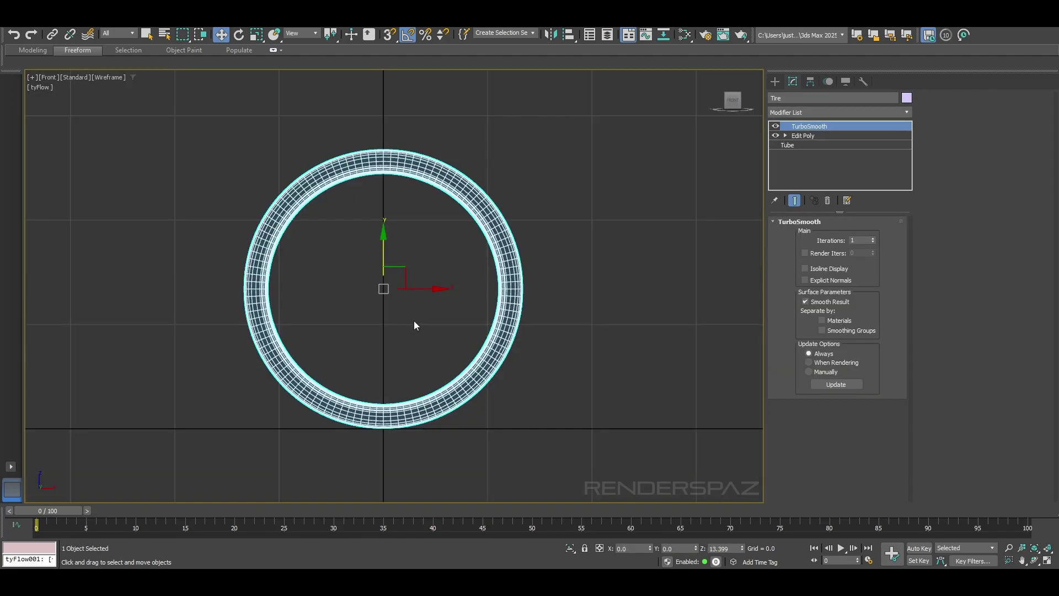
Show the selected original tire close up in the Left view with default shading
key("l")
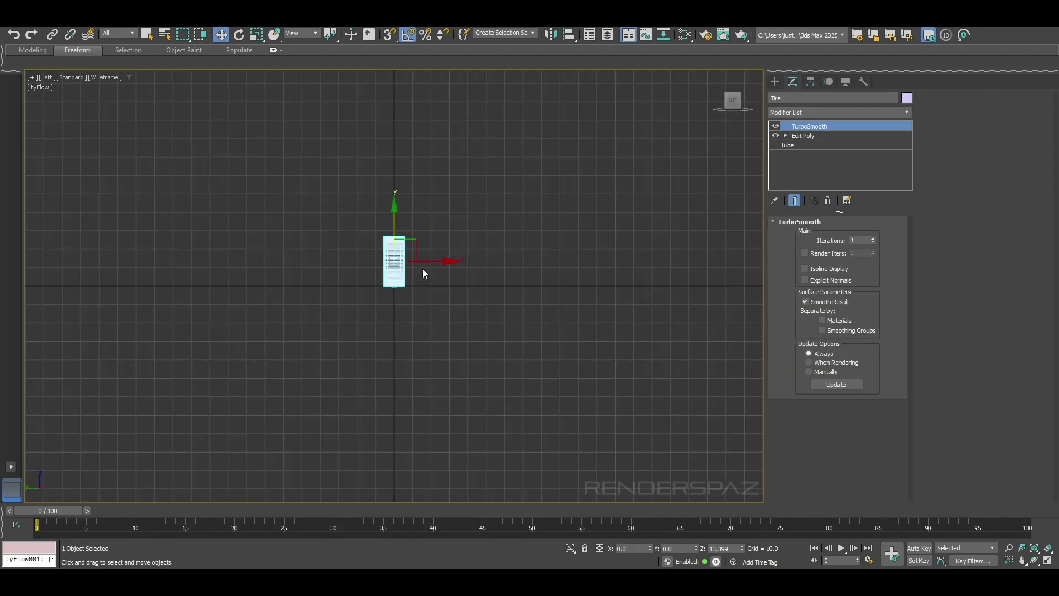
scroll(577, 322, "up", 10)
key("F3")
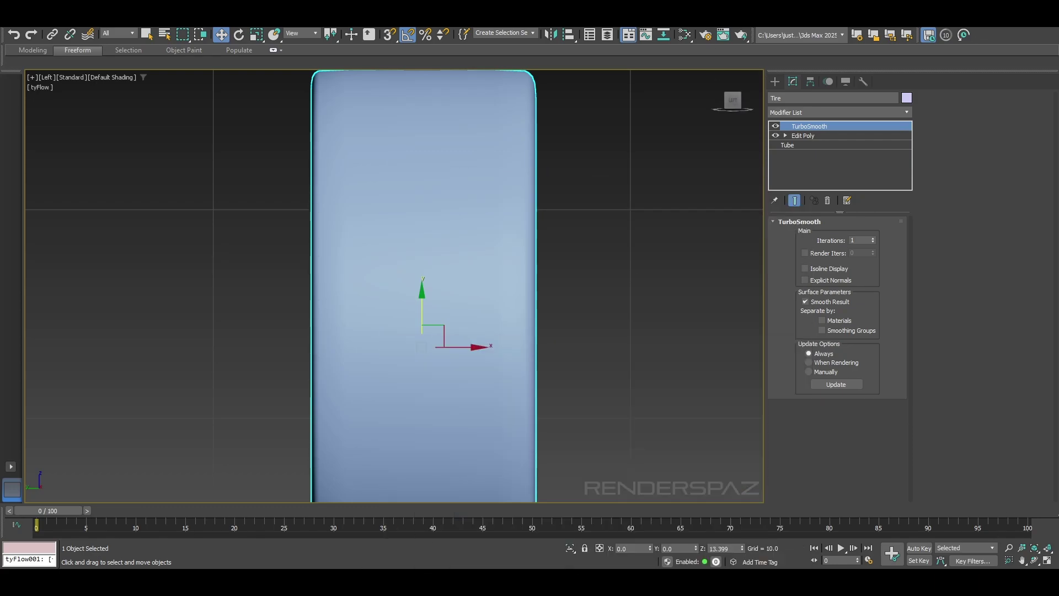
Open PureRef and enlarge its image window beside the tire in the viewport
key("super")
type("pur")
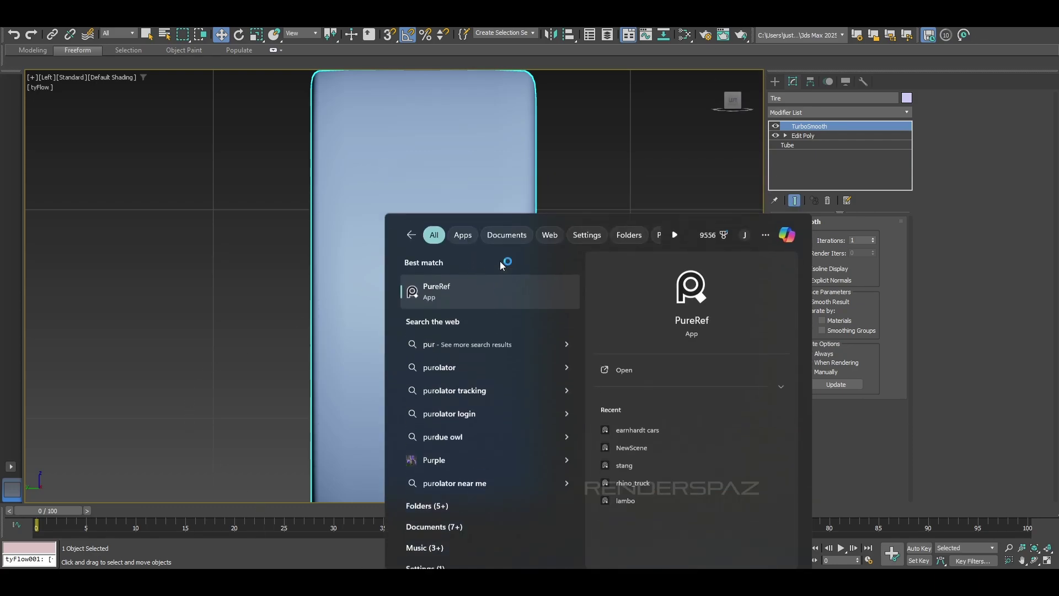
left_click(500, 253)
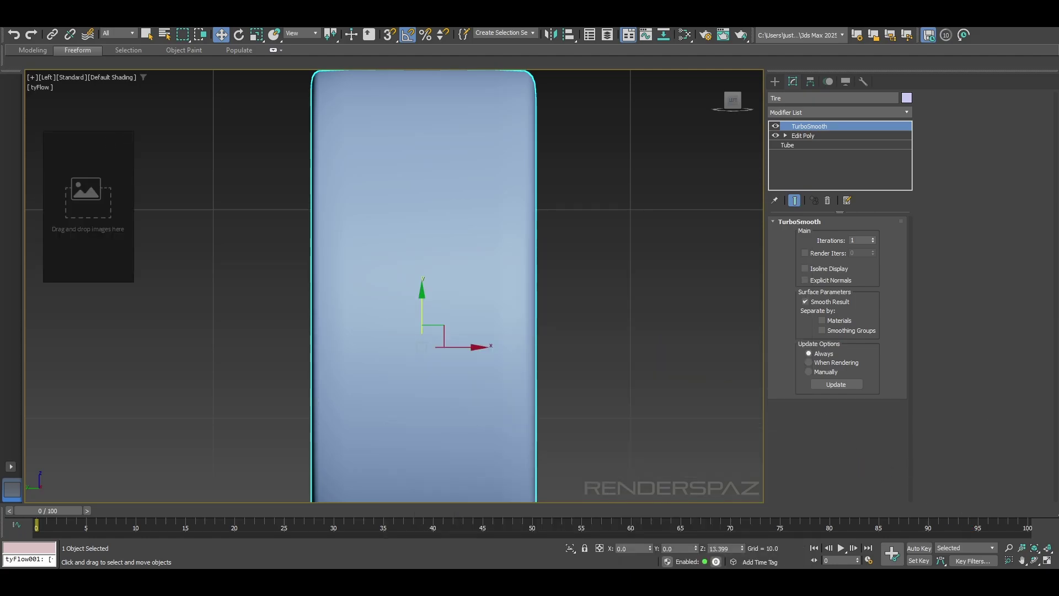
left_click_drag(160, 174, 312, 462)
Frame the tire tread reference photo in the PureRef window so its grooves and cuts can be compared with the model
scroll(241, 385, "down", 4)
middle_click_drag(130, 386, 167, 429)
scroll(277, 261, "up", 2)
middle_click_drag(272, 229, 231, 256)
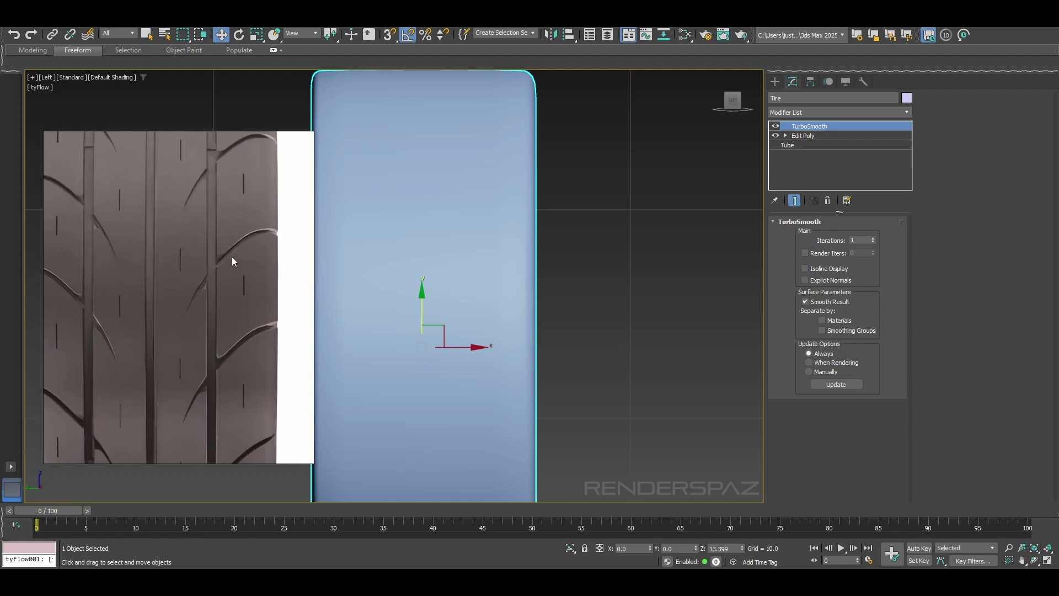
scroll(213, 273, "up", 2)
scroll(199, 294, "down", 1)
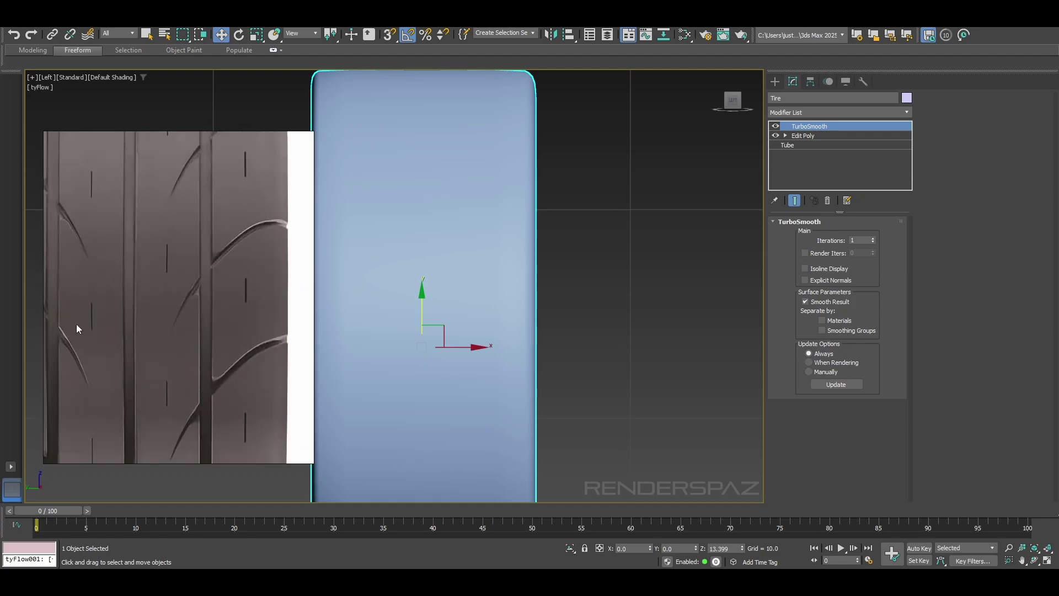
scroll(107, 331, "down", 1)
middle_click_drag(110, 333, 226, 328)
scroll(199, 283, "down", 1)
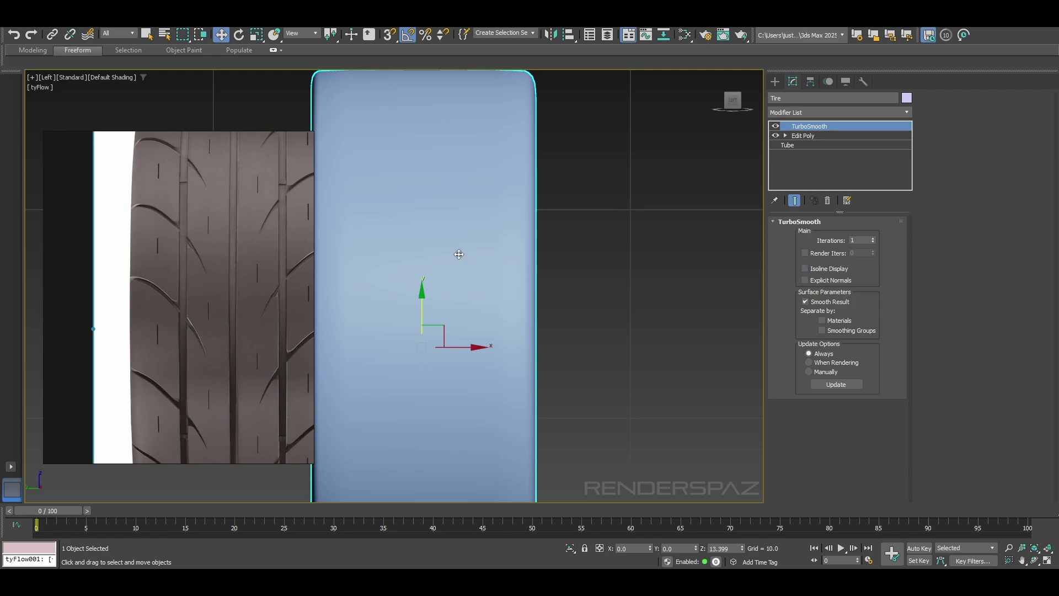
Turn off the tire's TurboSmooth and enter edge editing on its Edit Poly modifier with edged faces shown
left_click(668, 247)
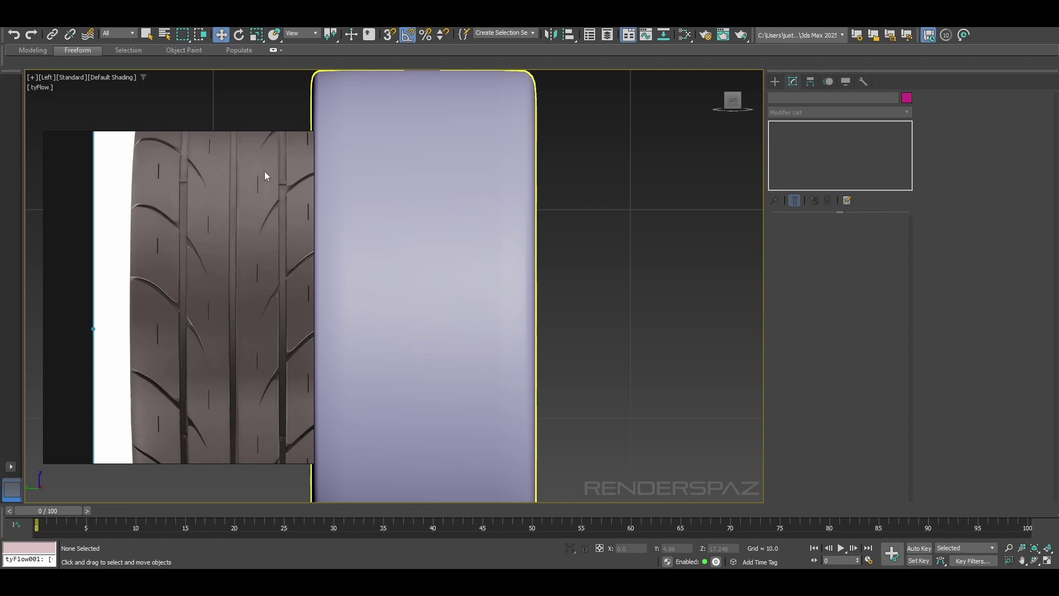
scroll(535, 316, "down", 3)
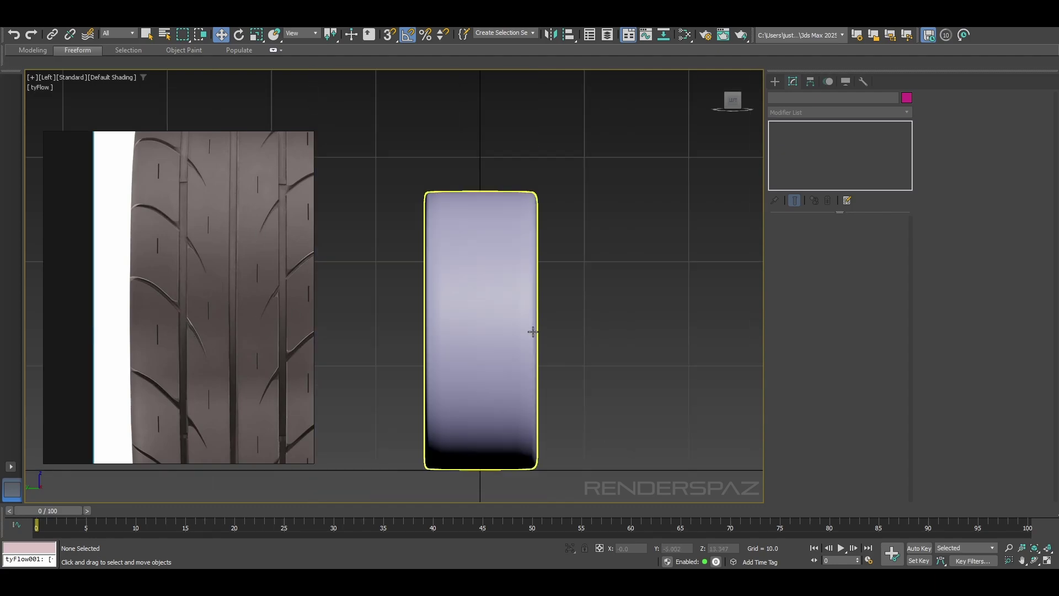
left_click(777, 81)
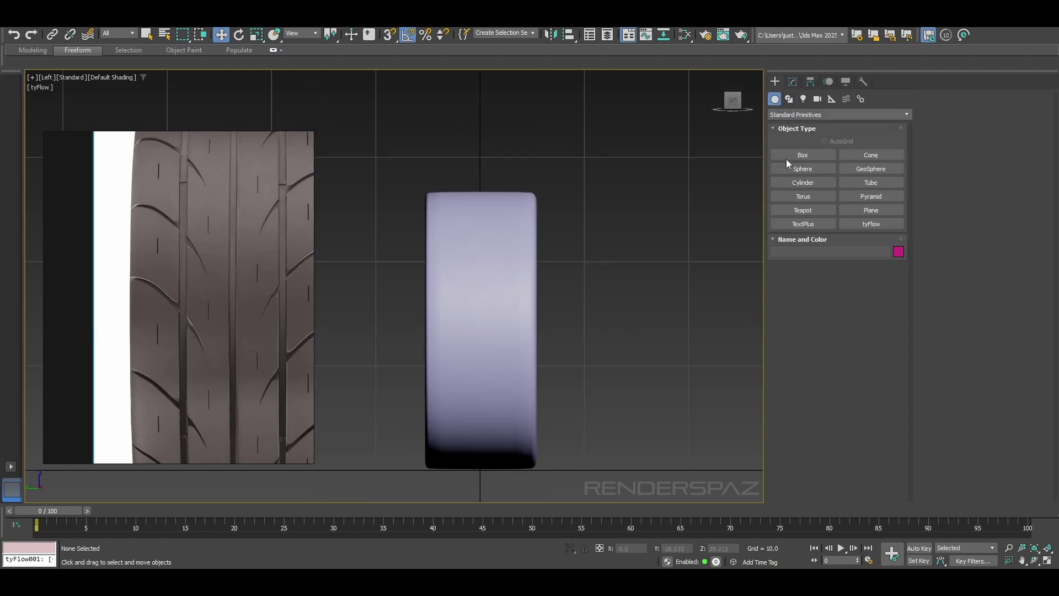
left_click(501, 260)
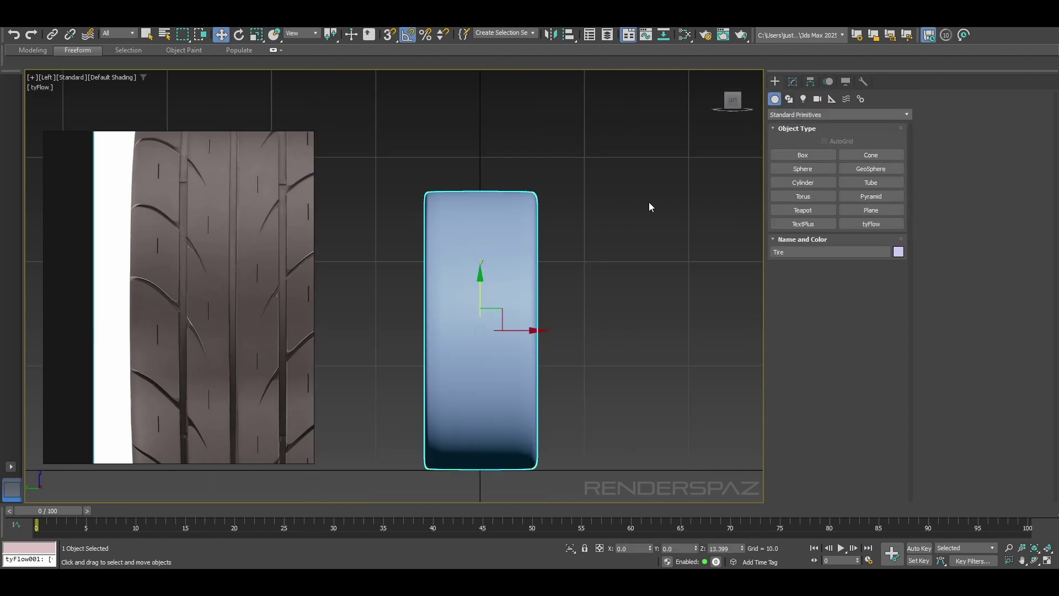
left_click(793, 82)
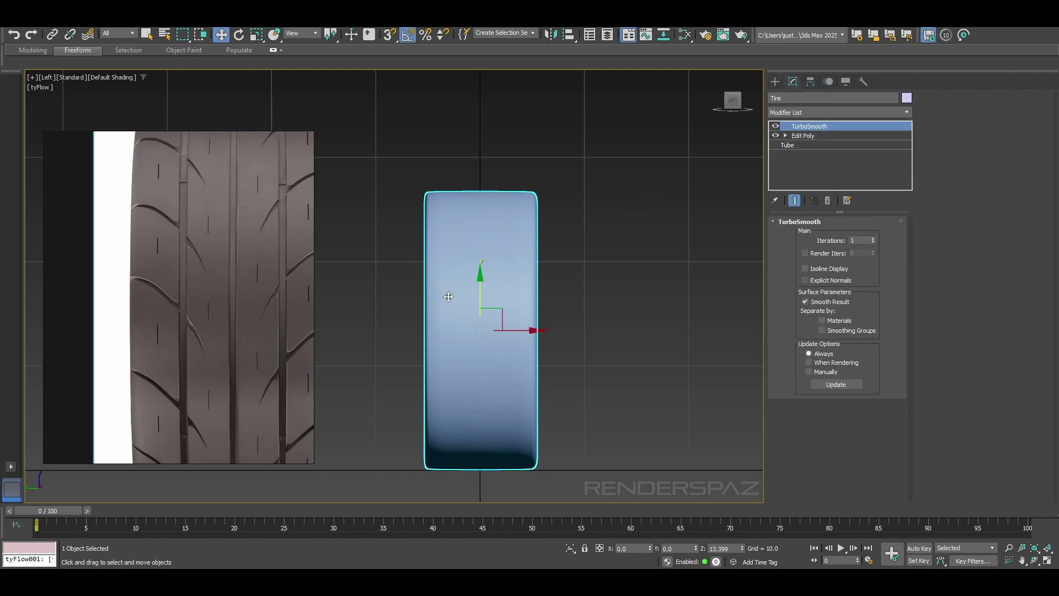
left_click(777, 127)
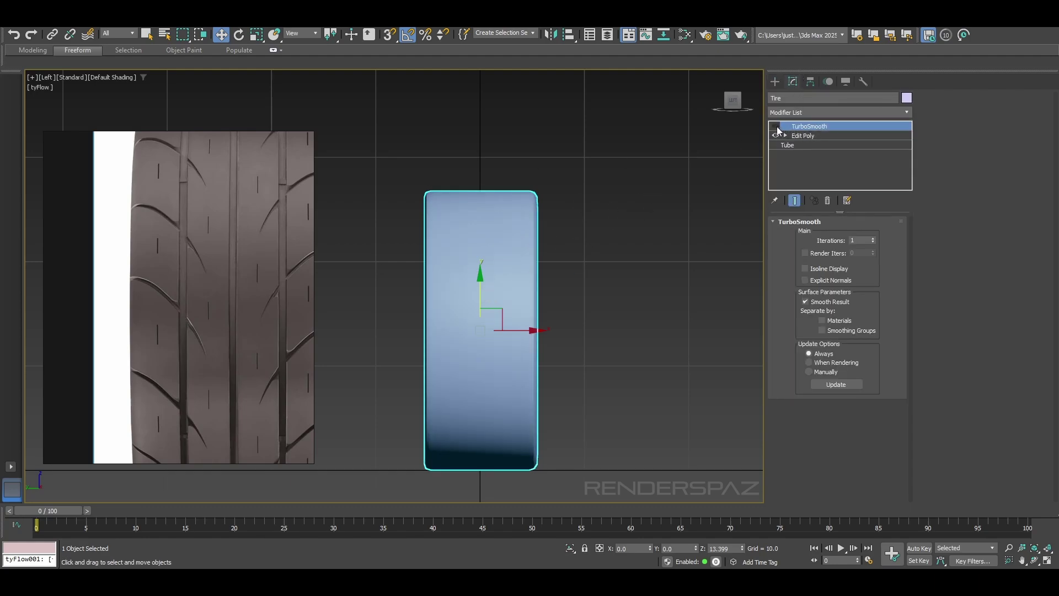
left_click(833, 136)
key("F4")
left_click(822, 246)
Select the ring of crosswise tread edges and connect them with three segments
left_click(478, 232)
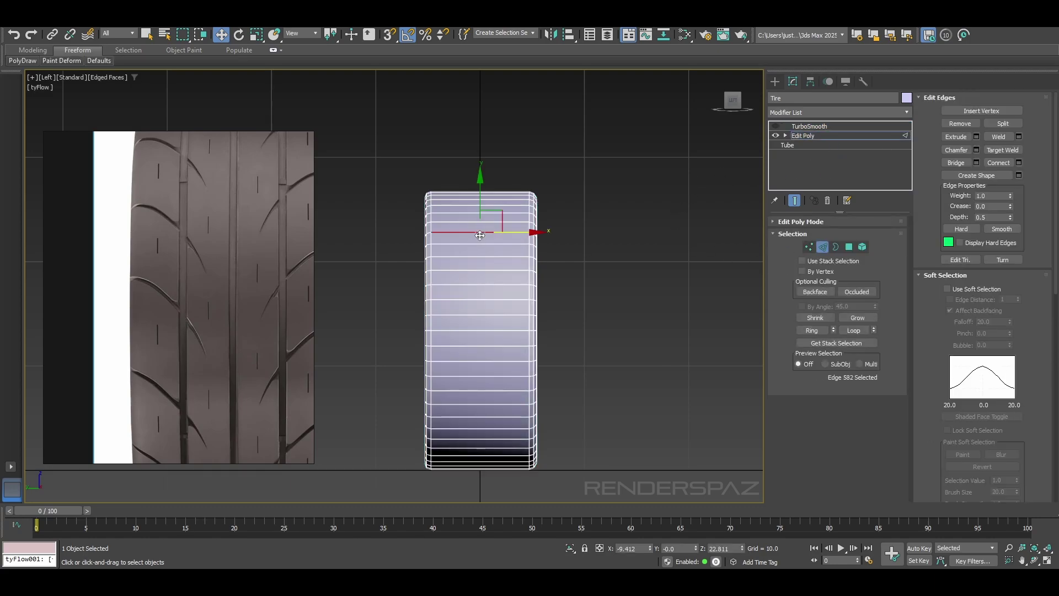
left_click(819, 330)
left_click(1018, 163)
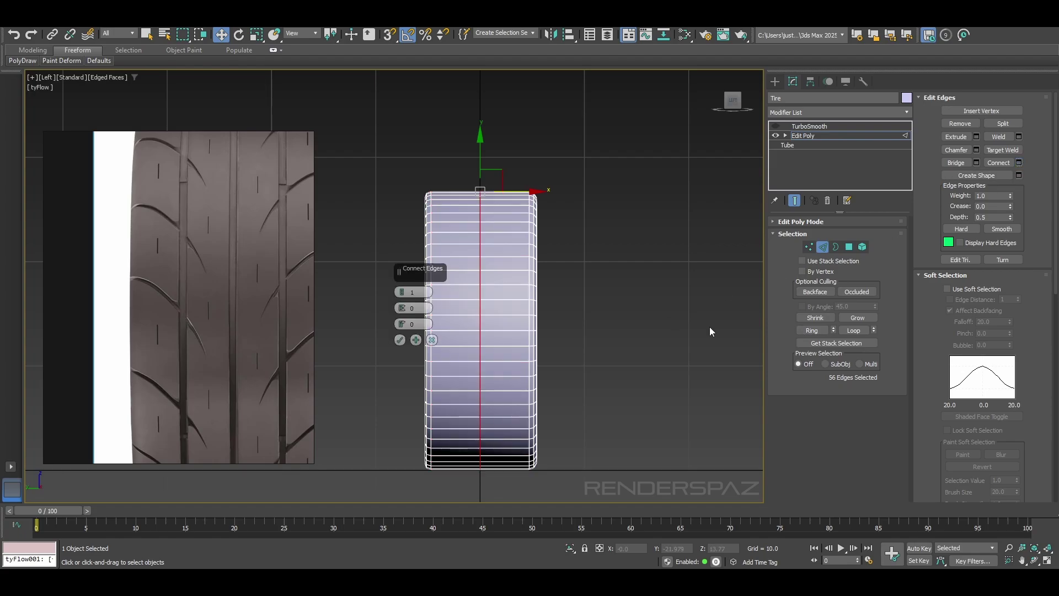
left_click(402, 289)
left_click(402, 289)
left_click(478, 270)
left_click(400, 339)
Chamfer the three new edge loops around the tread into narrow parallel pairs
middle_click_drag(400, 340, 450, 304, "alt")
scroll(451, 304, "up", 4)
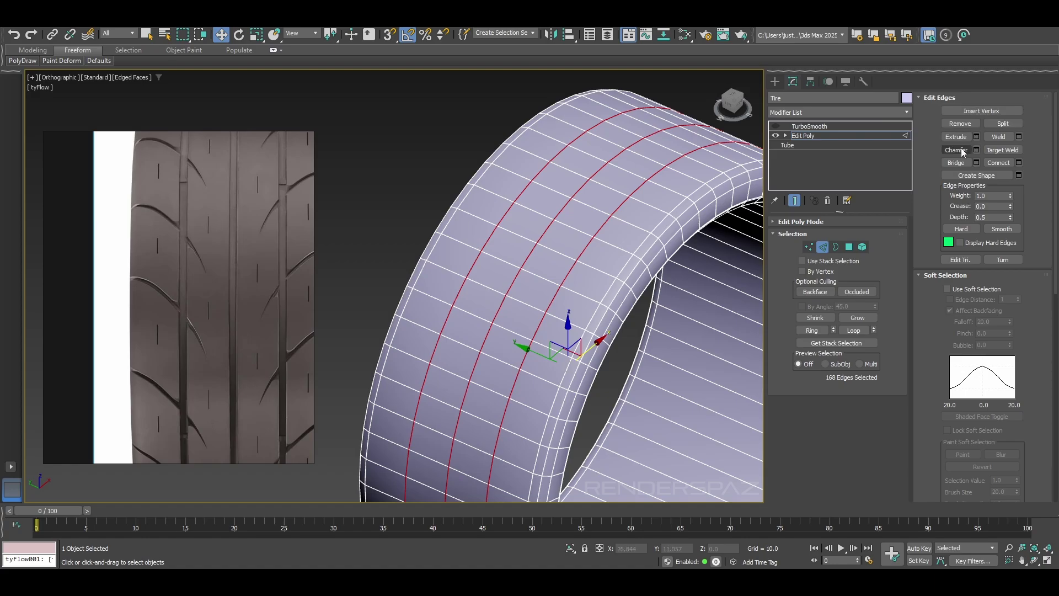
left_click_drag(403, 308, 407, 262)
left_click(400, 403)
Select the three narrow polygon strips between the chamfered edge pairs around the tread and switch to the Perspective view
left_click(849, 248)
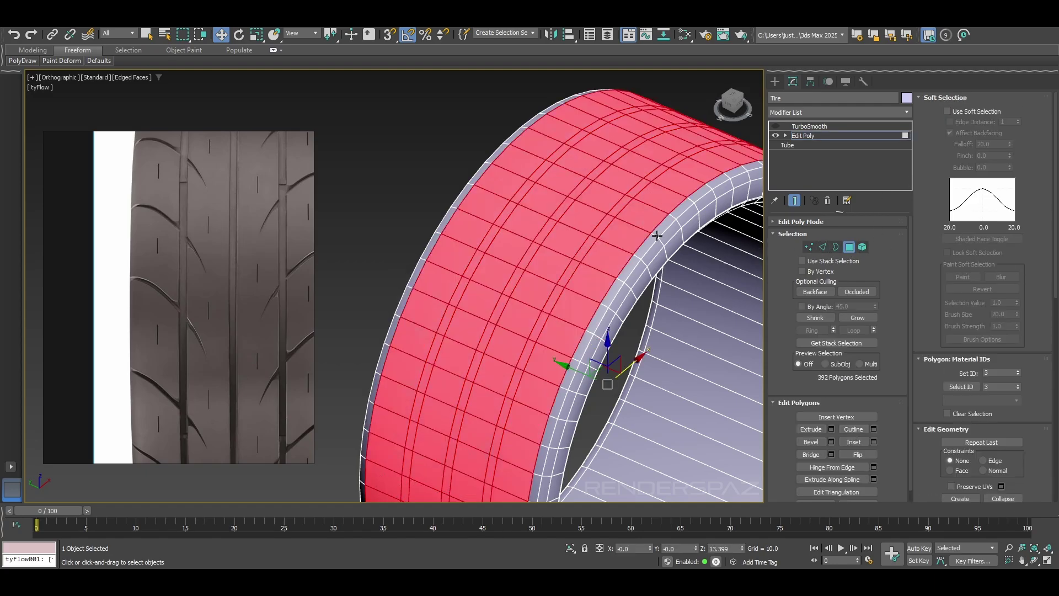
left_click(823, 247)
scroll(591, 236, "up", 5)
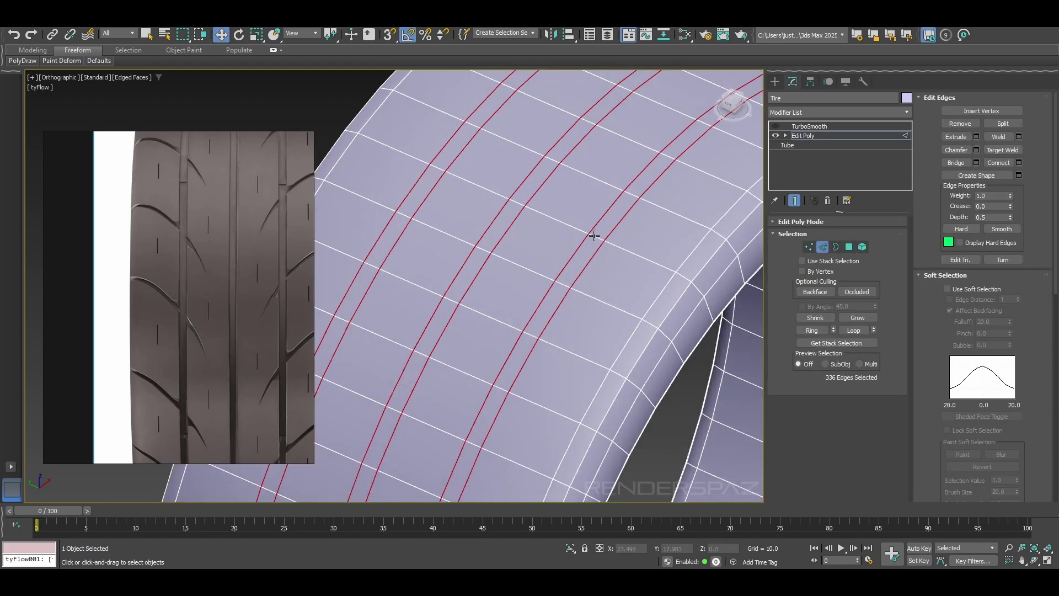
left_click(533, 234)
left_click(596, 237)
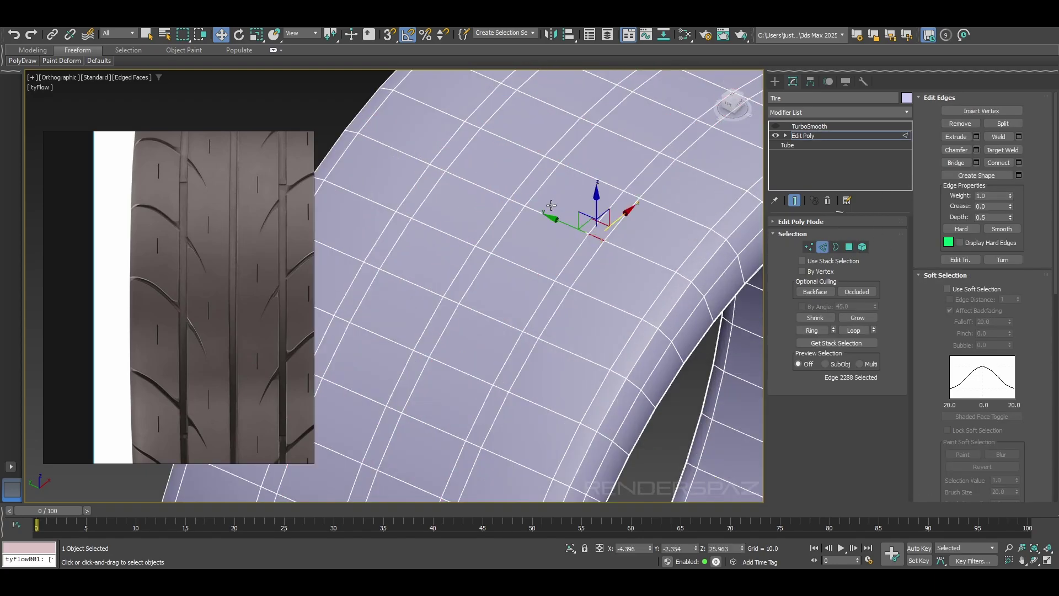
left_click(515, 202, "ctrl")
left_click(450, 165, "ctrl")
left_click(809, 329)
left_click(849, 247, "ctrl")
scroll(546, 248, "down", 5)
middle_click_drag(546, 249, 633, 240, "alt")
scroll(565, 259, "up", 1)
key("p")
scroll(587, 243, "up", 5)
scroll(607, 265, "down", 5)
scroll(587, 269, "up", 4)
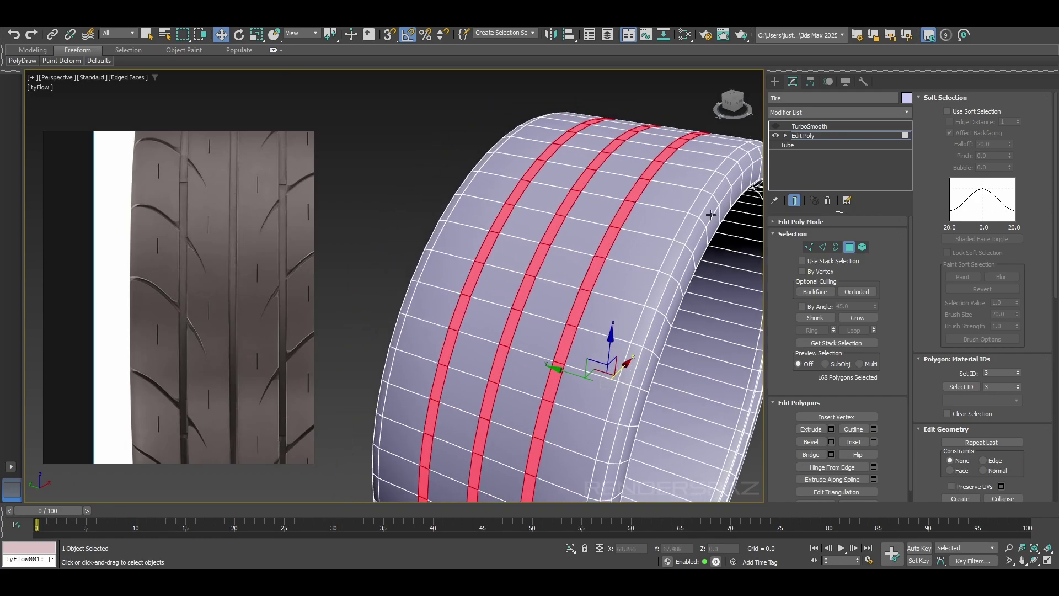
left_click(831, 441)
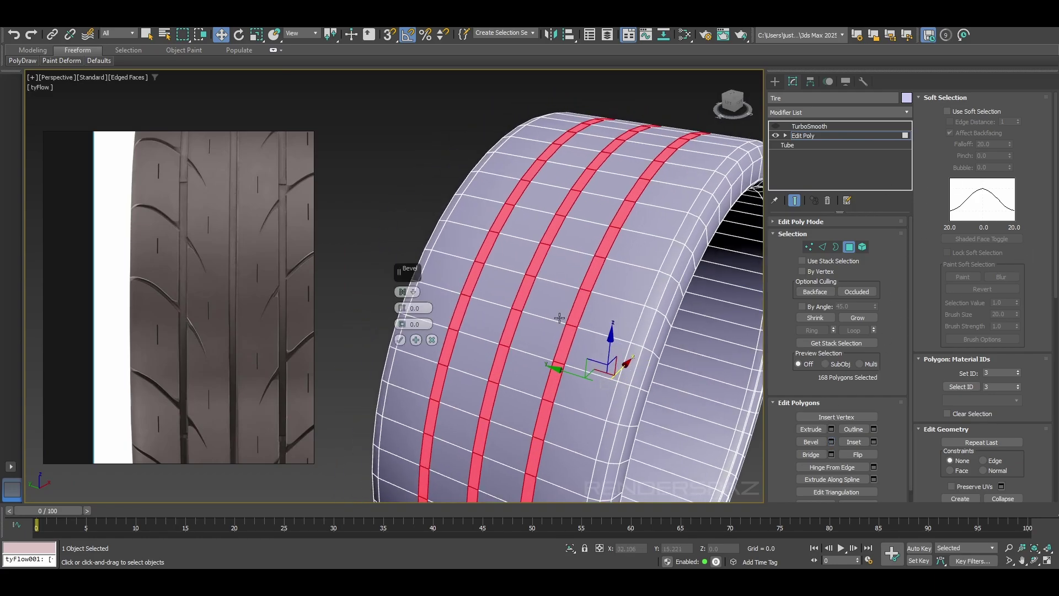
left_click_drag(401, 308, 402, 294)
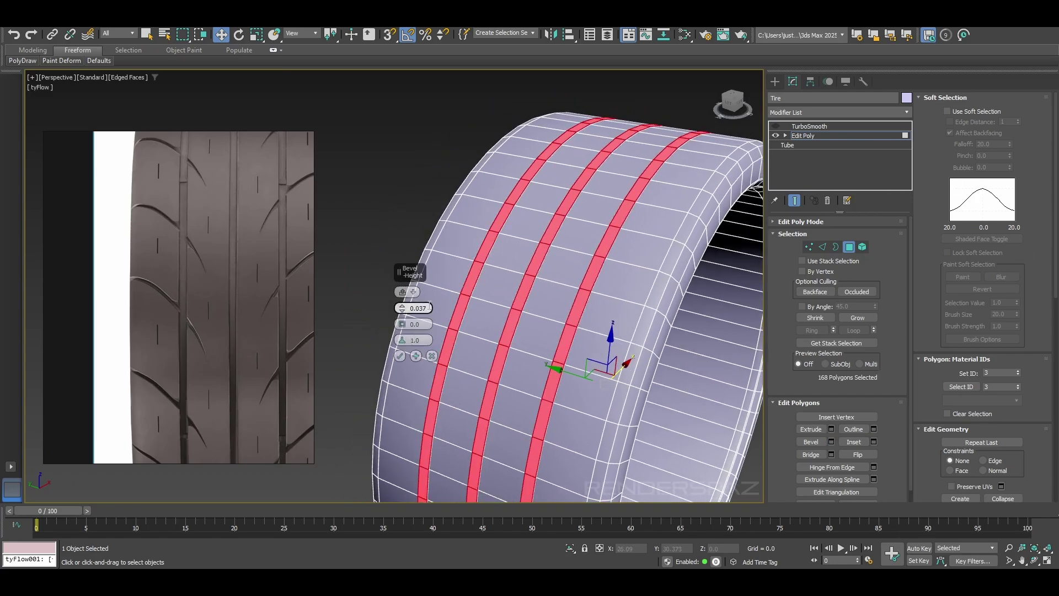
left_click(416, 290)
key("ctrl+z")
key("ctrl+z")
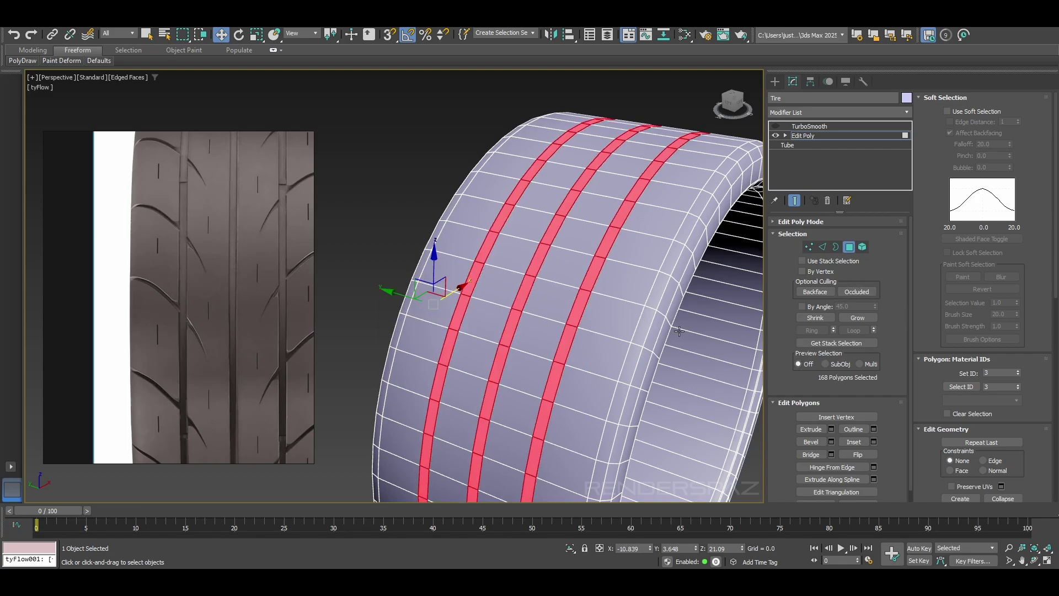
Bevel the three strips inward by Local Normals in two passes, with outline -0.05 and a second-pass height of -0.075
left_click(831, 441)
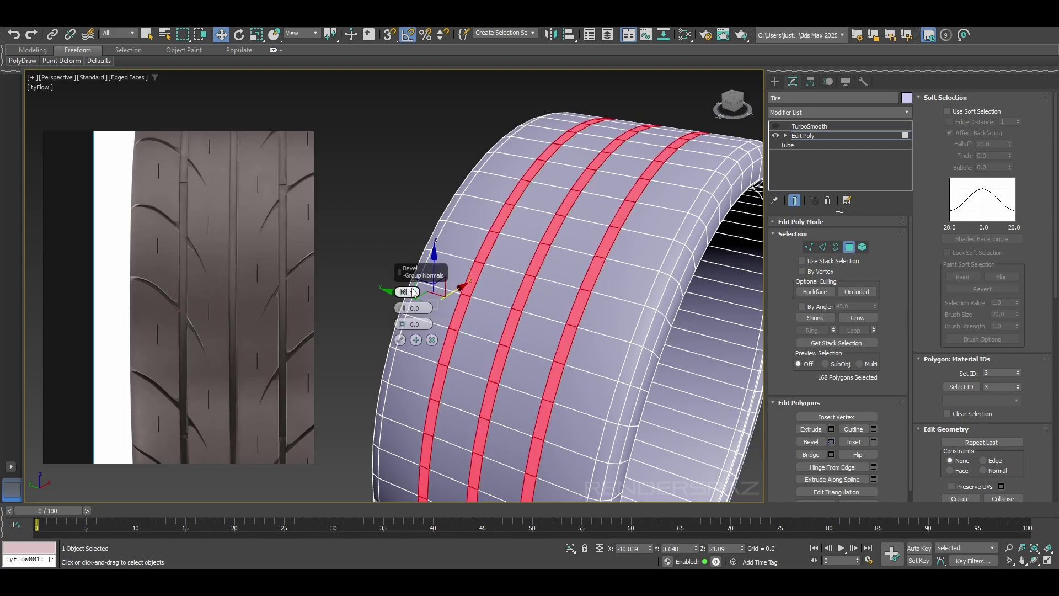
left_click(404, 292)
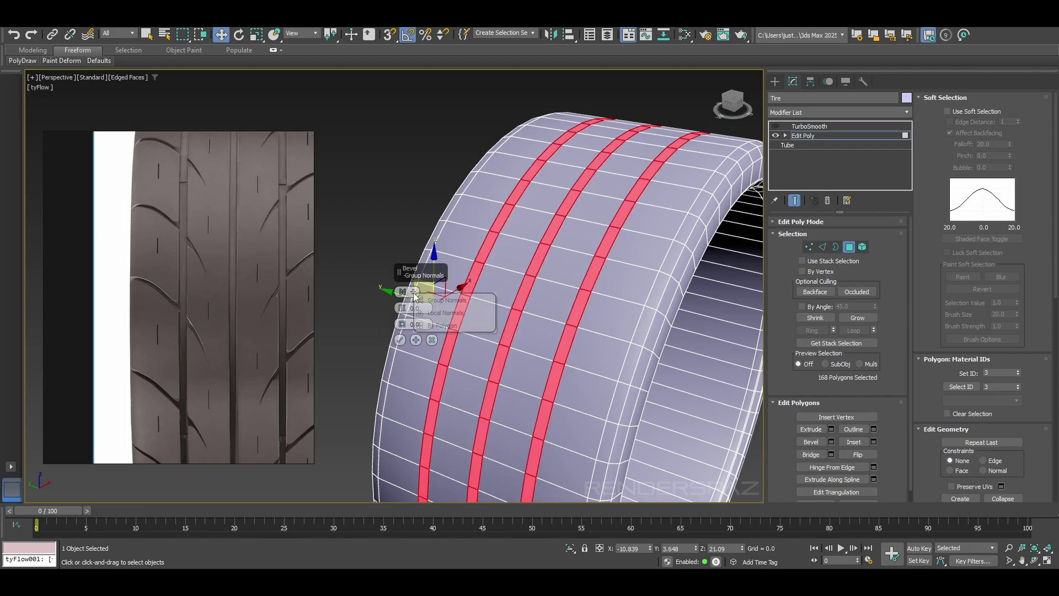
left_click(436, 312)
mouse_move(403, 309)
left_mouse_down()
mouse_move(401, 329)
mouse_move(403, 304)
left_mouse_up()
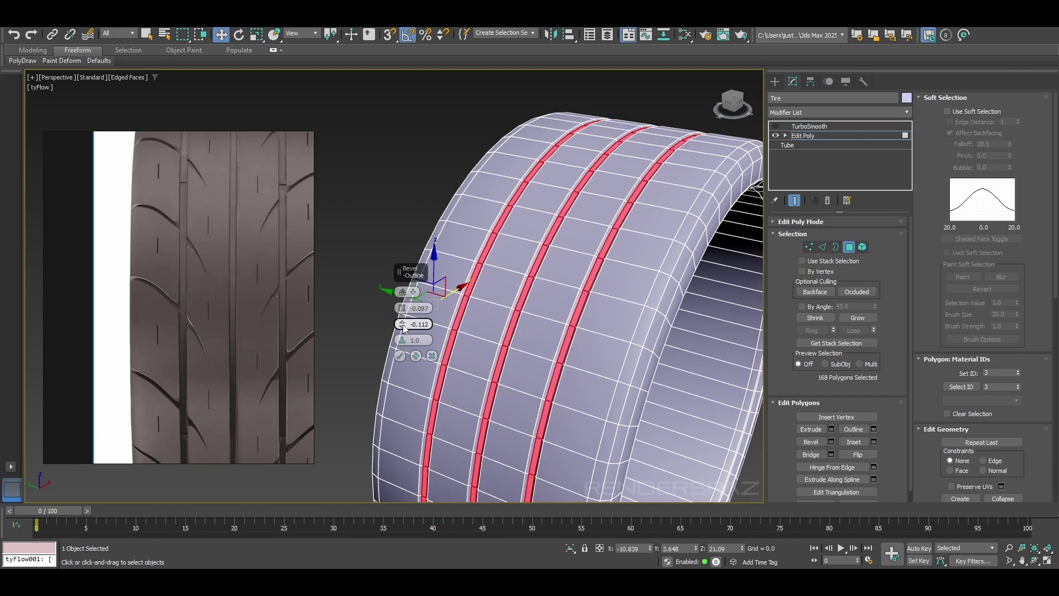
scroll(625, 271, "up", 2)
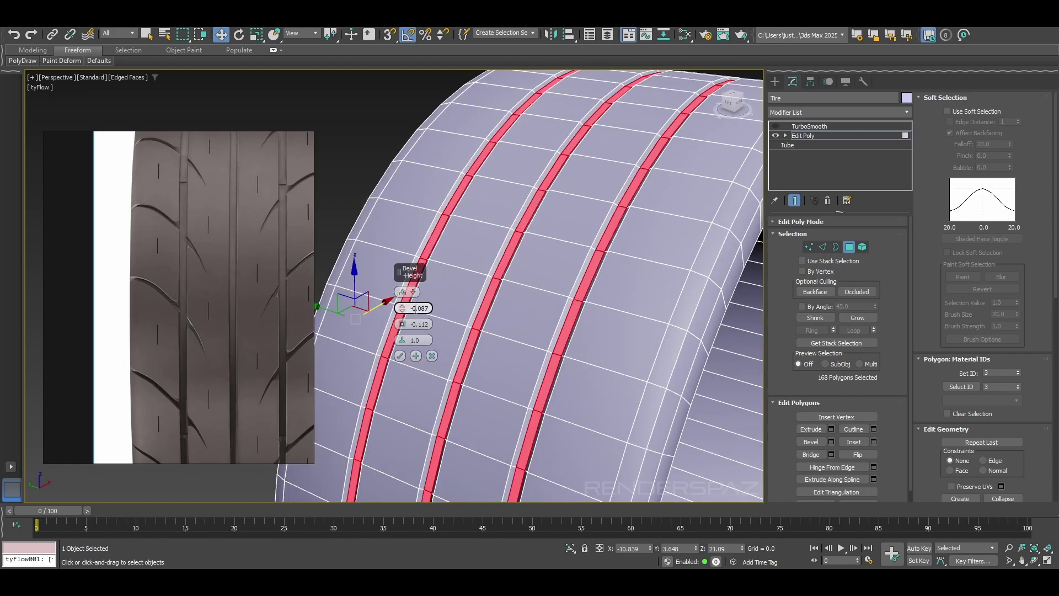
left_click_drag(402, 308, 402, 324)
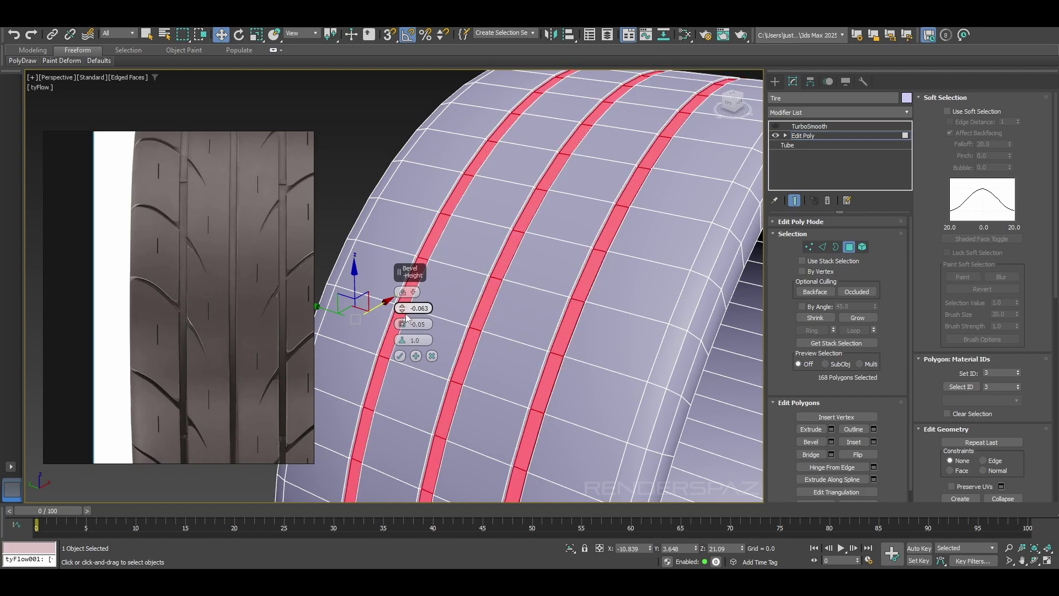
left_click(417, 357)
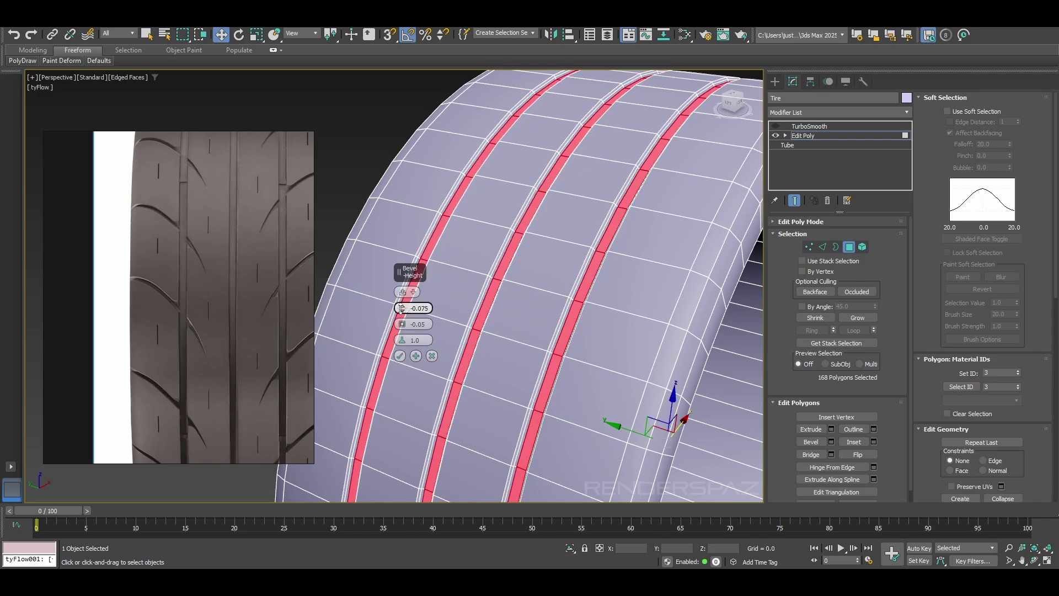
left_click(401, 356)
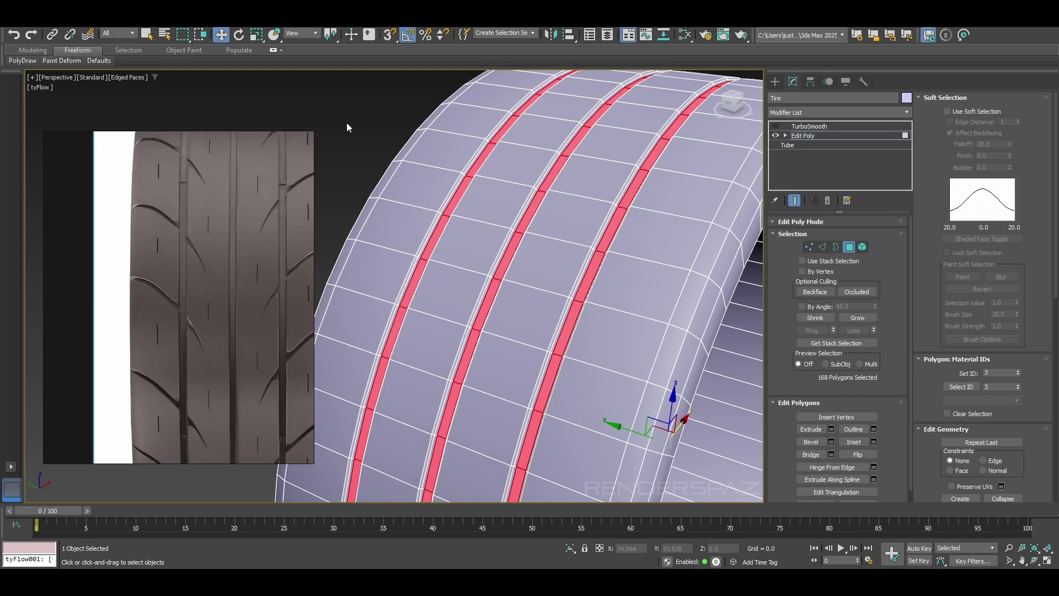
Finish polygon editing on the grooved tire, hide its edged faces and clear the selection
left_click(346, 122)
scroll(407, 167, "down", 4)
key("F4")
left_click(844, 247)
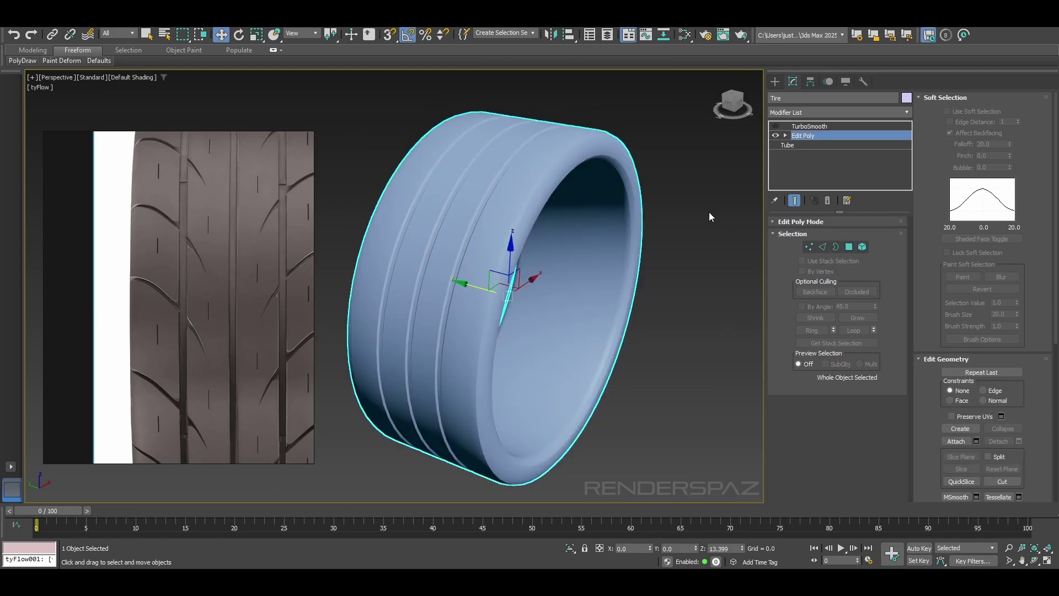
left_click(706, 216)
Turn TurboSmooth back on for the grooved tire and deselect it
middle_click_drag(588, 273, 664, 218, "alt")
left_click(561, 235)
left_click(777, 127)
mouse_move(609, 298)
middle_mouse_down()
mouse_move(605, 260)
mouse_move(624, 301)
middle_mouse_up()
left_click(686, 321)
middle_click_drag(686, 322, 702, 316, "alt")
scroll(702, 316, "up", 2)
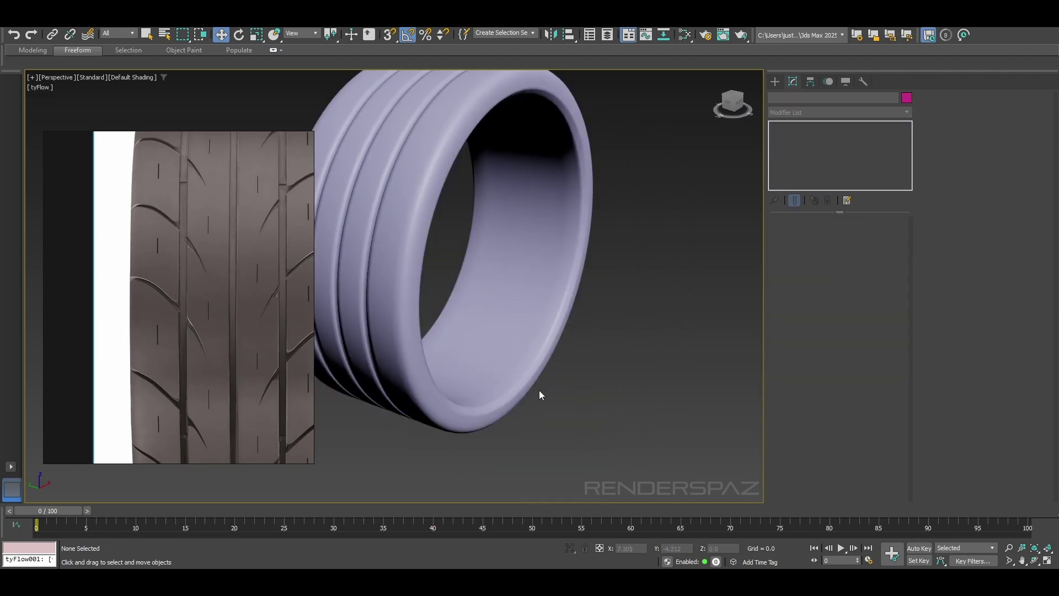
Unhide the tyFlow object so its mesh is displayed together with the grooved tire
left_click(485, 333)
right_click(543, 314)
left_click(563, 255)
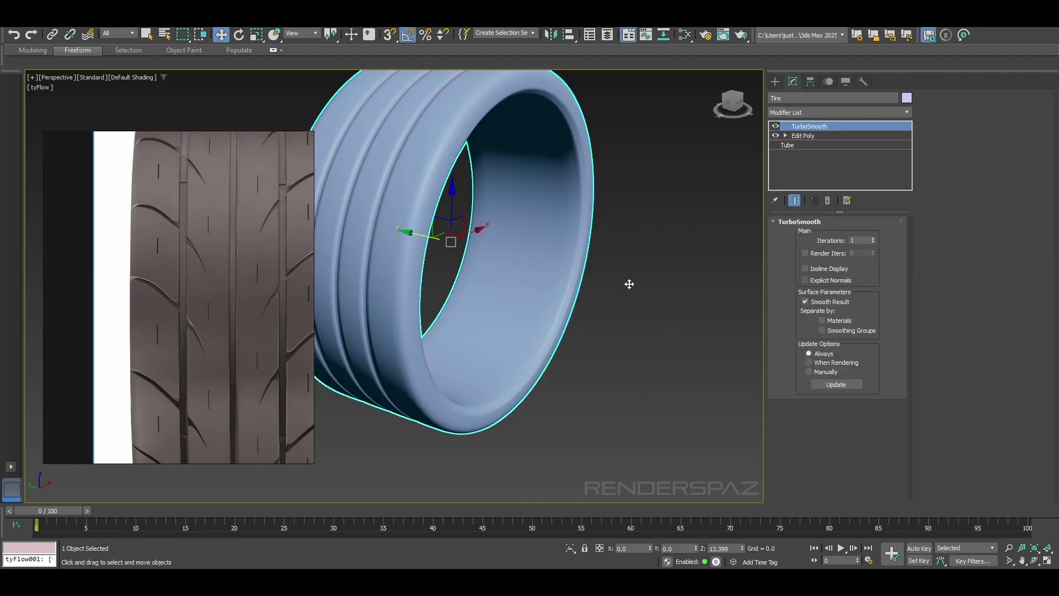
left_click(625, 285)
left_click(375, 190)
Hide the original tire so only the grooved tyFlow mesh remains displayed, and inspect its grooves
right_click(392, 169)
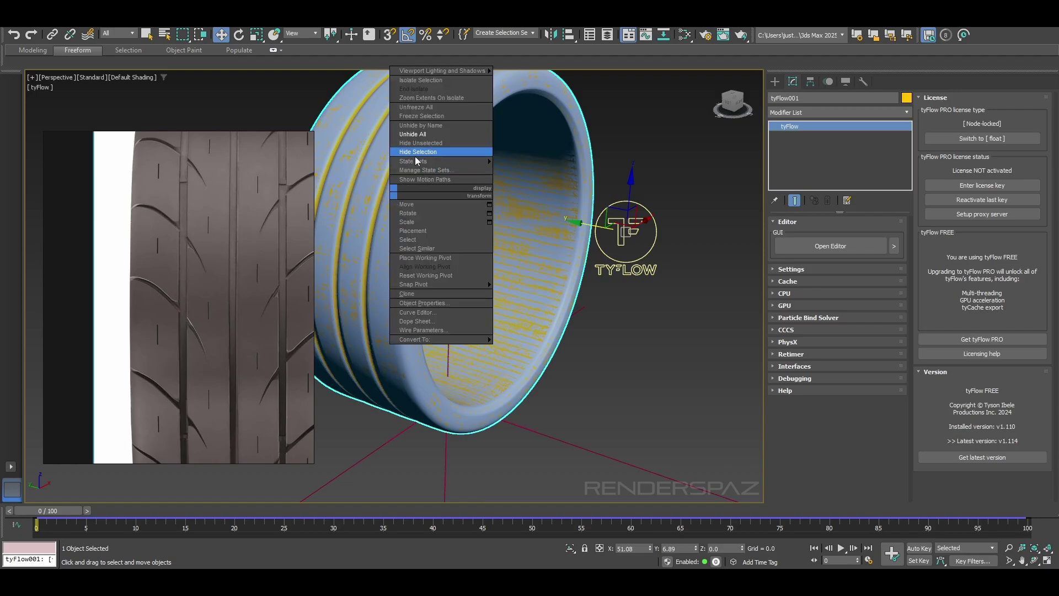
left_click(426, 166)
key("ctrl+z")
left_click(420, 167)
right_click(420, 166)
left_click(445, 130)
middle_click_drag(487, 279, 537, 157, "alt")
scroll(537, 157, "up", 4)
middle_click_drag(517, 237, 423, 187, "alt")
scroll(548, 208, "down", 5)
scroll(601, 222, "down", 4)
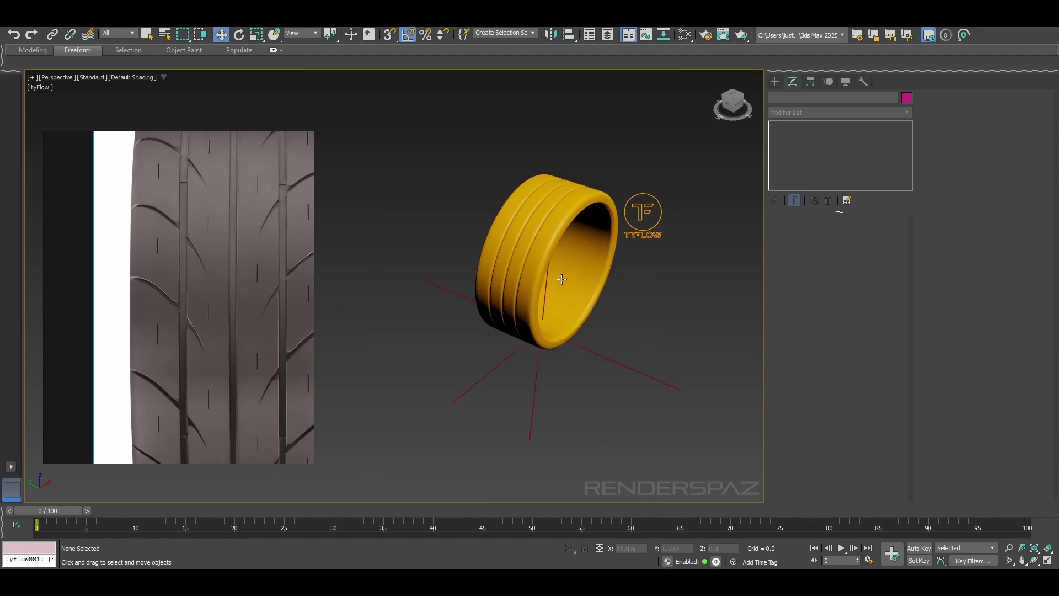
Examine the curved side grooves in the tread reference photo and view the tyFlow tire from the left
middle_click_drag(560, 279, 551, 215, "alt")
scroll(553, 185, "up", 3)
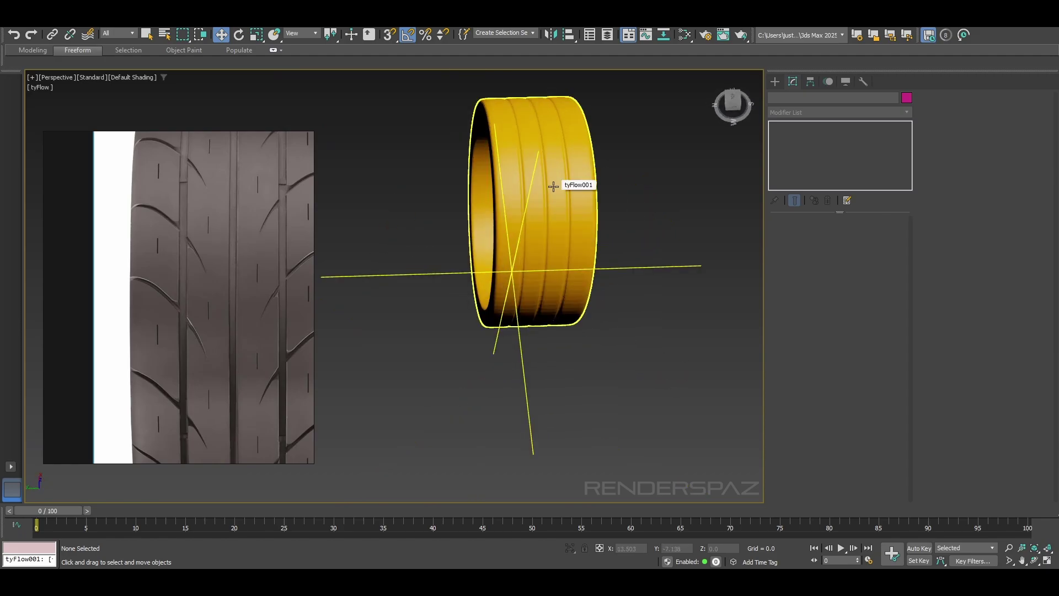
middle_click_drag(242, 361, 165, 351)
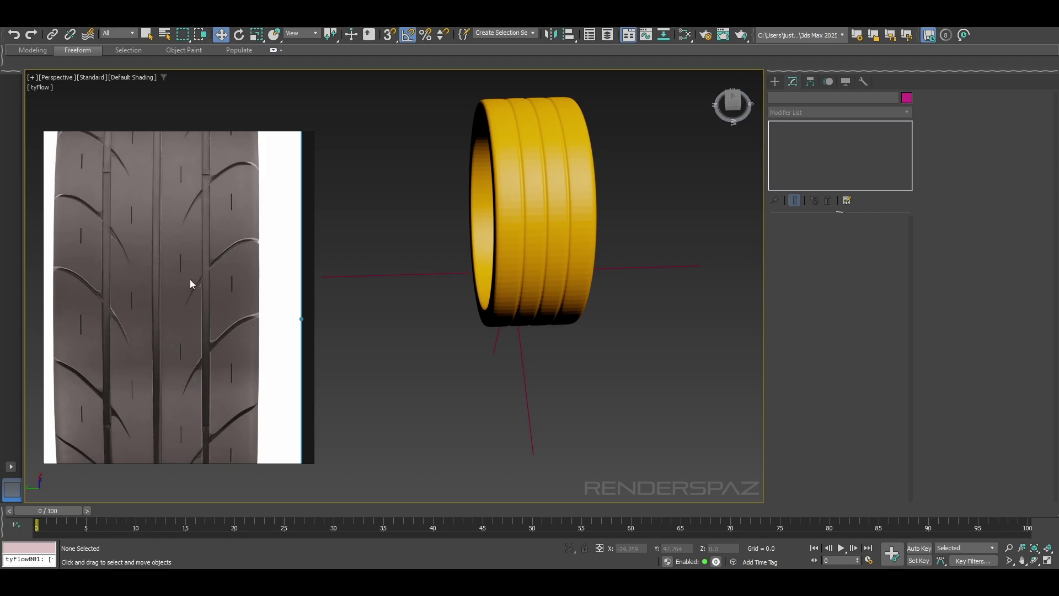
scroll(177, 274, "down", 1)
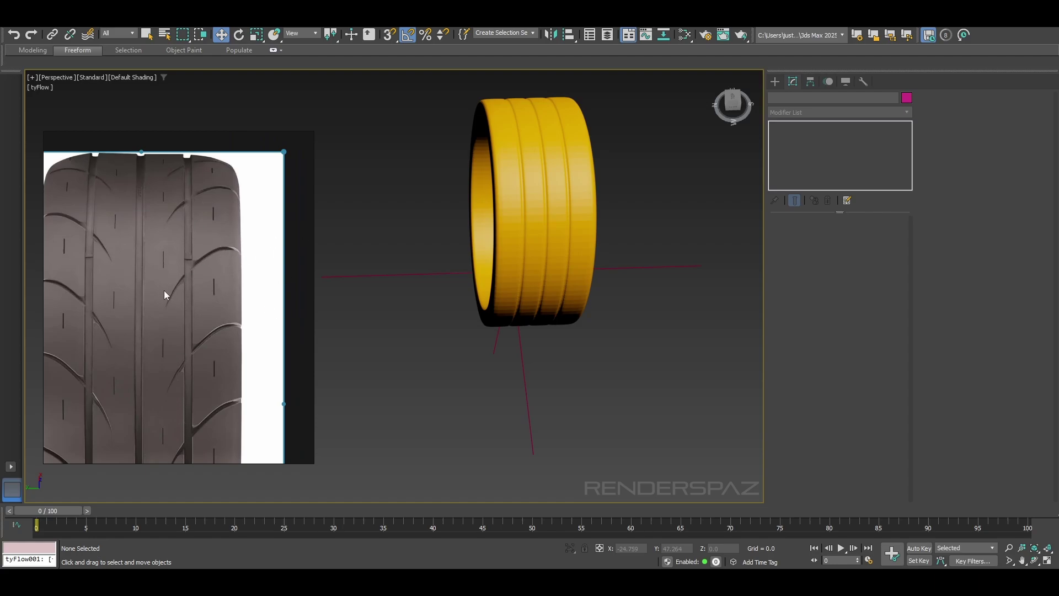
scroll(164, 242, "up", 4)
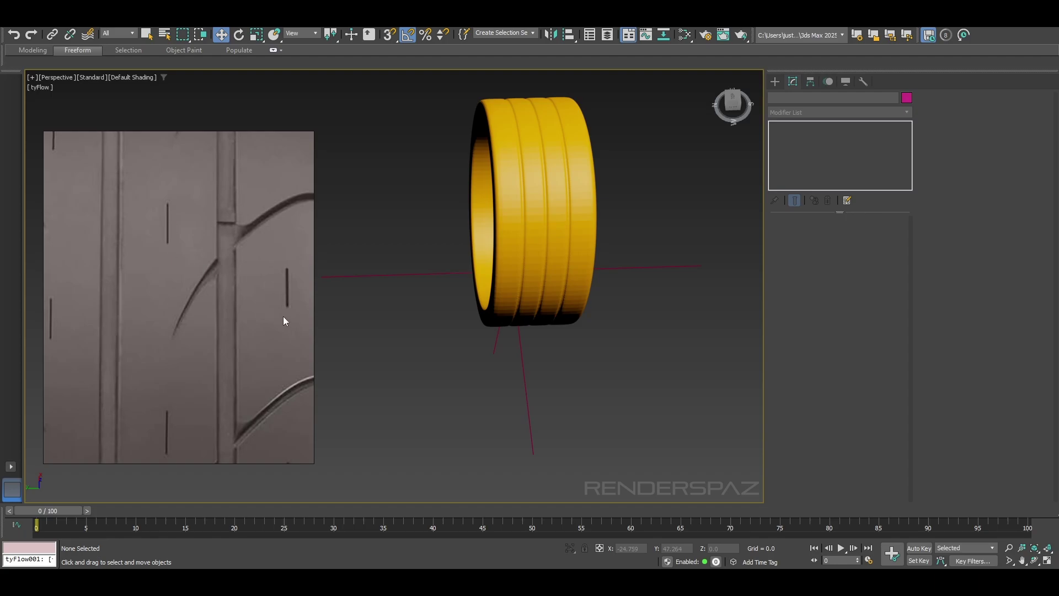
scroll(281, 317, "down", 3)
scroll(235, 375, "down", 1)
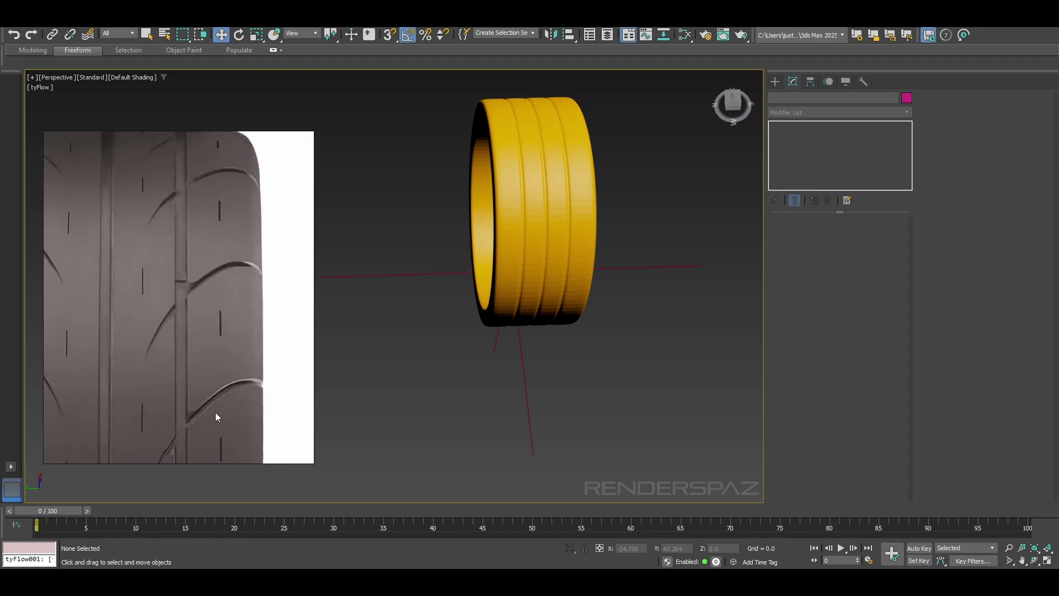
key("f")
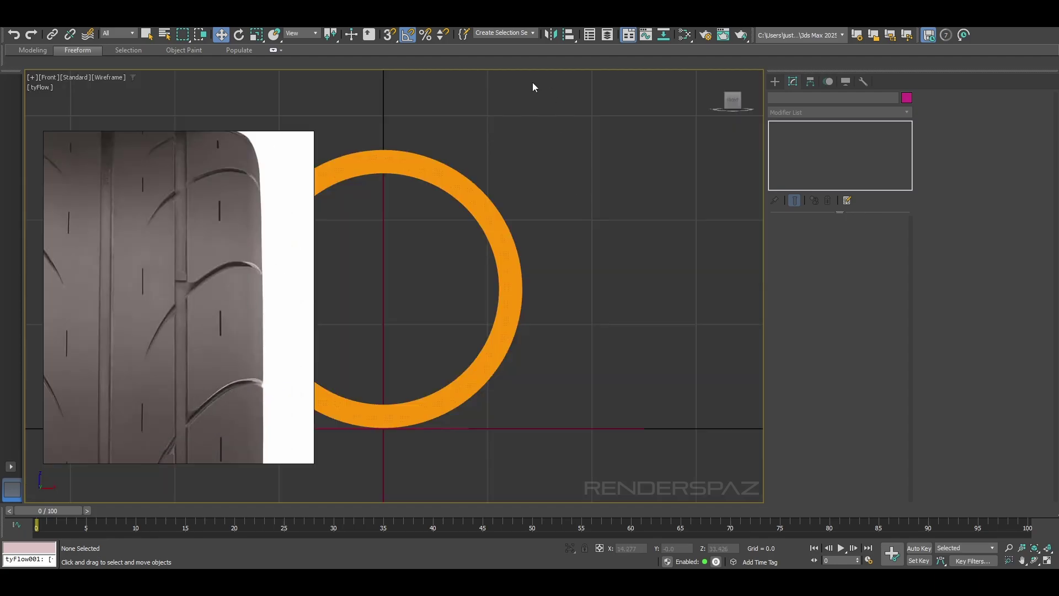
key("l")
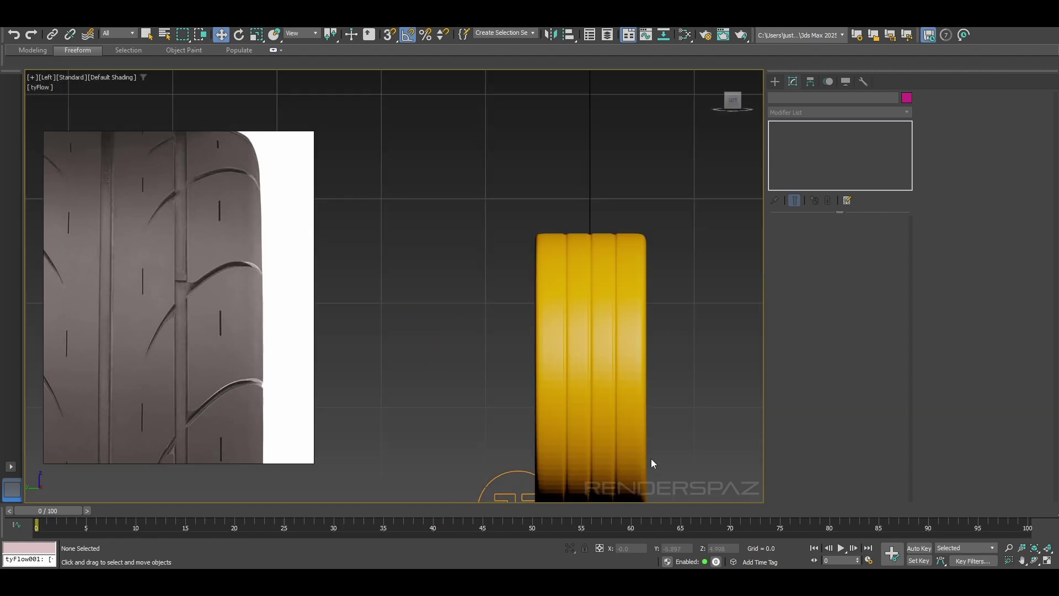
scroll(644, 386, "up", 3)
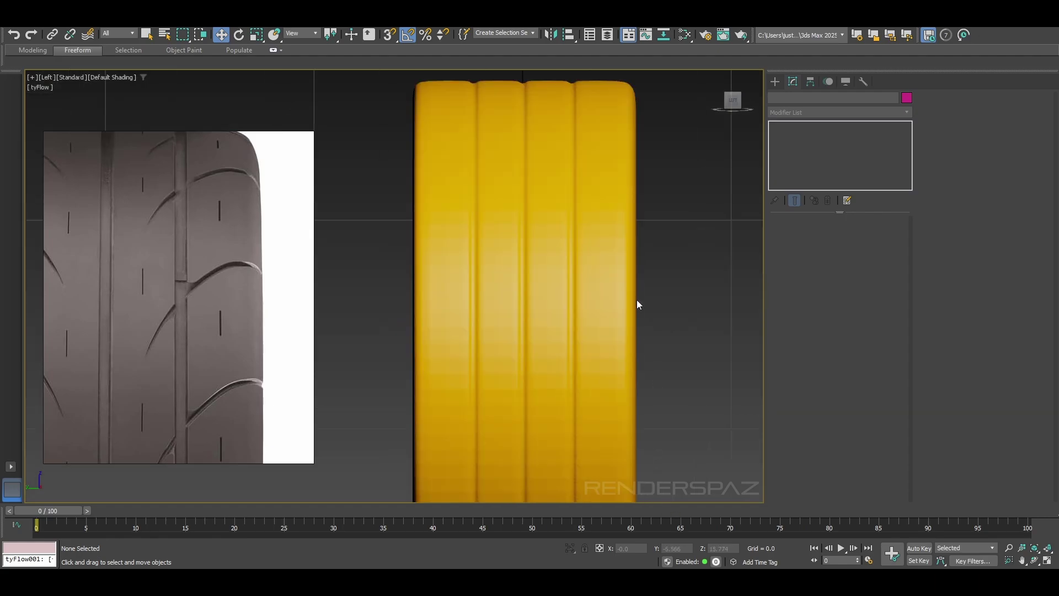
Start a Line spline and draw the groove's curved upper edge from the inner rib to just past the tire's side edge
left_click(773, 83)
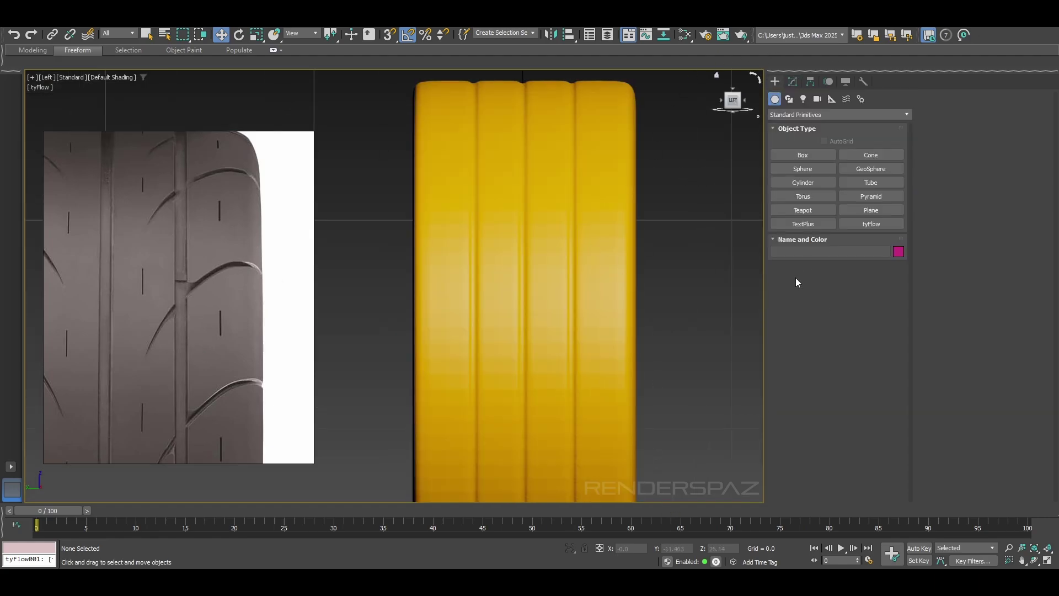
middle_click_drag(642, 320, 634, 291)
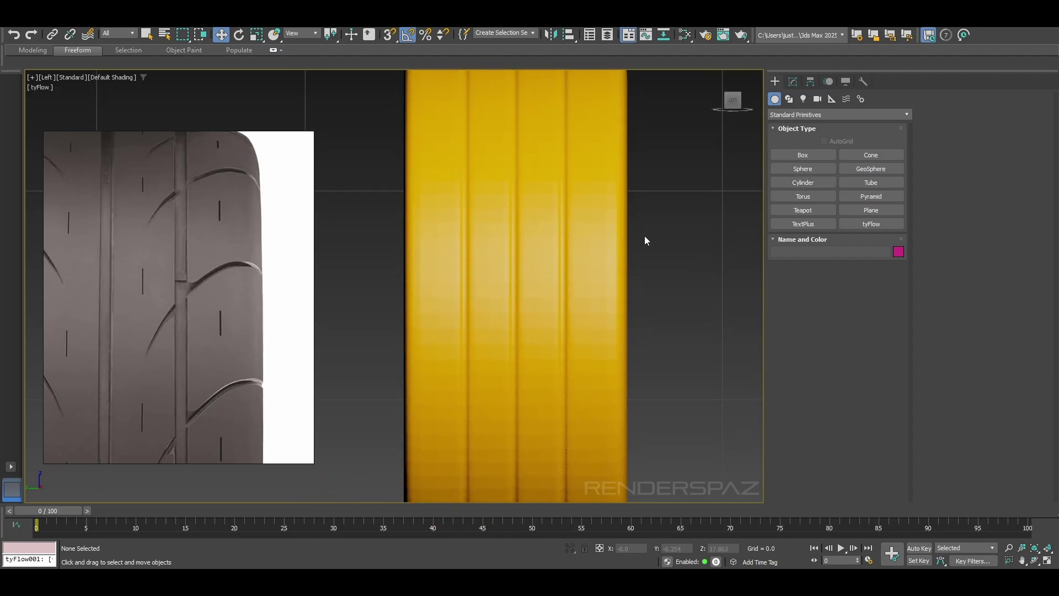
left_click(788, 100)
left_click(802, 168)
scroll(592, 445, "down", 5)
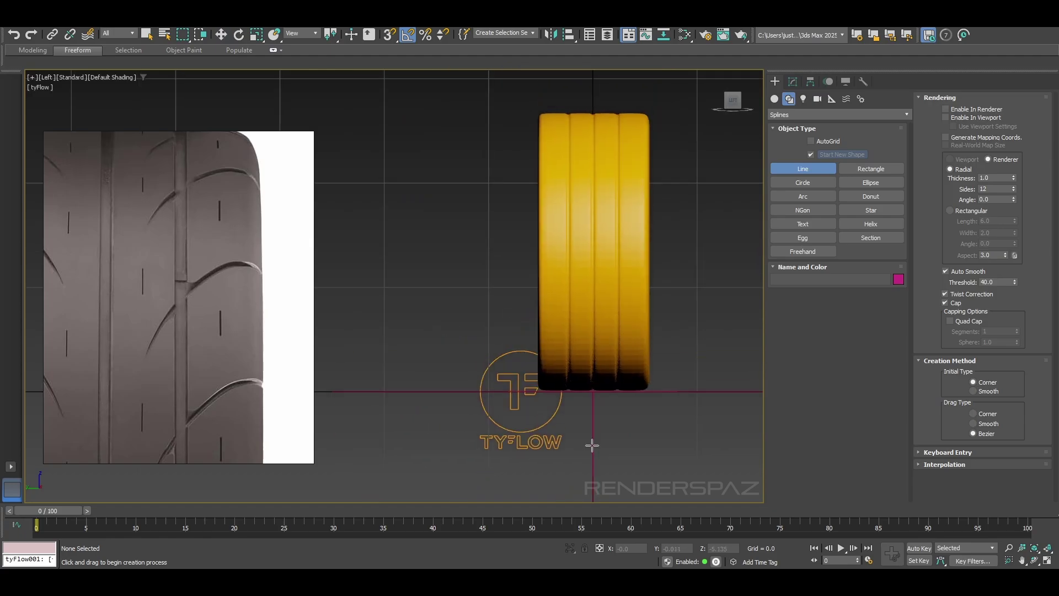
scroll(662, 270, "up", 6)
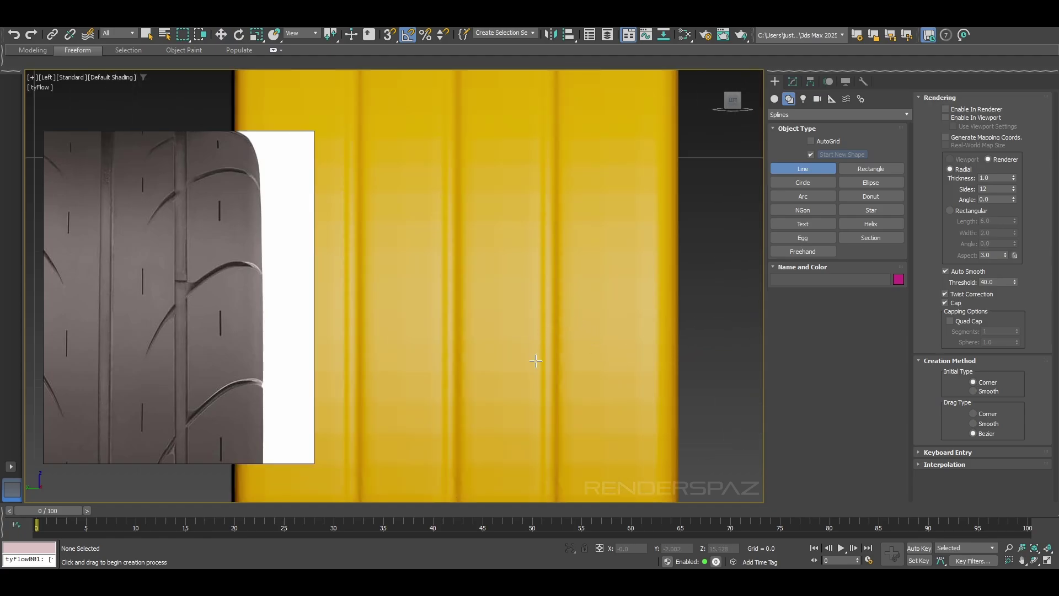
middle_click_drag(535, 360, 546, 278)
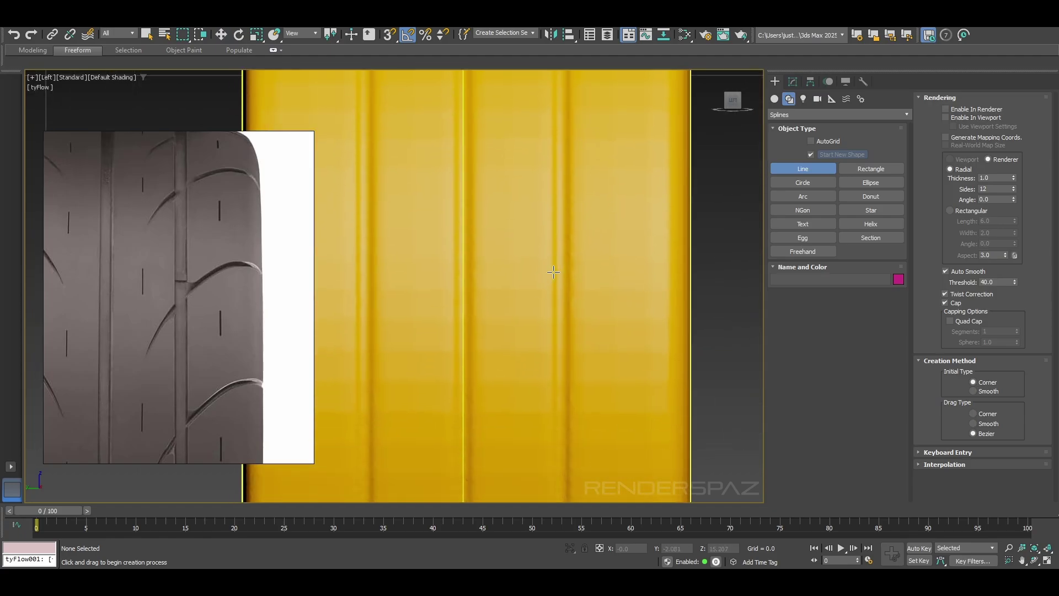
left_click(516, 313)
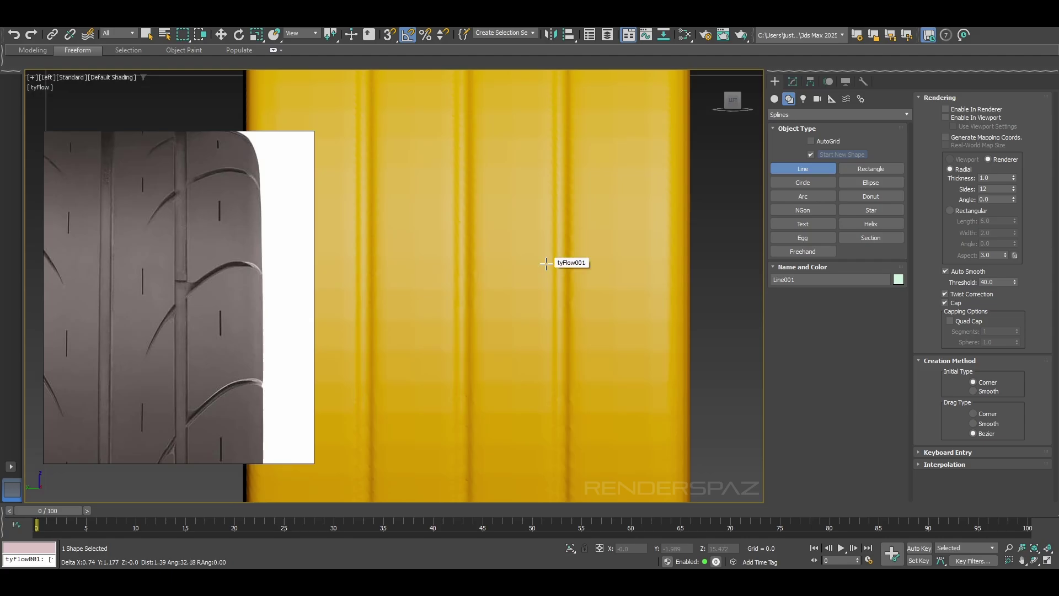
key("F3")
left_click(550, 257)
left_click_drag(565, 241, 664, 191)
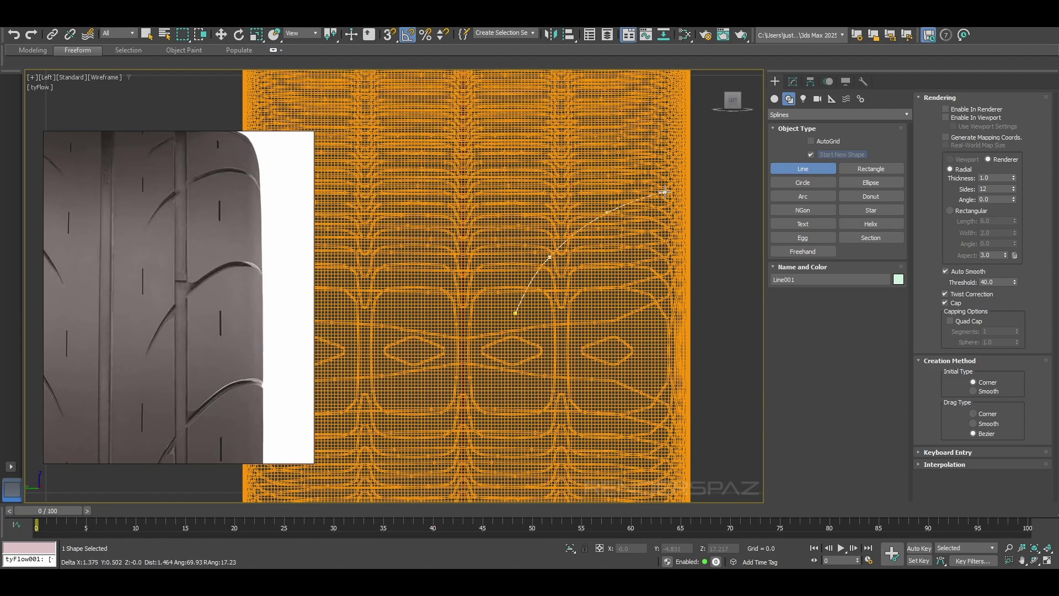
left_click(703, 192)
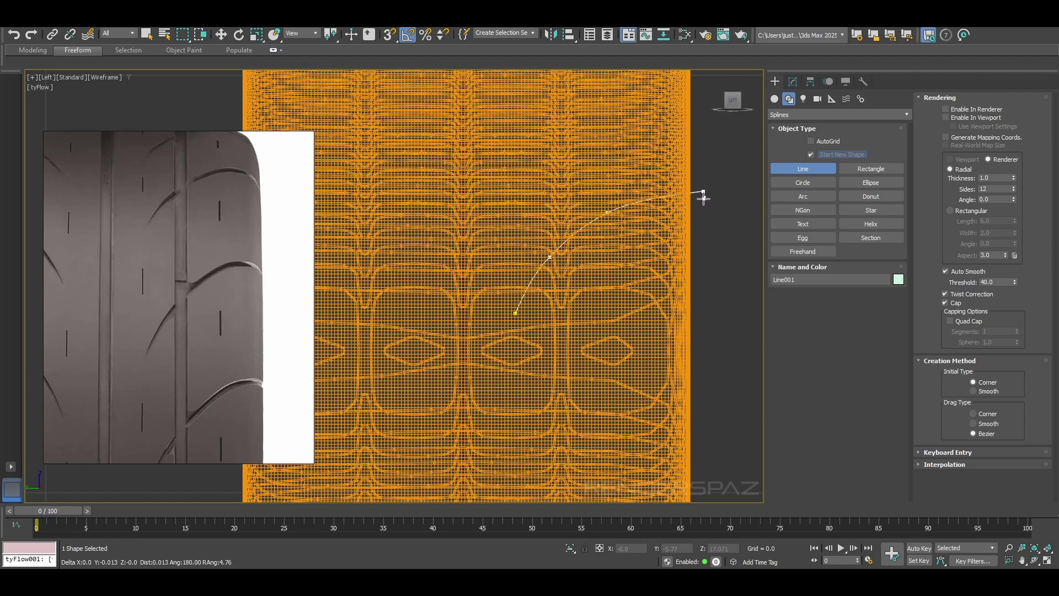
Draw the groove's lower edge back to the starting point and close the spline into a tapered outline
left_click(613, 217)
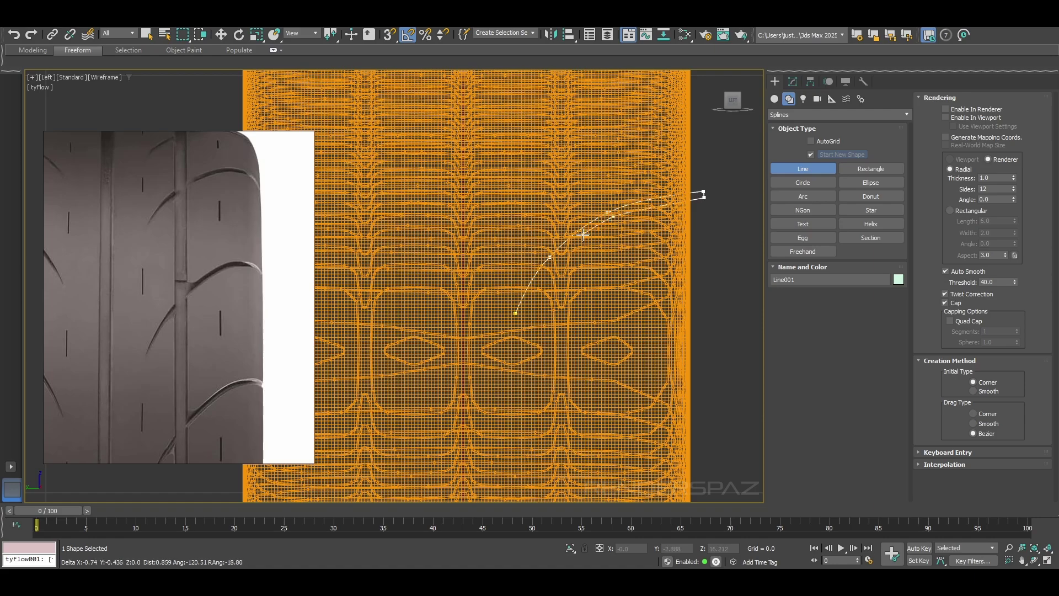
left_click(552, 258)
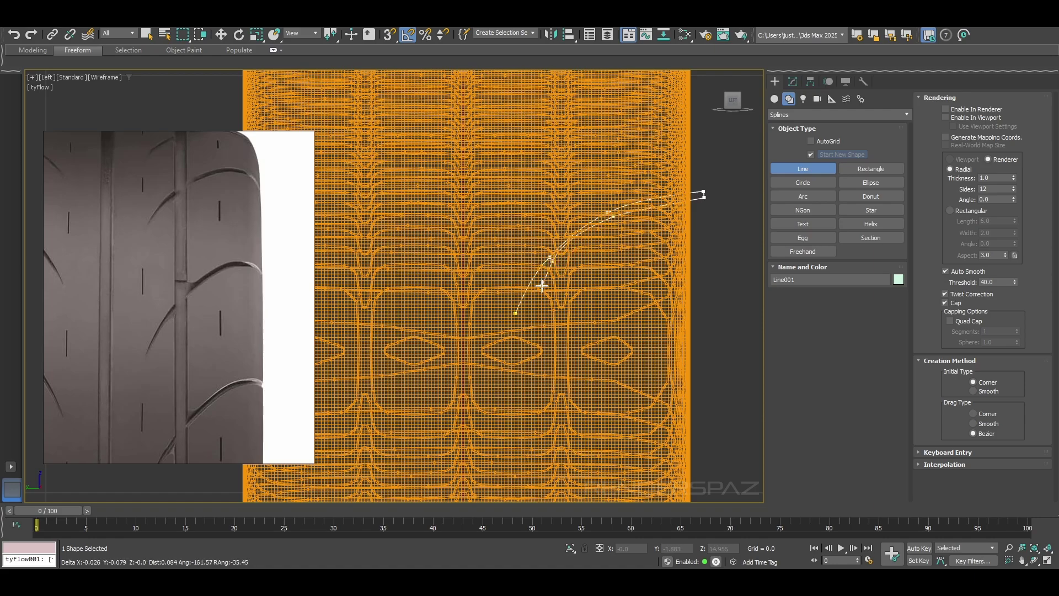
left_click(515, 313)
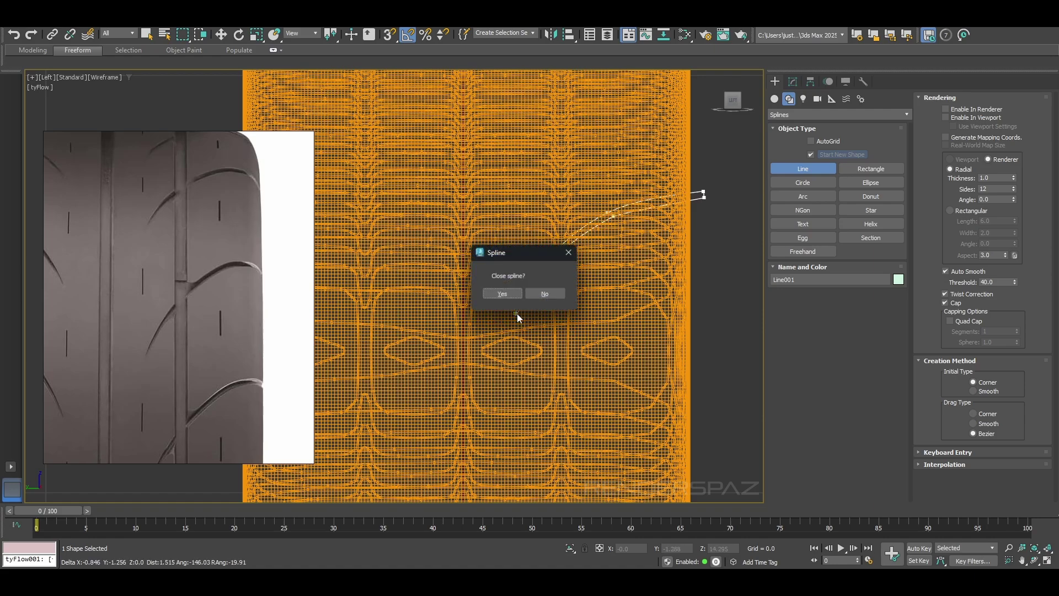
left_click(503, 294)
Edit the spline's vertices and reshape the groove's lower edge by adjusting its two inner points
left_click(793, 82)
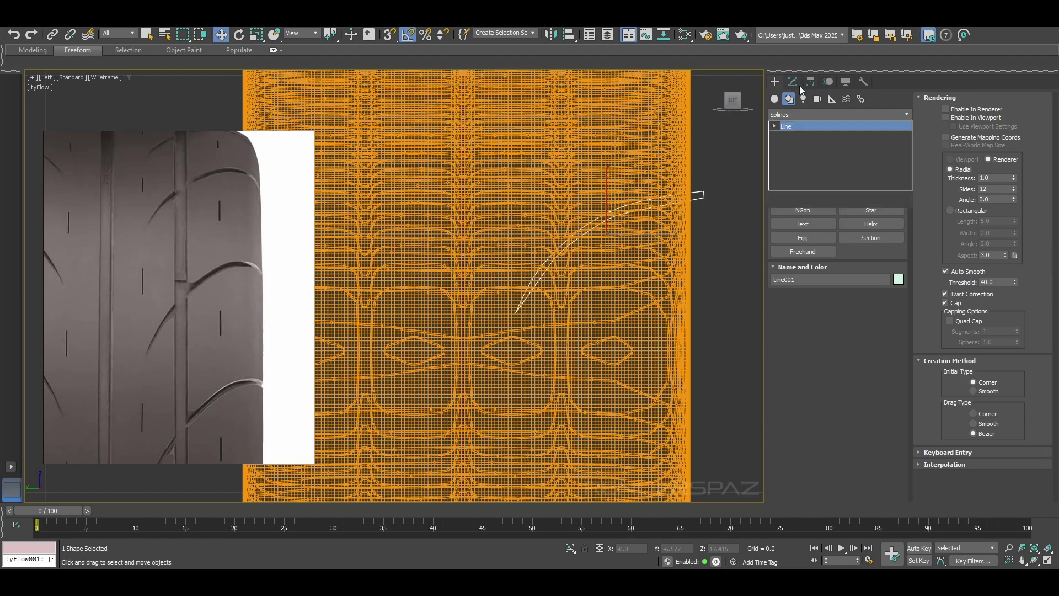
left_click(969, 113)
scroll(548, 246, "up", 2)
left_click(550, 260)
left_click_drag(583, 254, 585, 254)
left_click_drag(543, 294, 539, 294)
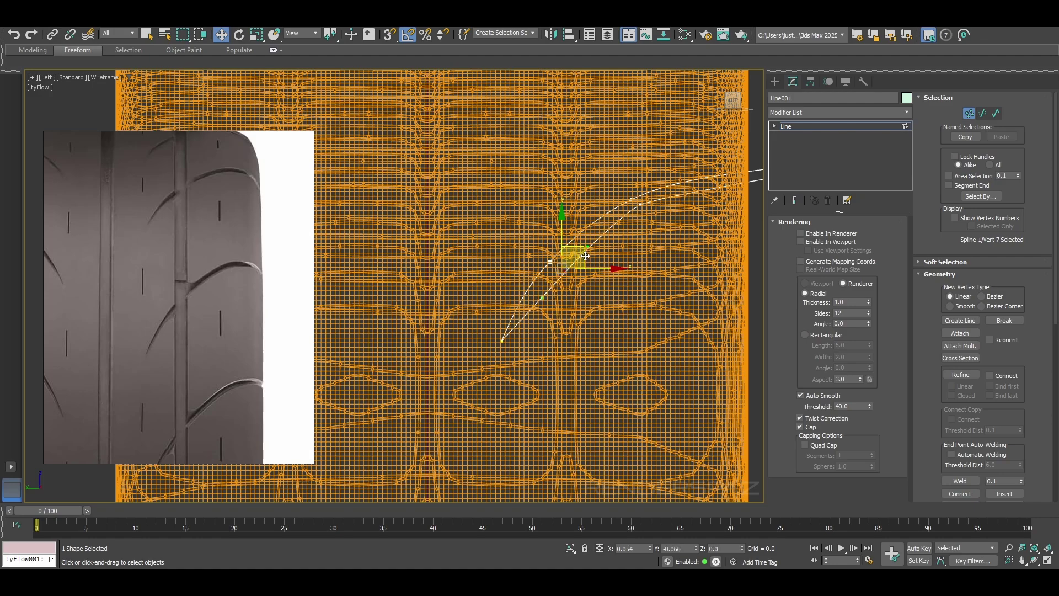
left_click(640, 203)
left_click_drag(658, 184, 655, 190)
middle_click_drag(754, 172, 659, 198)
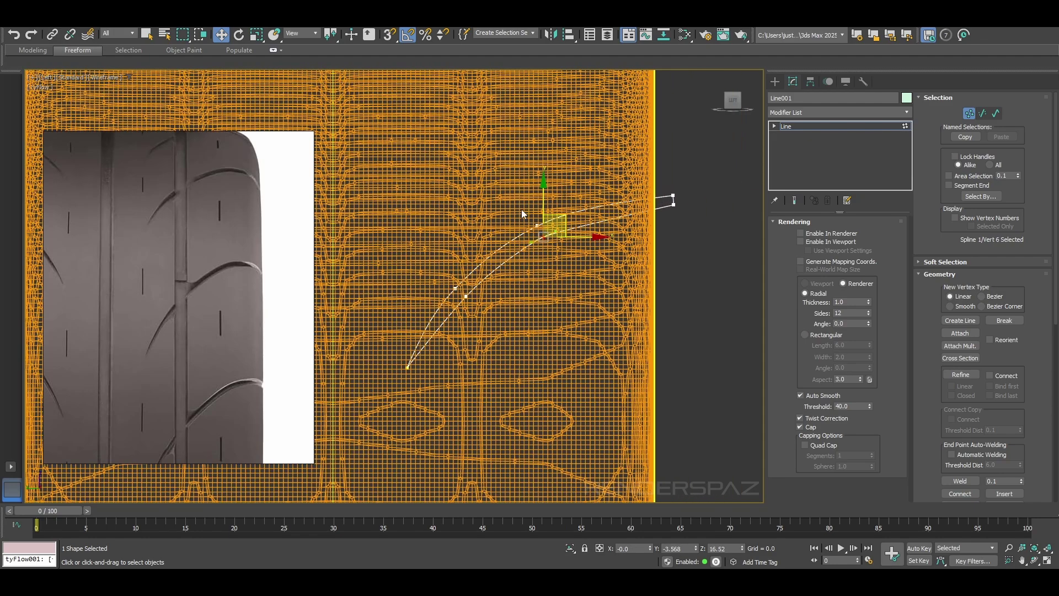
Smooth the groove's upper edge by adjusting its two inner vertices and raise its outer end vertex to widen the opening
left_click_drag(552, 205, 574, 188)
left_click_drag(524, 225, 521, 222)
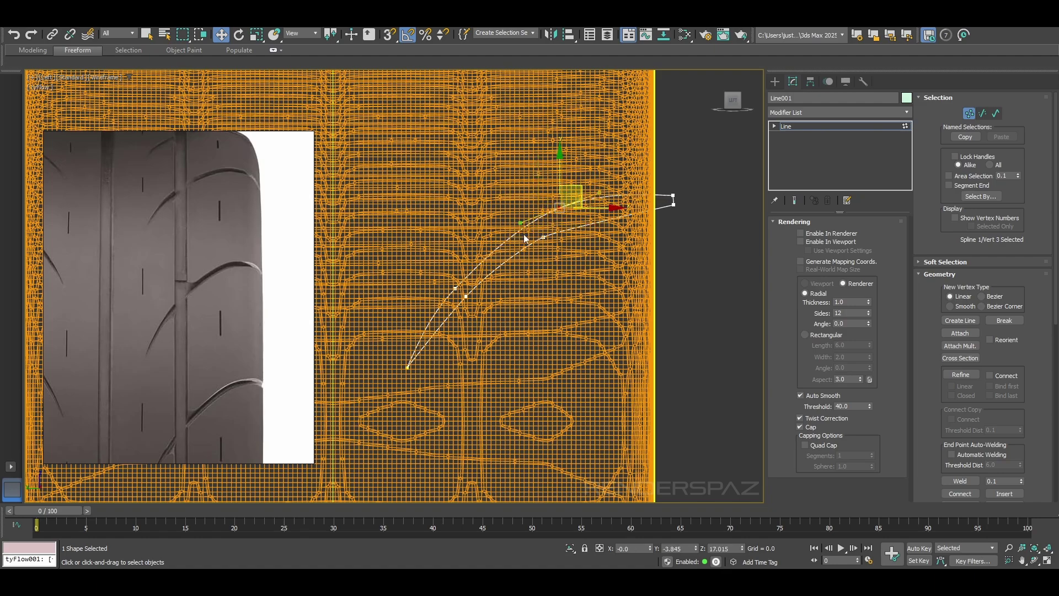
left_click(457, 287)
left_click_drag(432, 311, 434, 317)
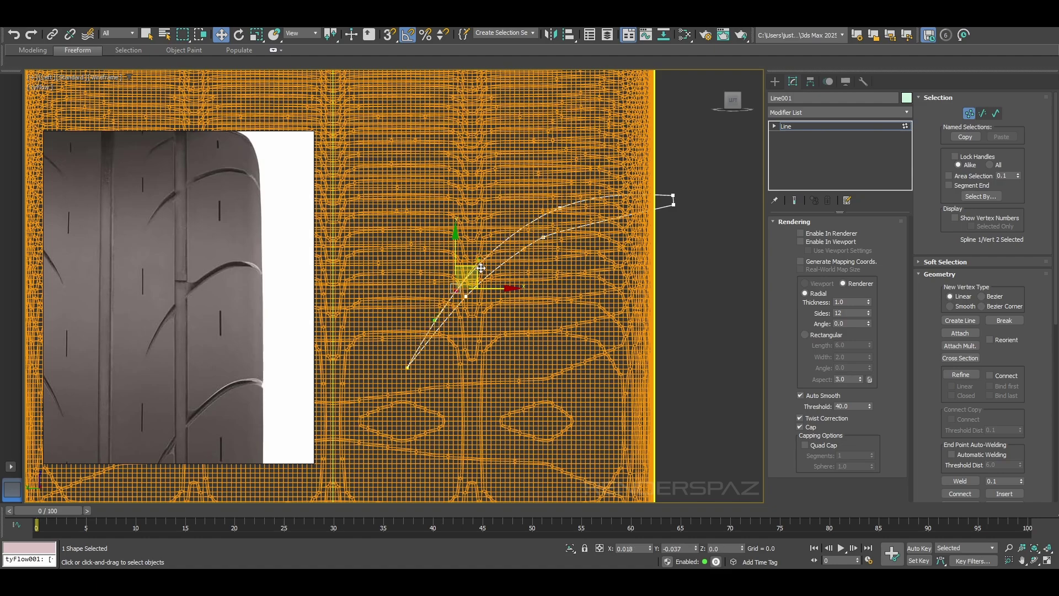
left_click(660, 178)
left_click(673, 196)
left_click_drag(674, 172, 675, 166)
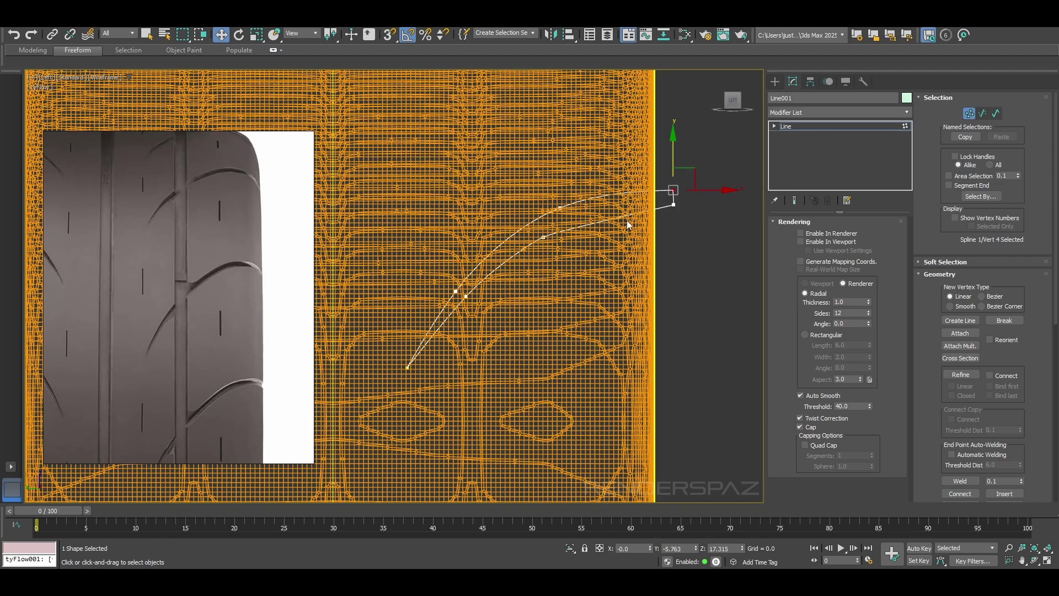
Reset the tangents of the lower edge's middle vertex and adjust its handle for a smoother curve
left_click(544, 237)
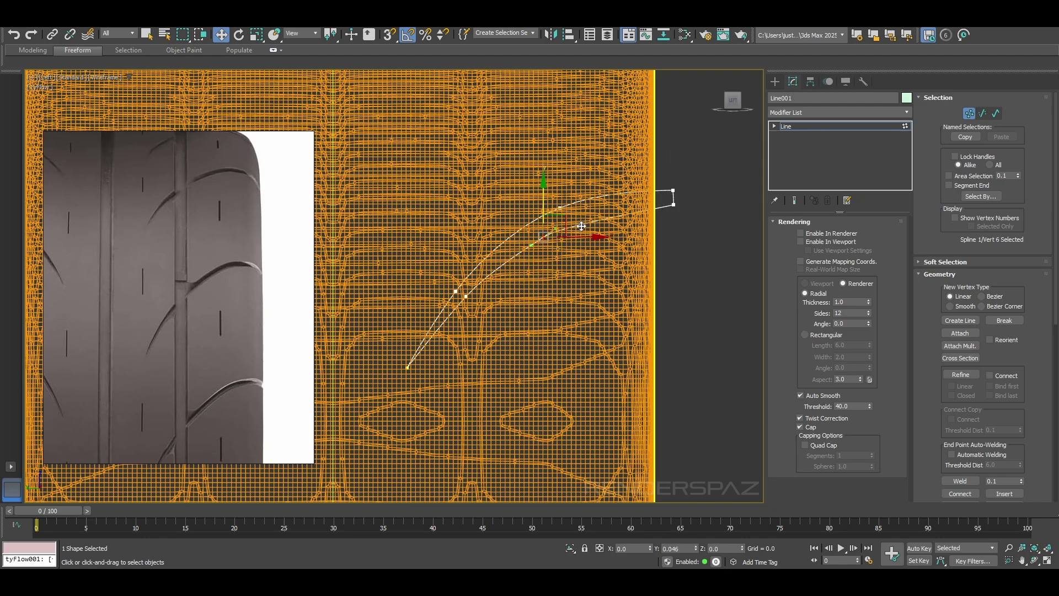
right_click(549, 228)
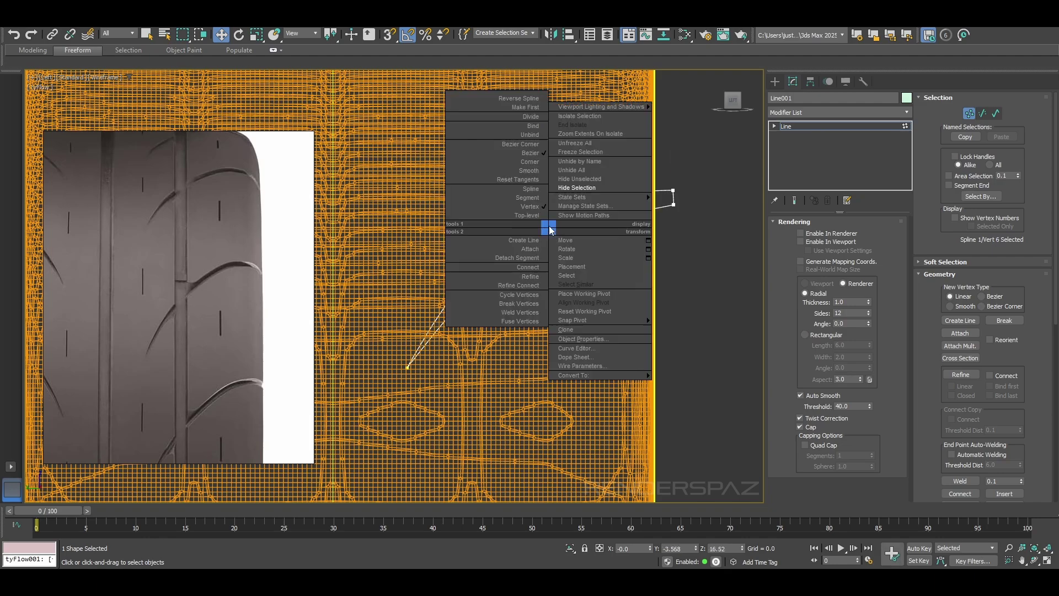
left_click(520, 179)
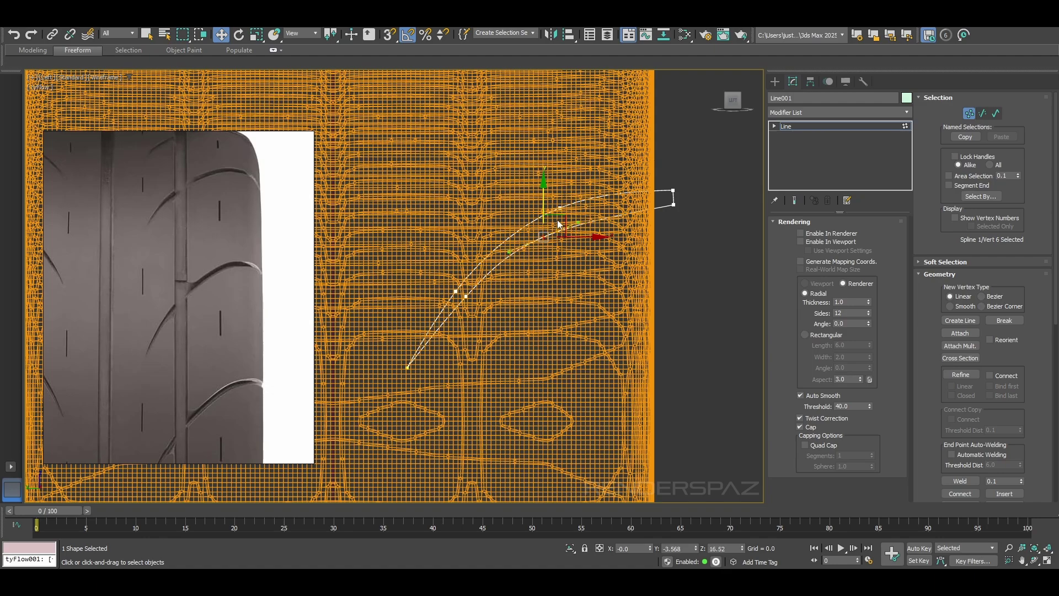
left_click_drag(562, 214, 583, 202)
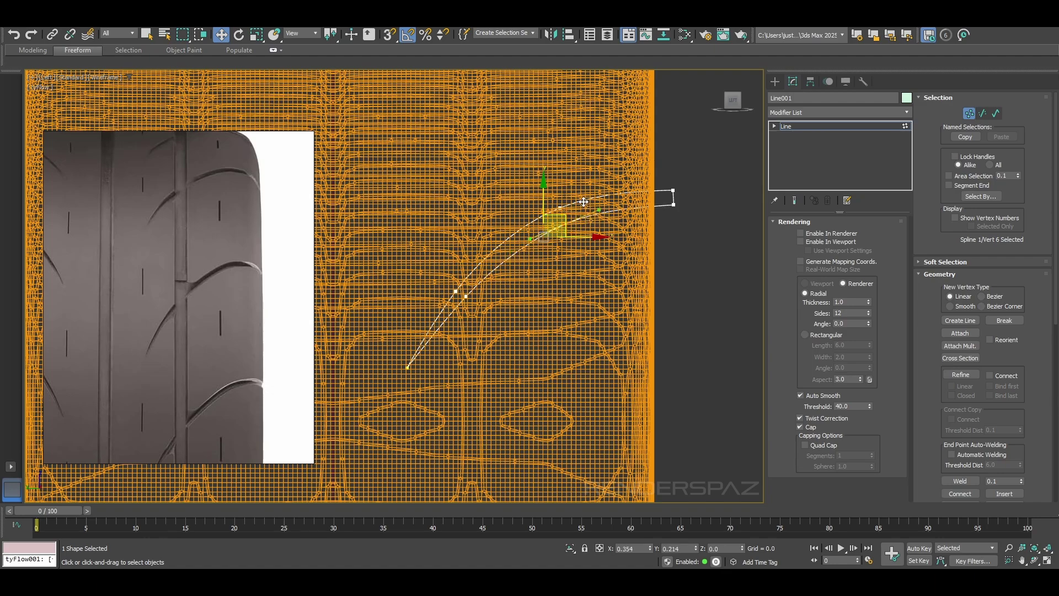
left_click(490, 238)
Leave sub-object editing and select the whole groove outline
scroll(612, 227, "down", 5)
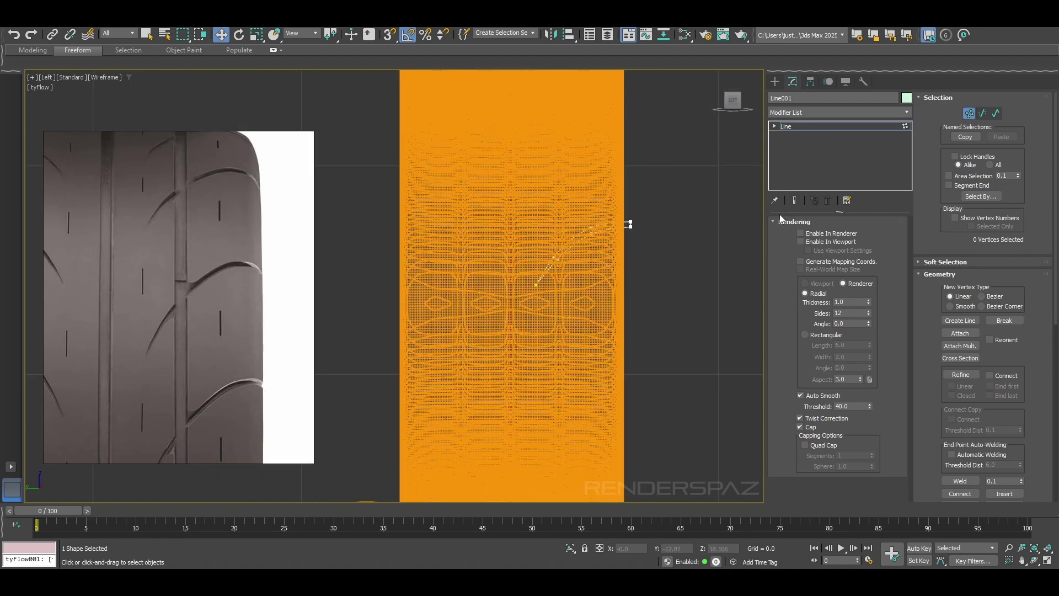
left_click(981, 113)
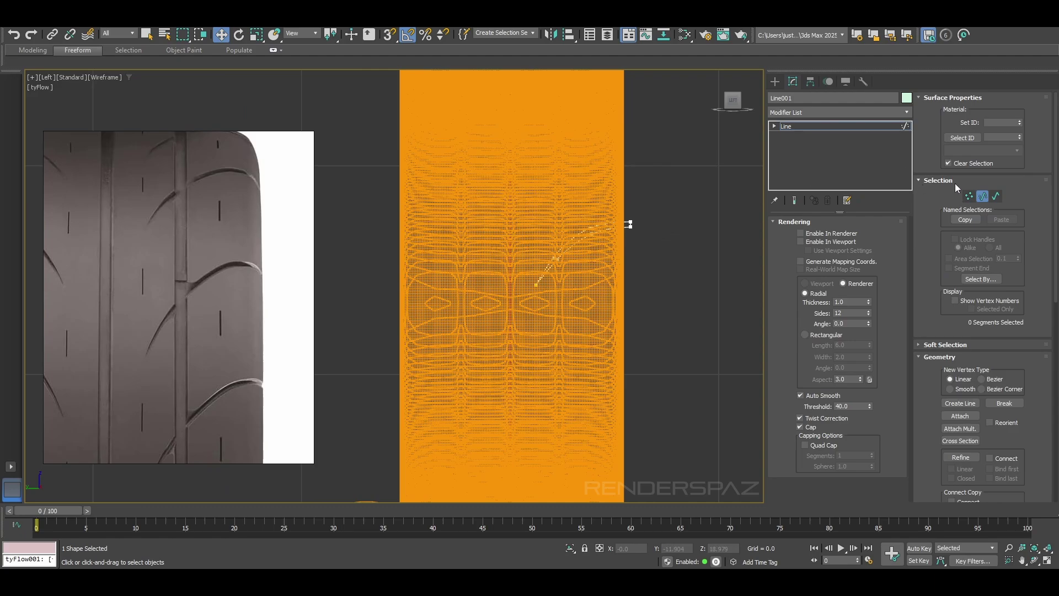
left_click(985, 197)
left_click(720, 220)
left_click(629, 225)
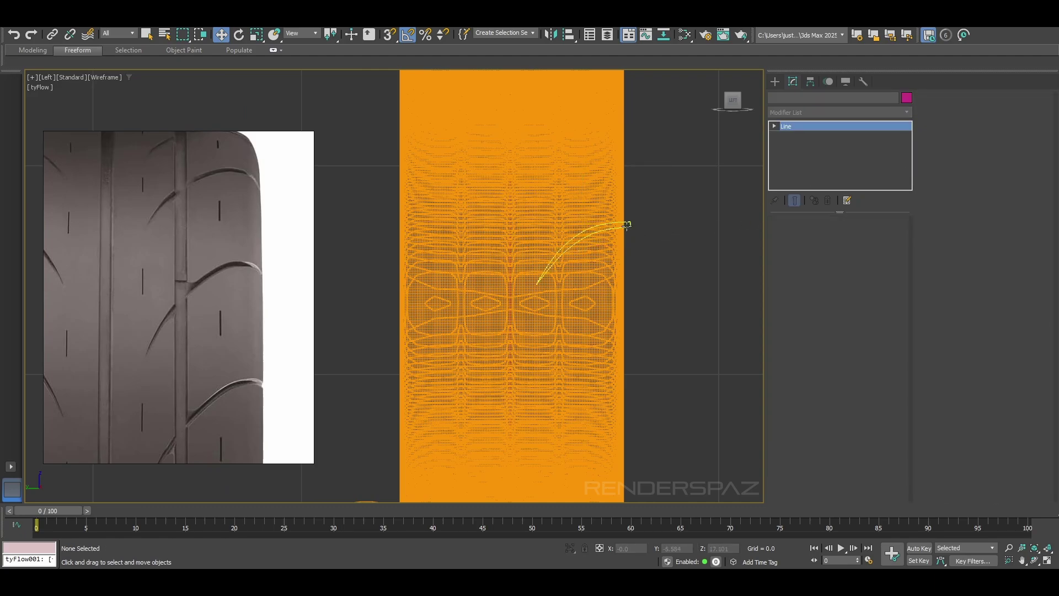
Check the groove outline's placement on the tire in both shaded and wireframe display
scroll(664, 246, "down", 3)
scroll(622, 237, "up", 3)
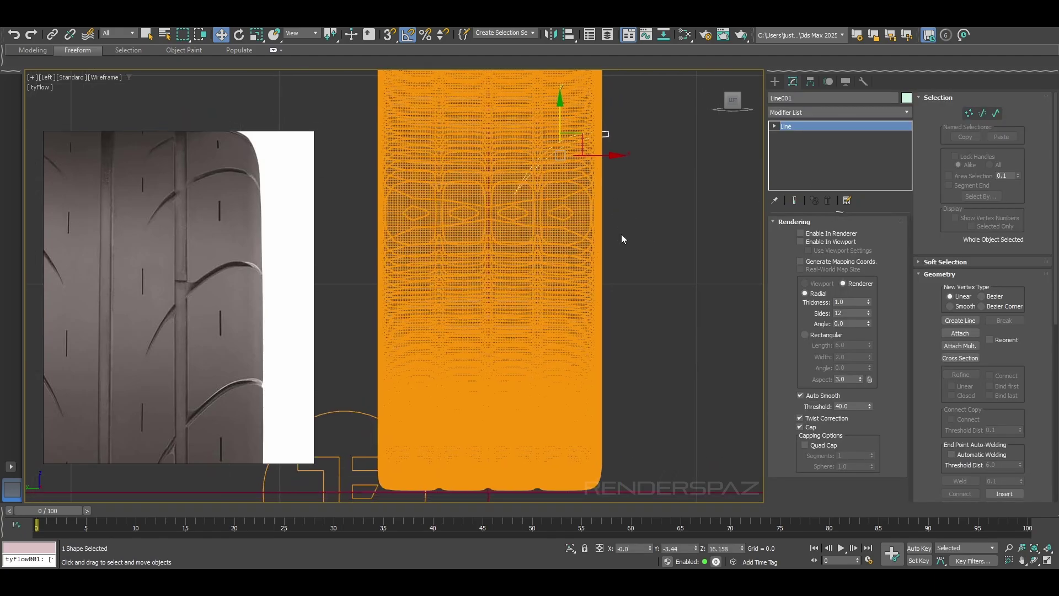
scroll(612, 242, "down", 3)
key("F3")
scroll(606, 238, "up", 3)
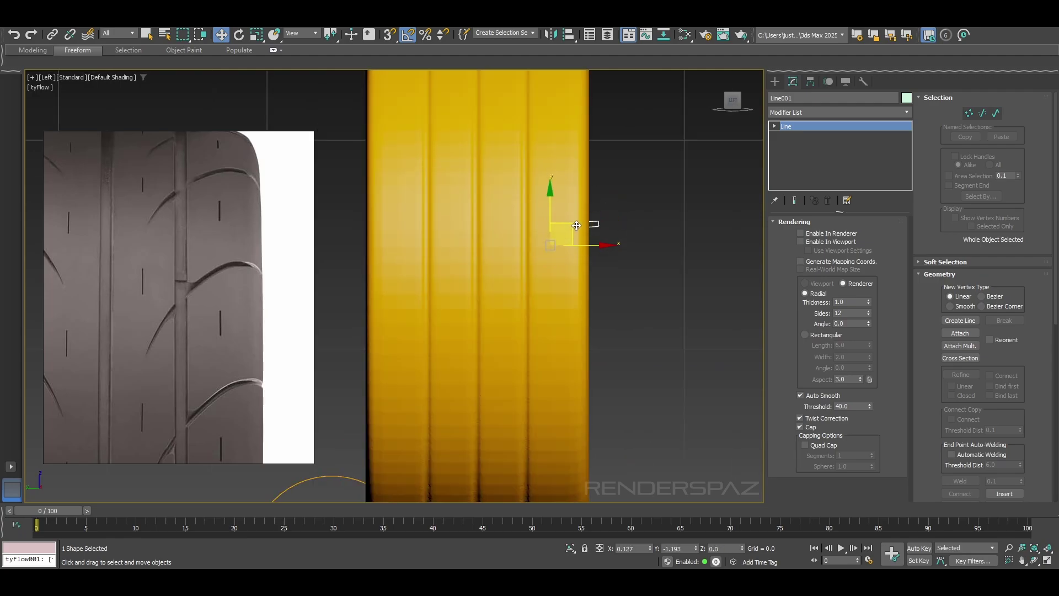
key("F3")
scroll(579, 220, "down", 4)
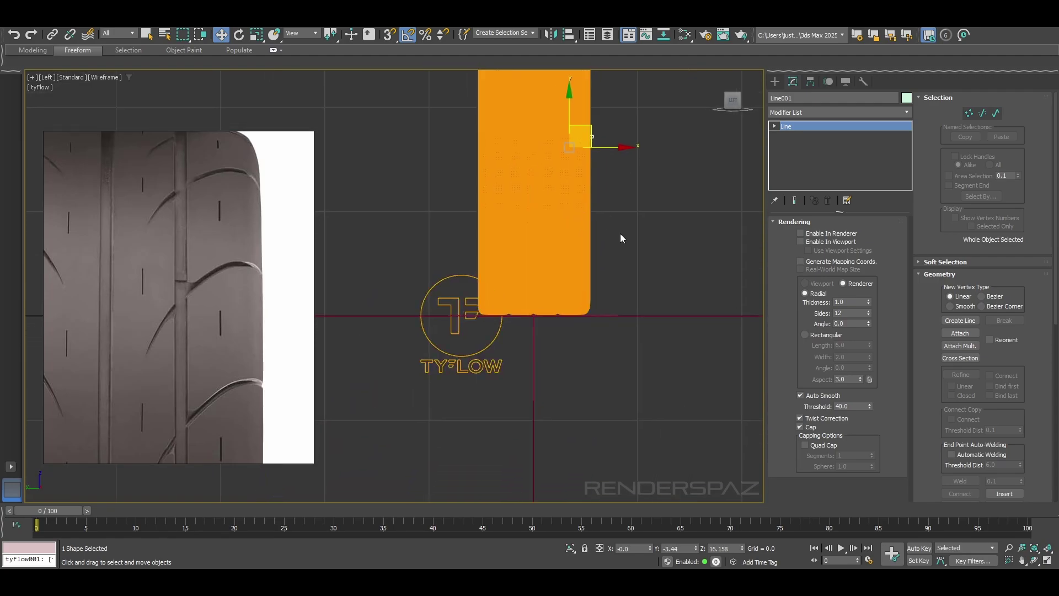
Unhide all hidden objects so the tire mesh shows together with the tyFlow object
left_click(607, 230)
left_click(527, 201)
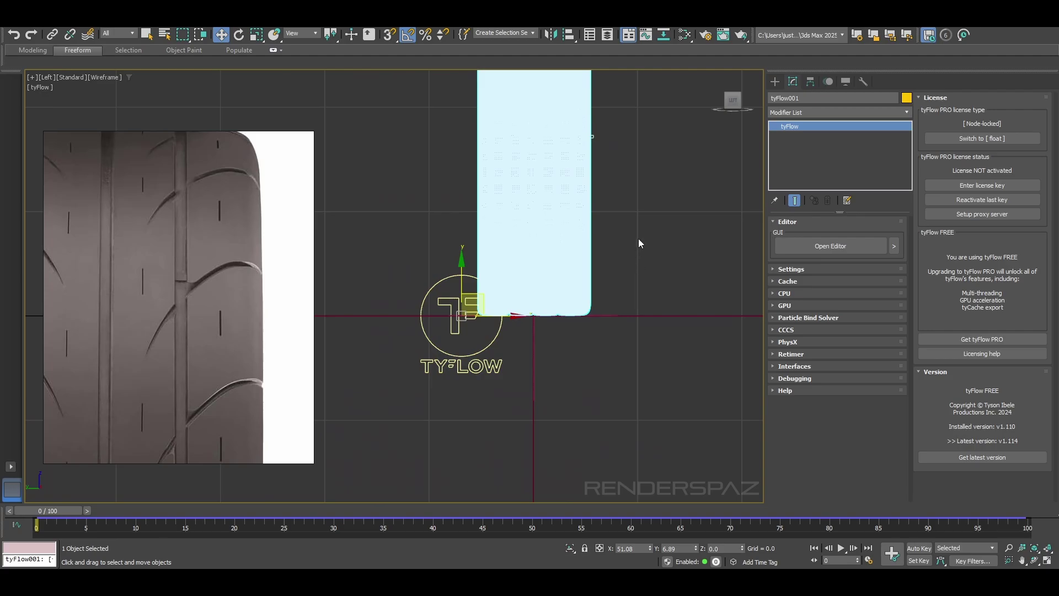
right_click(615, 232)
left_click(641, 173)
scroll(663, 199, "down", 5)
middle_click_drag(662, 199, 604, 239, "alt")
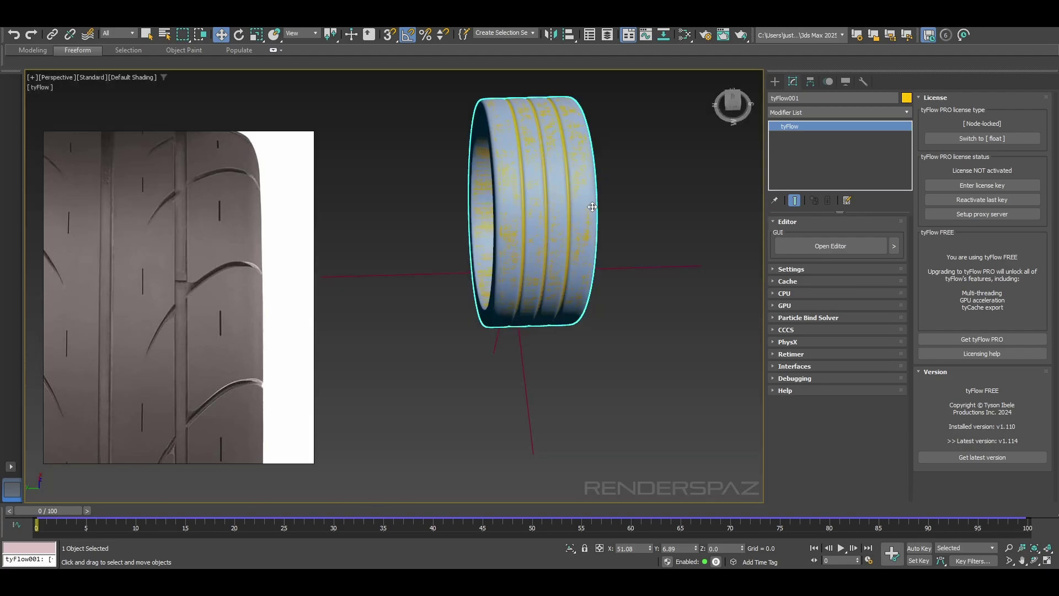
middle_click_drag(591, 209, 590, 250, "alt")
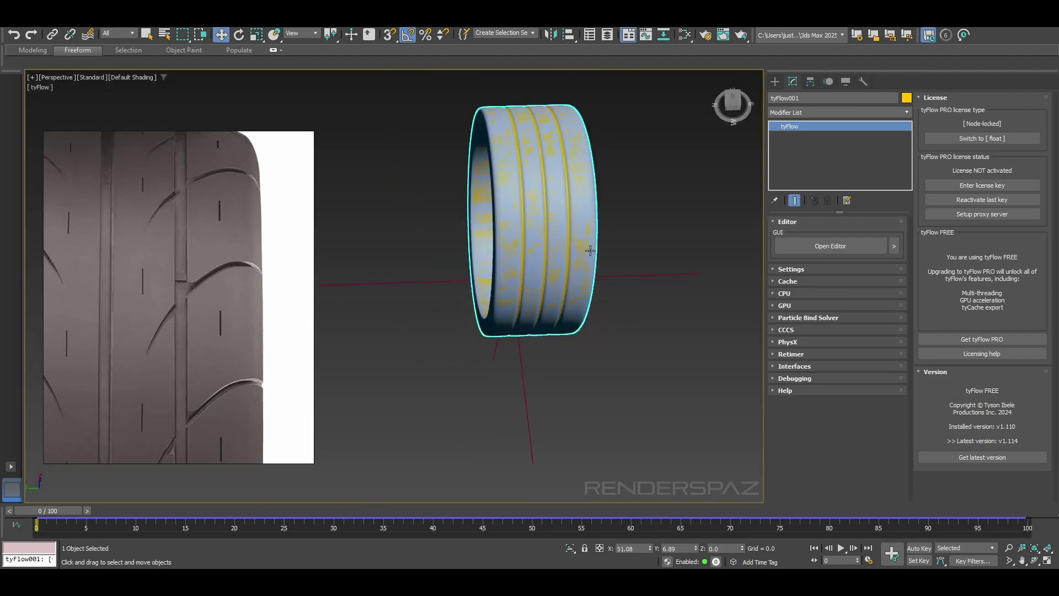
Select the tire mesh and reset its Z position to 0
left_click(658, 266)
left_click(593, 285)
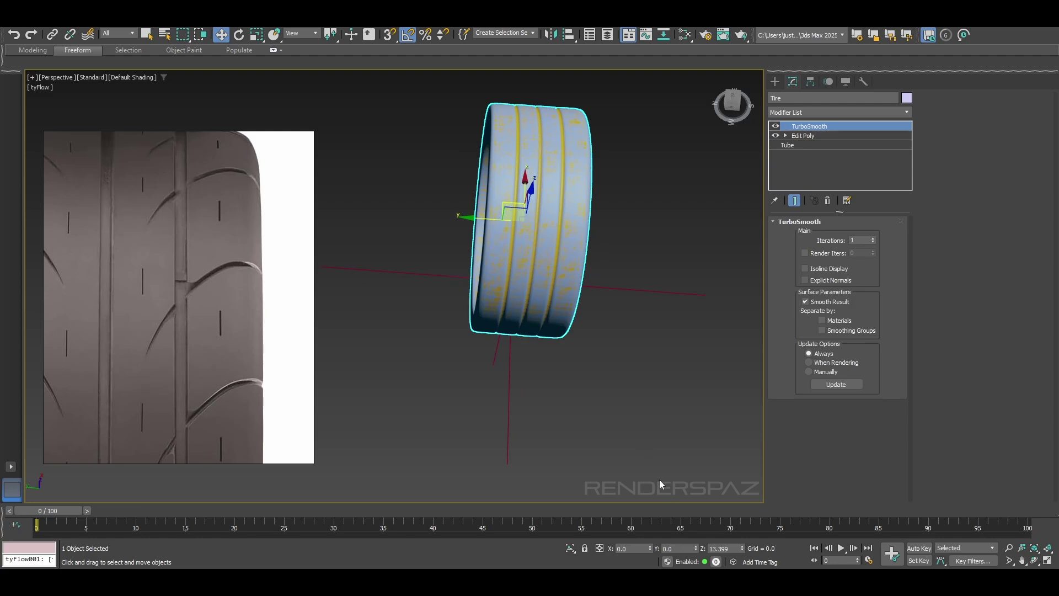
right_click(742, 547)
left_click(686, 392)
Select the groove outline and reset its Y and Z positions to 0
left_click(563, 203)
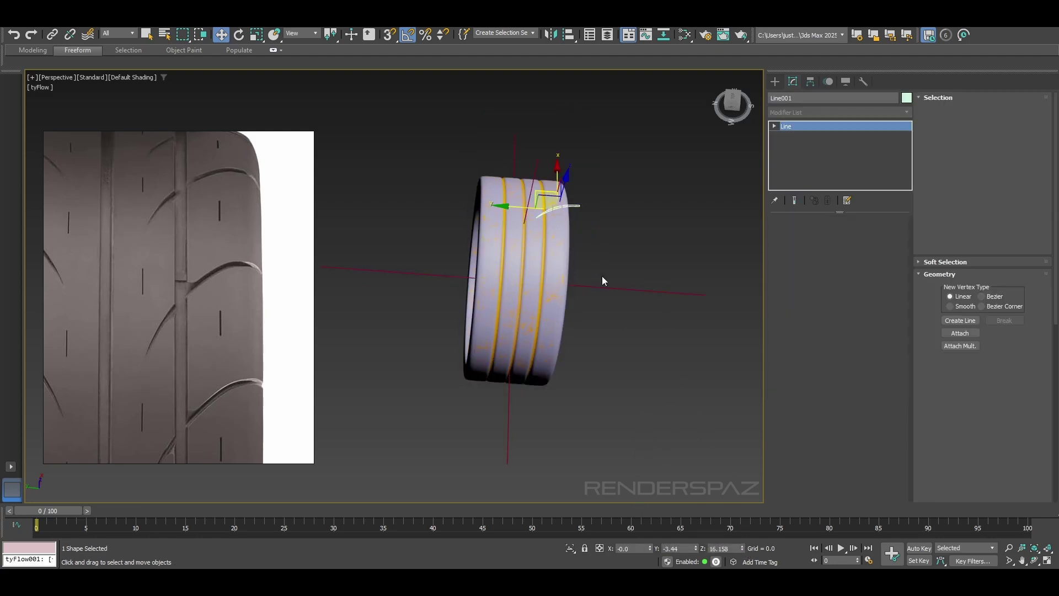
key("f")
scroll(535, 292, "up", 5)
middle_click_drag(518, 334, 701, 343)
key("l")
middle_click_drag(577, 310, 767, 333)
scroll(747, 286, "up", 3)
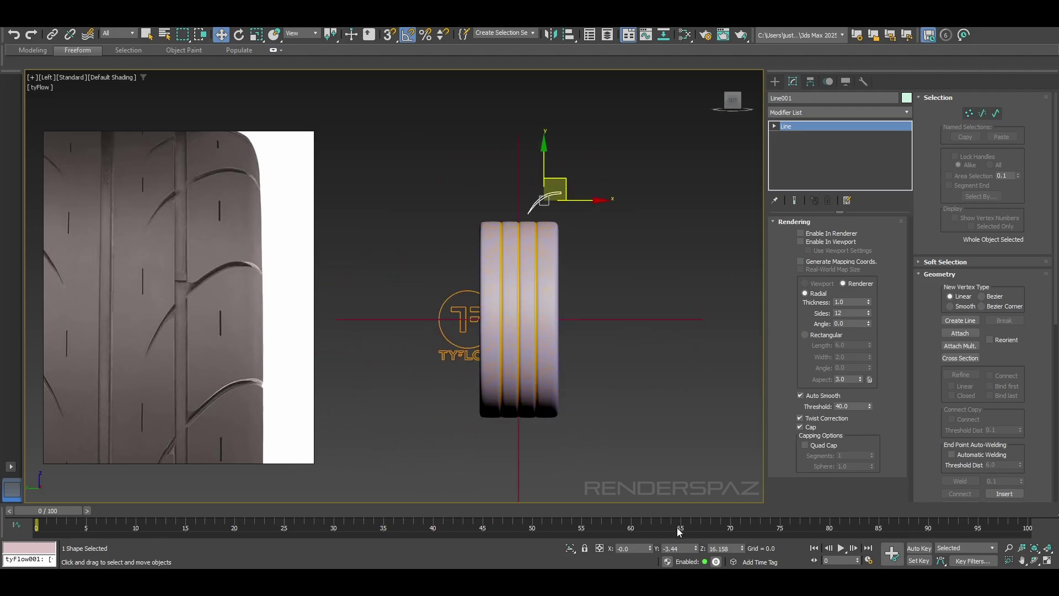
right_click(697, 550)
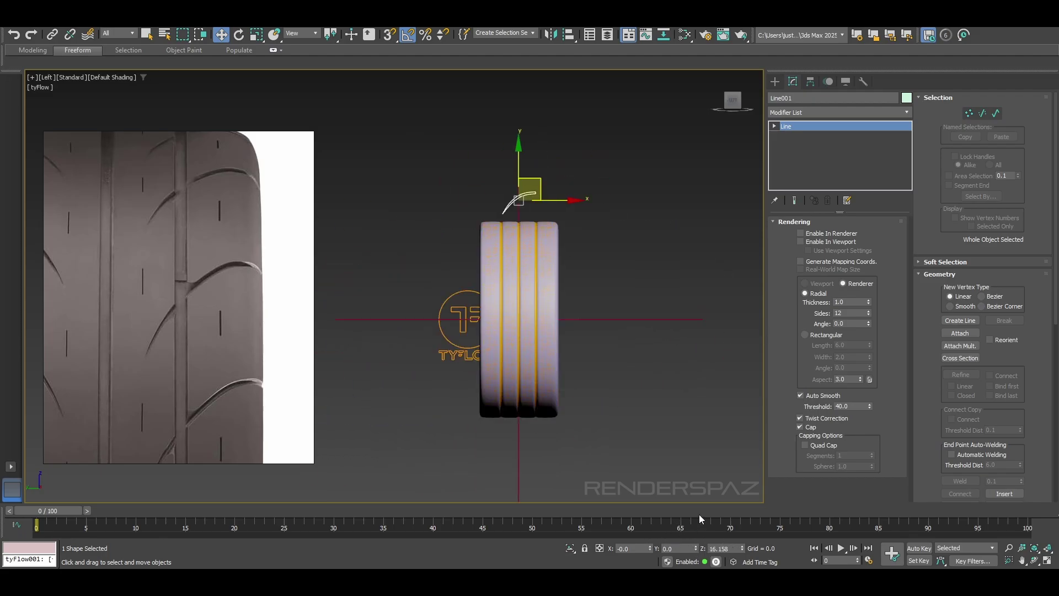
key("ctrl+z")
right_click(695, 550)
right_click(738, 547)
Shift the groove outline across the tread to about Y -3.33, with its outer end just past the shoulder edge
scroll(558, 384, "up", 3)
mouse_move(522, 255)
left_mouse_down()
mouse_move(595, 248)
mouse_move(566, 253)
left_mouse_up()
key("F3")
key("F3")
key("F3")
scroll(515, 257, "up", 3)
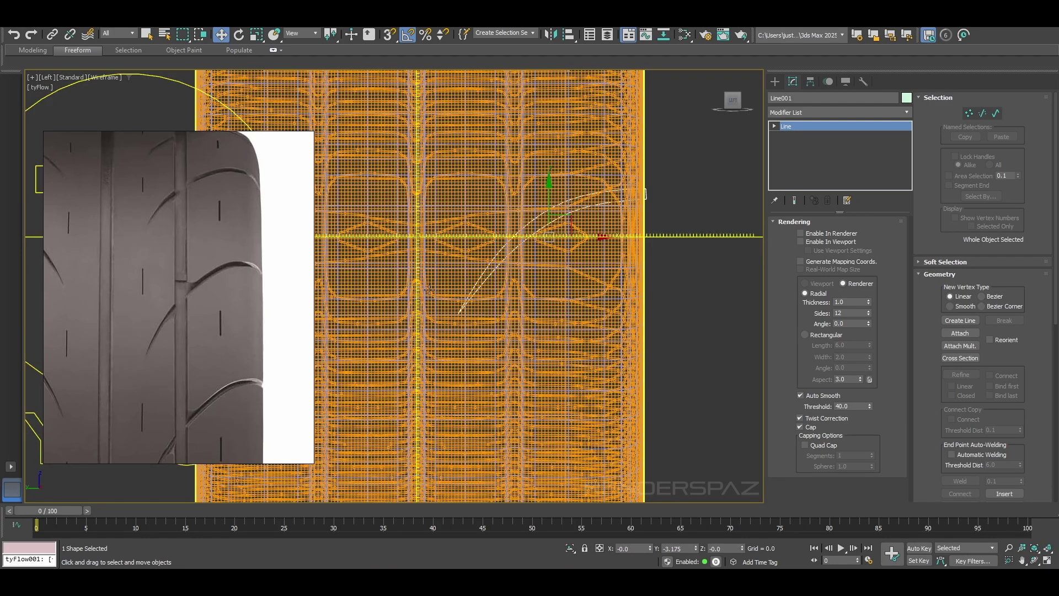
left_click_drag(586, 242, 602, 254)
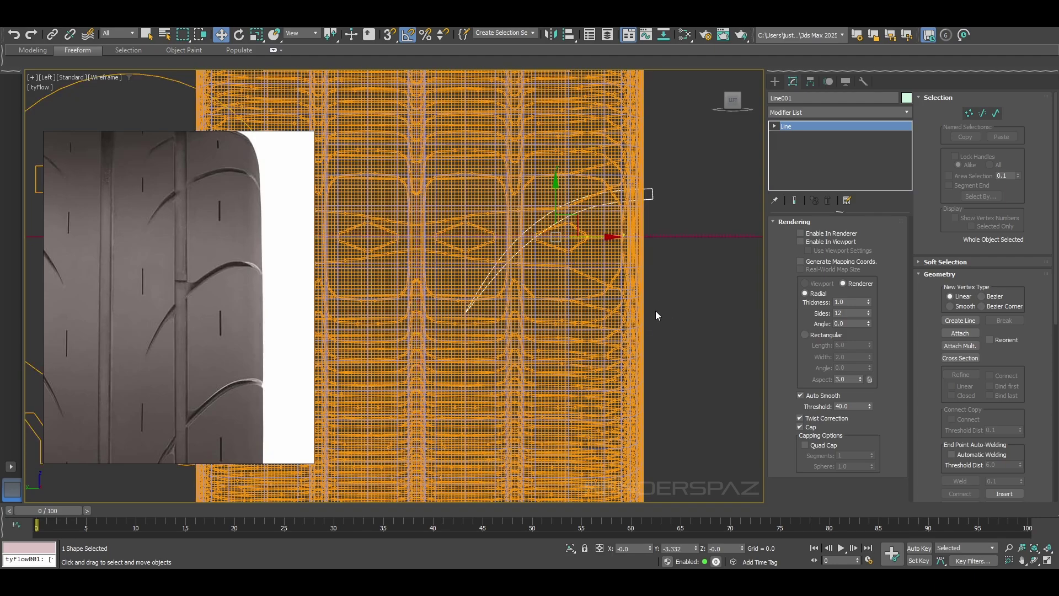
Hide the tyFlow object and return the perspective view to shaded display
key("p")
scroll(618, 312, "down", 8)
middle_click_drag(627, 341, 577, 308, "alt")
scroll(580, 284, "up", 6)
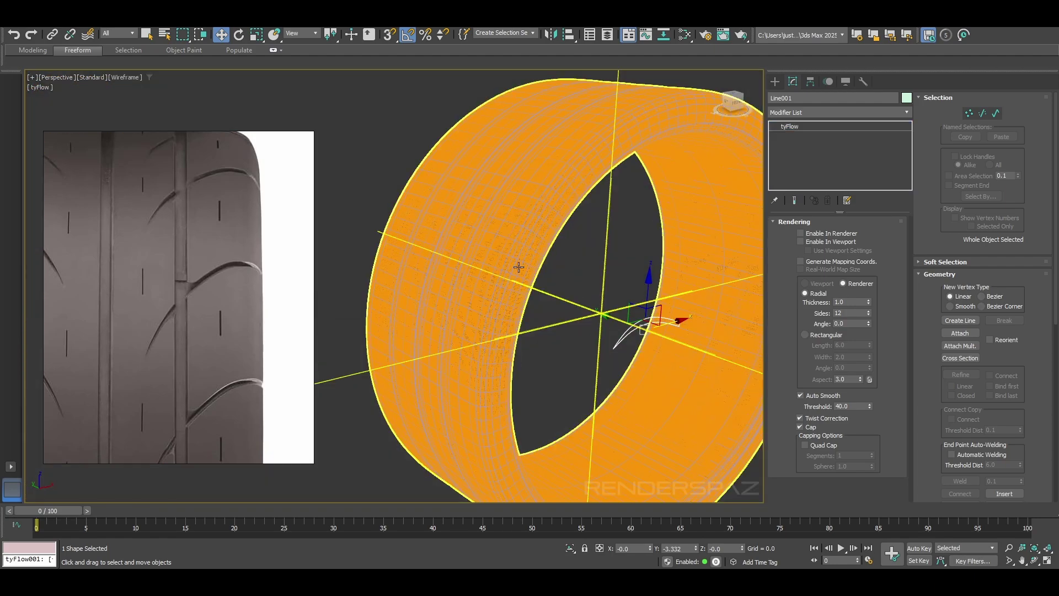
left_click(518, 267)
right_click(518, 266)
left_click(543, 224)
key("F3")
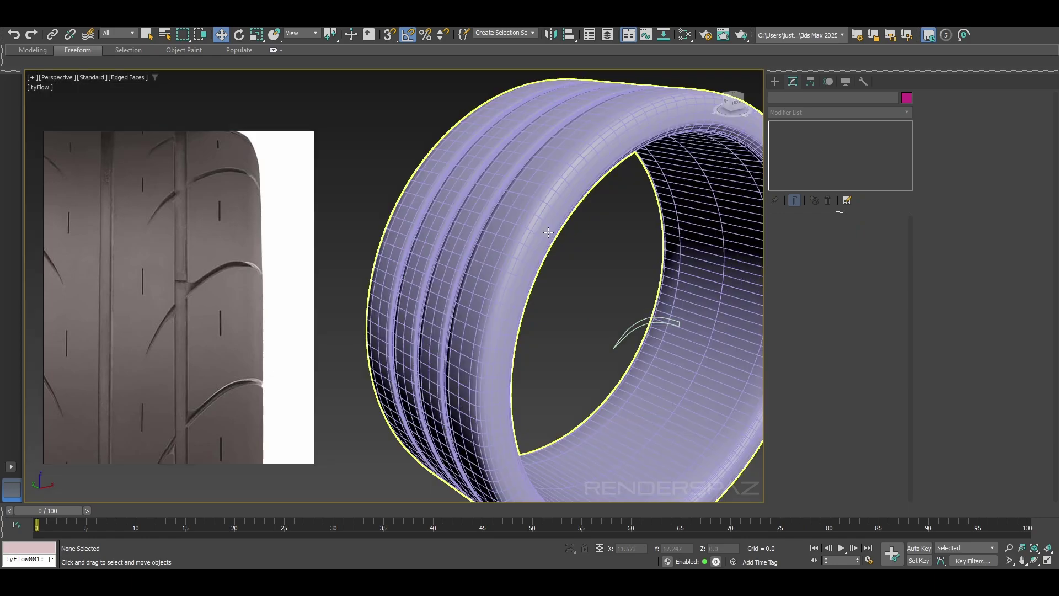
Move the groove outline along X to about -14.29, so it sits just outside the tread surface
left_click(657, 324)
left_click_drag(658, 325, 489, 361)
scroll(469, 367, "up", 5)
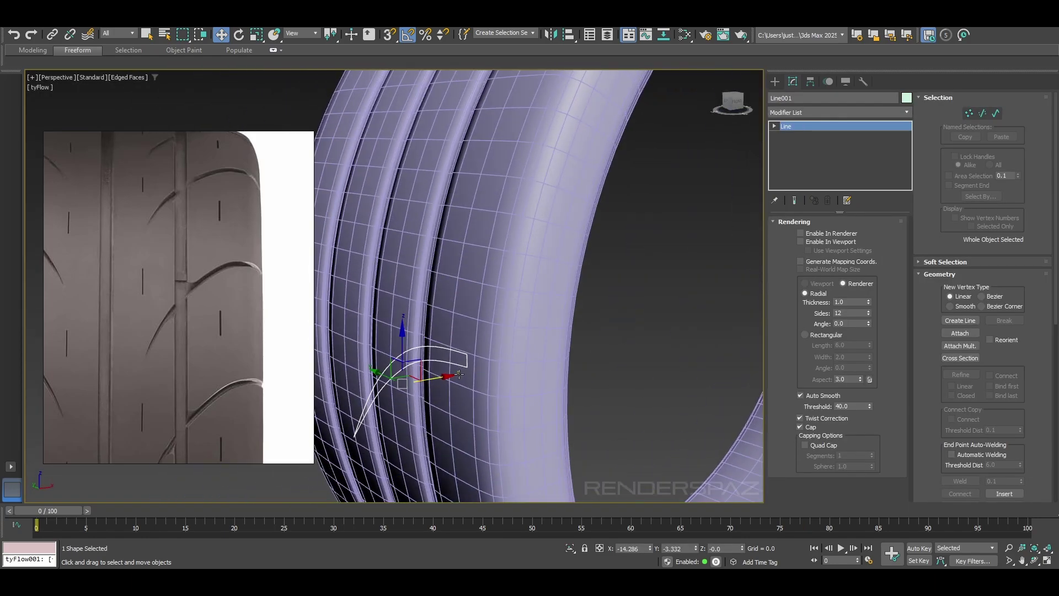
middle_click_drag(459, 374, 576, 381)
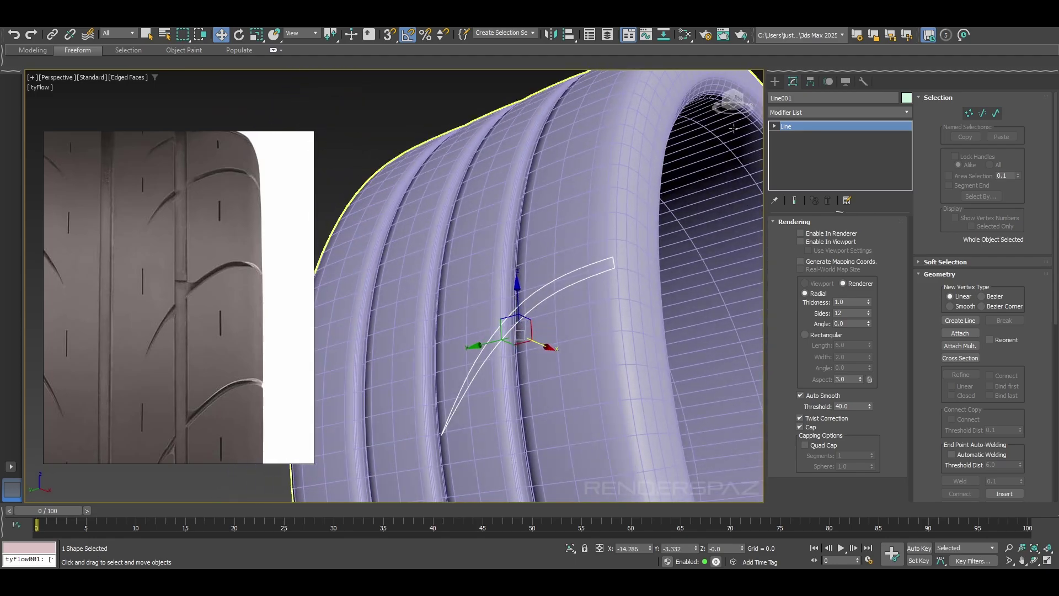
Apply an Extrude modifier to the groove outline with an amount of about -1.55
left_click(801, 112)
type("e")
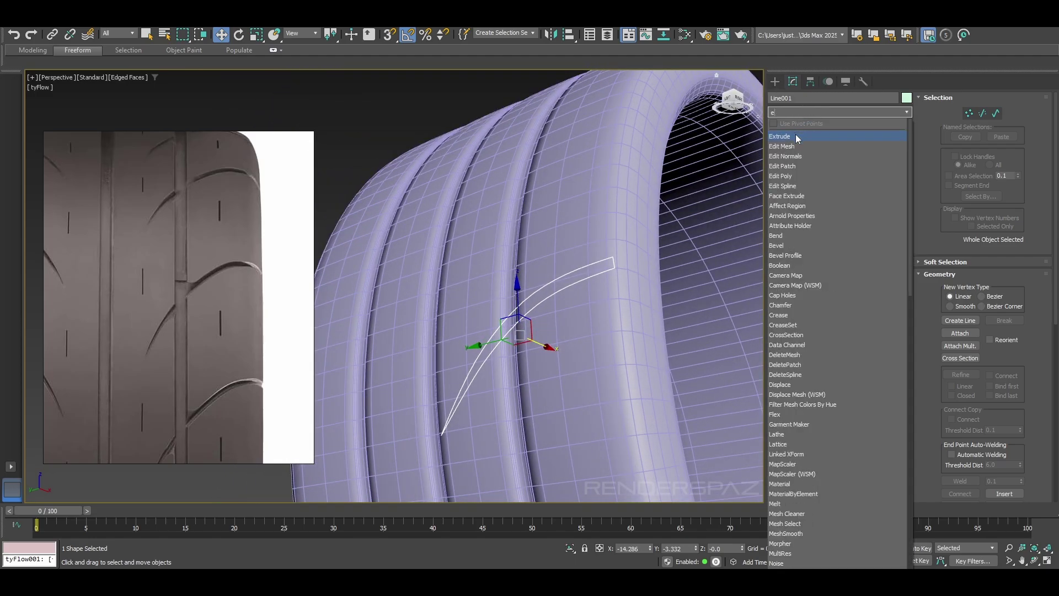
left_click(796, 136)
mouse_move(869, 236)
left_mouse_down()
mouse_move(866, 264)
mouse_move(861, 254)
left_mouse_up()
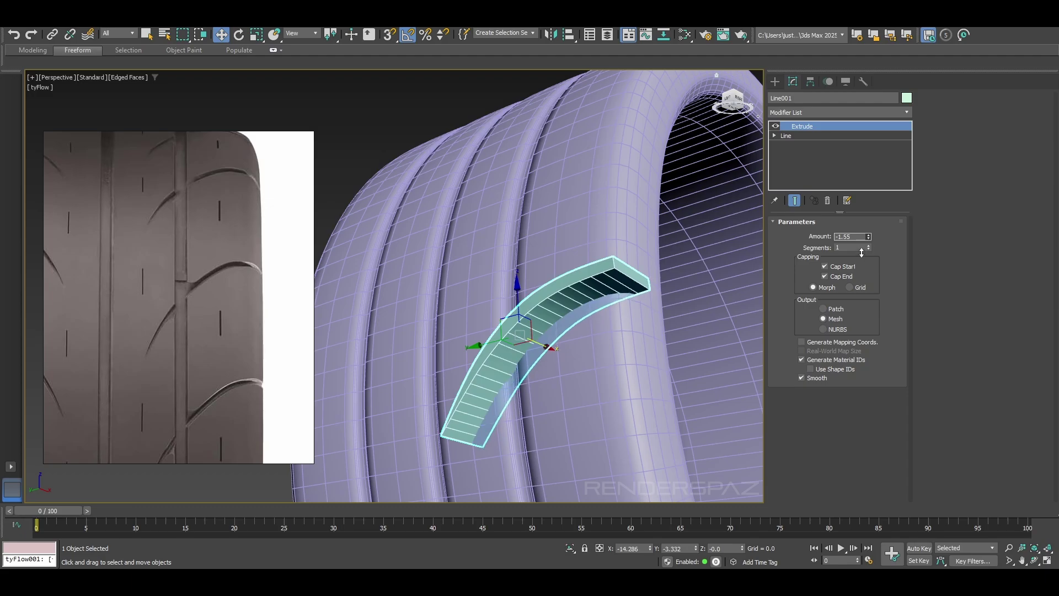
mouse_move(505, 368)
middle_mouse_down("alt")
mouse_move(546, 367)
mouse_move(587, 330)
middle_mouse_up("alt")
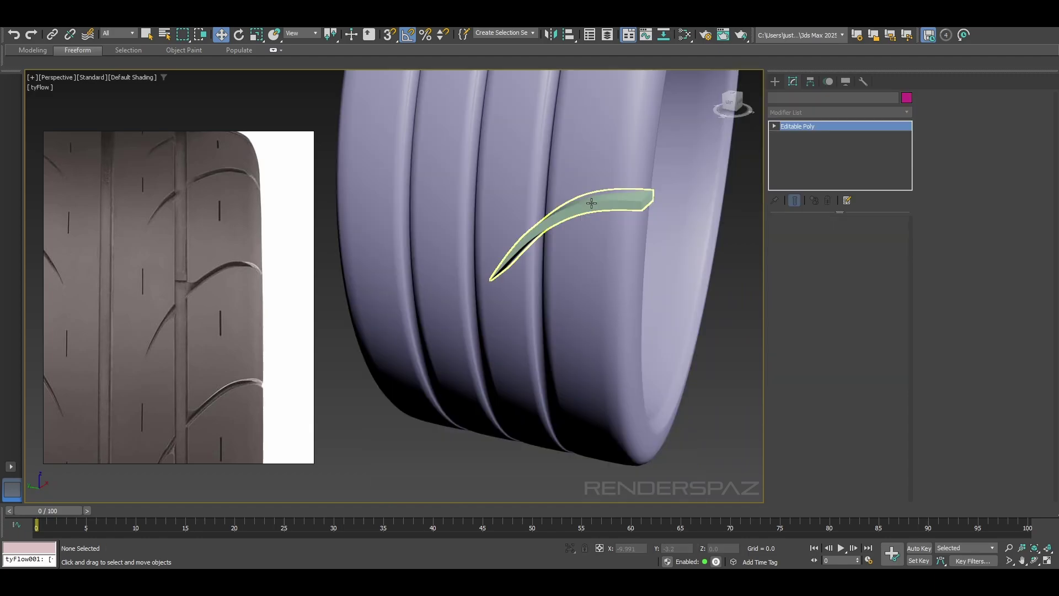
Select the extruded groove piece and turn on edged-face display over the tire
left_click(592, 203)
scroll(591, 215, "up", 3)
scroll(591, 217, "down", 1)
middle_click_drag(718, 251, 588, 234)
scroll(617, 238, "down", 4)
scroll(631, 298, "up", 3)
key("F4")
scroll(627, 291, "down", 3)
middle_click_drag(585, 271, 485, 241)
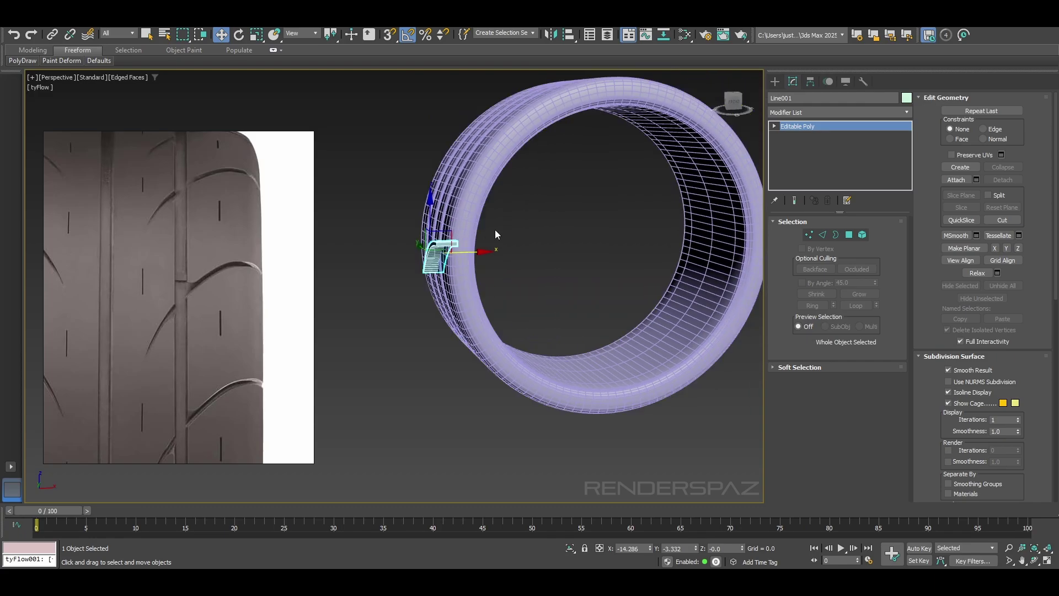
Place the groove piece's pivot at the world origin, with X, Y and Z at 0
left_click(810, 82)
left_click(825, 158)
left_click(838, 216)
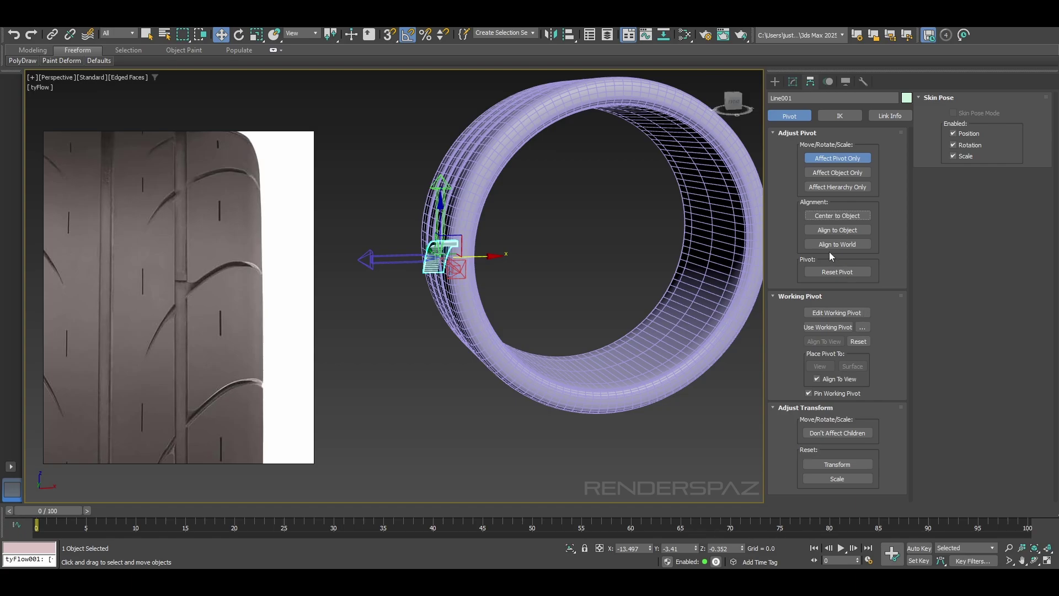
right_click(651, 549)
right_click(696, 551)
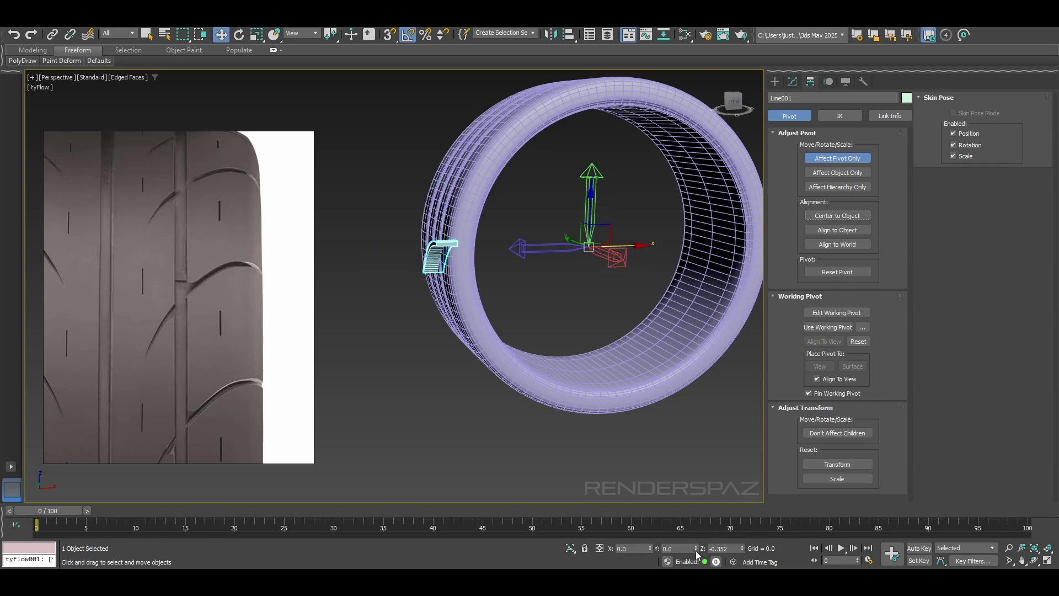
right_click(742, 551)
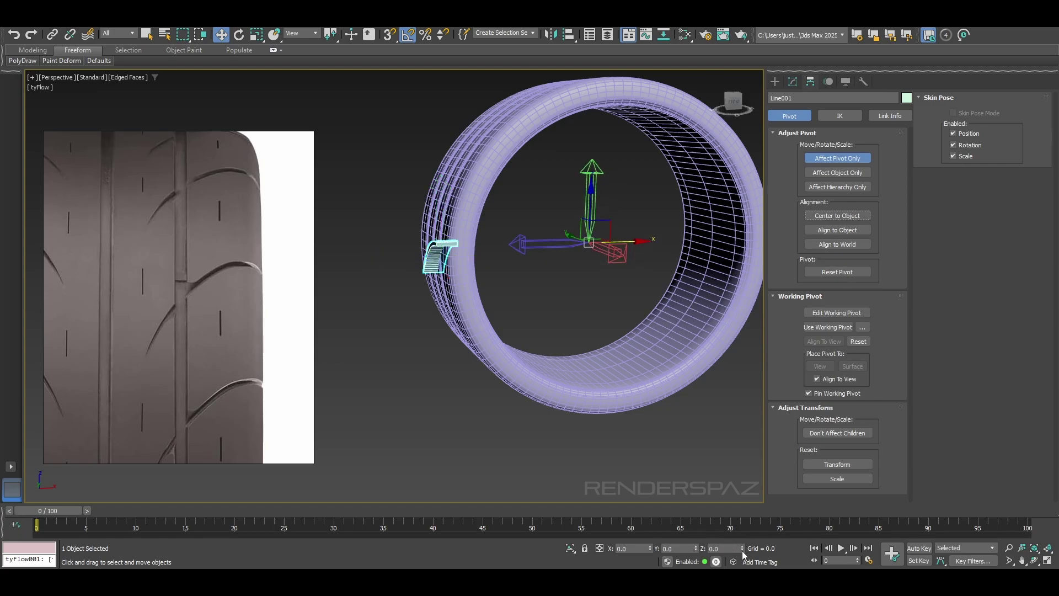
left_click(837, 158)
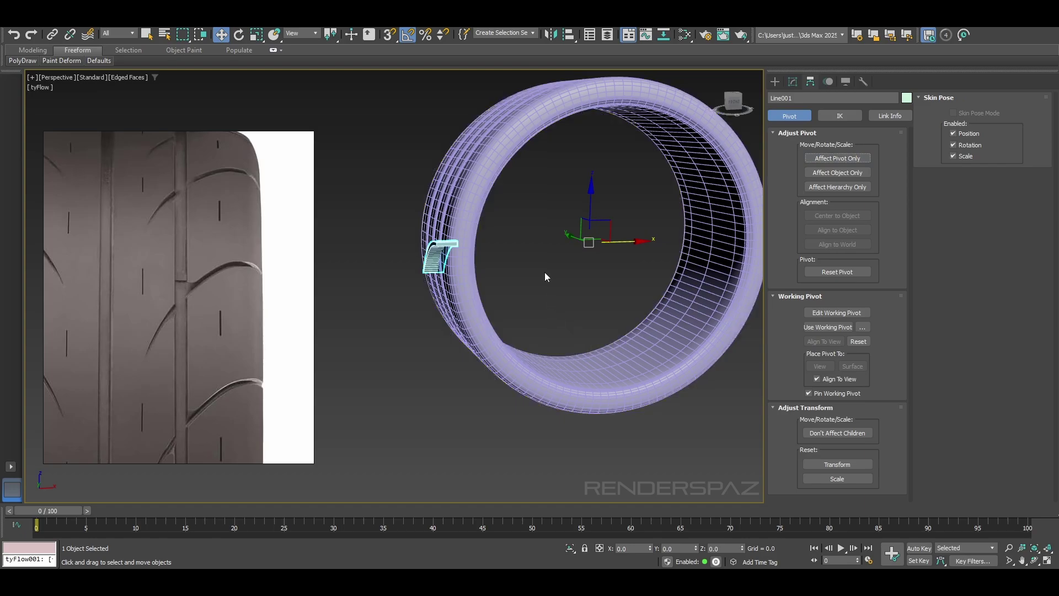
Rotate-clone the groove piece around the tire at 20-degree intervals, making 17 copies
middle_click_drag(544, 274, 548, 295, "alt")
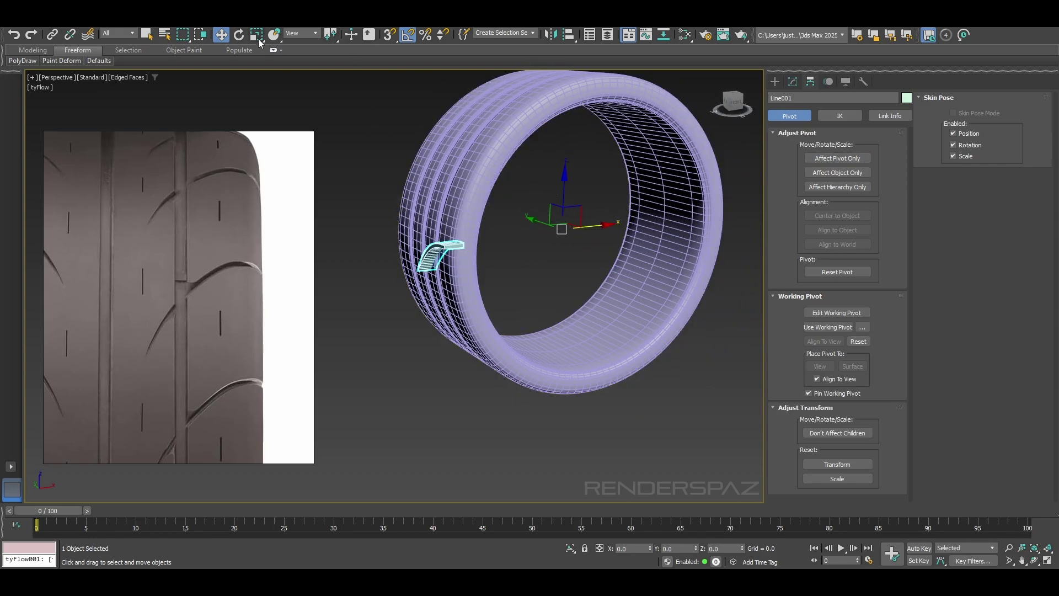
left_click(239, 35)
left_click_drag(526, 210, 528, 197, "shift")
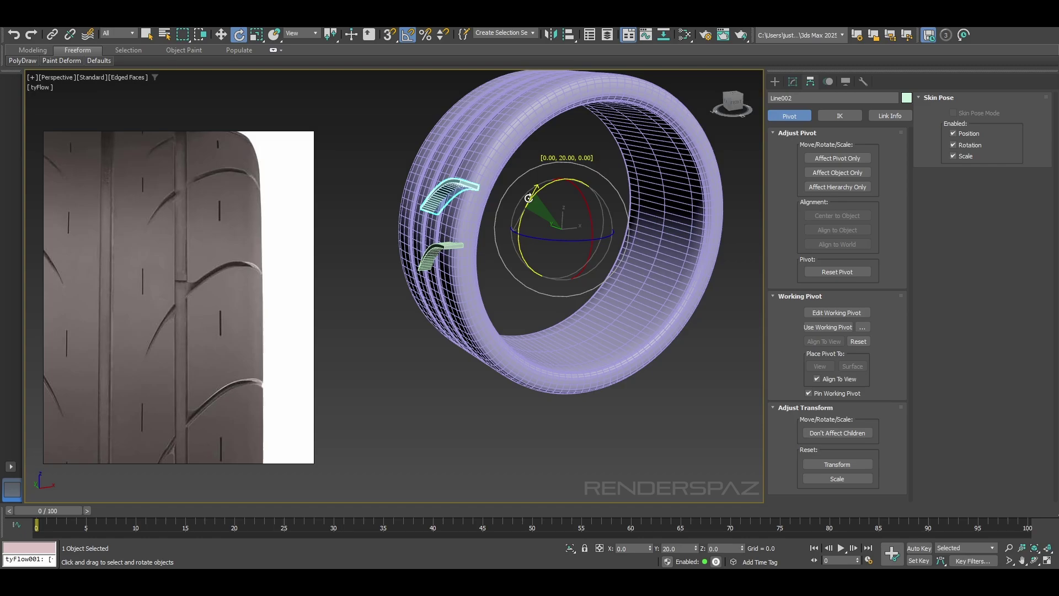
left_click_drag(529, 198, 529, 197, "shift")
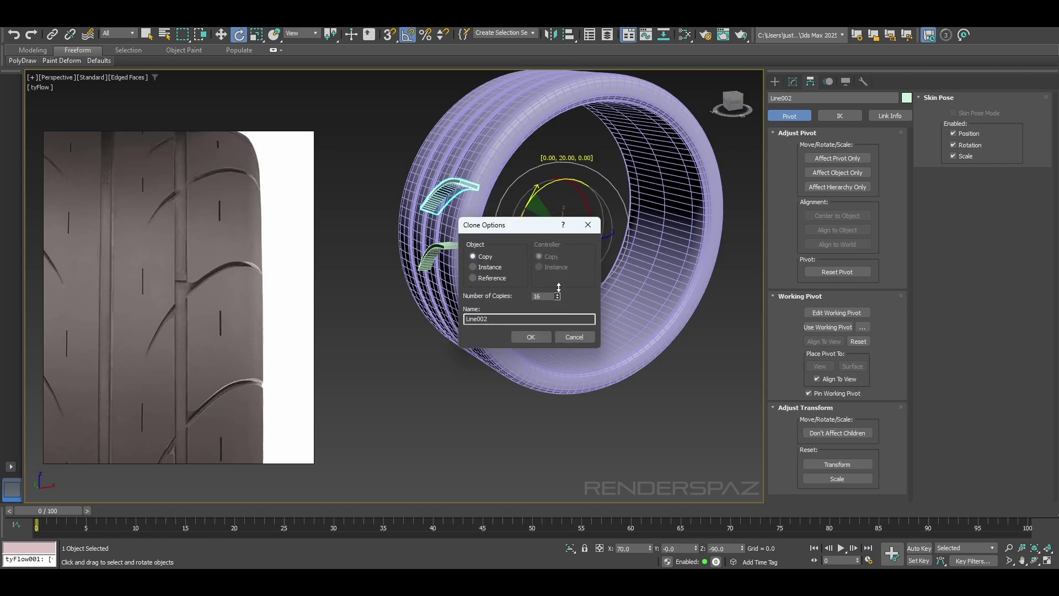
left_click(531, 337)
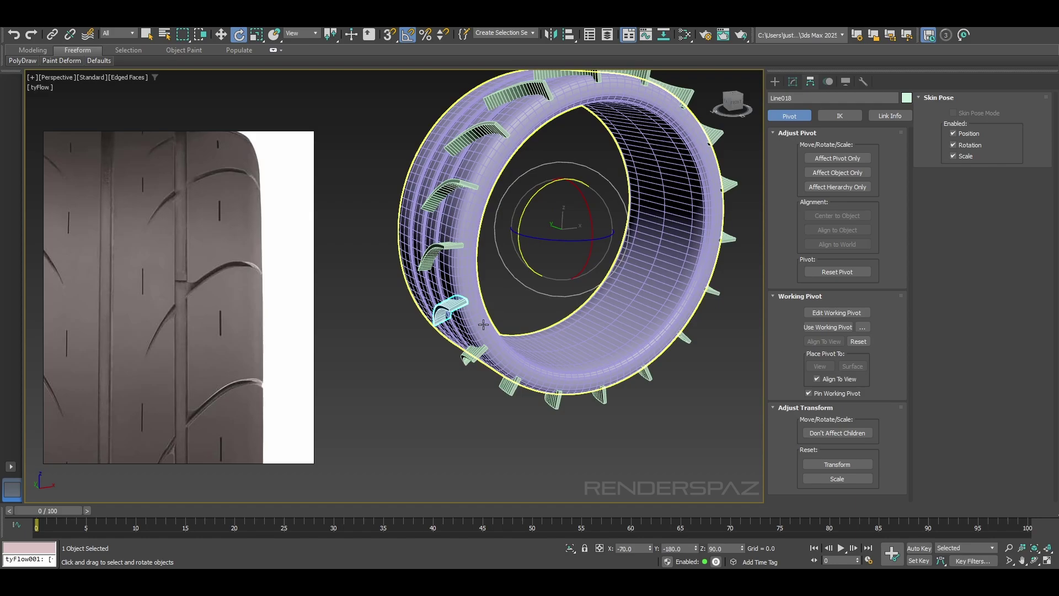
Try deleting the last groove copy and the original groove piece, undoing each deletion
left_click(439, 313)
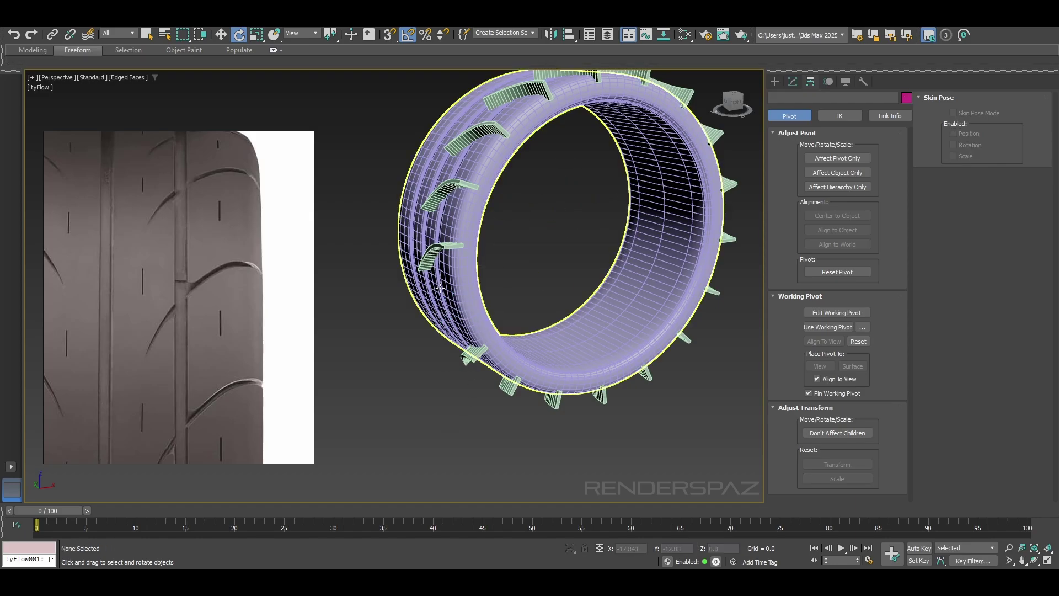
key("ctrl+z")
left_click(434, 250)
key("Delete")
key("ctrl+z")
Select every groove piece around the tire, leaving the tire itself out of the selection
middle_click_drag(525, 329, 588, 316, "alt")
left_click(529, 364)
left_click(463, 375)
middle_click_drag(463, 375, 557, 377, "alt")
scroll(557, 377, "down", 5)
left_click_drag(621, 447, 443, 200)
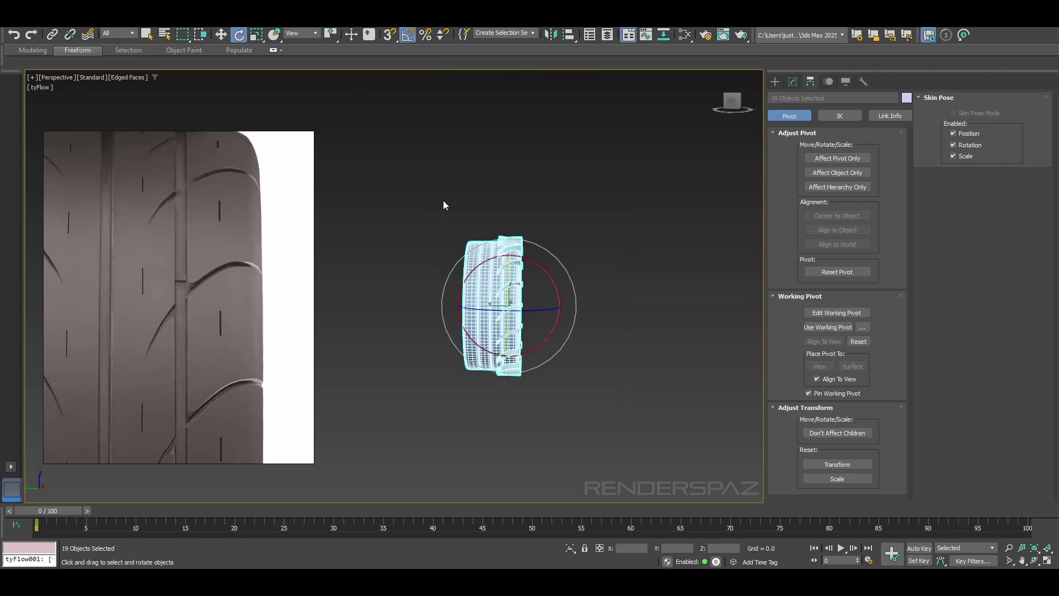
left_click_drag(445, 135, 491, 406, "alt")
scroll(478, 309, "up", 4)
middle_click_drag(477, 310, 497, 308, "alt")
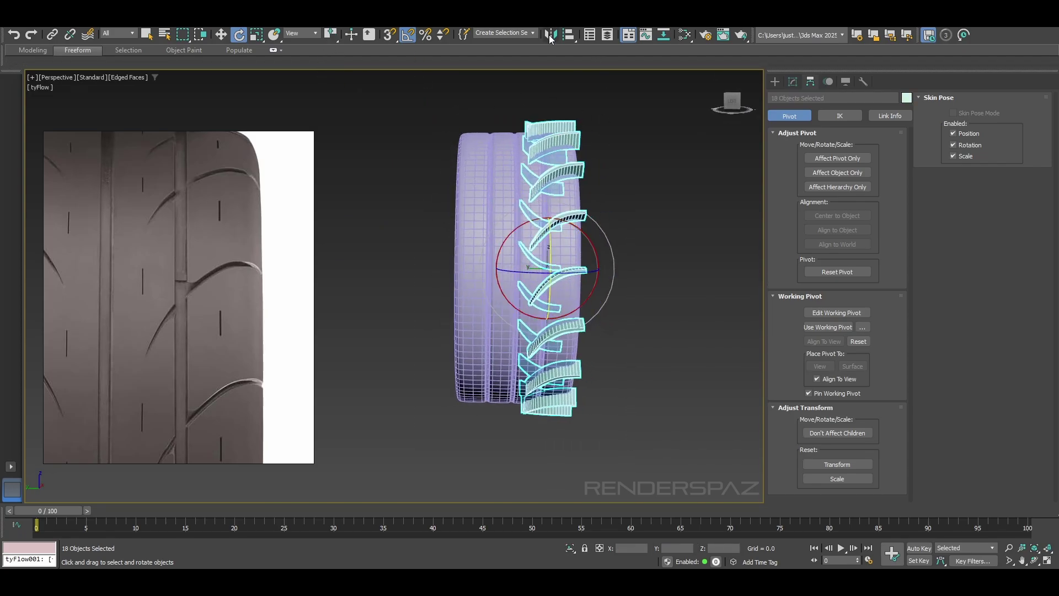
Mirror the selected grooves as copies across the Y axis, using the World coordinate system and its transform center
left_click(302, 33)
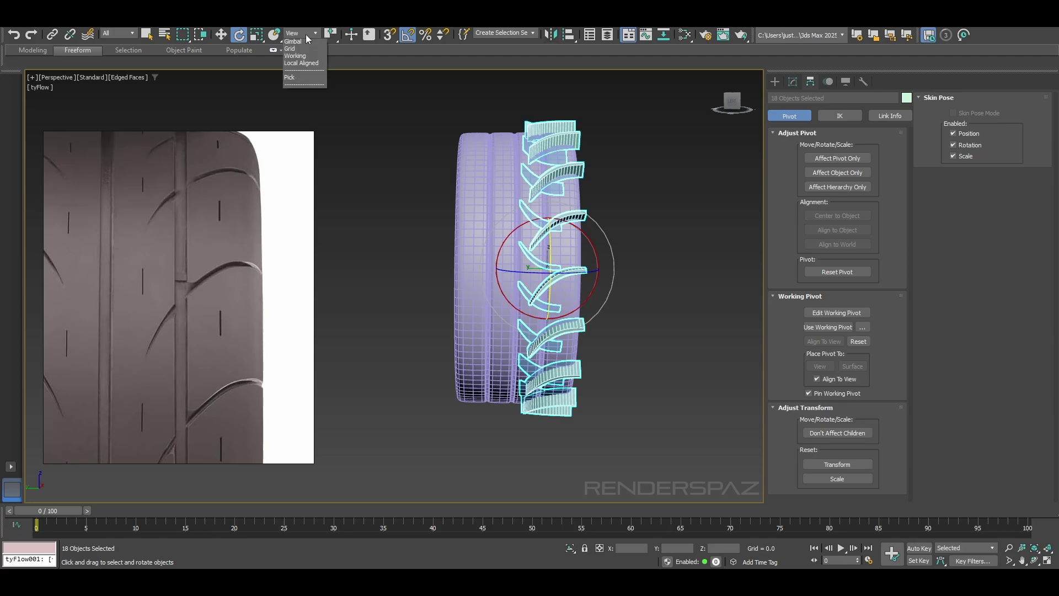
left_click(297, 60)
left_click_drag(330, 41, 331, 85)
left_click(551, 34)
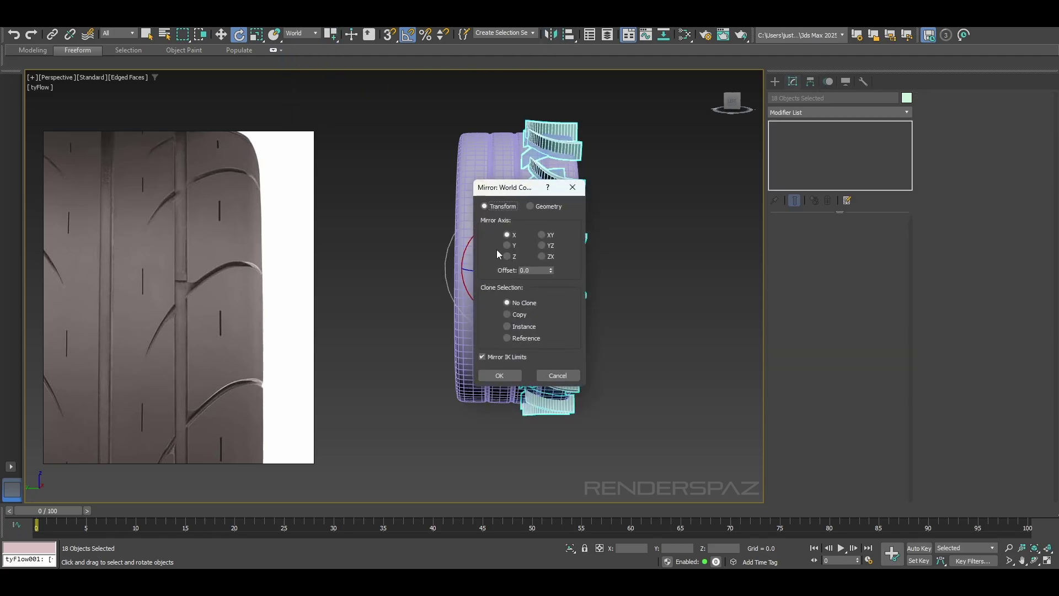
left_click(506, 244)
left_click(508, 314)
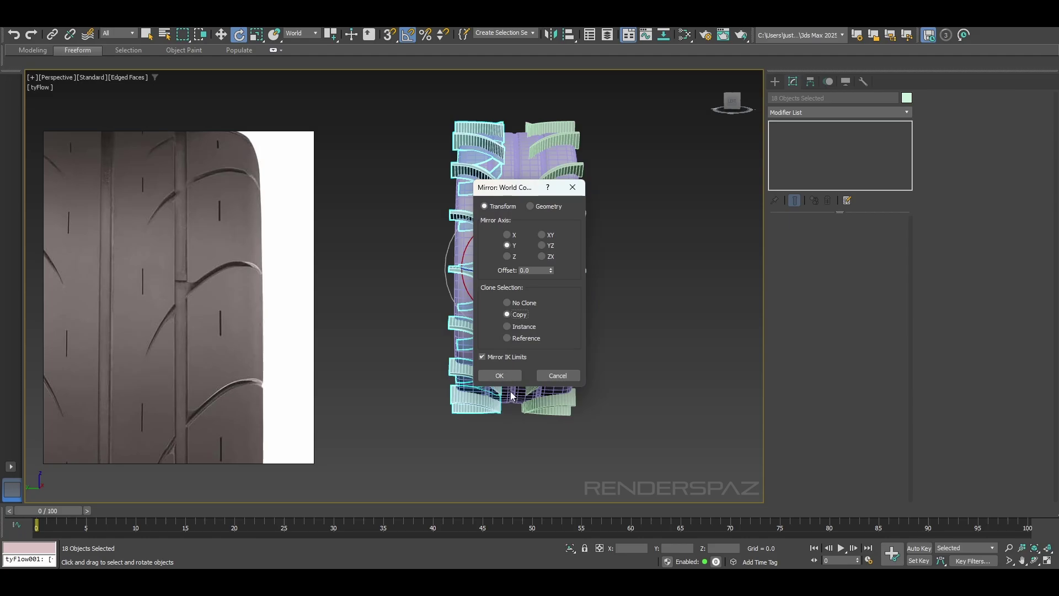
left_click(499, 376)
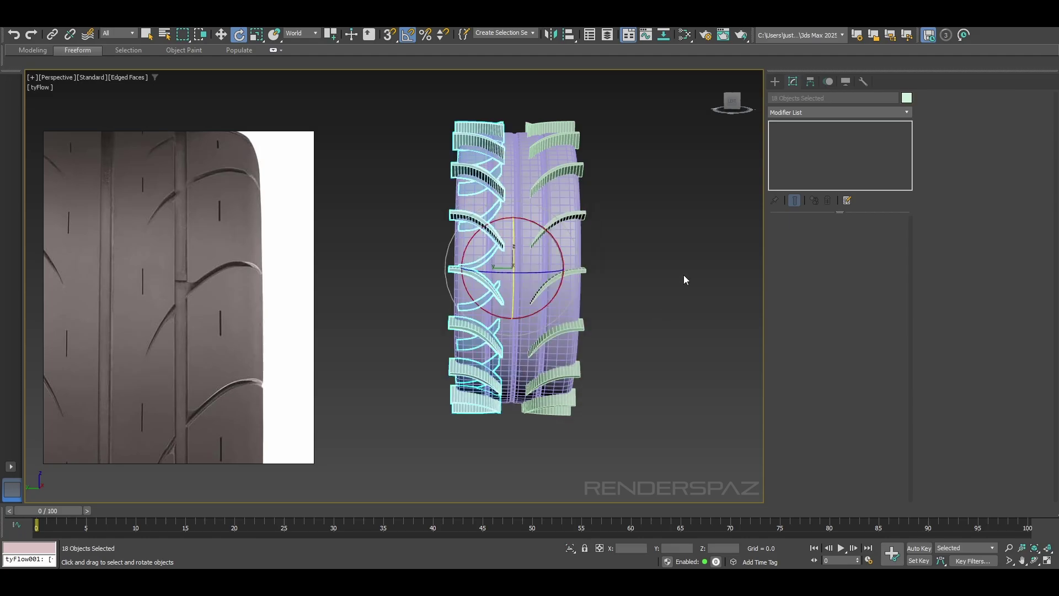
Select all groove pieces on both sides of the tire with Select Similar
left_click(606, 243)
left_click(482, 224)
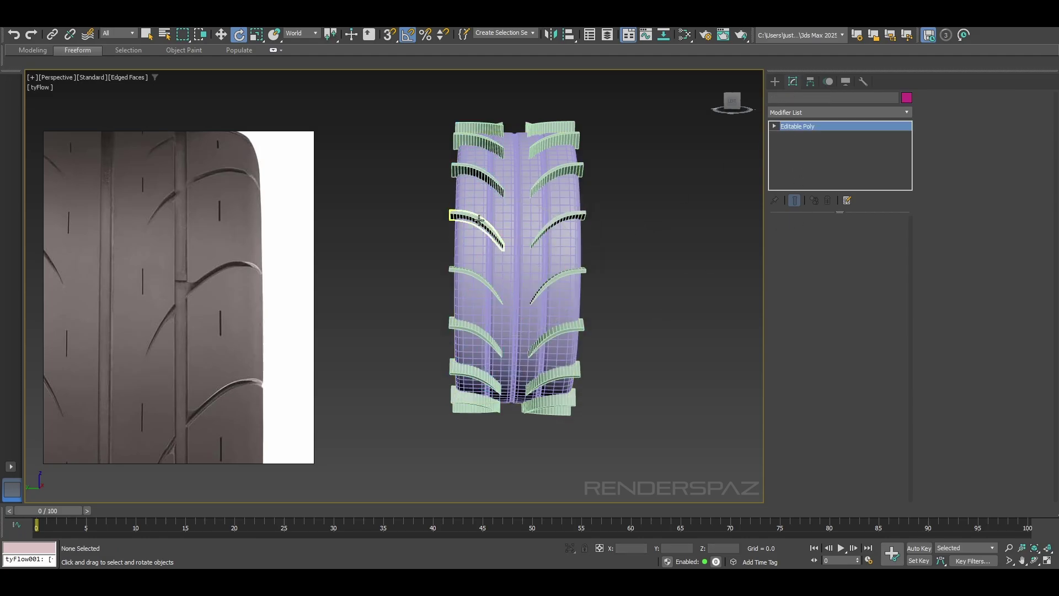
right_click(481, 223)
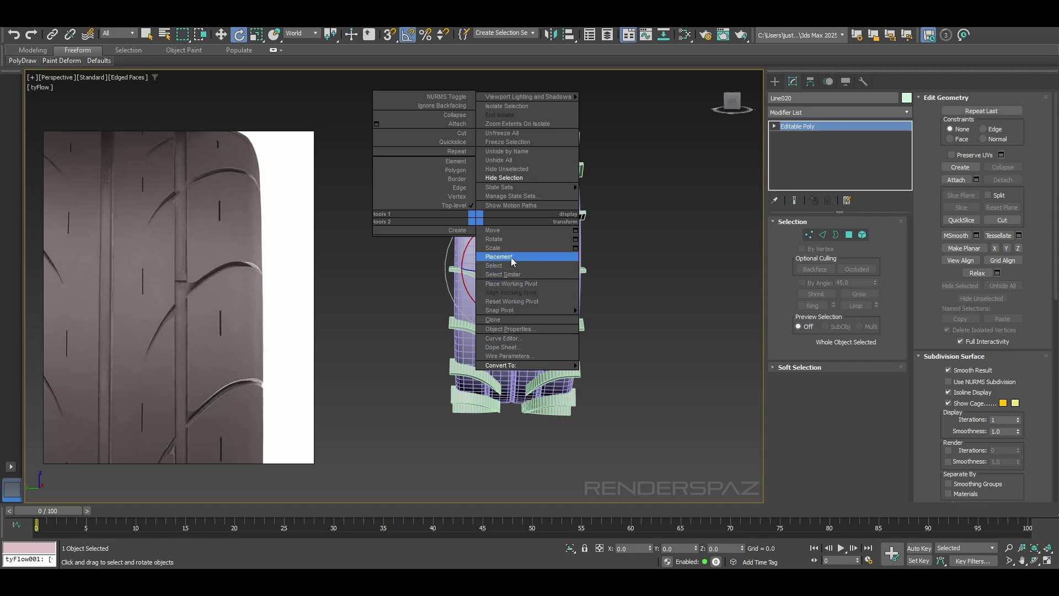
left_click(503, 275)
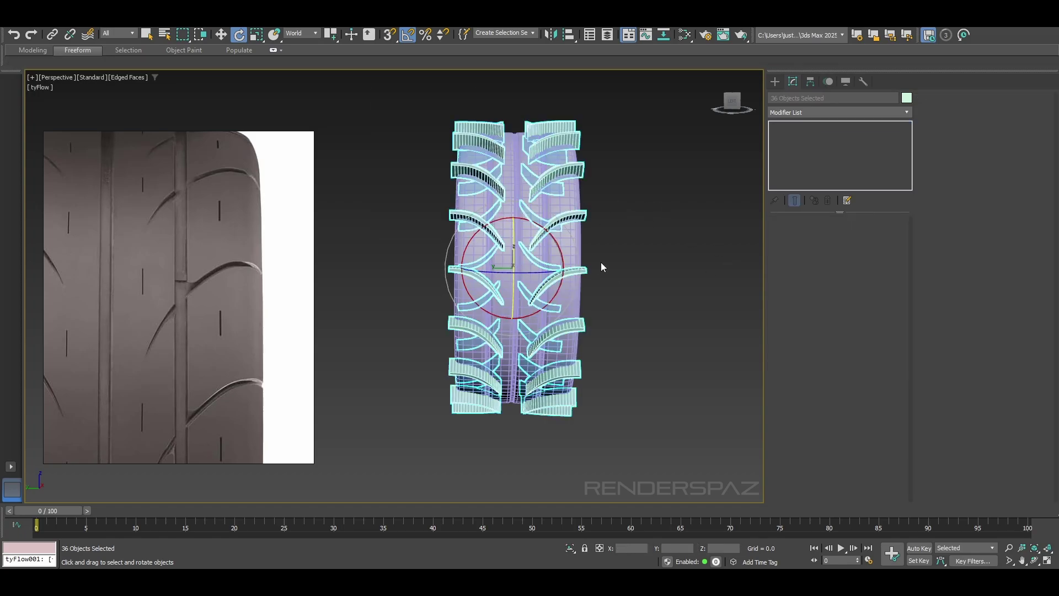
Isolate the selected grooves and attach all the other groove pieces to one of them as a single editable poly
left_click(570, 548)
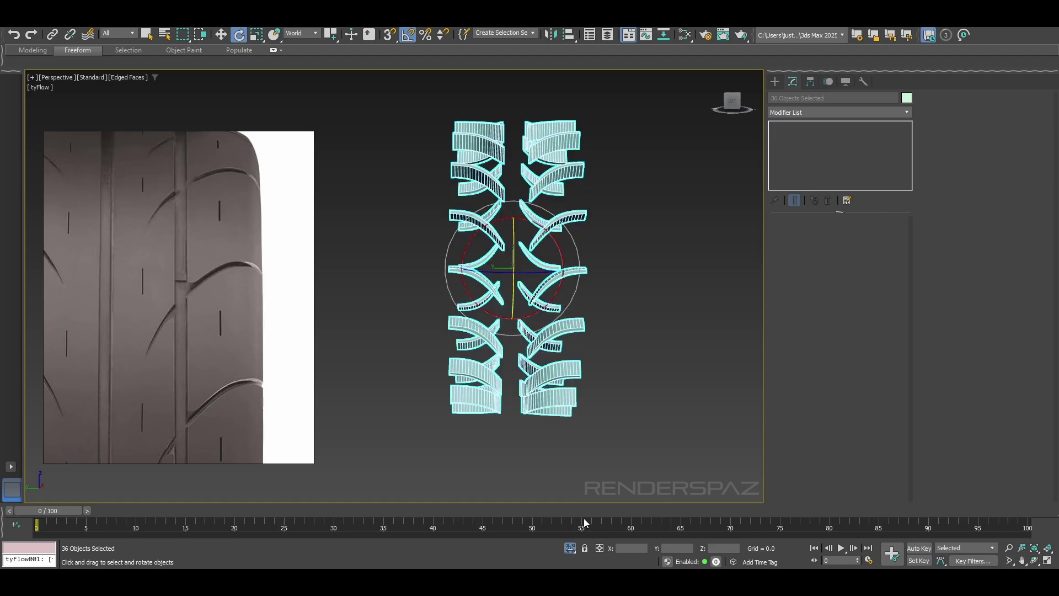
left_click(645, 298)
left_click(560, 334)
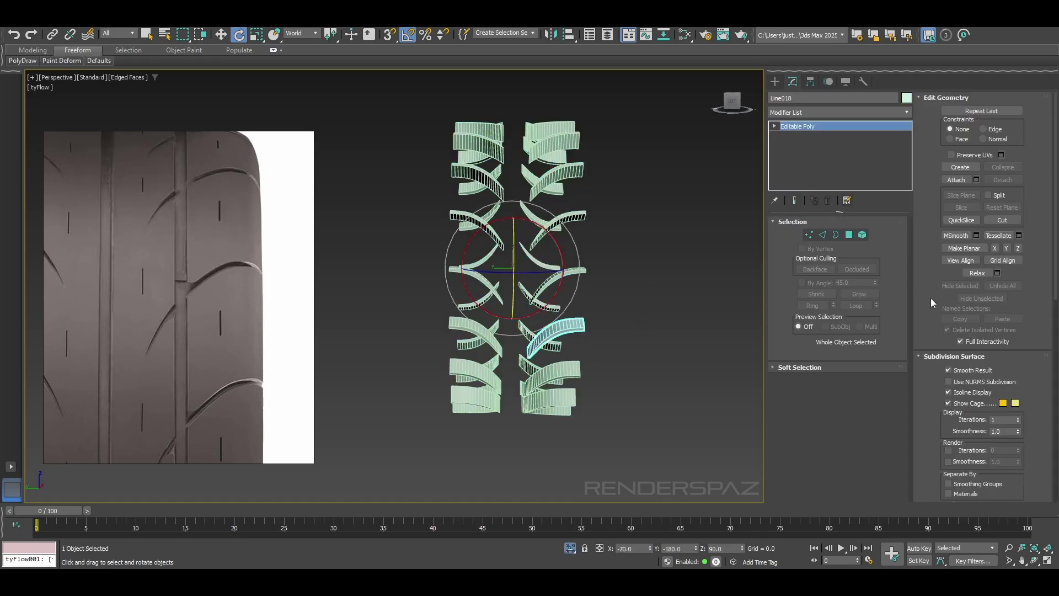
left_click(976, 181)
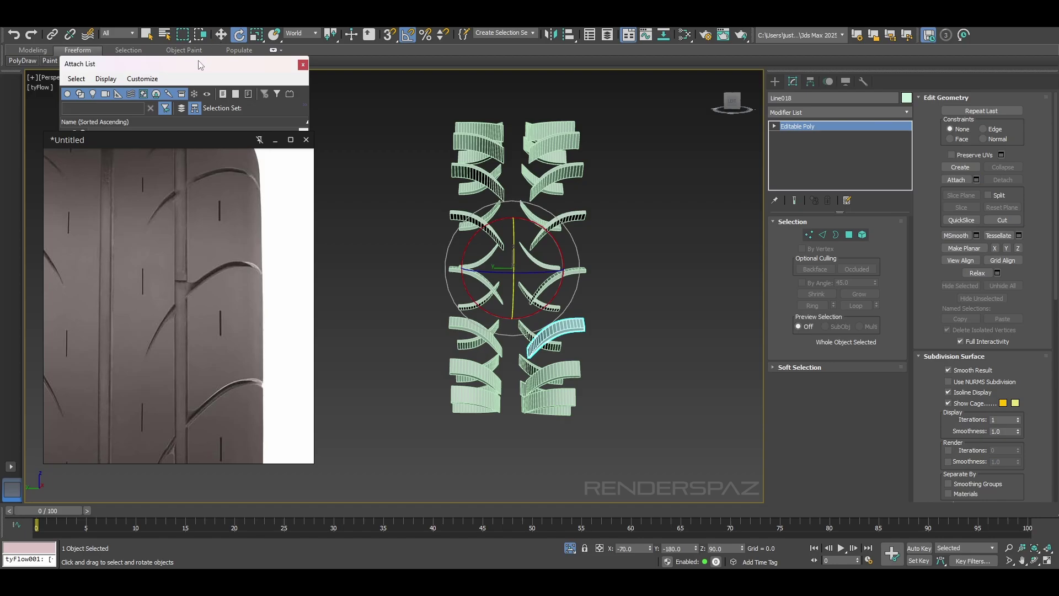
scroll(509, 162, "down", 5)
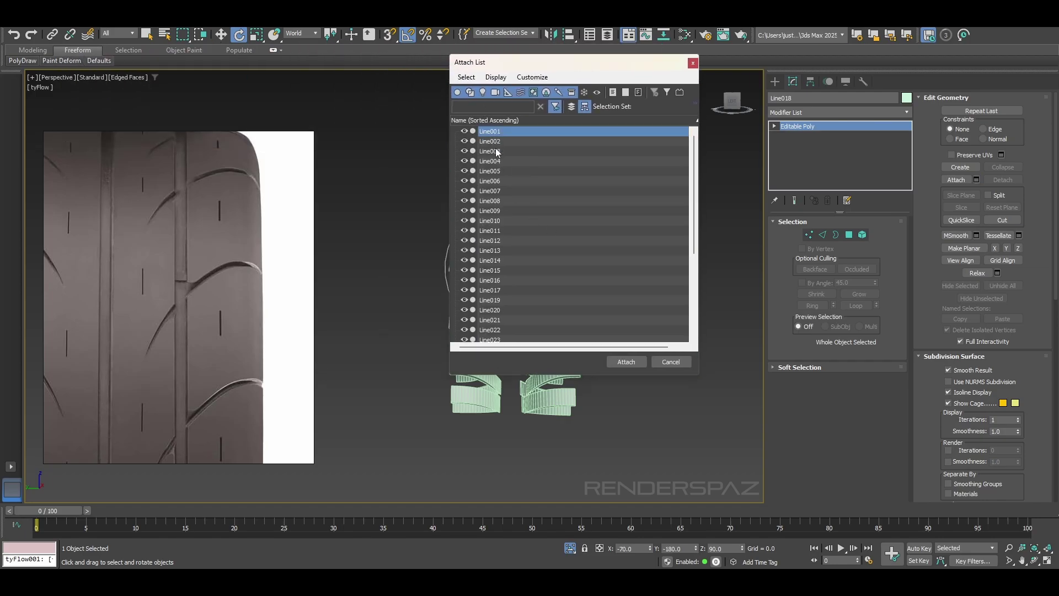
key("ctrl+a")
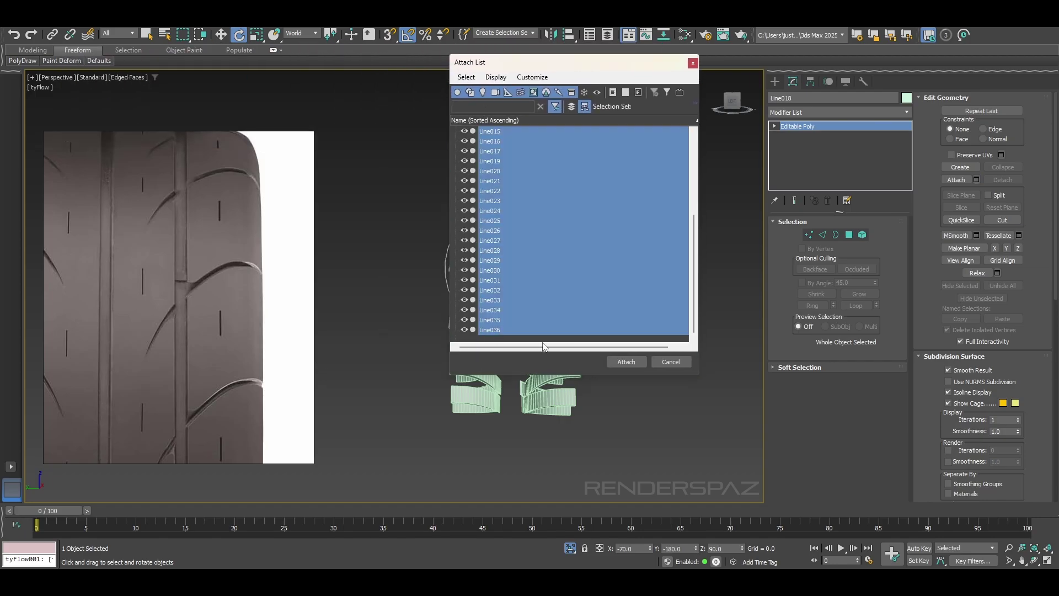
left_click(624, 361)
Unhide all objects and turn off the edged-faces display in the perspective view
left_click(598, 106)
right_click(556, 205)
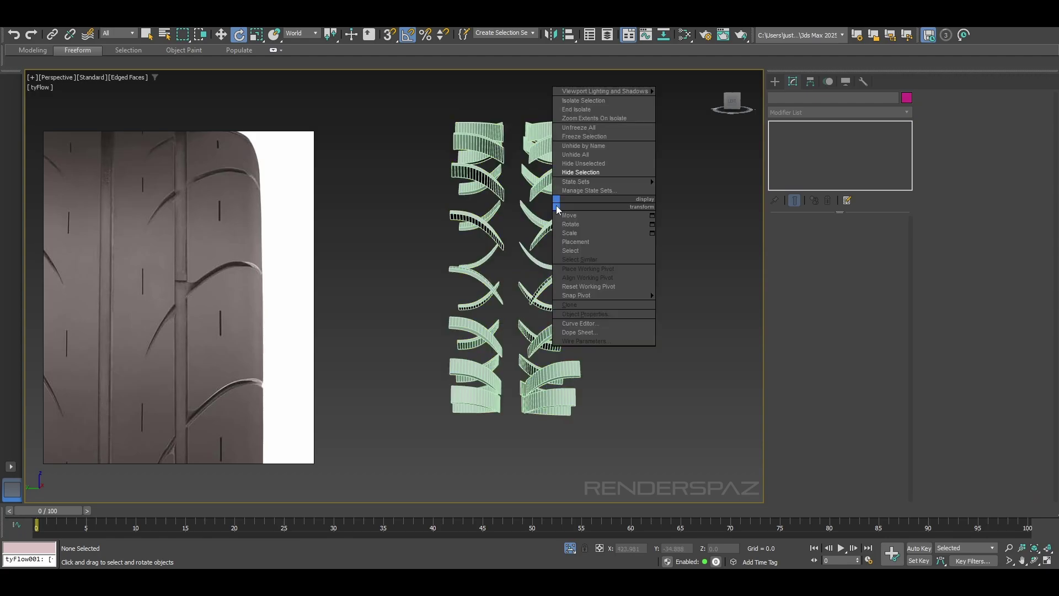
left_click(577, 154)
middle_click_drag(643, 299, 607, 306, "alt")
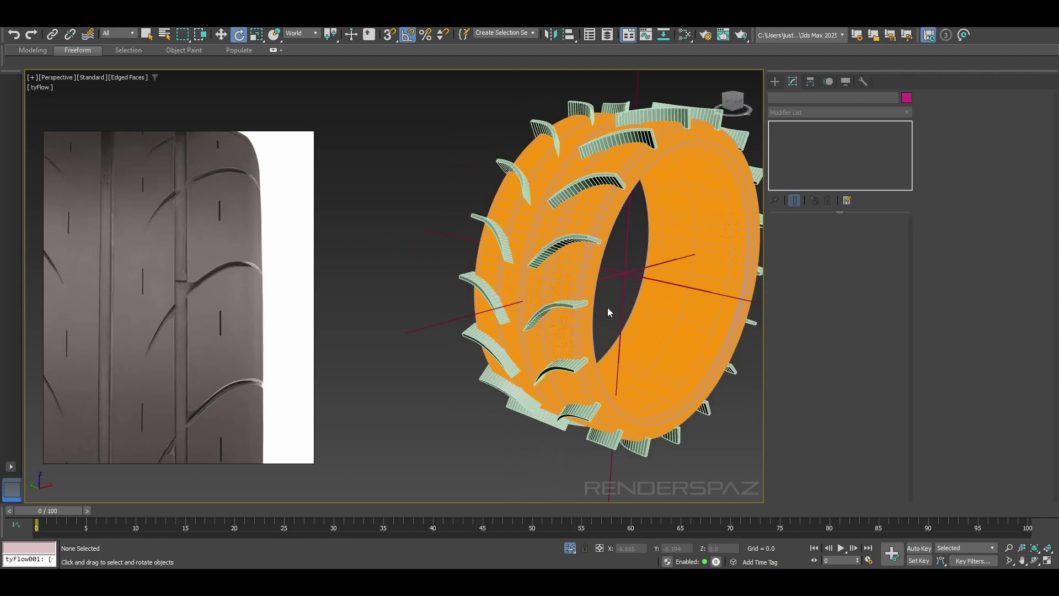
scroll(610, 305, "up", 5)
key("F4")
scroll(491, 217, "down", 4)
middle_click_drag(531, 213, 491, 265, "alt")
scroll(491, 269, "down", 5)
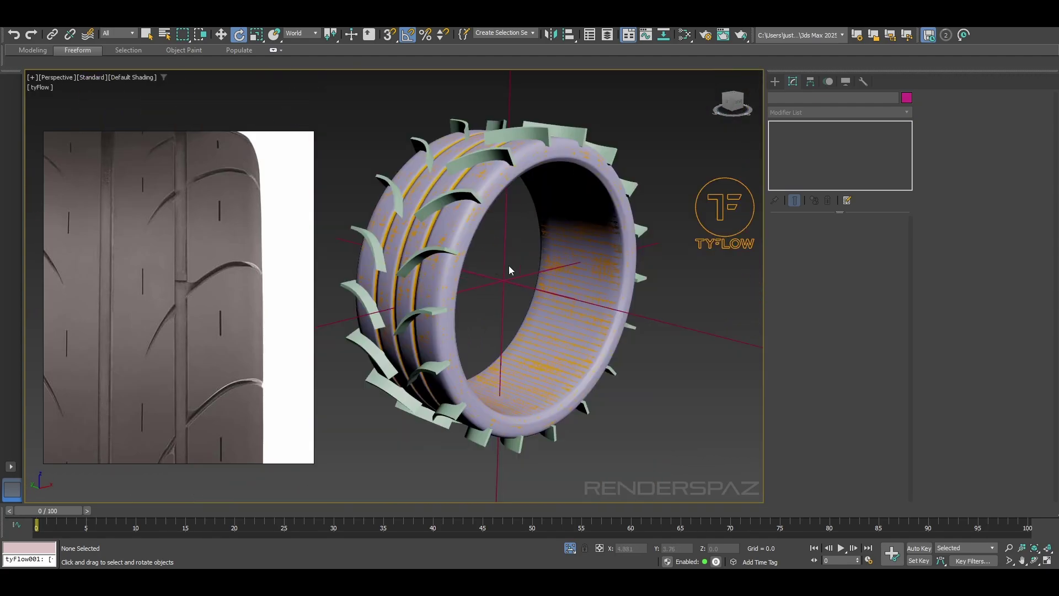
scroll(483, 240, "up", 6)
left_click(483, 240)
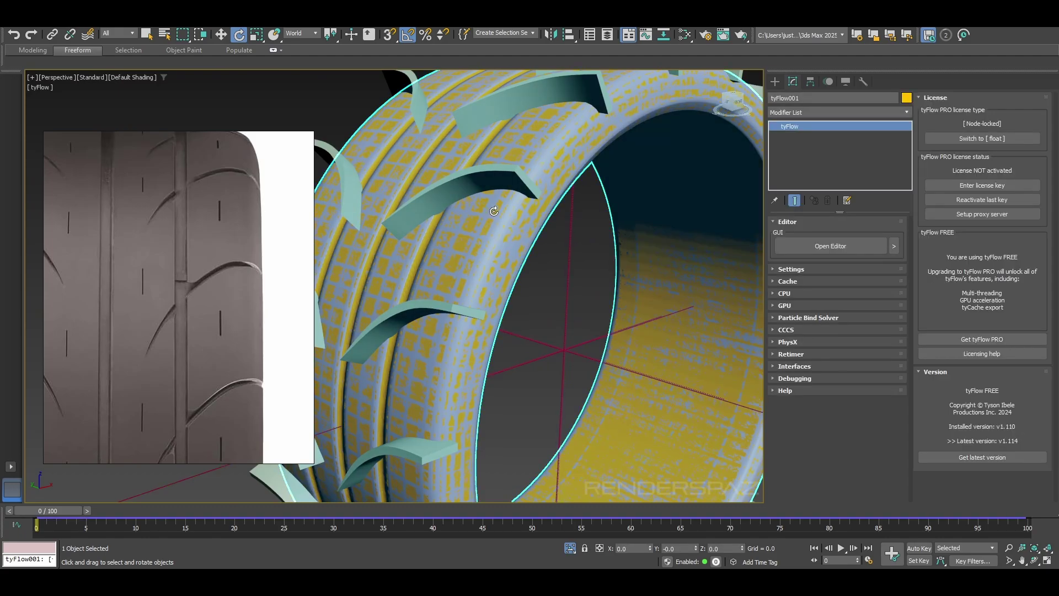
right_click(525, 191)
left_click(525, 174)
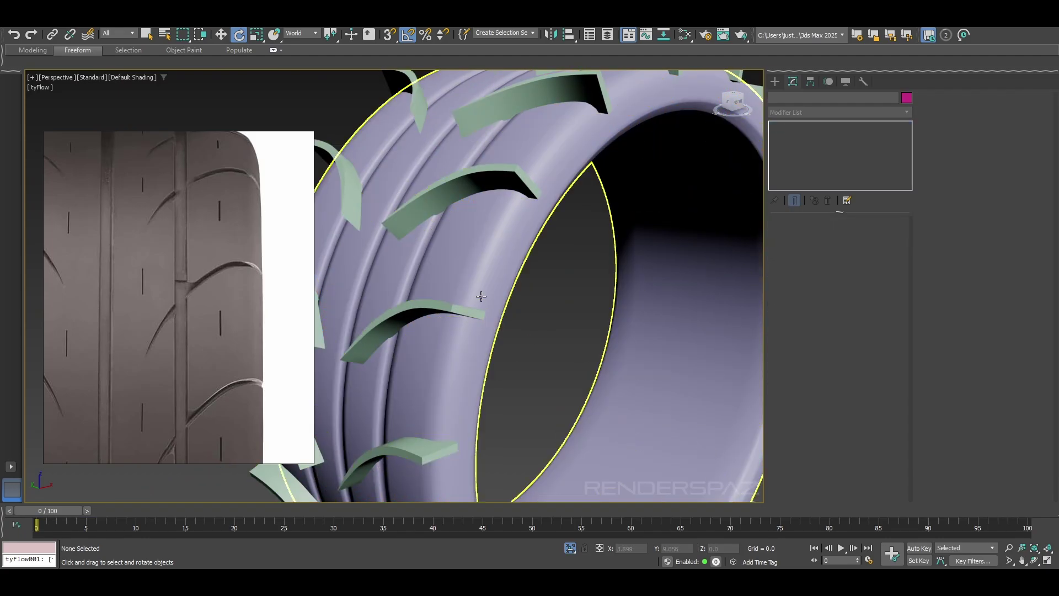
left_click(476, 220)
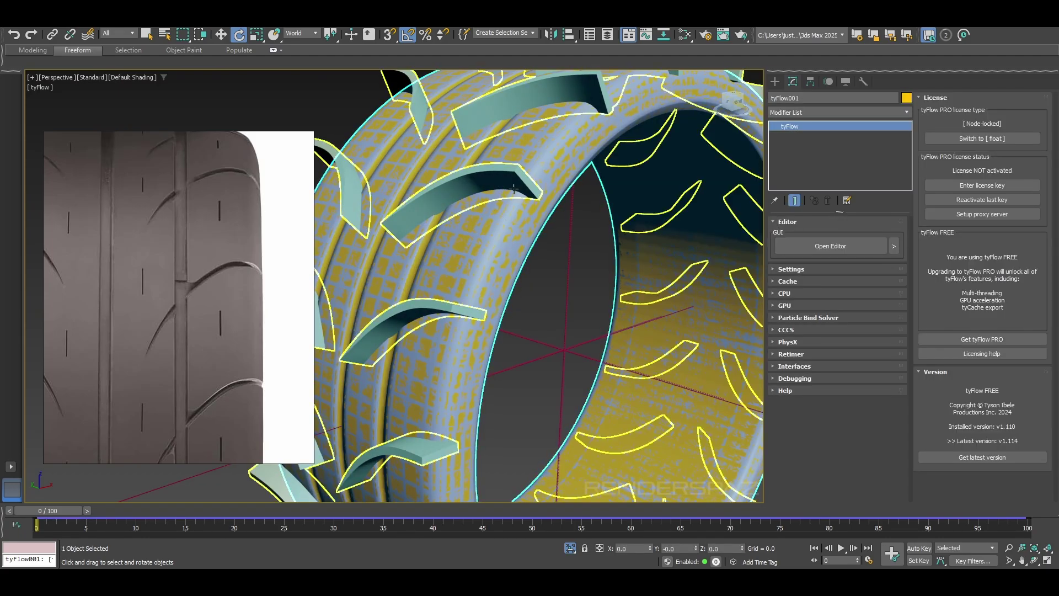
left_click(509, 207)
middle_click_drag(510, 207, 570, 282, "alt")
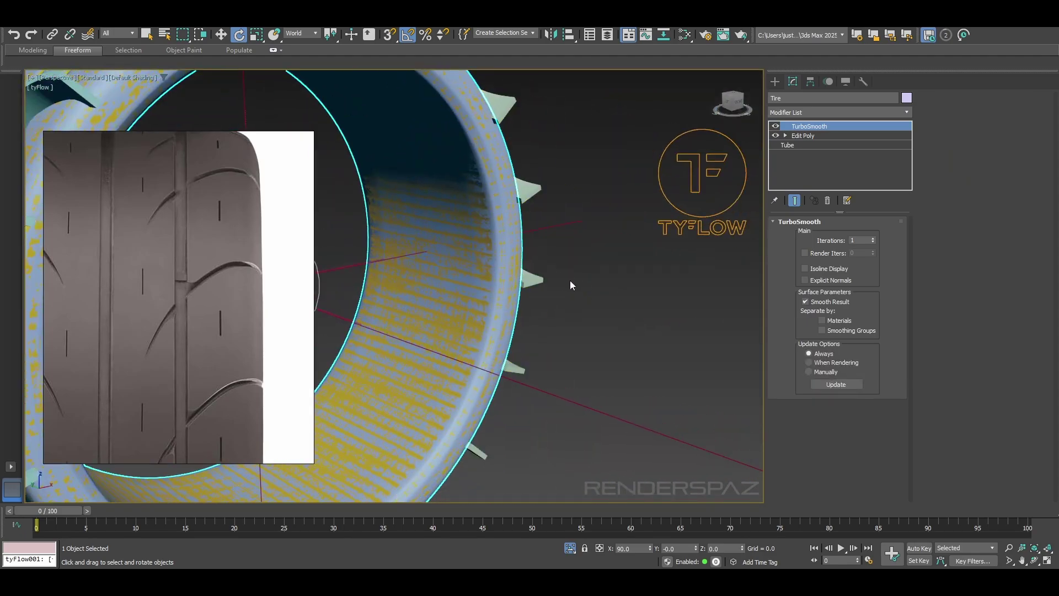
Select the tyFlow object, open its editor and show the settings of the Object to VDB operator
left_click(468, 310)
left_click(470, 312)
left_click(470, 312)
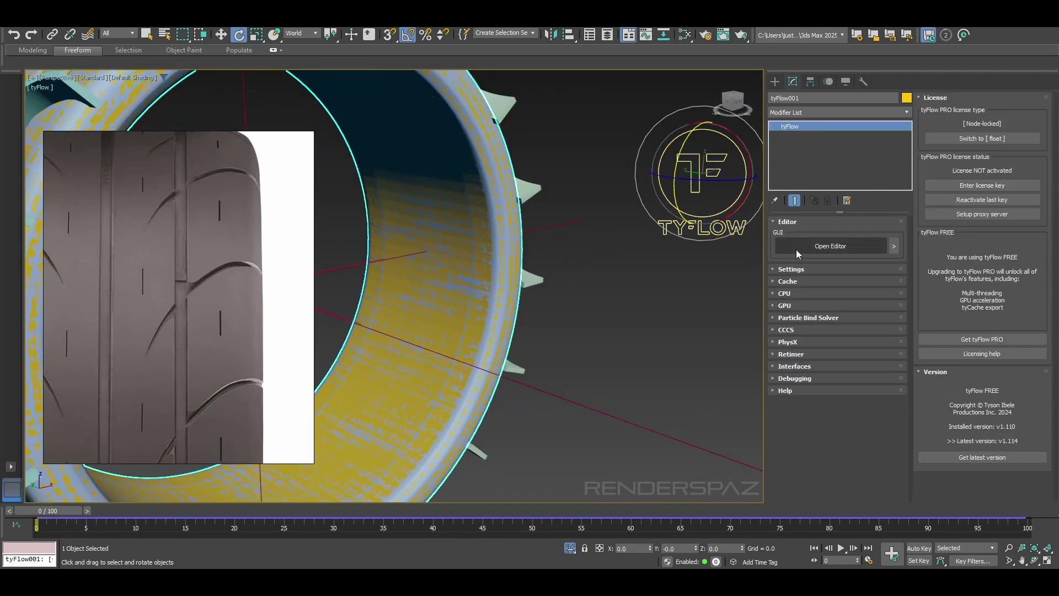
left_click(811, 247)
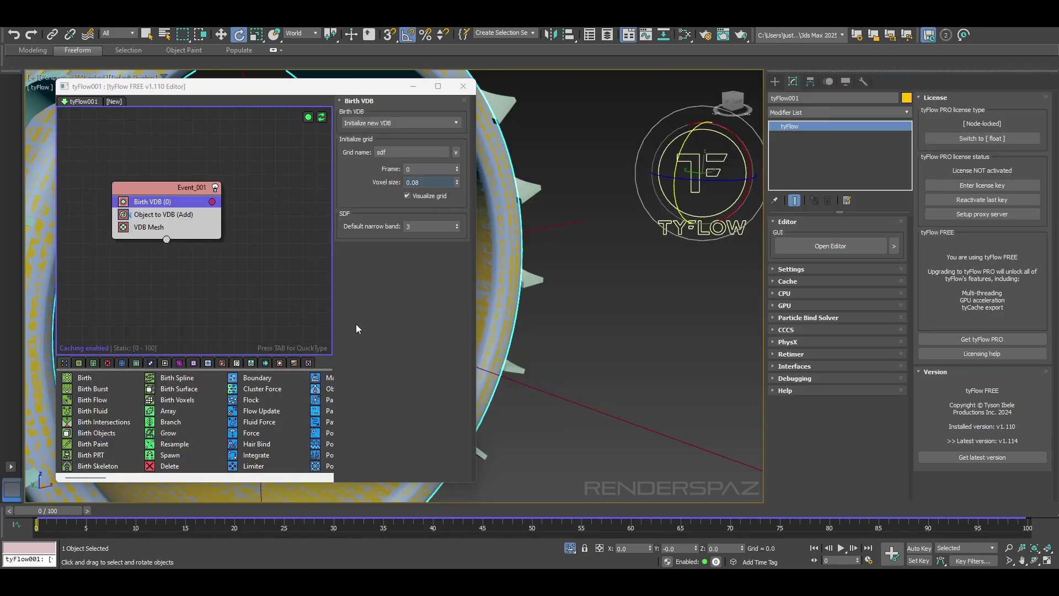
left_click(163, 214)
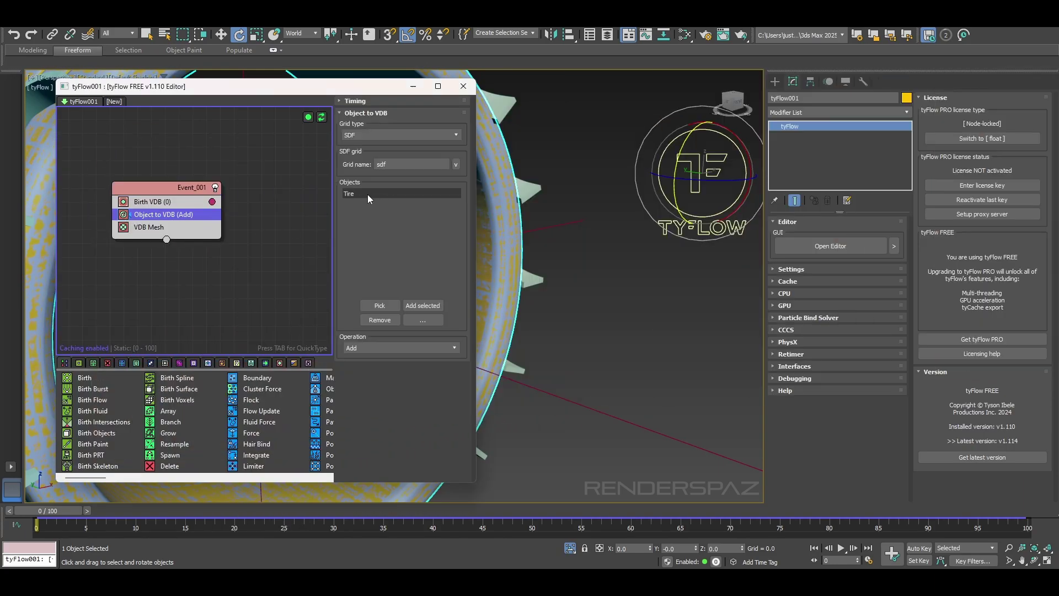
Try adding the attached grooves to the tire's Object to VDB operator and setting its operation to Subtract
left_click(373, 306)
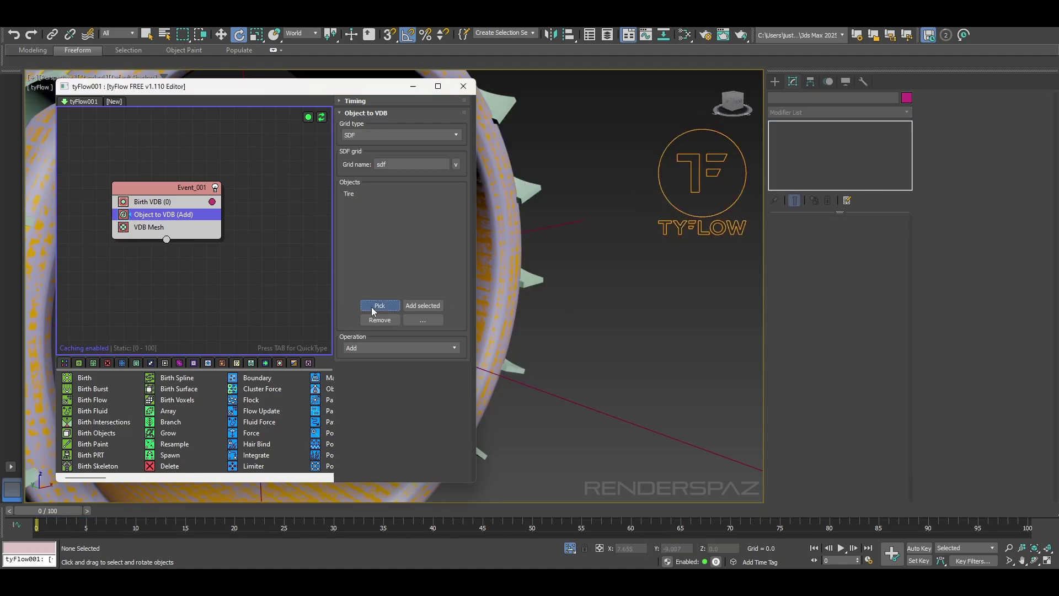
left_click(538, 281)
left_click(355, 204)
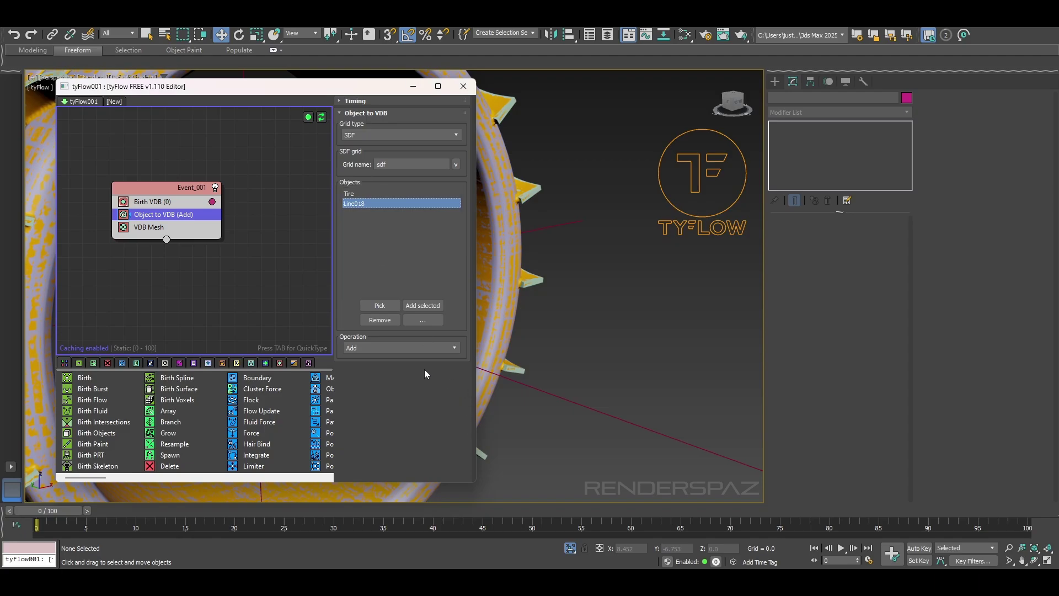
left_click(401, 348)
left_click(388, 389)
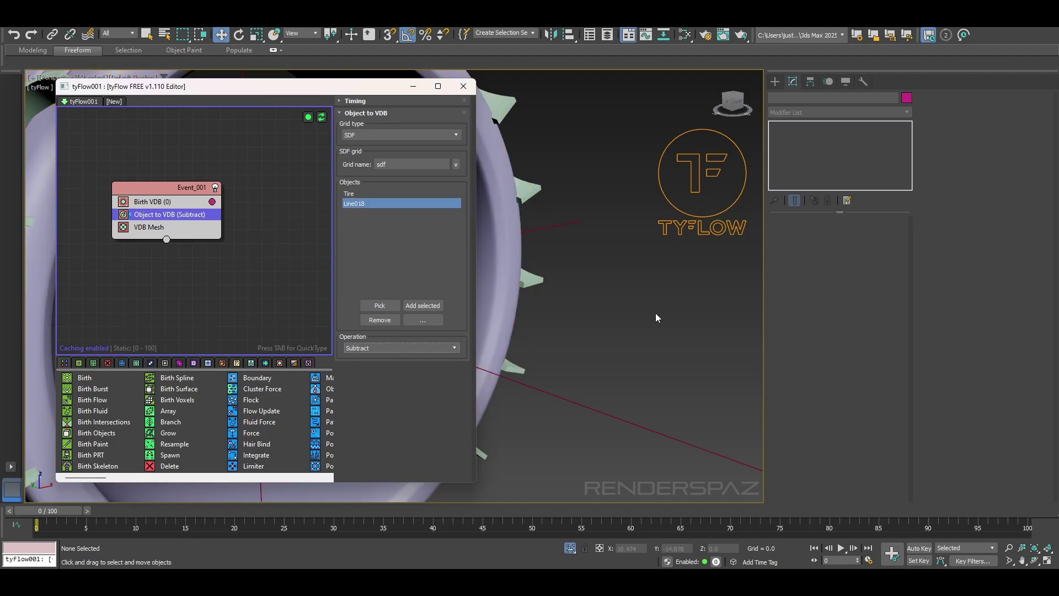
Return the Object to VDB operation to Add and remove Line018 from its object list
mouse_move(528, 343)
middle_mouse_down("alt")
mouse_move(588, 334)
mouse_move(497, 252)
mouse_move(666, 319)
middle_mouse_up("alt")
left_click(524, 277)
scroll(525, 277, "up", 2)
key("F4")
scroll(524, 276, "down", 4)
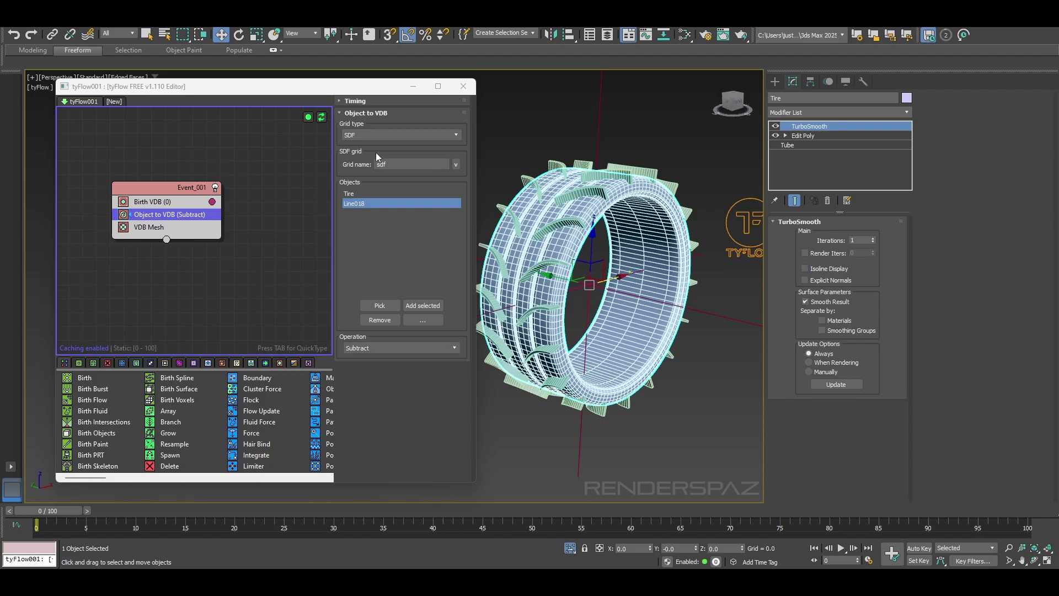
left_click(353, 193)
left_click(376, 348)
left_click(367, 361)
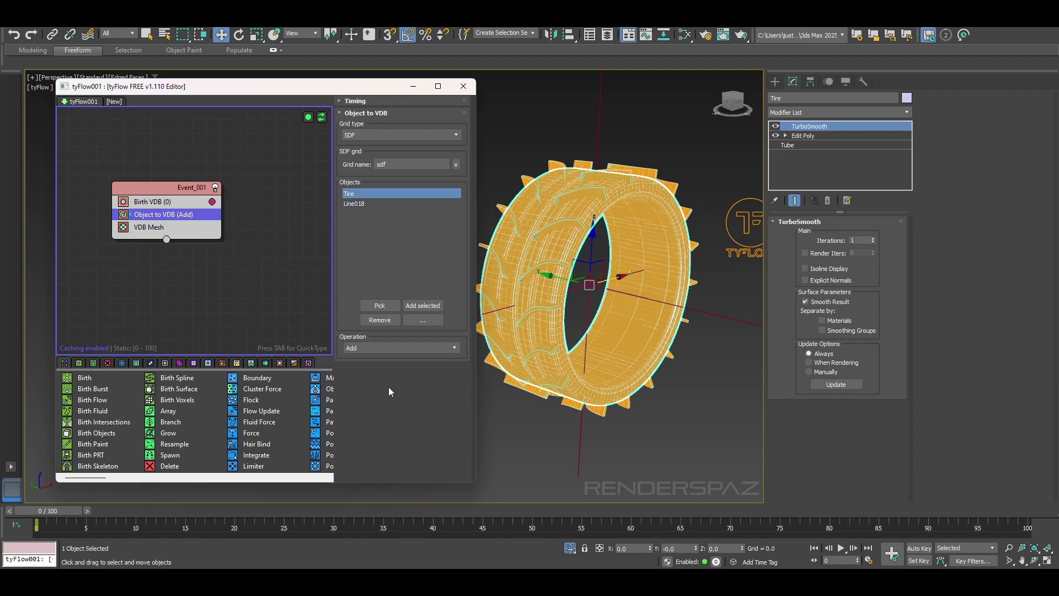
left_click(355, 205)
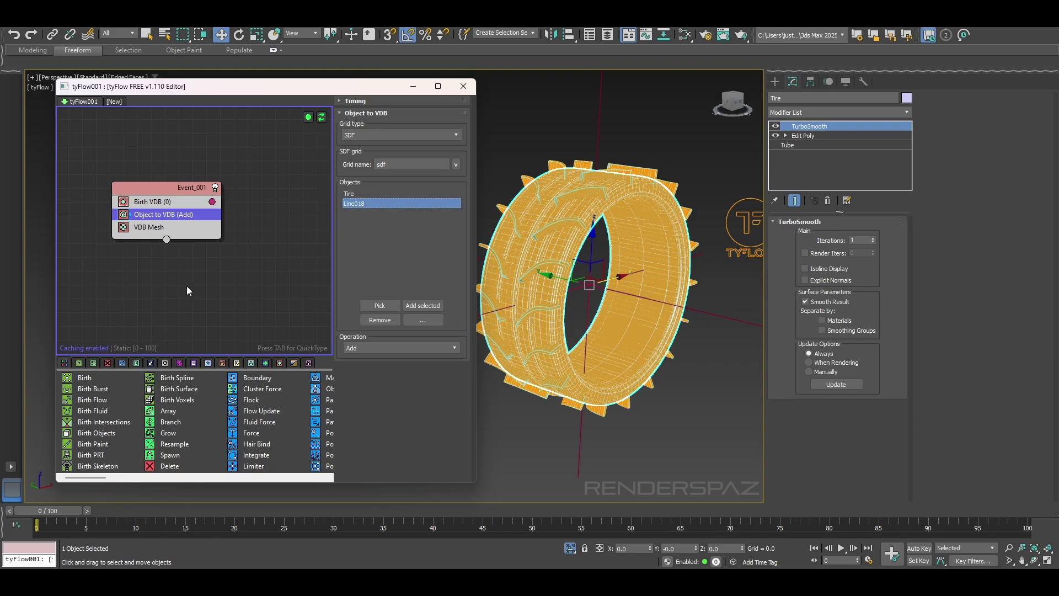
left_click(371, 322)
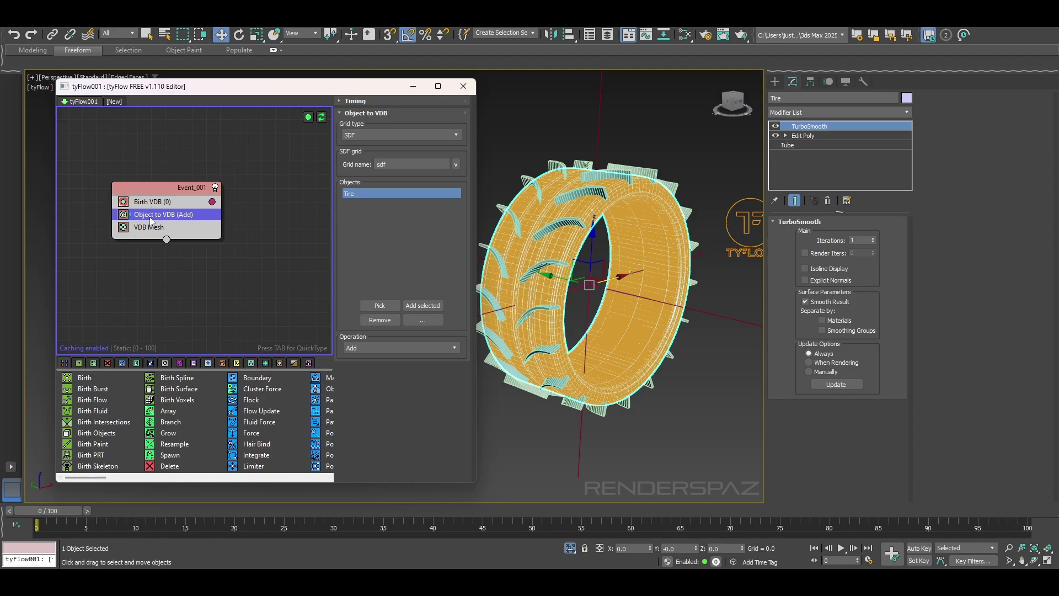
Duplicate the Object to VDB operator above VDB Mesh and remove Tire from the copy's object list
left_click_drag(161, 228, 156, 240)
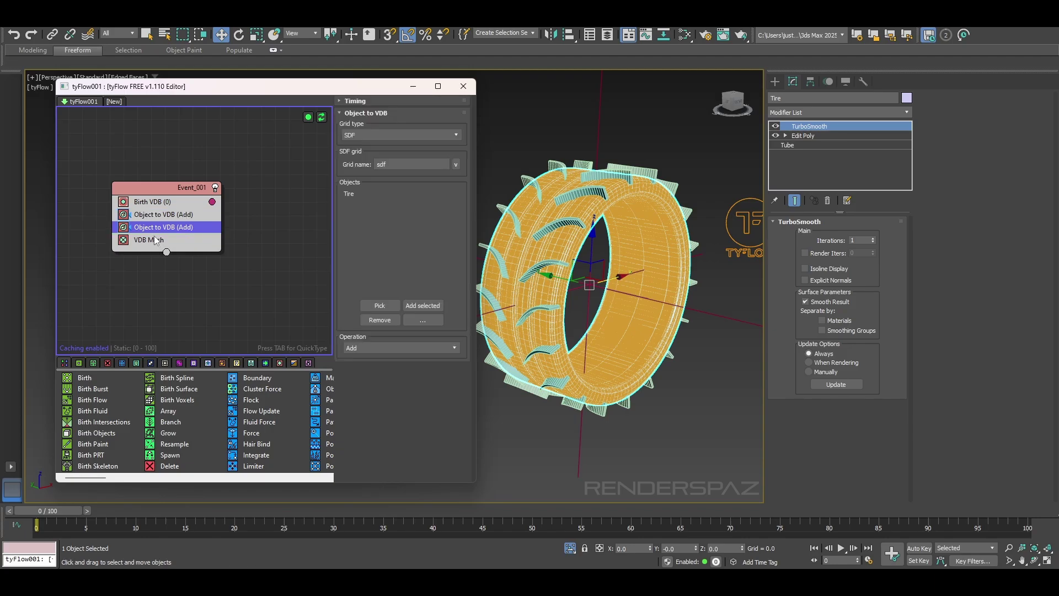
left_click(349, 193)
left_click(380, 320)
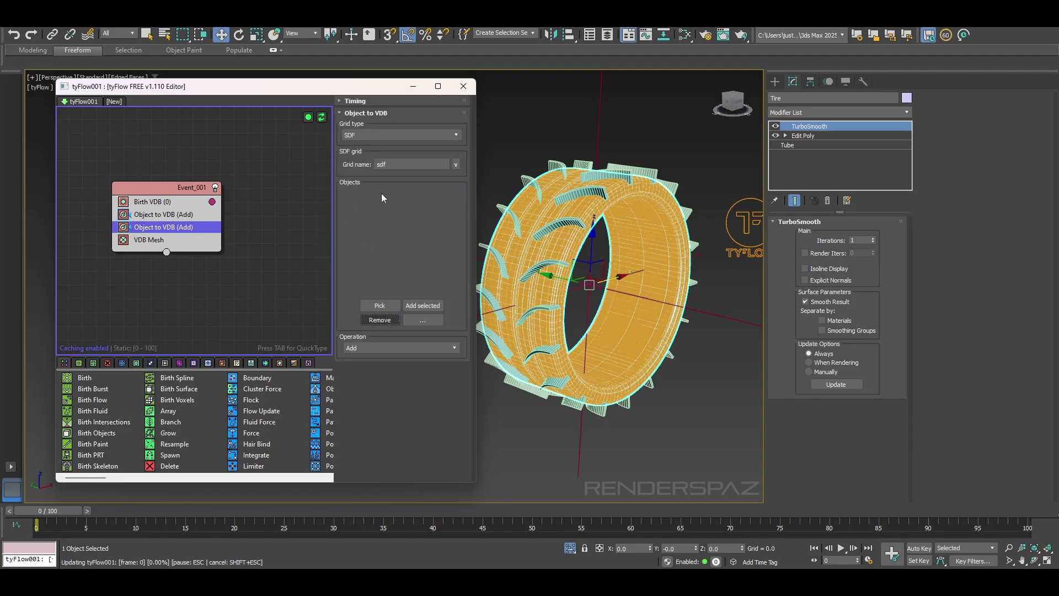
Set the second Object to VDB operator to Subtract and pick the attached grooves as its object
left_click(365, 347)
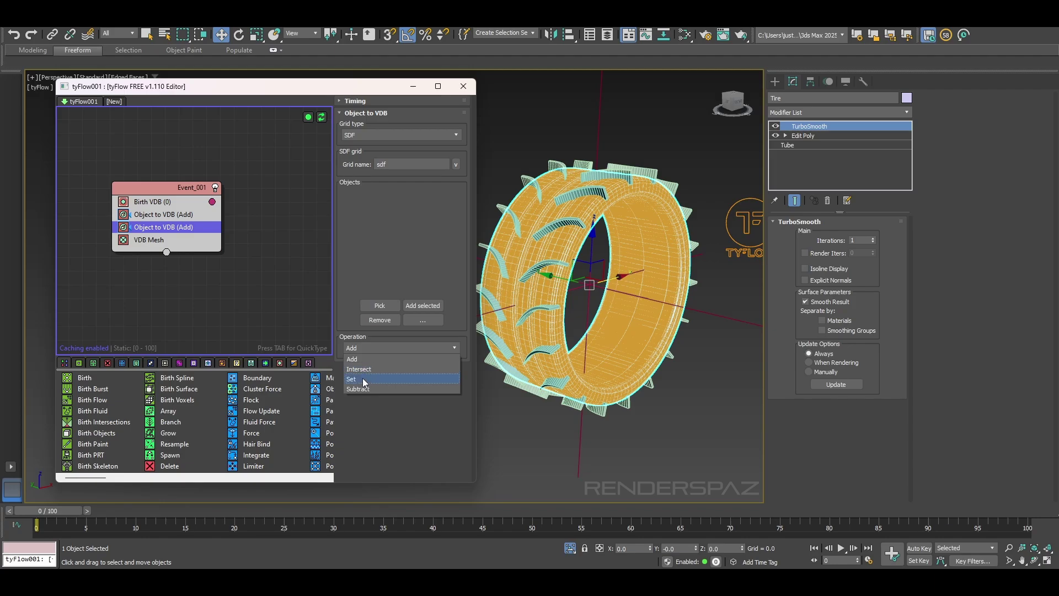
left_click(357, 389)
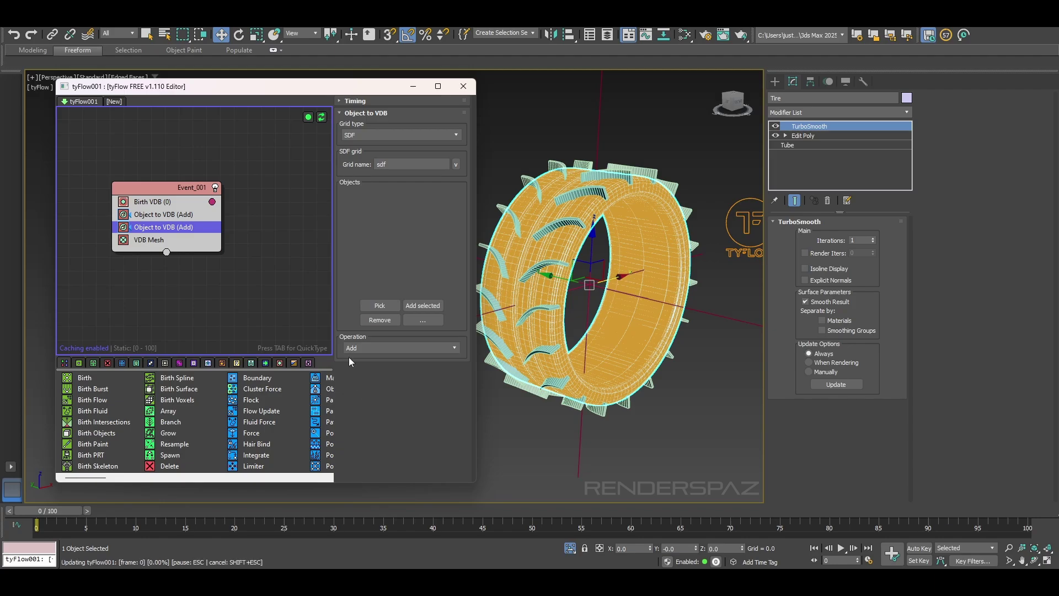
left_click(380, 305)
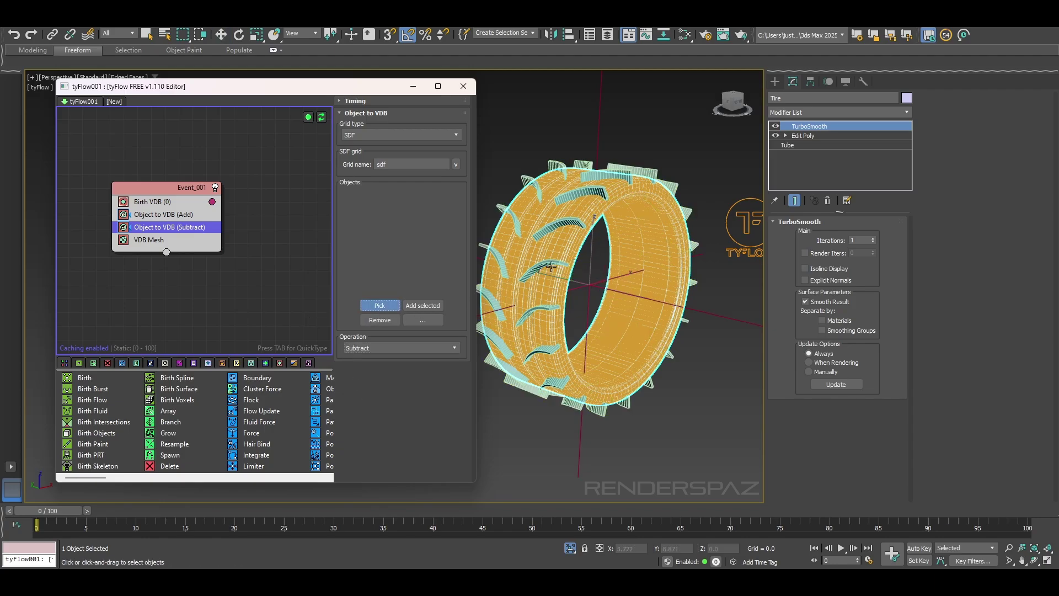
left_click(524, 339)
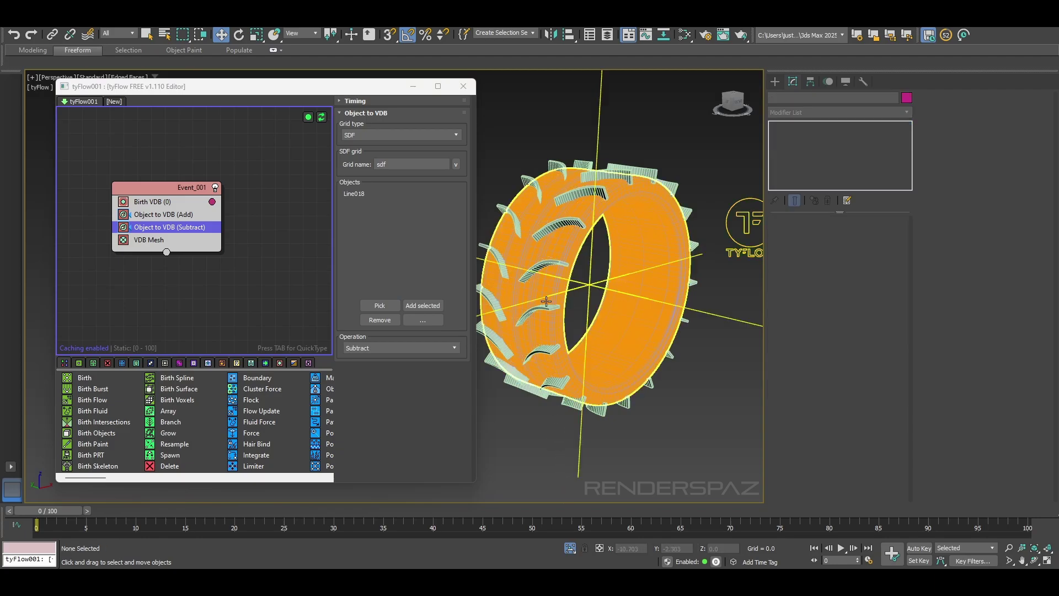
Hide the attached grooves object and the original tire, leaving only the tyFlow mesh displayed
left_click(532, 271)
right_click(532, 269)
left_click(553, 237)
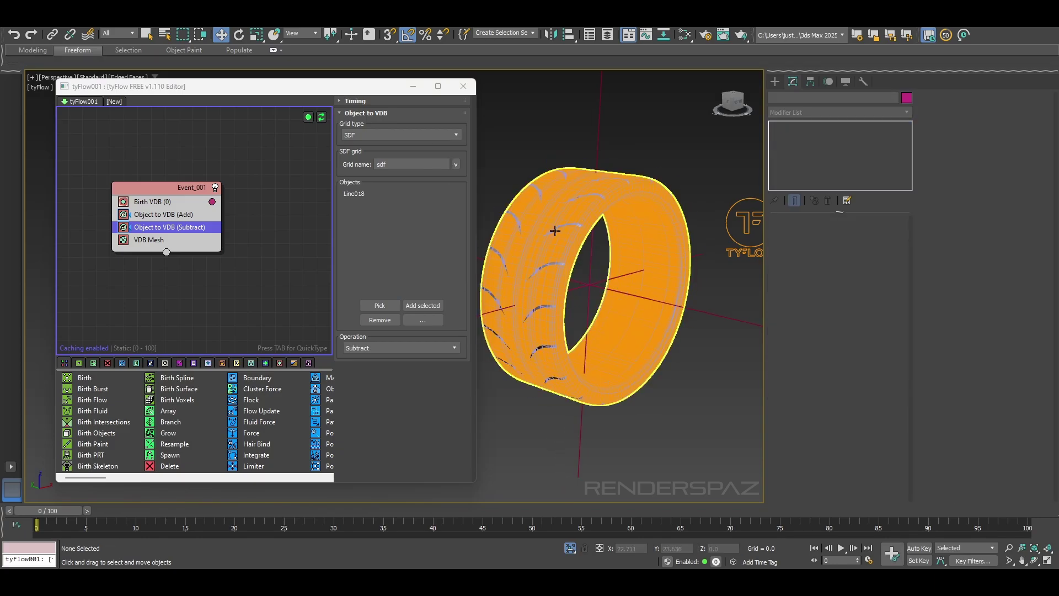
left_click(563, 280)
right_click(561, 282)
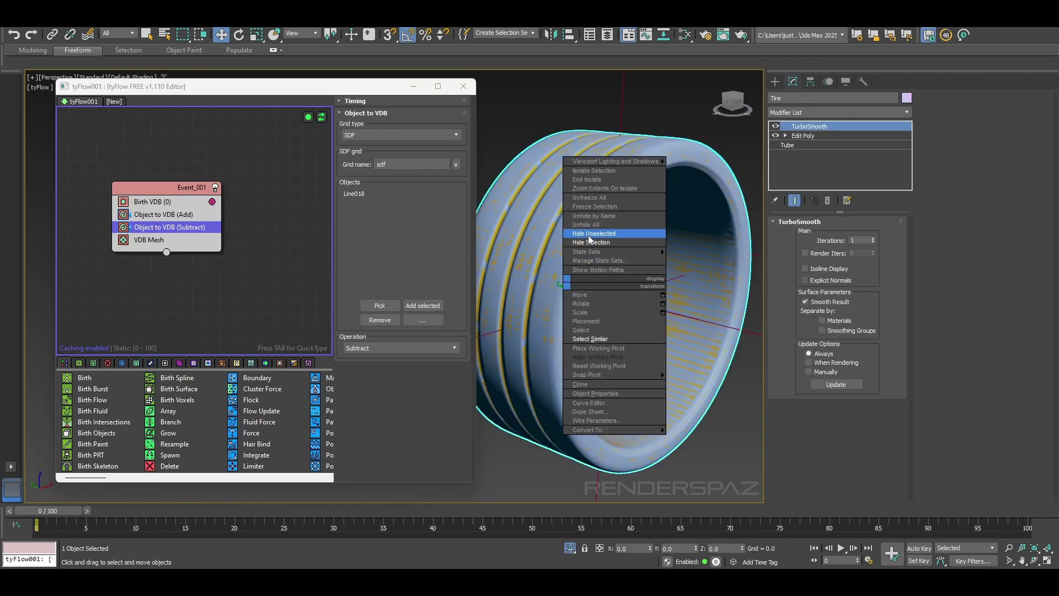
left_click(589, 243)
Examine the grooves carved into the VDB tire mesh from several sides and up close
scroll(606, 311, "down", 5)
middle_click_drag(607, 312, 733, 337, "alt")
scroll(615, 260, "up", 5)
middle_click_drag(684, 303, 620, 339, "alt")
scroll(653, 323, "down", 5)
scroll(563, 191, "up", 4)
scroll(622, 225, "down", 4)
middle_click_drag(545, 173, 723, 257, "alt")
scroll(578, 227, "up", 4)
scroll(704, 241, "down", 6)
middle_click_drag(579, 228, 698, 303, "alt")
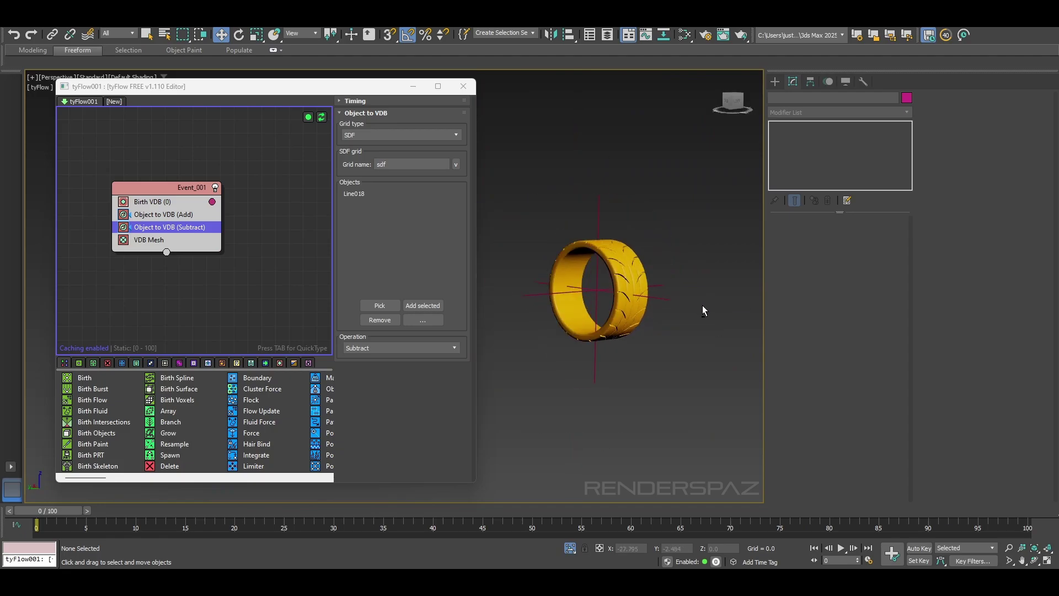
scroll(572, 260, "up", 4)
mouse_move(572, 260)
middle_mouse_down("alt")
mouse_move(650, 248)
mouse_move(610, 220)
mouse_move(562, 275)
mouse_move(705, 293)
mouse_move(651, 274)
mouse_move(646, 250)
mouse_move(576, 271)
middle_mouse_up("alt")
scroll(577, 270, "up", 5)
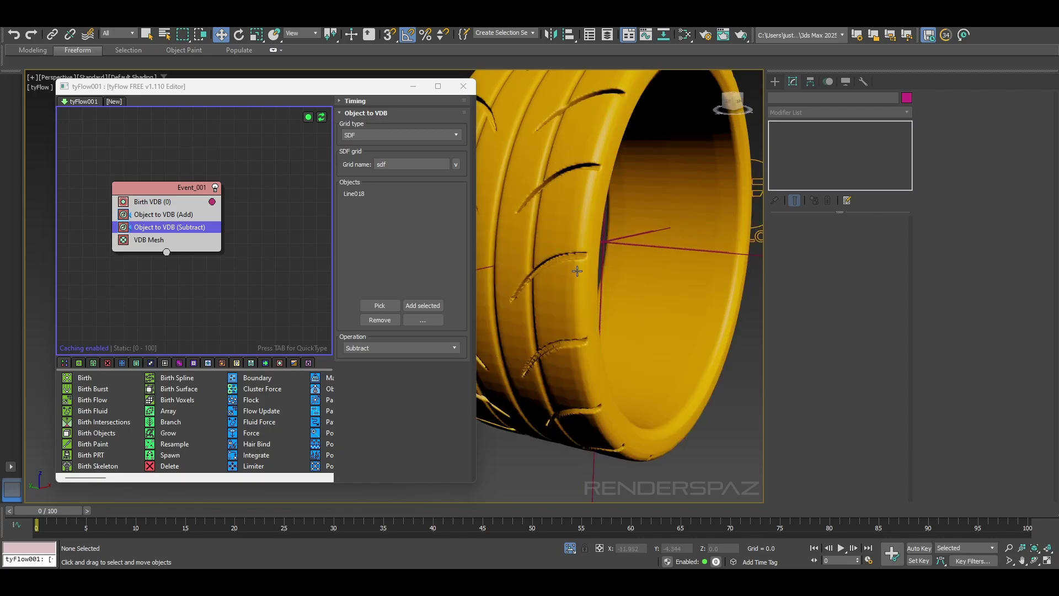
scroll(620, 235, "up", 5)
scroll(589, 229, "down", 2)
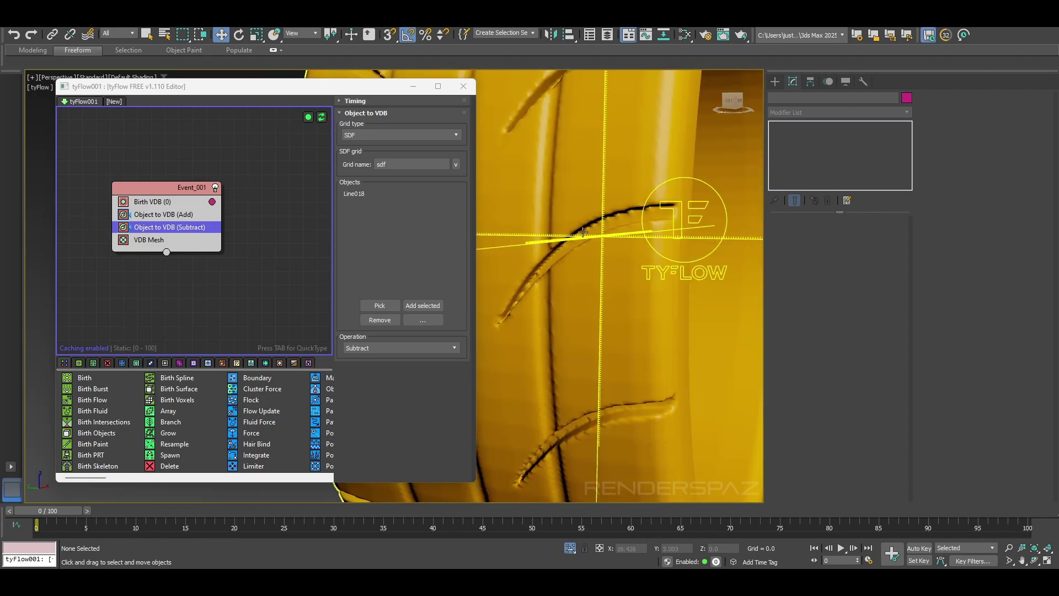
scroll(578, 369, "down", 5)
middle_click_drag(564, 358, 660, 302, "alt")
scroll(585, 318, "down", 5)
scroll(697, 335, "down", 2)
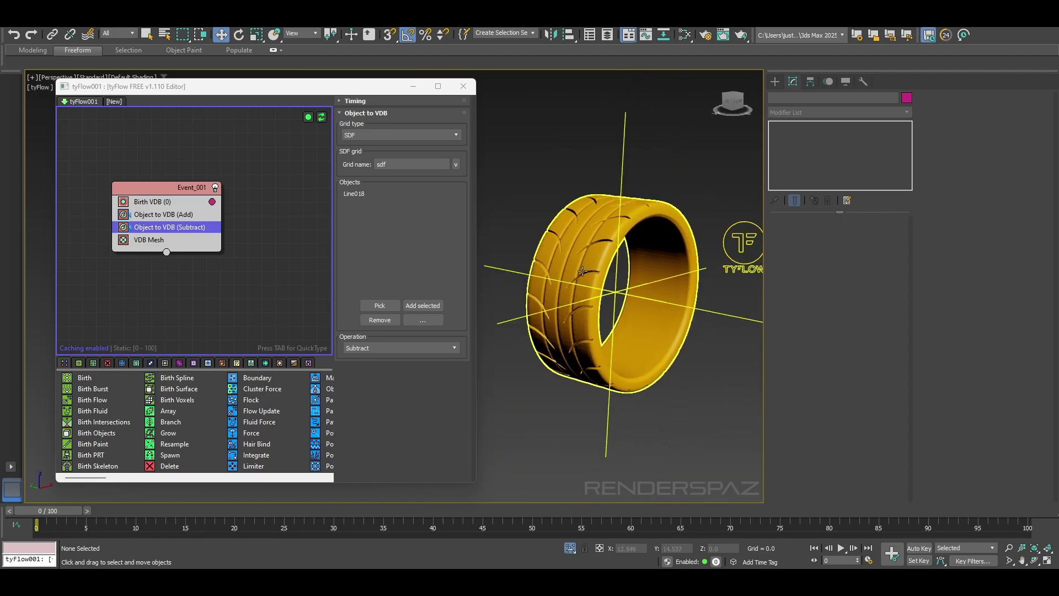
scroll(594, 300, "up", 5)
scroll(596, 308, "down", 5)
middle_click_drag(596, 309, 617, 268)
scroll(636, 290, "down", 2)
scroll(623, 188, "down", 1)
scroll(650, 229, "up", 5)
scroll(617, 259, "up", 2)
middle_click_drag(684, 275, 620, 275)
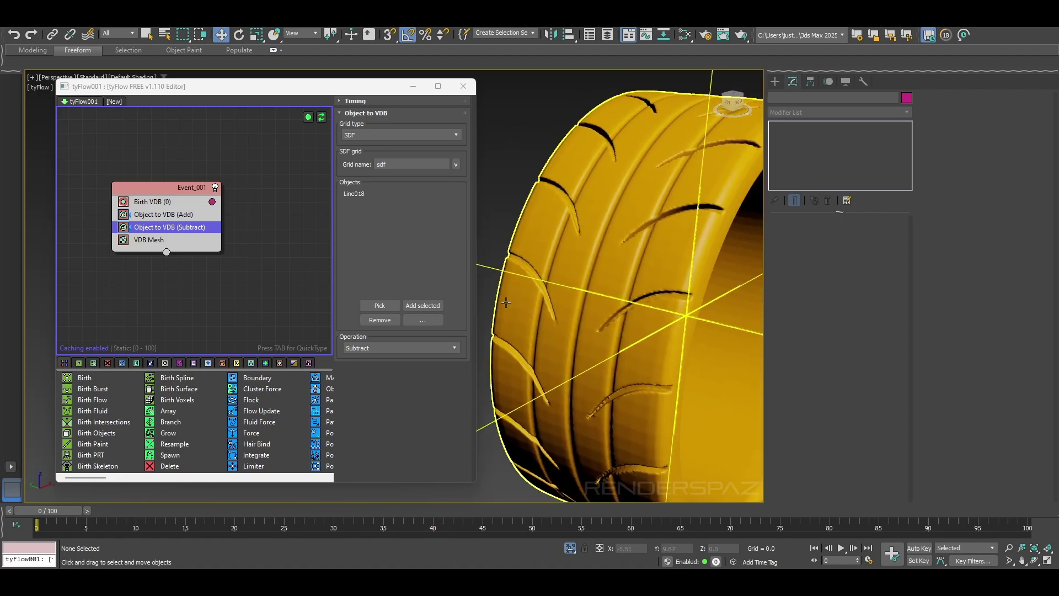
Unhide all hidden objects to bring back the grooves and original tire, and view the tread squarely from the Left
scroll(615, 380, "down", 4)
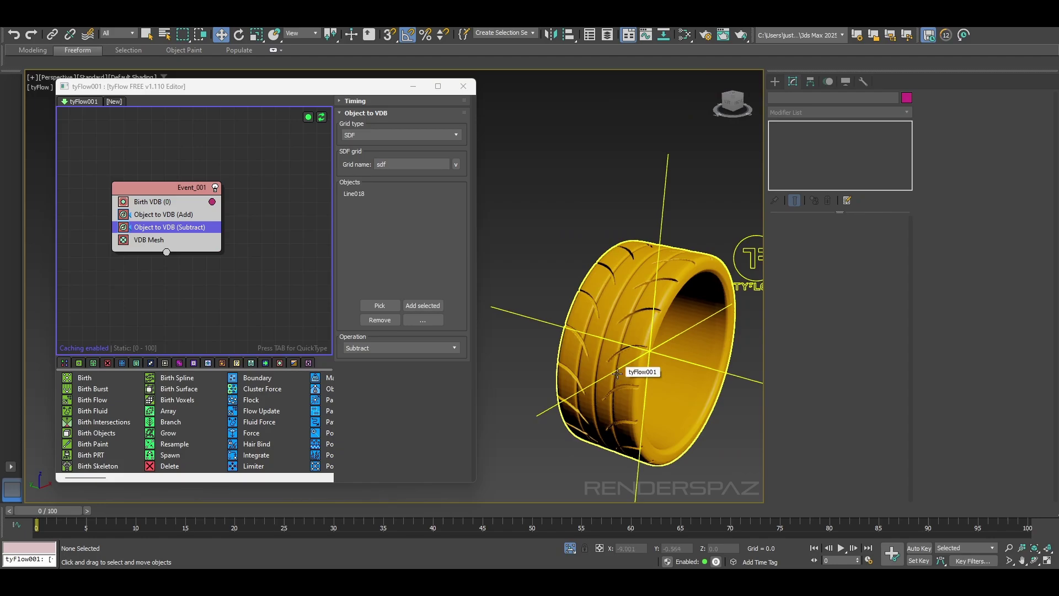
middle_click_drag(617, 373, 669, 342, "alt")
right_click(645, 310)
left_click(659, 262)
middle_click_drag(689, 292, 632, 403)
scroll(724, 328, "up", 4)
key("f")
key("l")
middle_click_drag(563, 391, 615, 393)
scroll(609, 394, "down", 5)
scroll(573, 401, "up", 3)
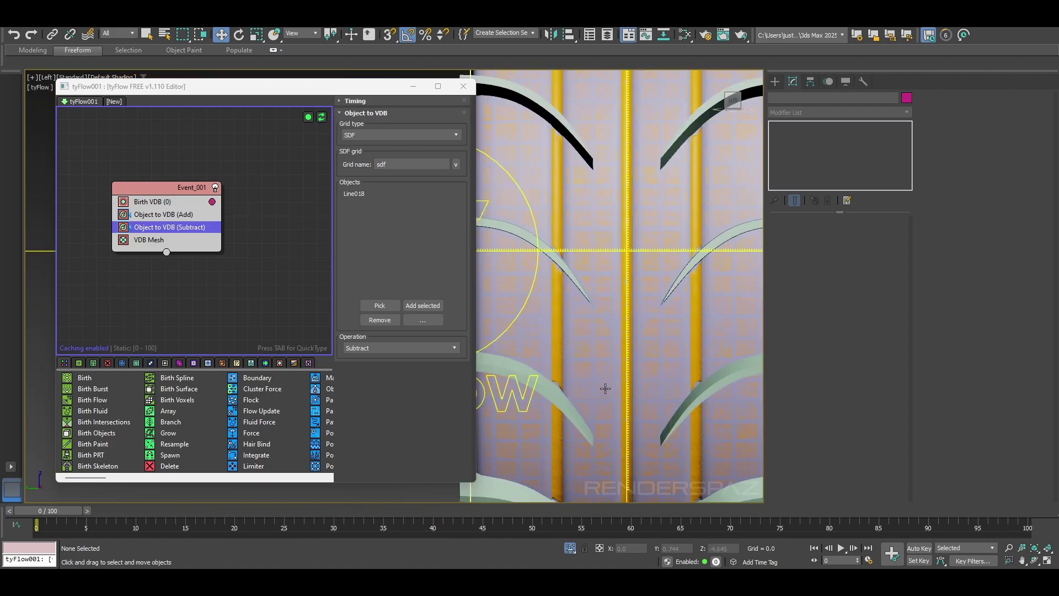
scroll(605, 386, "up", 1)
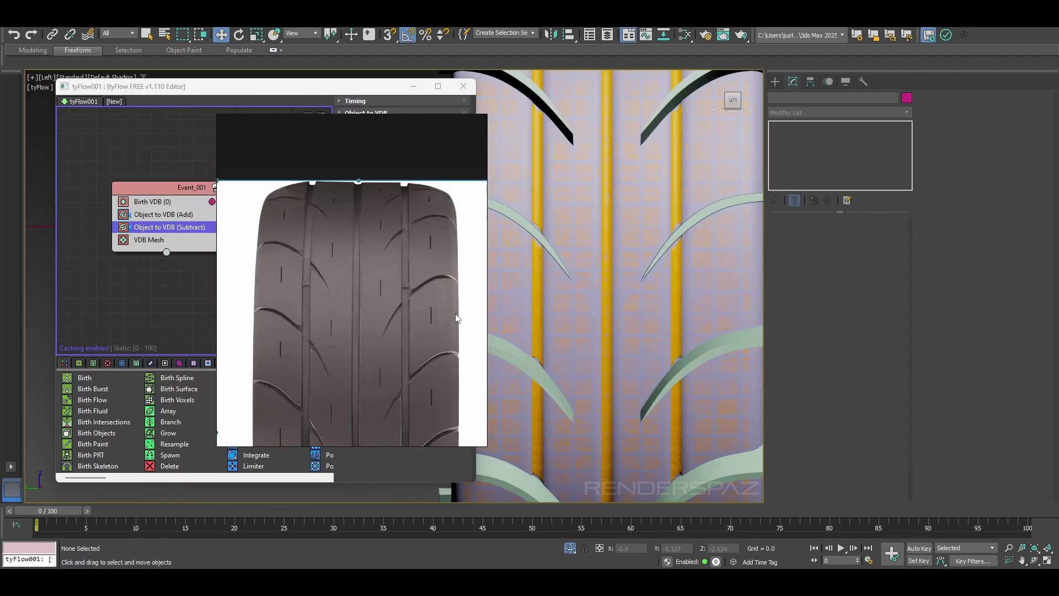
Draw a narrow upright rectangle spline about 0.617 long and 0.065 wide on the tread between two curved grooves
middle_click_drag(632, 249, 597, 270)
left_click(654, 312)
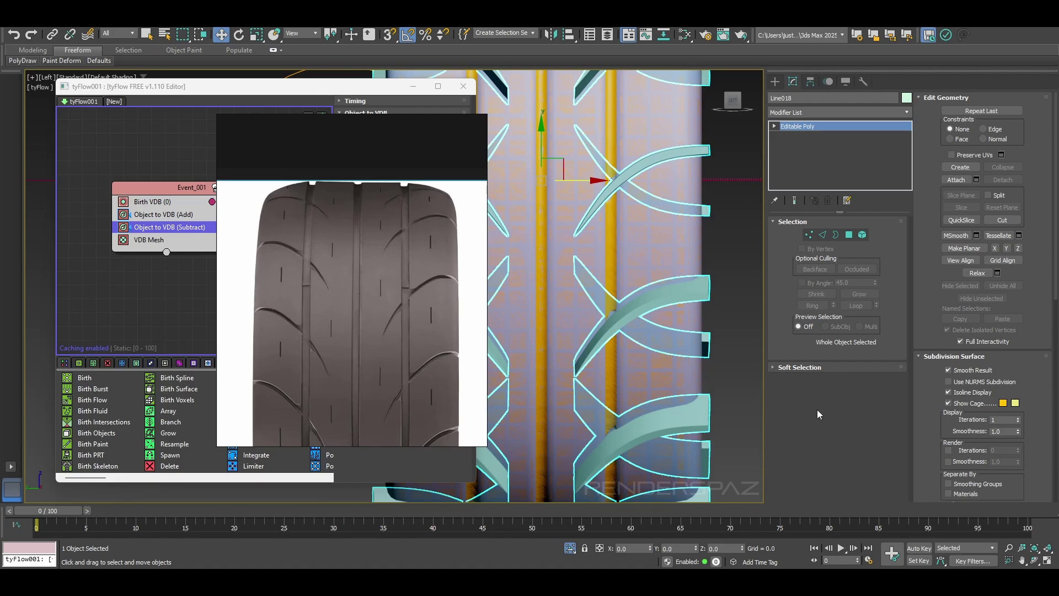
left_click(777, 84)
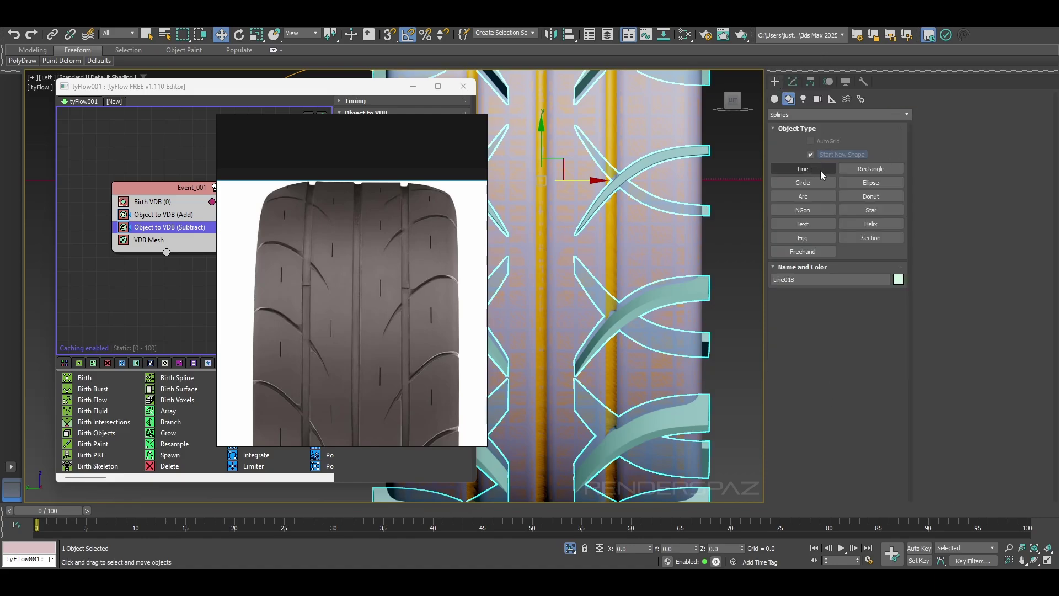
left_click(856, 169)
scroll(638, 238, "up", 2)
scroll(639, 238, "down", 5)
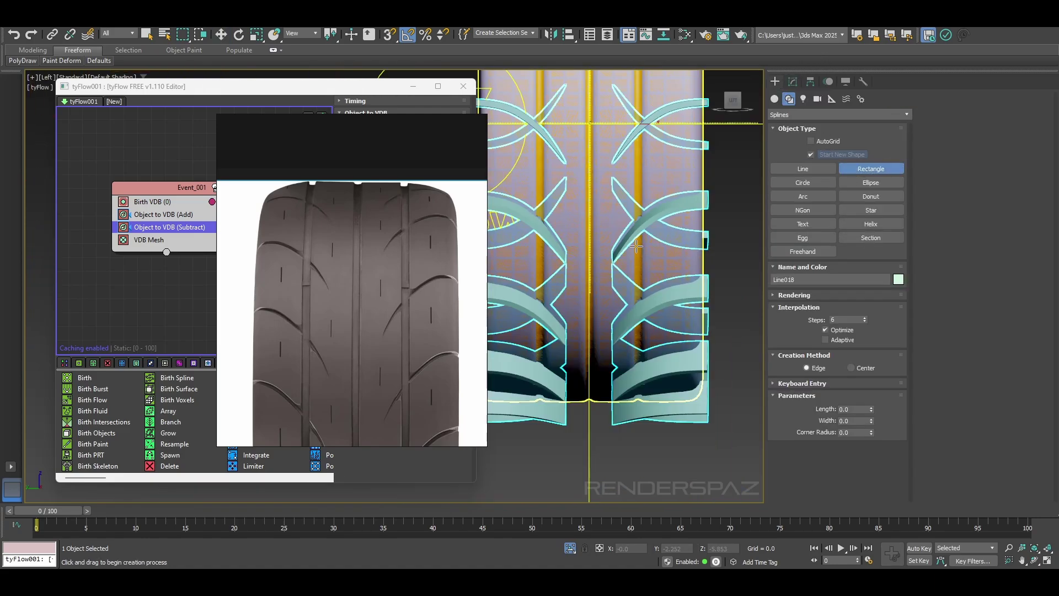
middle_click_drag(641, 219, 657, 316)
scroll(656, 316, "up", 10)
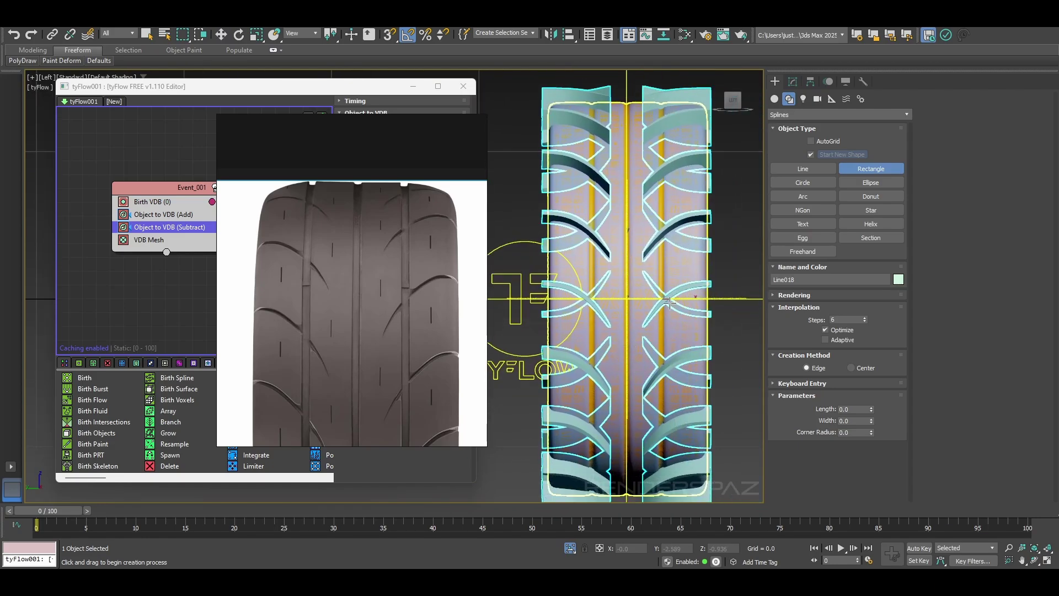
scroll(691, 304, "down", 2)
mouse_move(583, 312)
middle_mouse_down()
mouse_move(586, 321)
mouse_move(586, 285)
mouse_move(585, 330)
middle_mouse_up()
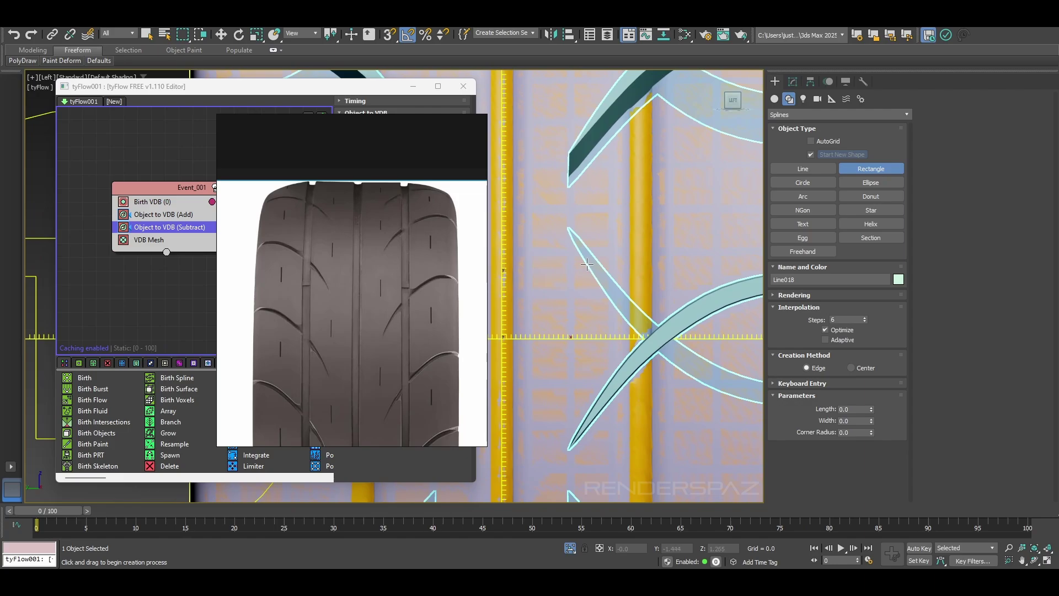
left_click_drag(587, 264, 591, 299)
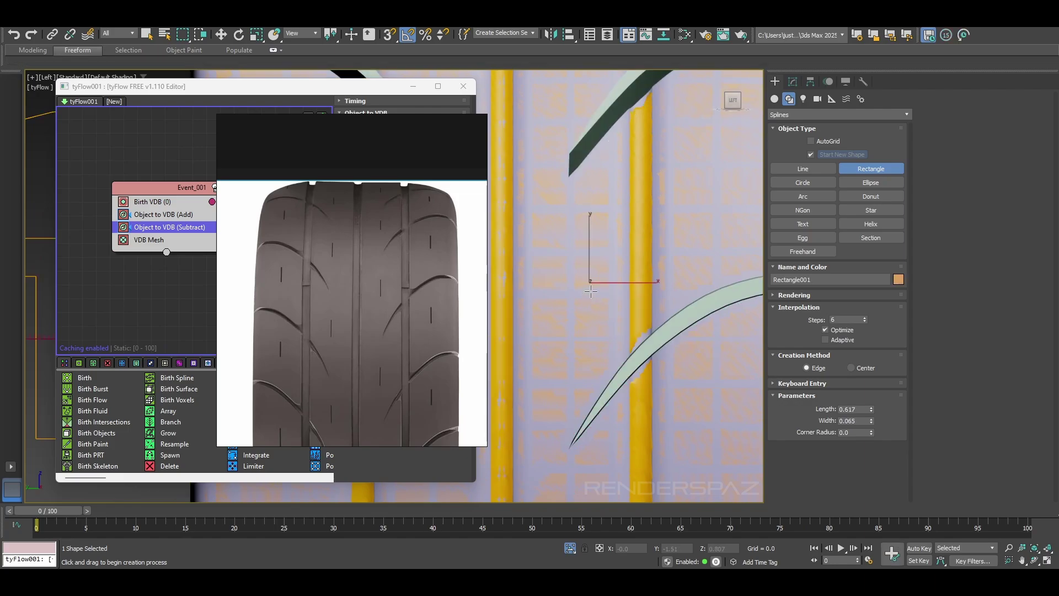
Move the small rectangle outward until it sits just in front of the tire's tread surface
key("w")
scroll(601, 306, "down", 10)
middle_click_drag(606, 306, 676, 320, "alt")
left_click_drag(727, 299, 607, 305)
middle_click_drag(585, 324, 595, 312, "alt")
scroll(591, 313, "up", 3)
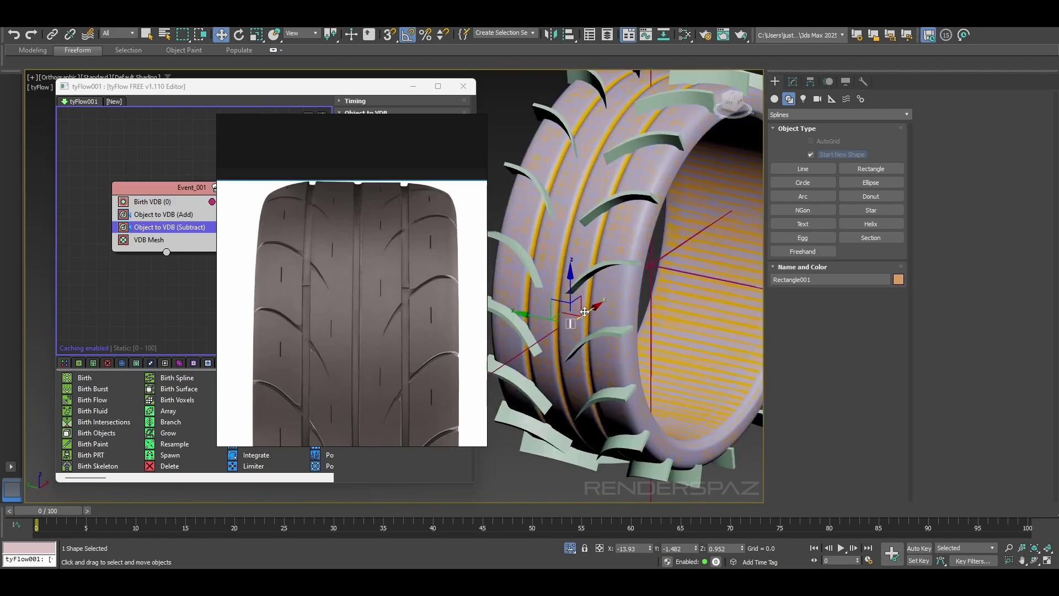
Set the rectangle's length to 1.027 and width to 0.075, and shift it slightly upward between the grooves
key("f")
key("l")
scroll(587, 275, "up", 8)
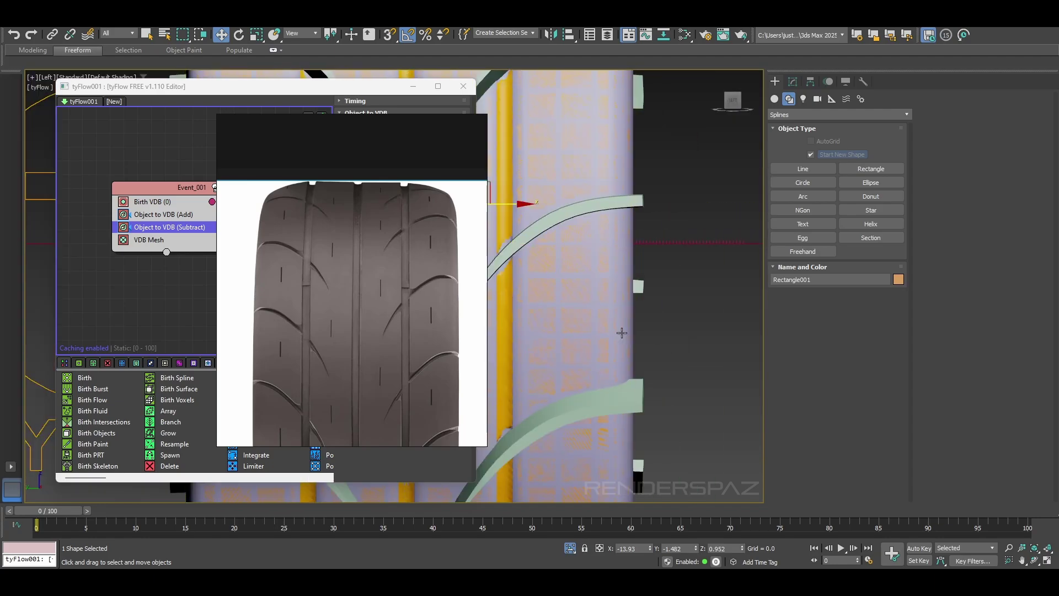
scroll(584, 234, "down", 5)
middle_click_drag(584, 235, 605, 307)
scroll(629, 297, "up", 3)
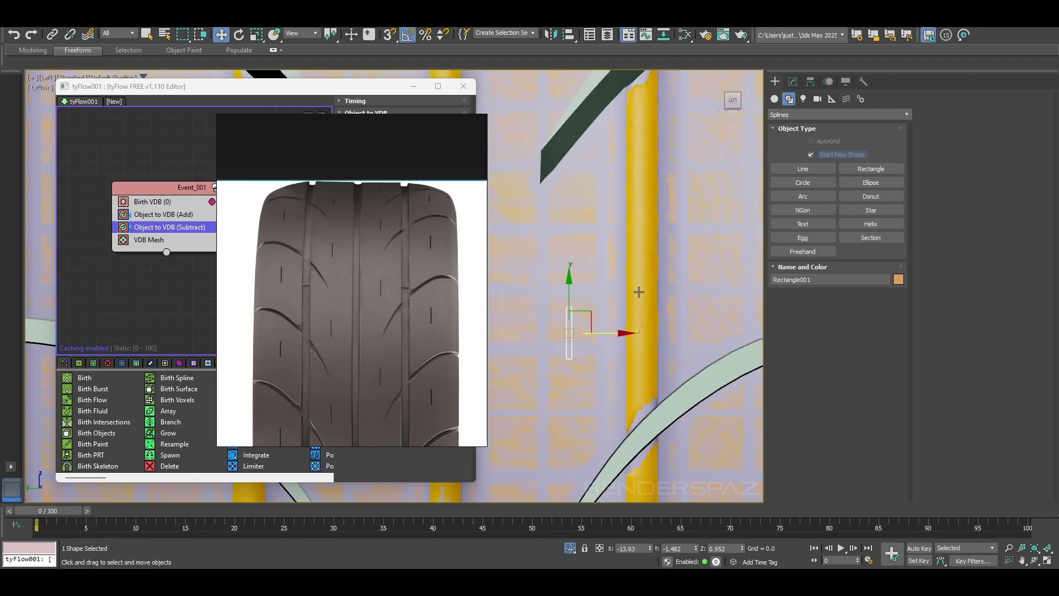
left_click(793, 82)
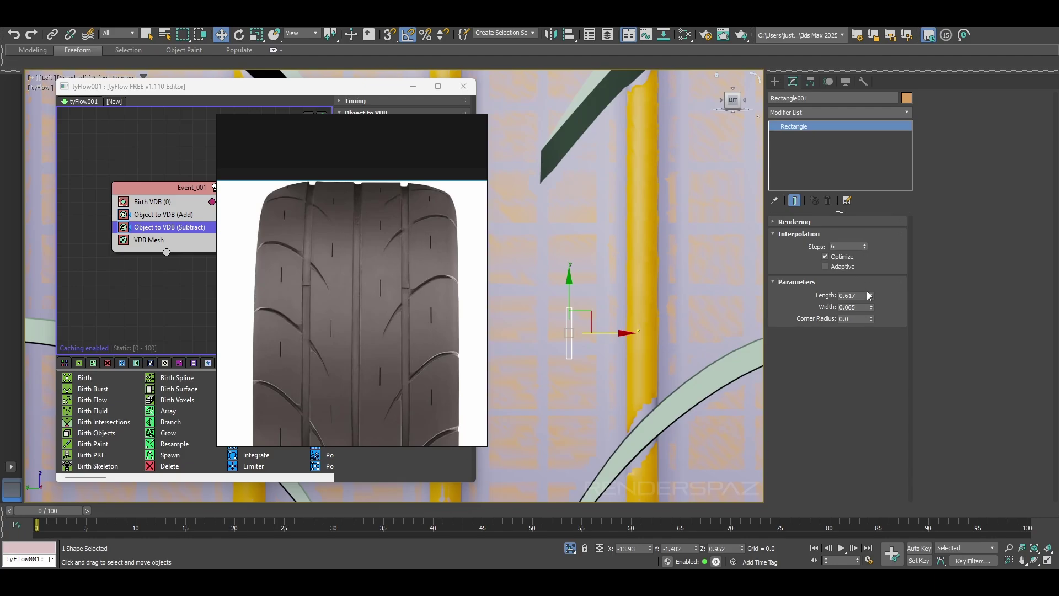
mouse_move(872, 296)
left_mouse_down()
mouse_move(874, 274)
mouse_move(872, 298)
left_mouse_up()
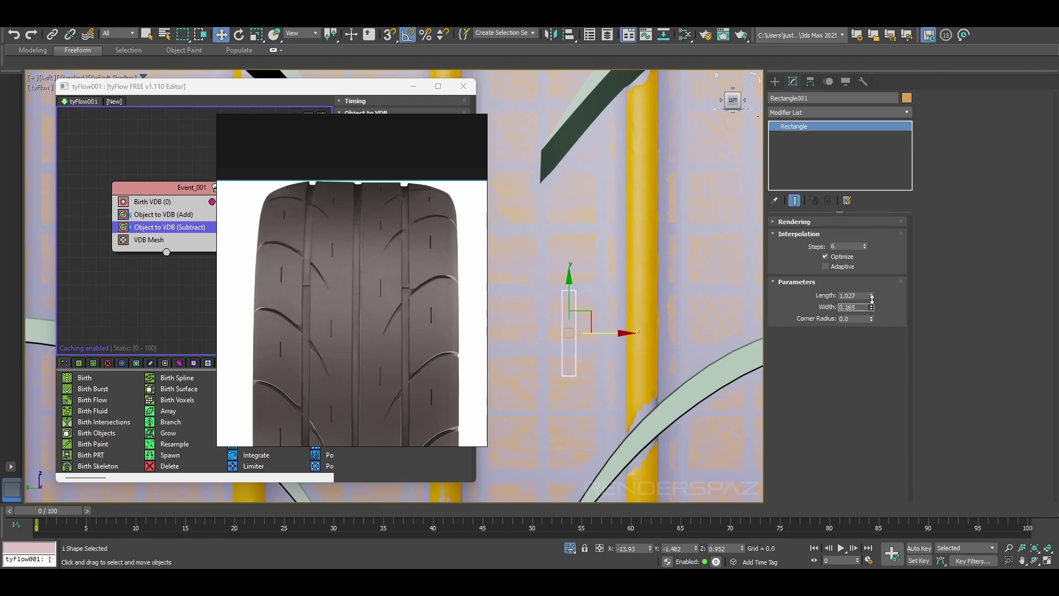
left_click_drag(591, 312, 593, 302)
Add an Extrude modifier to the rectangle to give it depth into the tread
scroll(610, 304, "down", 4)
middle_click_drag(615, 324, 573, 331, "alt")
left_click(795, 112)
type("e")
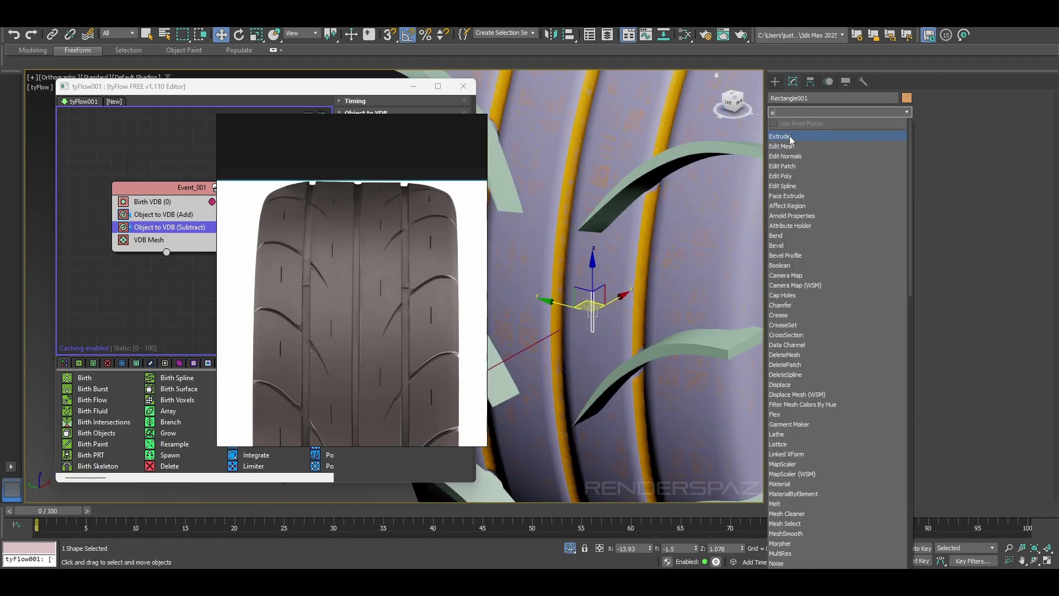
left_click(791, 136)
middle_click_drag(607, 309, 578, 184, "alt")
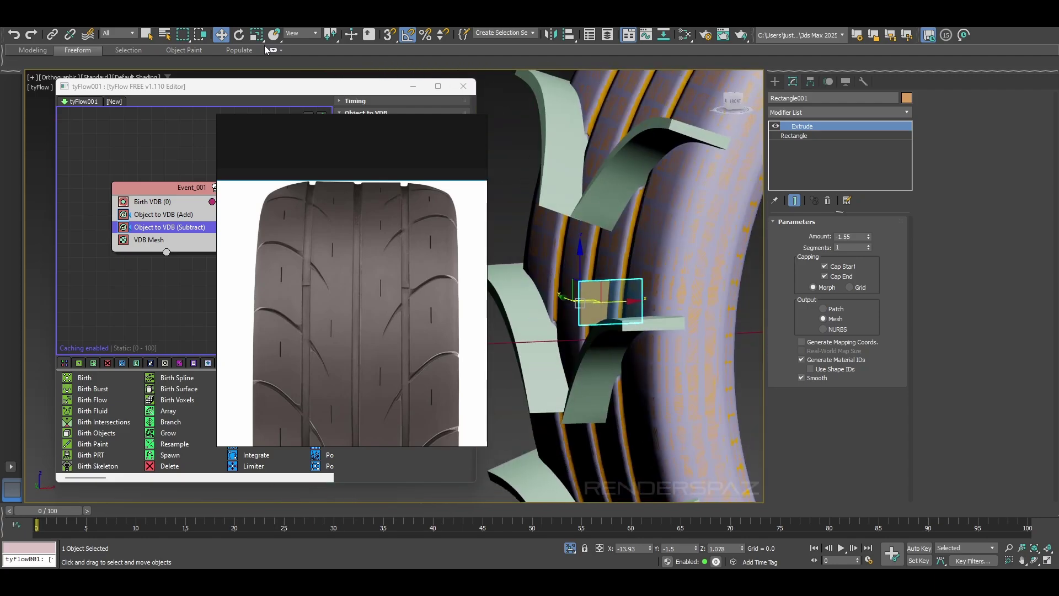
Rotate the extruded rectangle slightly to match the tread's curvature and set its extrusion amount to -0.9
left_click(239, 35)
left_click_drag(547, 276, 542, 271)
middle_click_drag(542, 271, 607, 287, "alt")
key("w")
left_click_drag(869, 236, 869, 236)
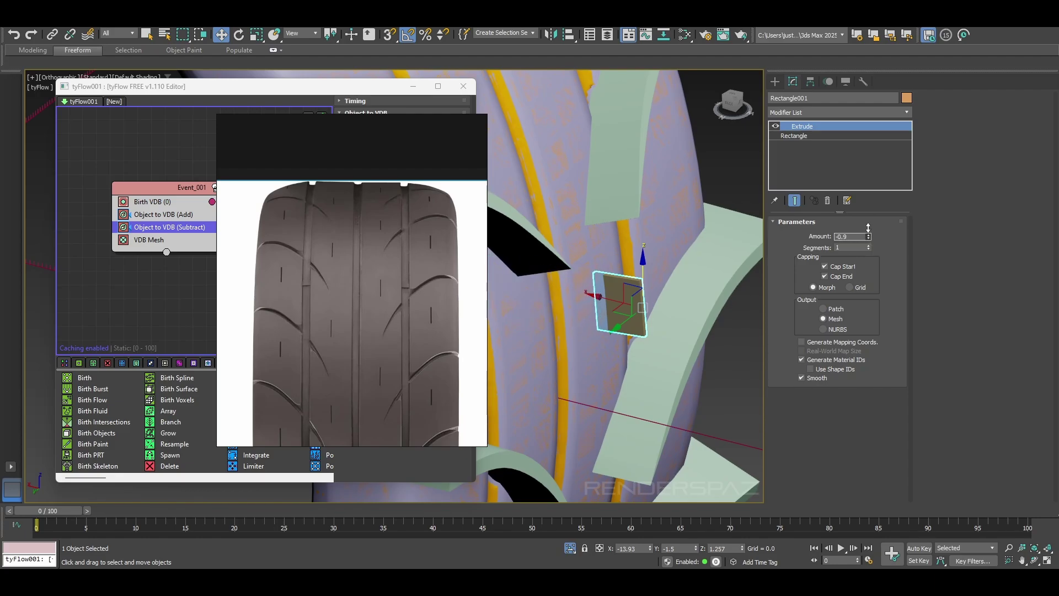
key("l")
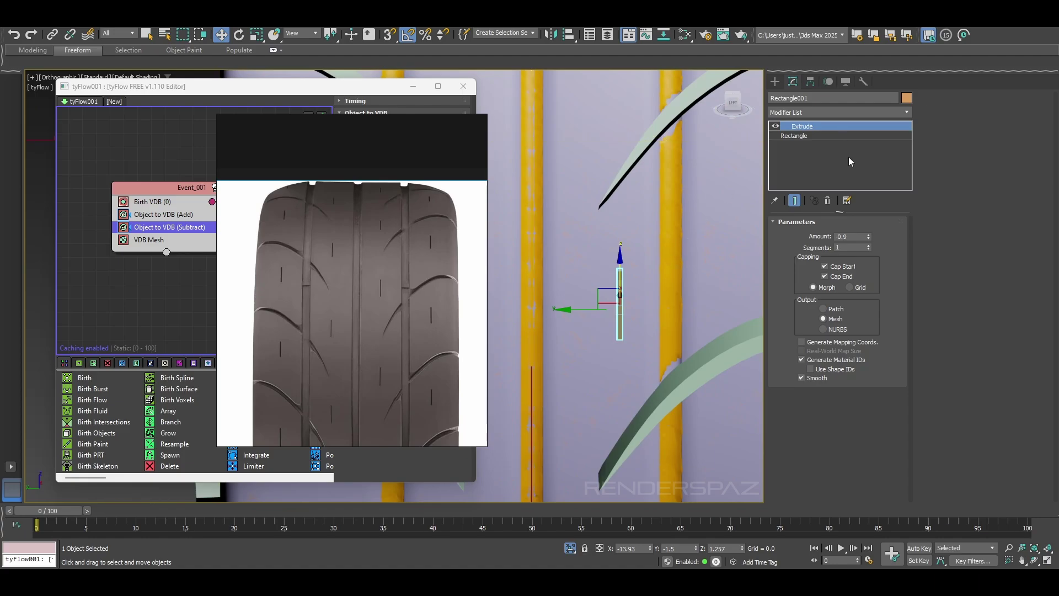
Select the Rectangle level beneath Extrude and expand its Rendering settings
middle_click_drag(660, 274, 627, 299, "alt")
scroll(626, 299, "up", 5)
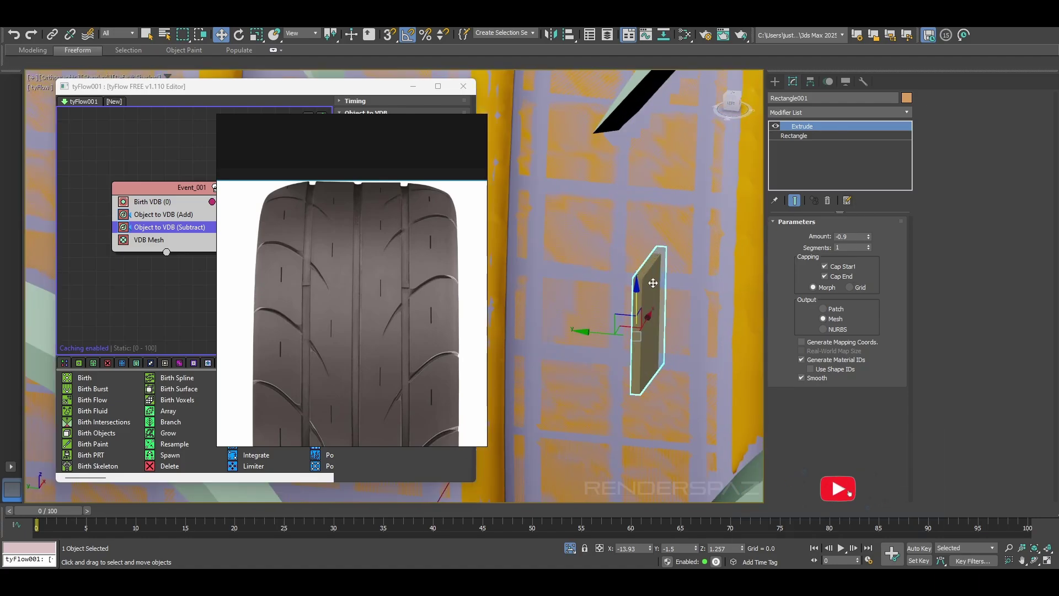
middle_click_drag(665, 232, 667, 258)
left_click(793, 136)
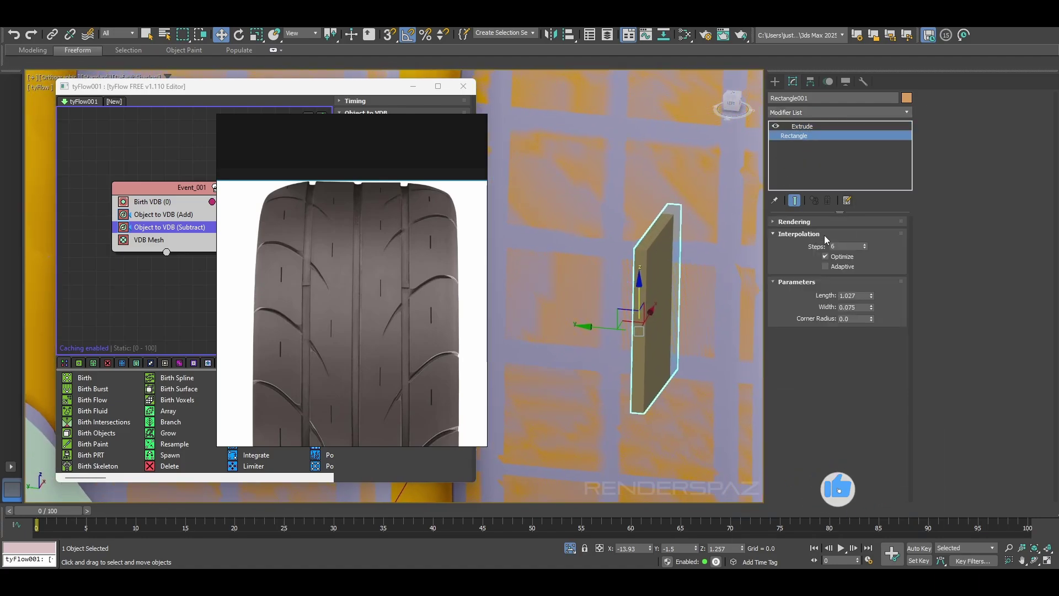
left_click(794, 222)
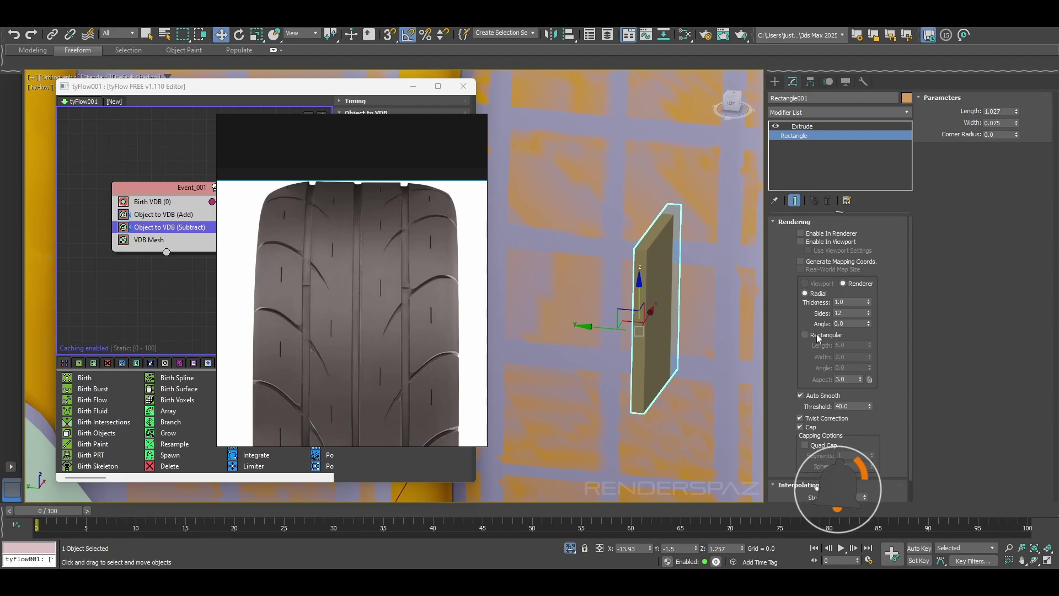
scroll(802, 349, "down", 1)
scroll(795, 318, "up", 1)
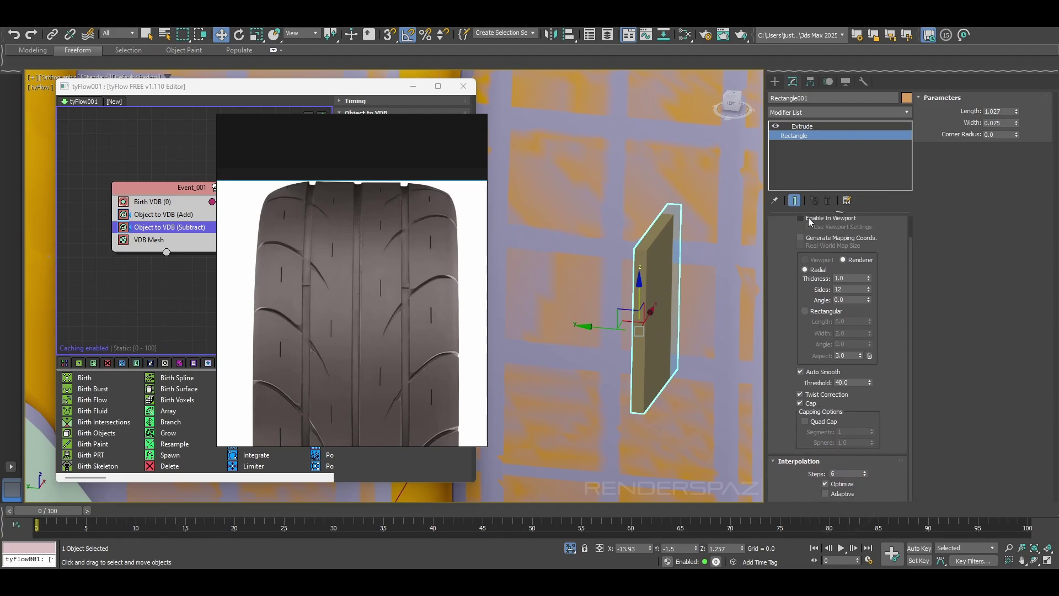
Insert an Edit Spline modifier between Rectangle and Extrude and enter its Vertex sub-object level
left_click(807, 113)
type("sp")
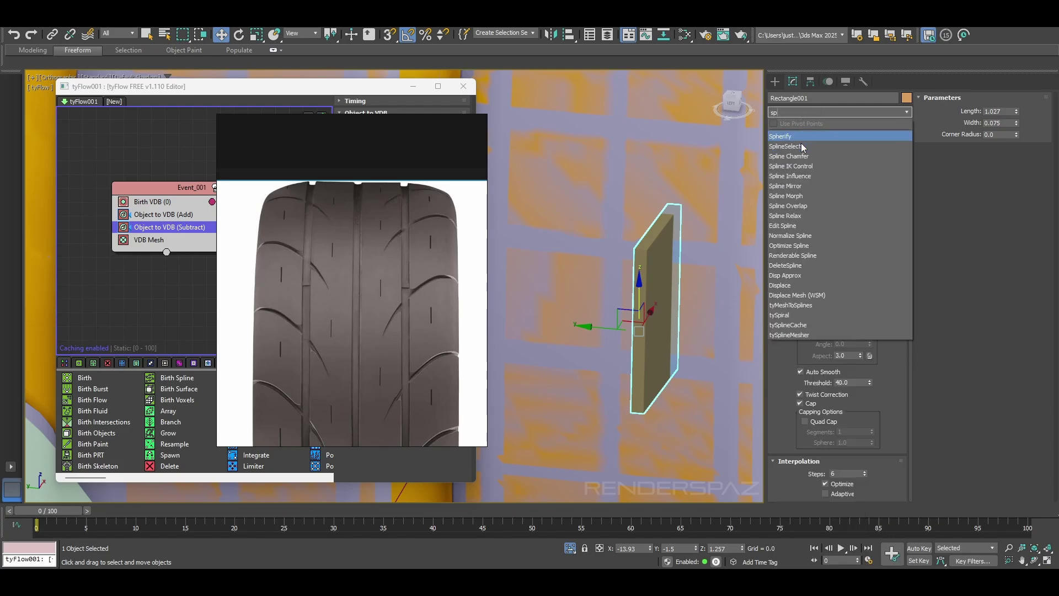
key("BackSpace")
key("BackSpace")
type("ed")
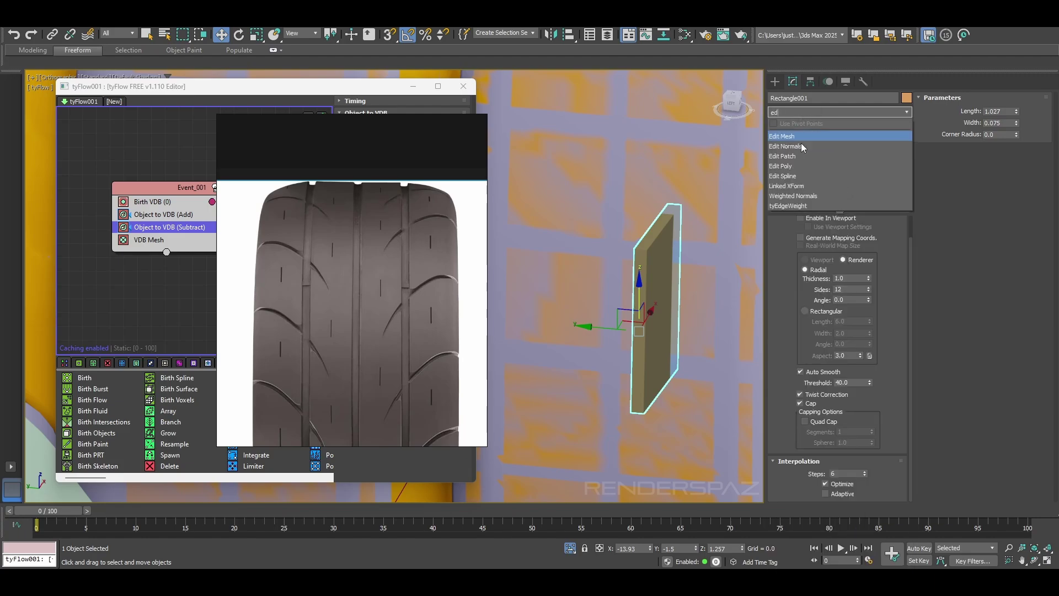
left_click(780, 176)
left_click(823, 237)
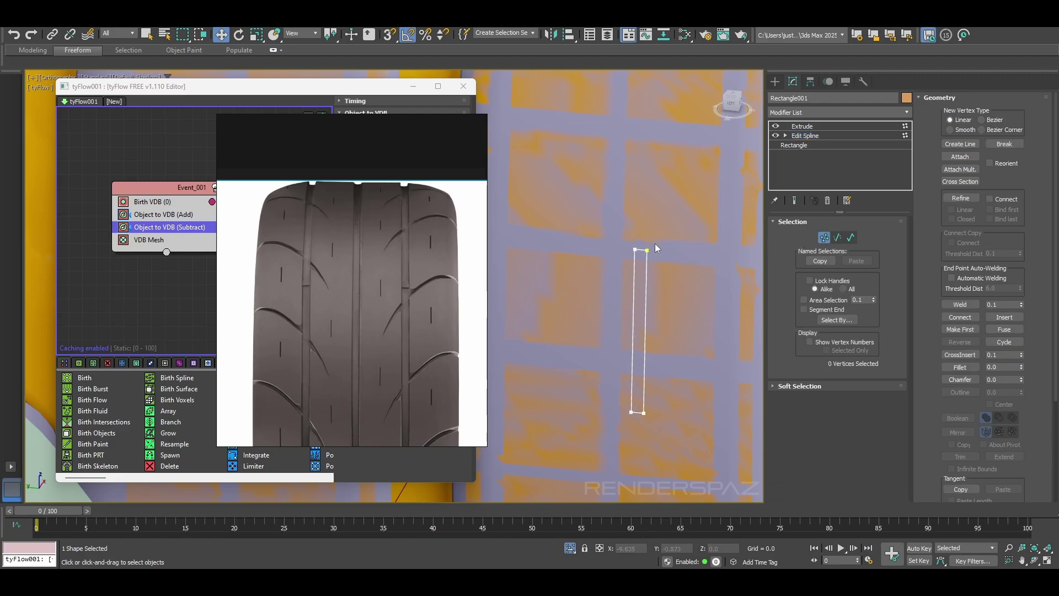
Fillet all four corner vertices of the thin rectangle spline to round its ends, and return to the Extrude modifier
left_click_drag(615, 232, 665, 289)
scroll(677, 411, "up", 3)
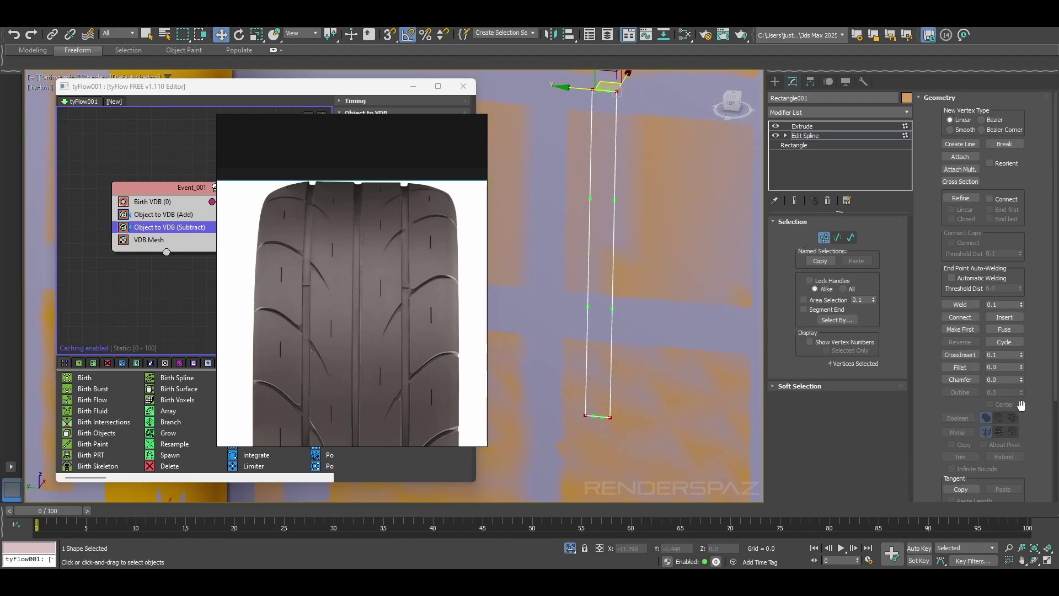
left_click(961, 367)
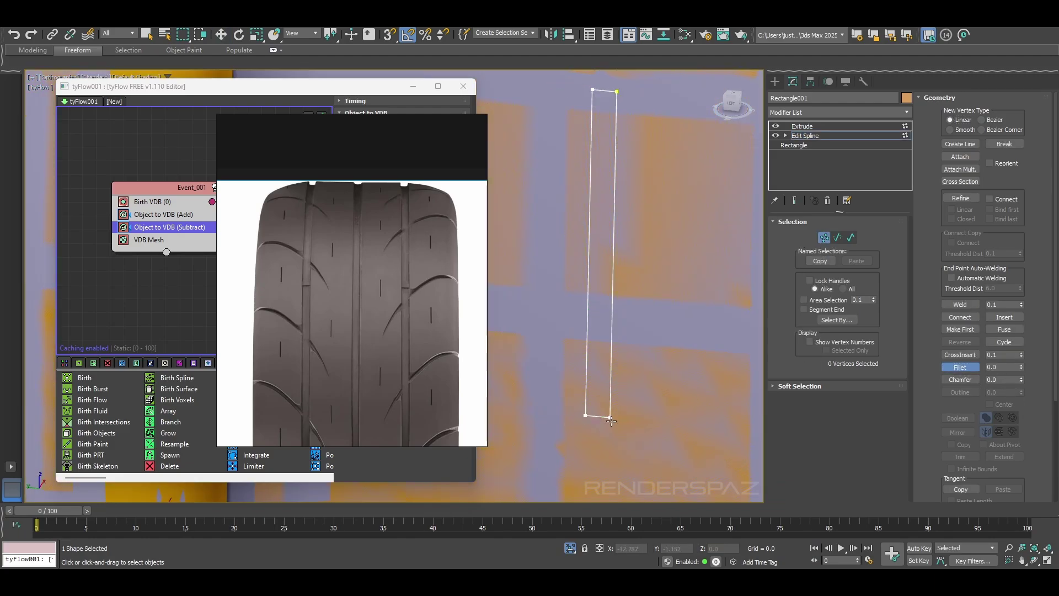
scroll(617, 419, "down", 3)
left_click_drag(581, 253, 637, 439)
scroll(605, 387, "up", 2)
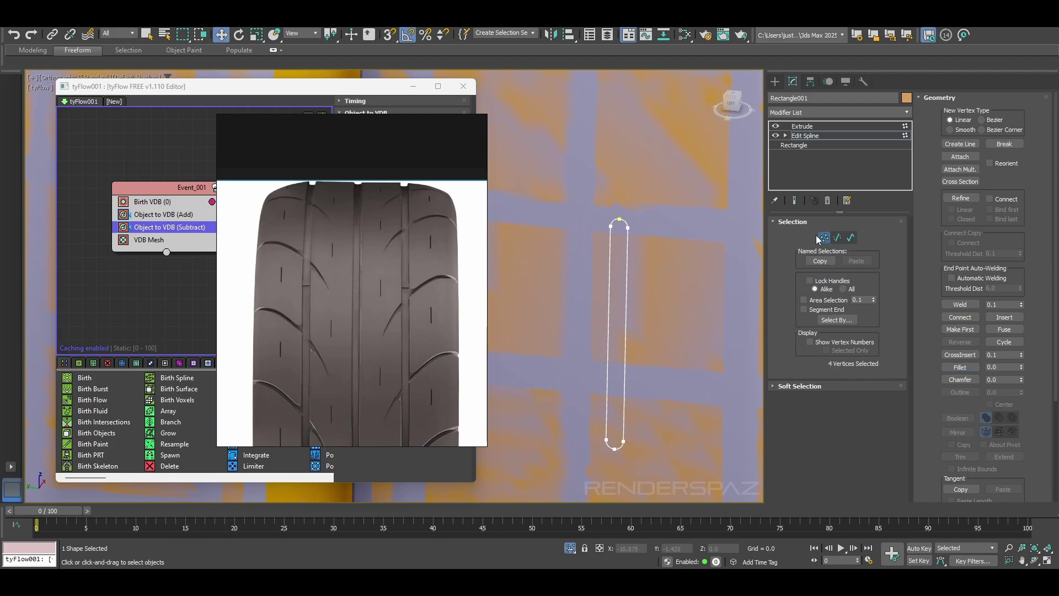
left_click(802, 126)
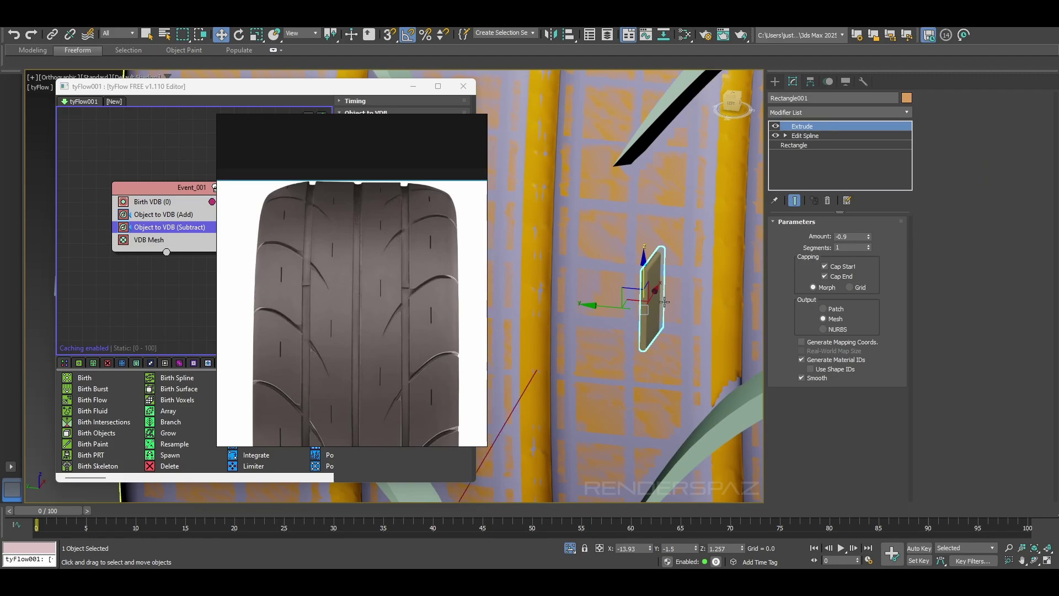
Shift the extruded slot slightly down the inner rib and copy it to the outer rib between the curved grooves
key("p")
scroll(631, 298, "down", 5)
key("l")
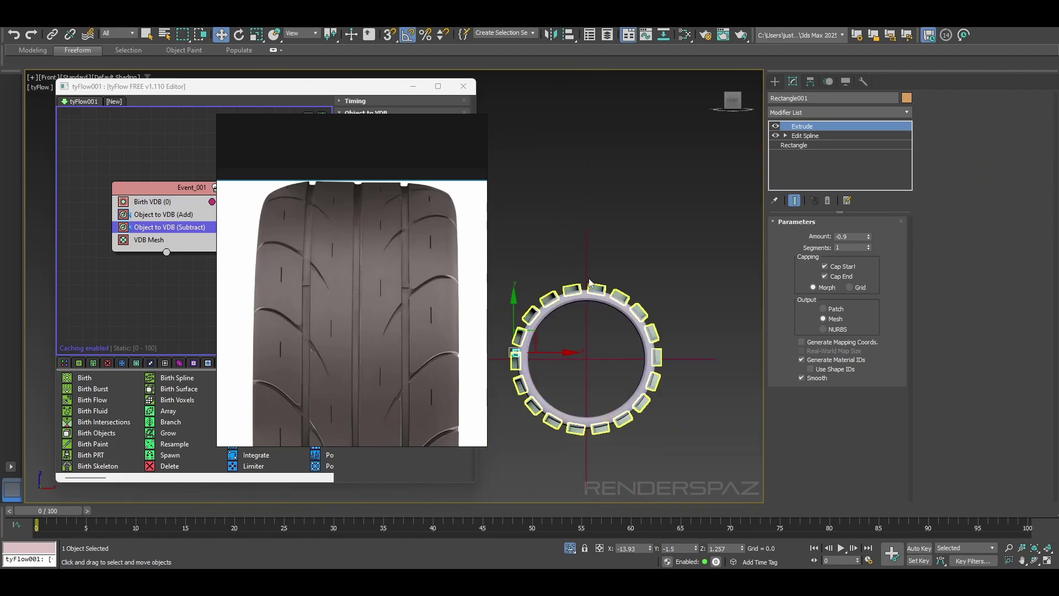
scroll(584, 268, "up", 5)
middle_click_drag(584, 268, 579, 350)
scroll(575, 255, "down", 3)
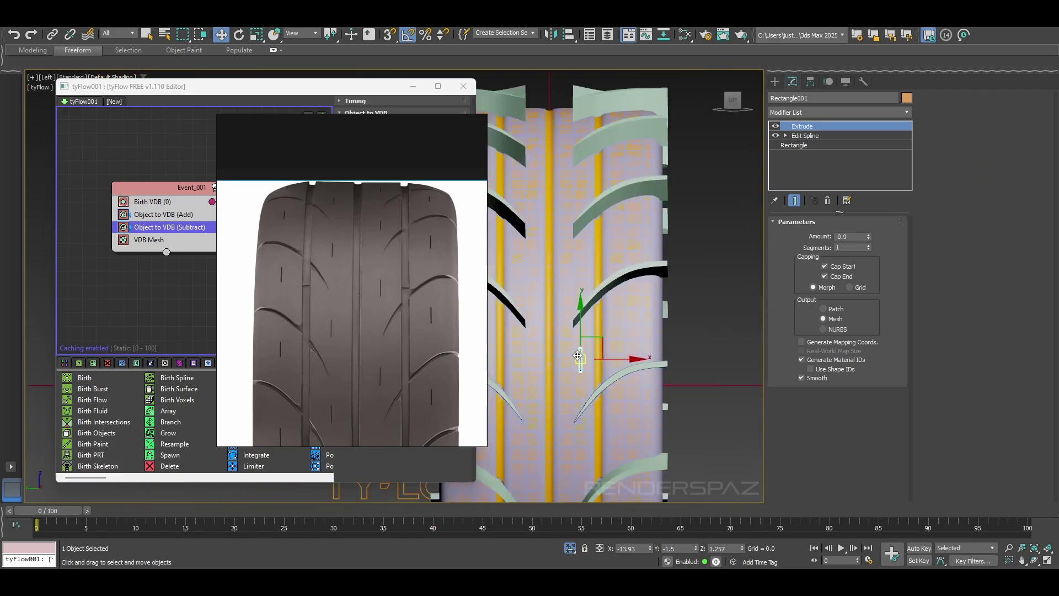
scroll(580, 349, "up", 3)
middle_click_drag(624, 313, 613, 287)
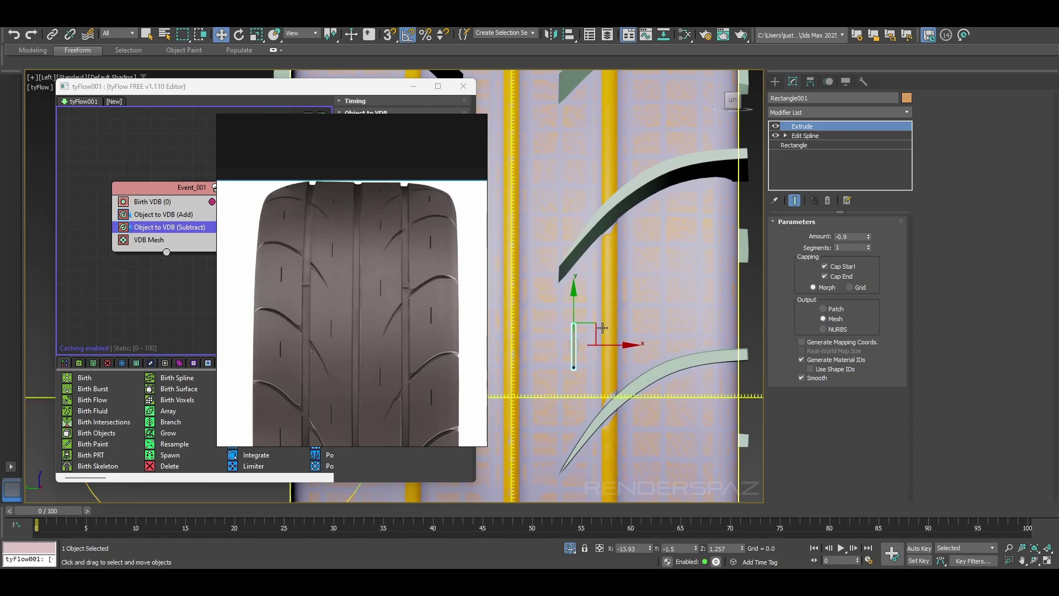
mouse_move(574, 309)
left_mouse_down()
mouse_move(571, 343)
mouse_move(701, 235)
left_mouse_up()
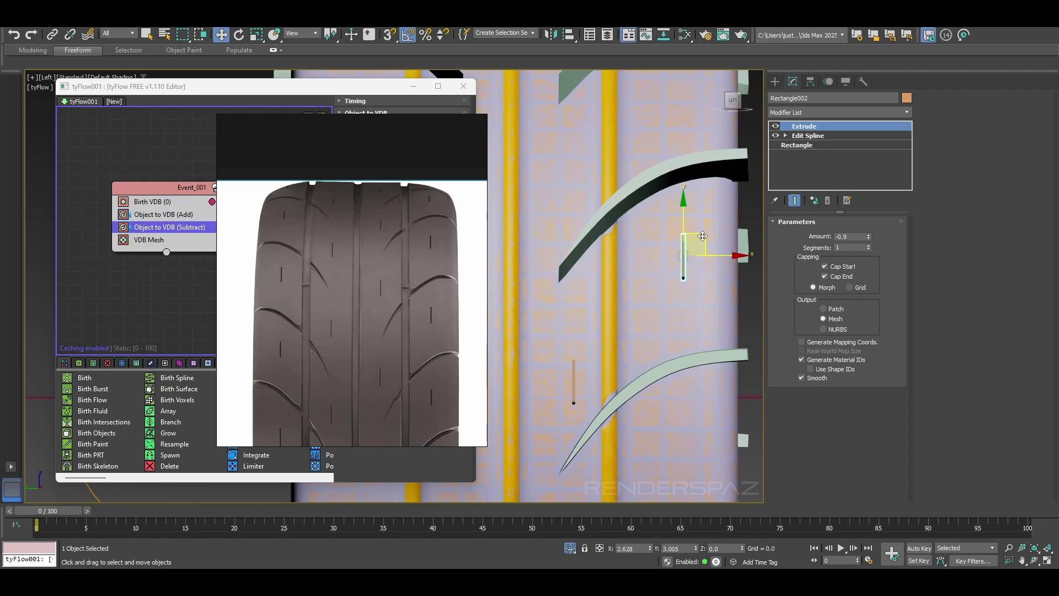
left_click(532, 336)
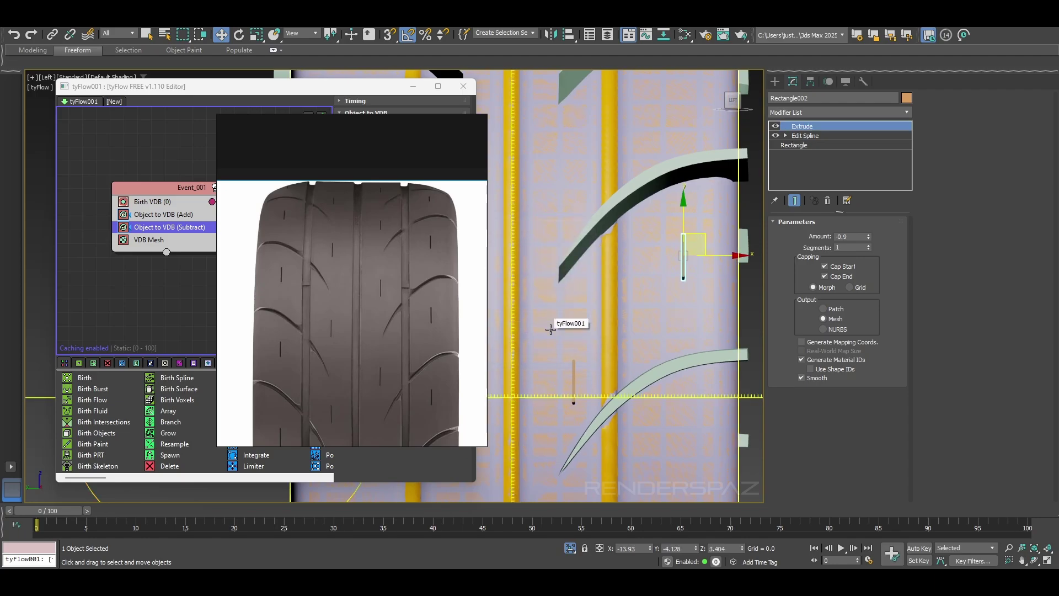
Convert the copied slot to Editable Poly and attach the original slot to it
key("p")
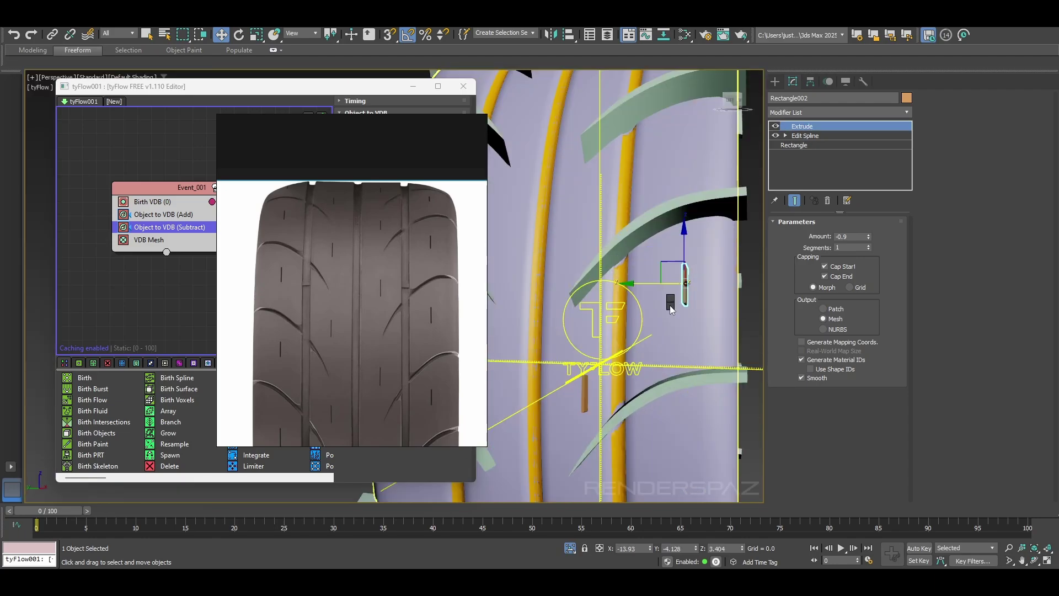
right_click(670, 306)
mouse_move(744, 432)
left_click(816, 459)
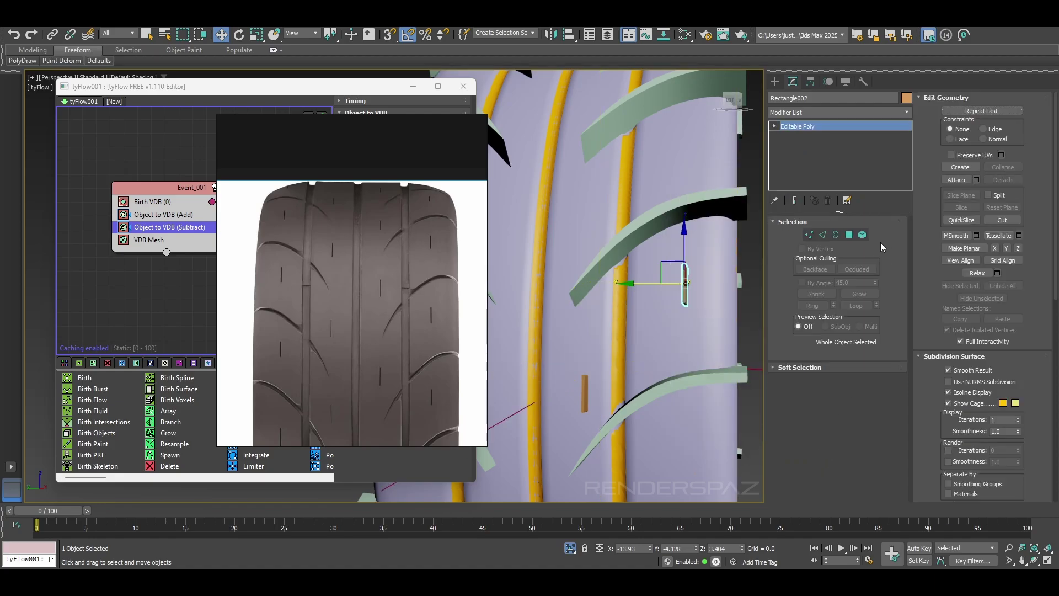
left_click(956, 180)
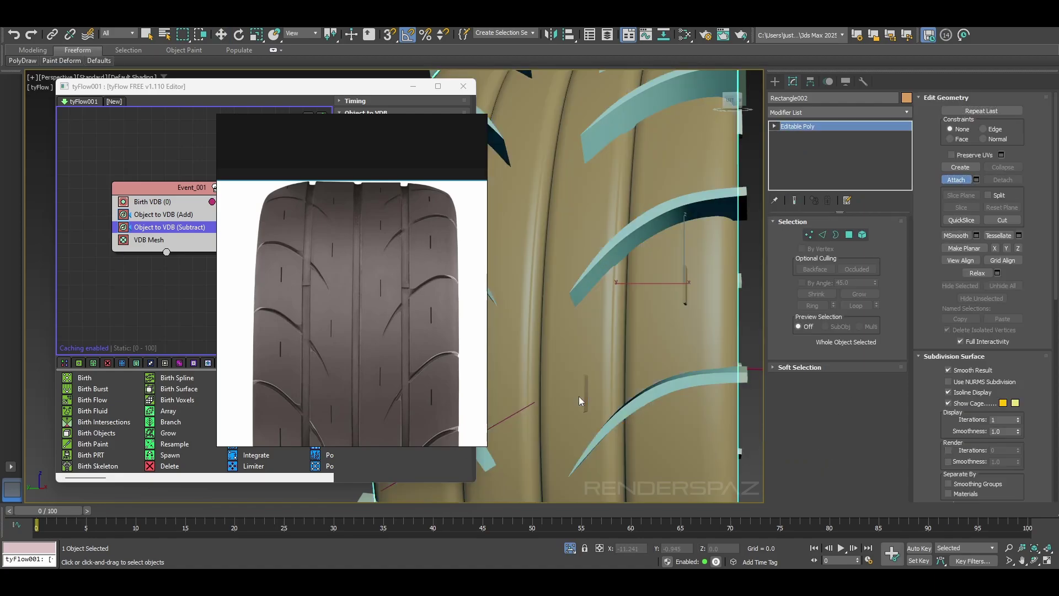
left_click(581, 403)
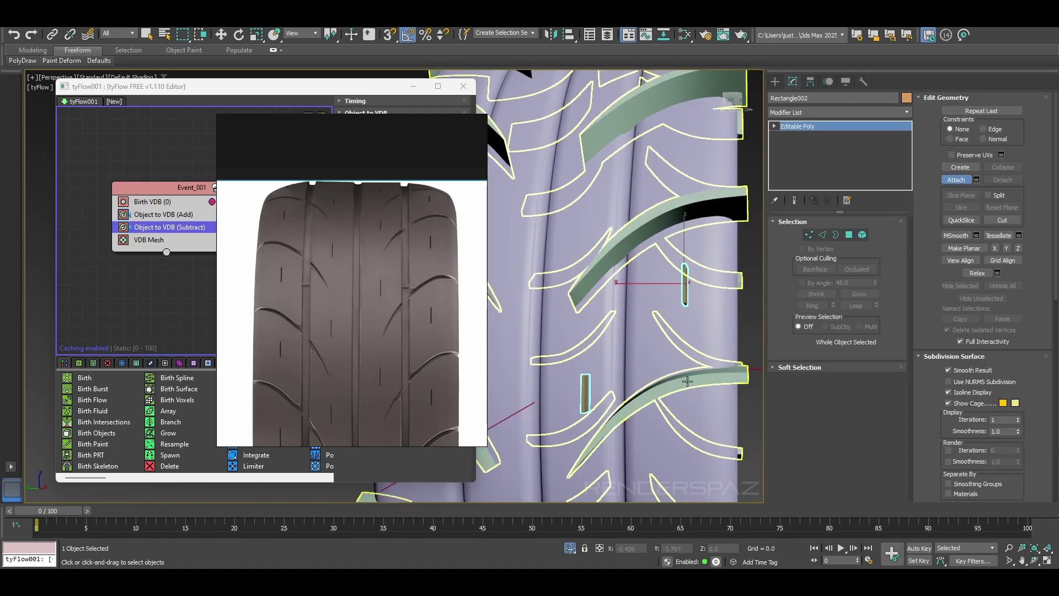
right_click(681, 402)
Move only the pivot of the joined slot pair to the world origin, X 0, Y 0, Z 0
scroll(680, 403, "down", 6)
middle_click_drag(680, 403, 630, 324, "alt")
left_click(811, 81)
left_click(837, 158)
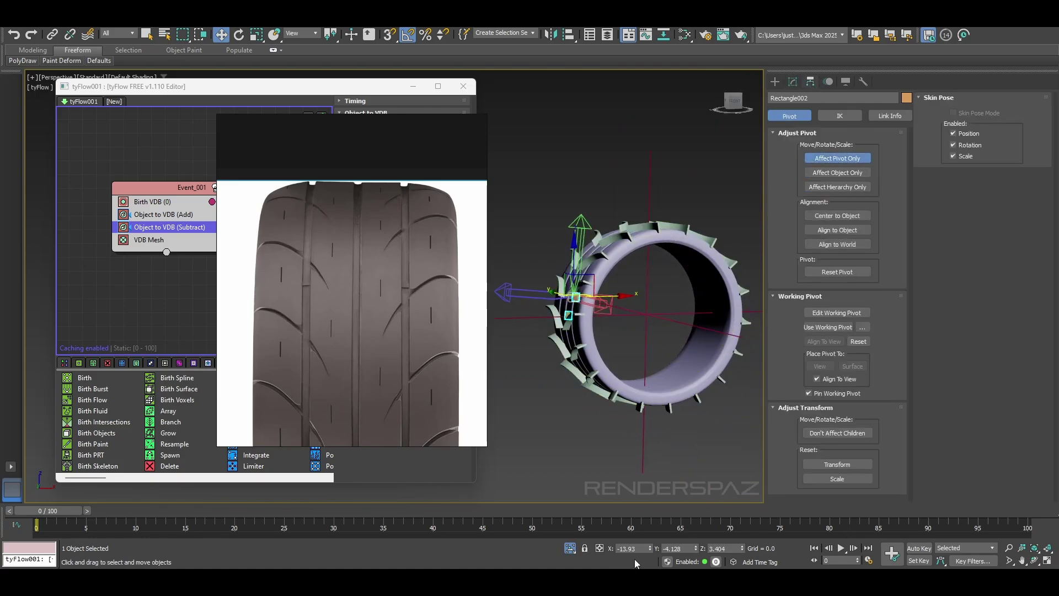
right_click(649, 547)
right_click(696, 548)
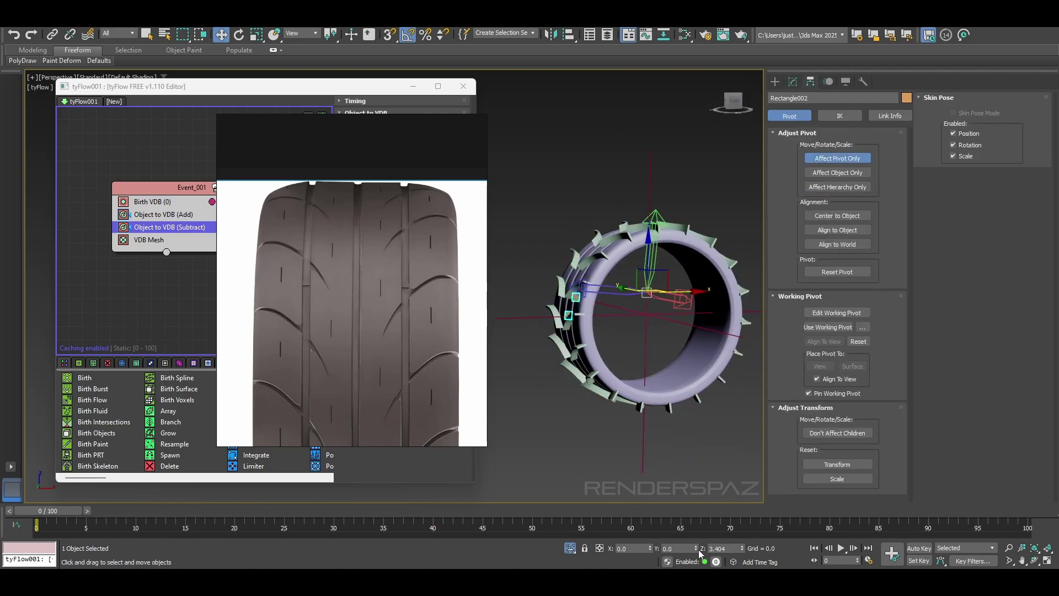
right_click(742, 551)
left_click(855, 156)
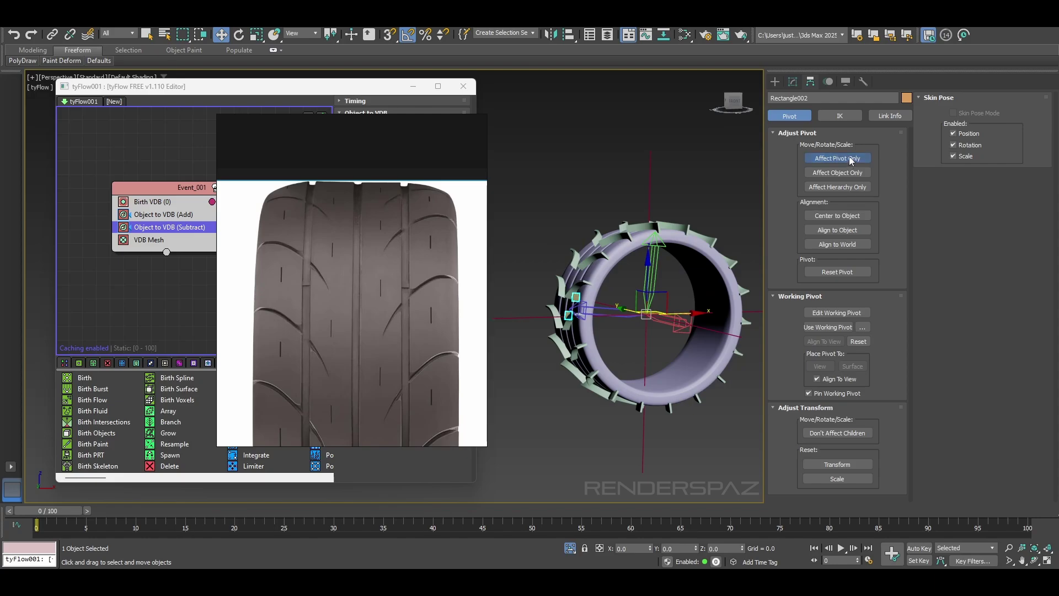
Rotate-copy the slot pair around the tire's axis in 20-degree increments to fill the whole circumference, using the View coordinate system
middle_click_drag(597, 378, 635, 391, "alt")
scroll(636, 392, "up", 3)
middle_click_drag(603, 360, 604, 303, "alt")
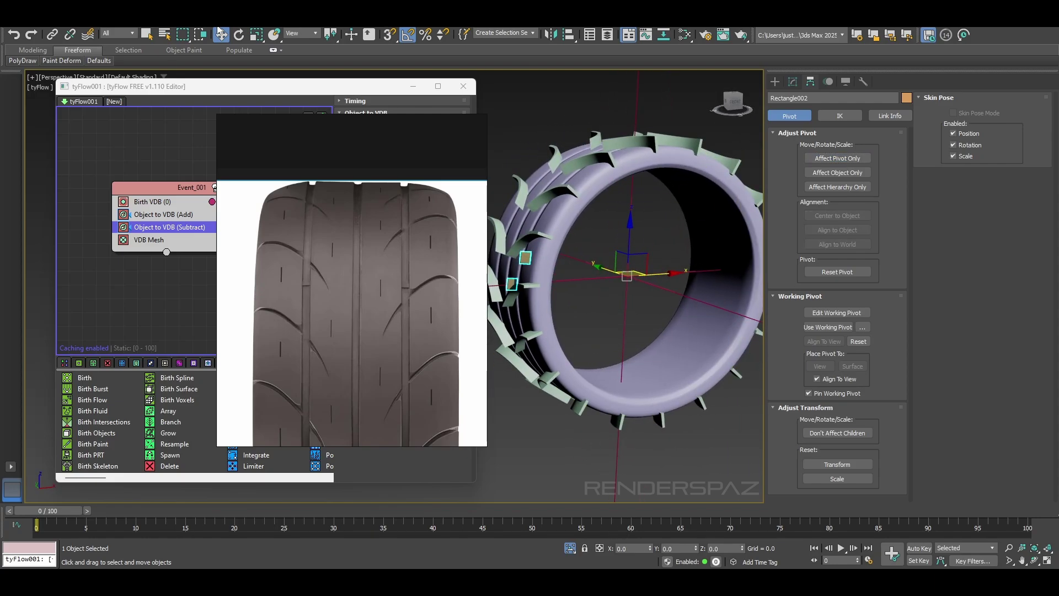
left_click(239, 35)
left_click(792, 82)
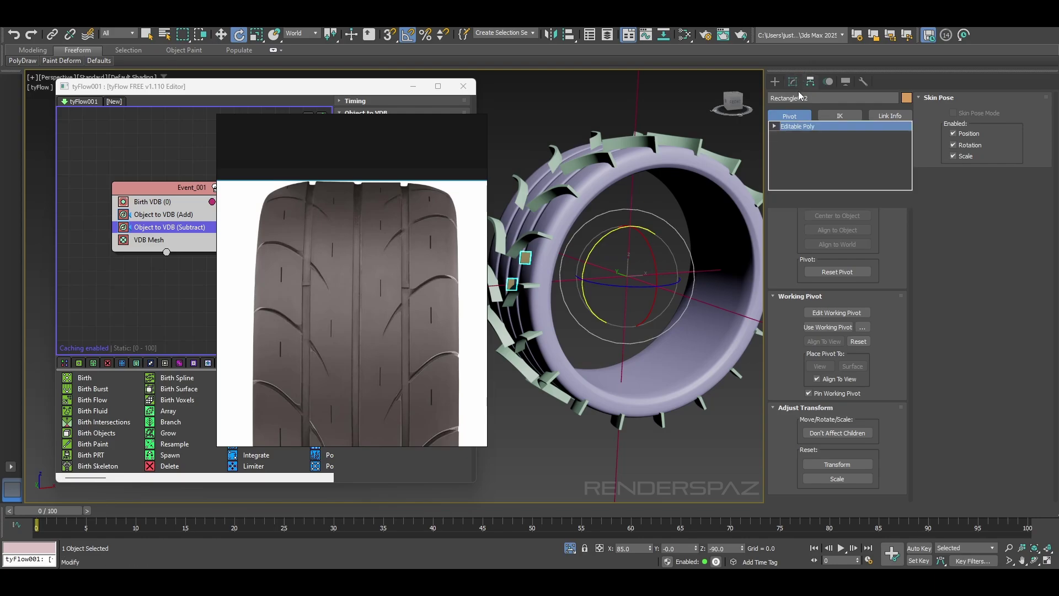
left_click(301, 33)
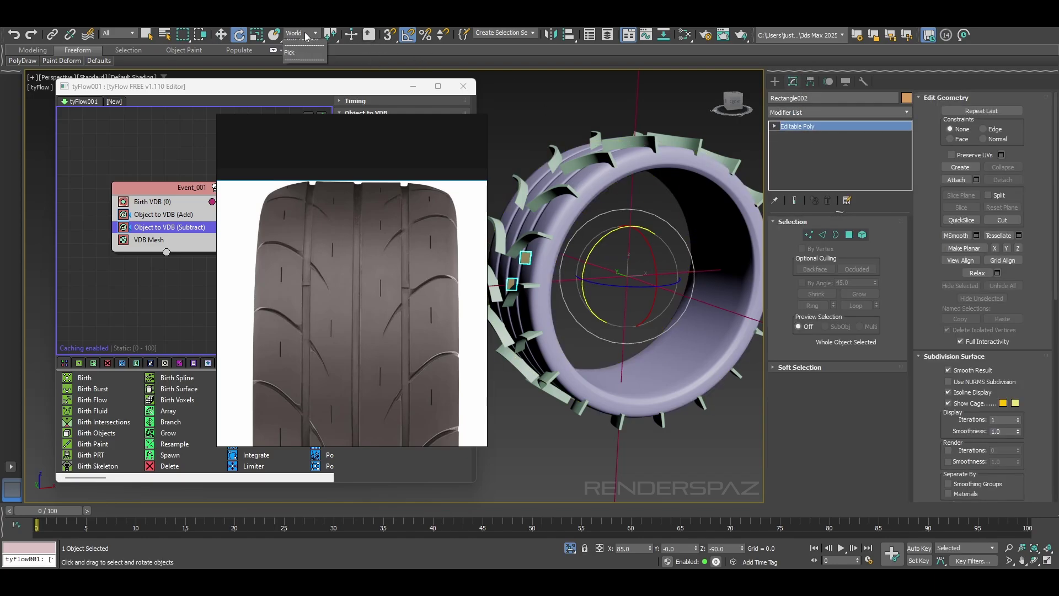
left_click(292, 43)
left_click_drag(330, 39, 330, 51)
left_click_drag(591, 250, 596, 240, "shift")
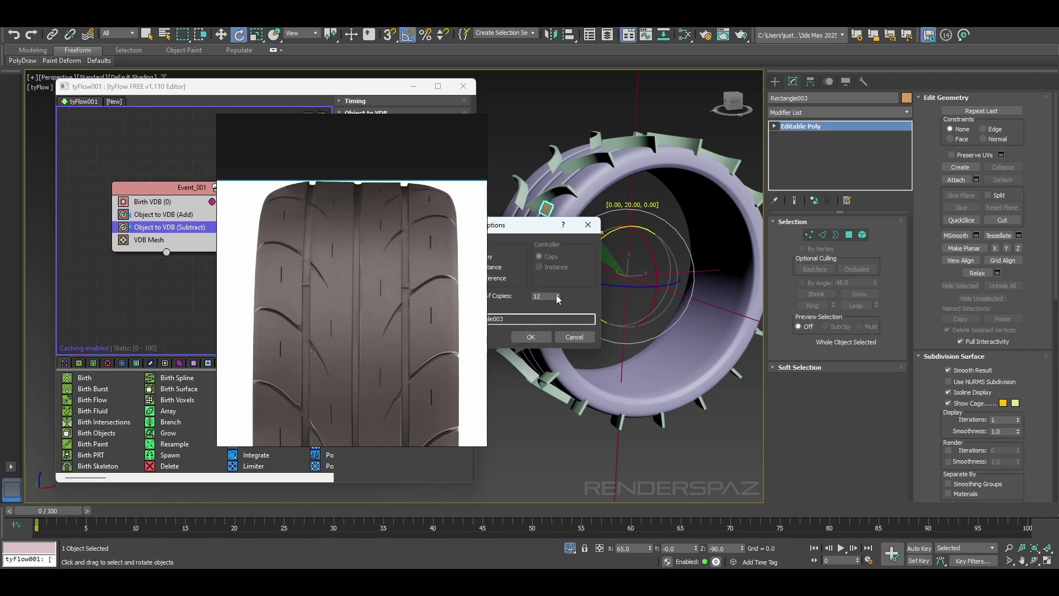
left_click(530, 337)
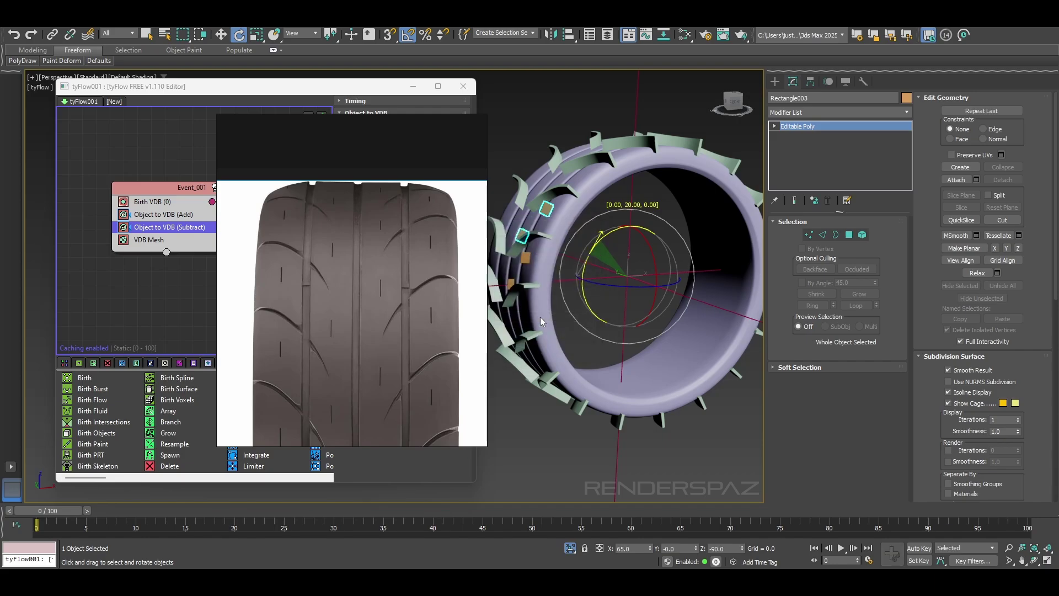
Select all objects similar to one slot copy and isolate them from the tire
middle_click_drag(533, 276, 726, 343, "alt")
left_click(603, 320)
scroll(659, 270, "up", 4)
left_click(585, 294)
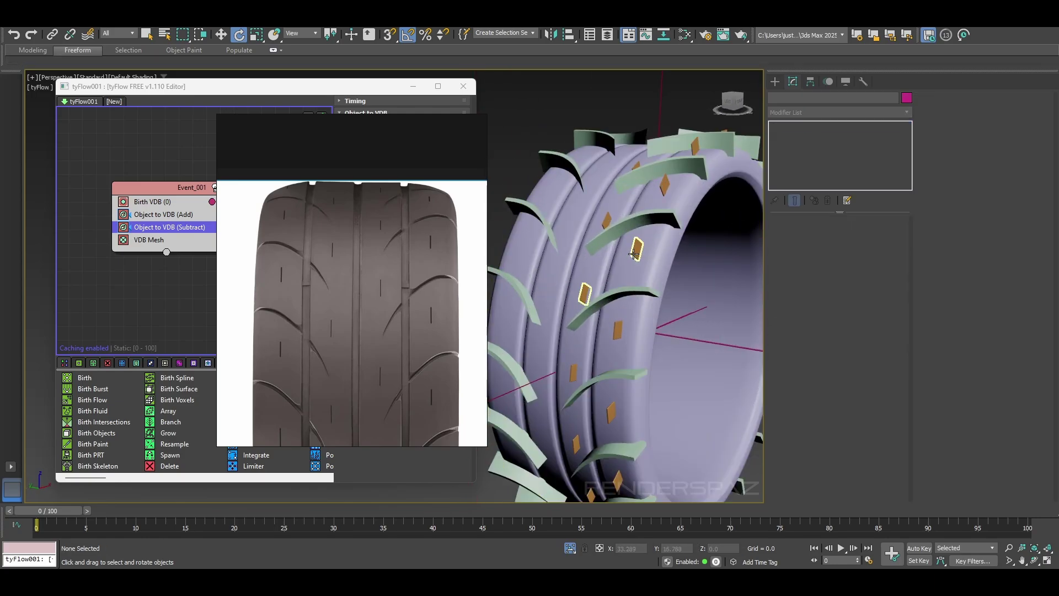
right_click(635, 246)
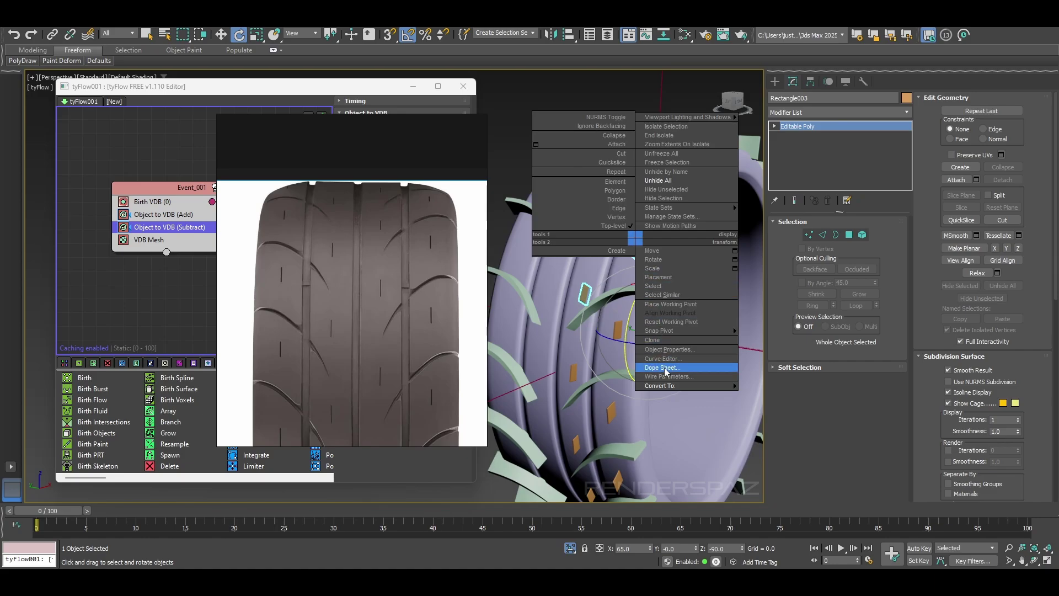
left_click(659, 294)
key("z")
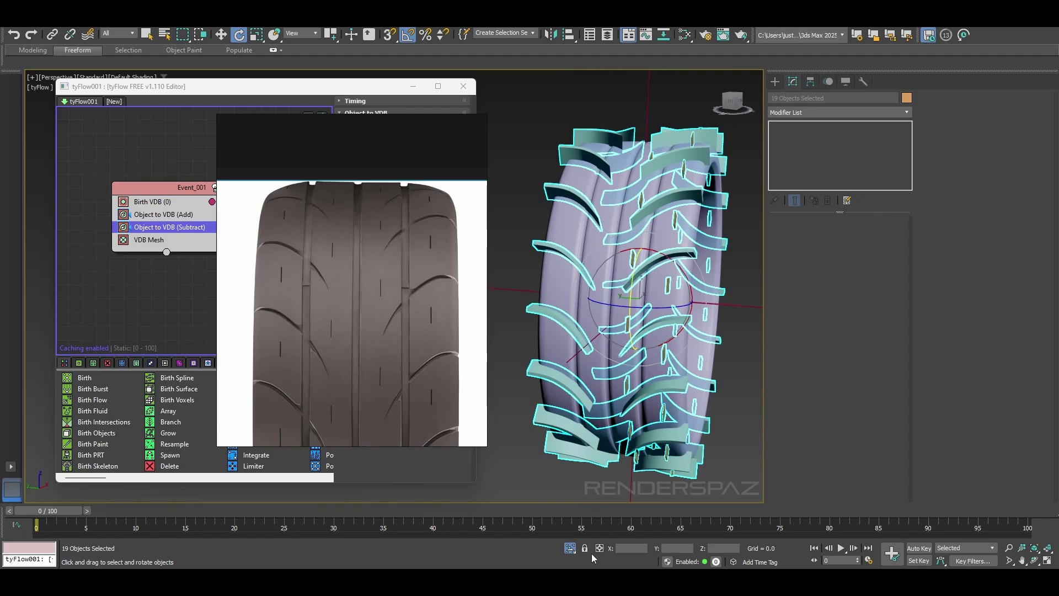
left_click(572, 550)
left_click(688, 357)
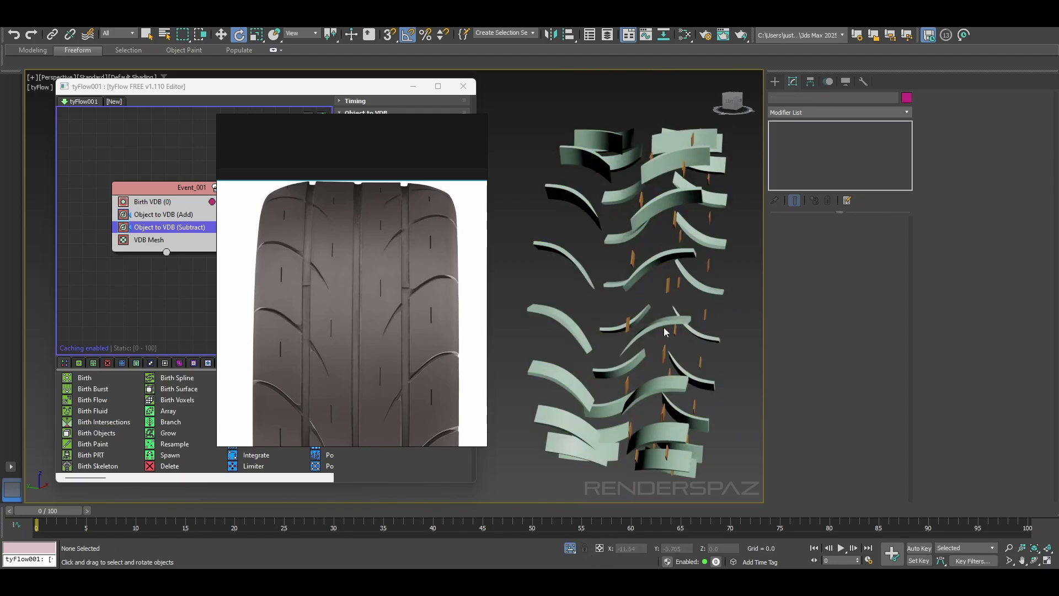
Hide the curved groove object and check that the slot copies can be selected on their own
left_click(661, 323)
right_click(661, 324)
left_click(689, 283)
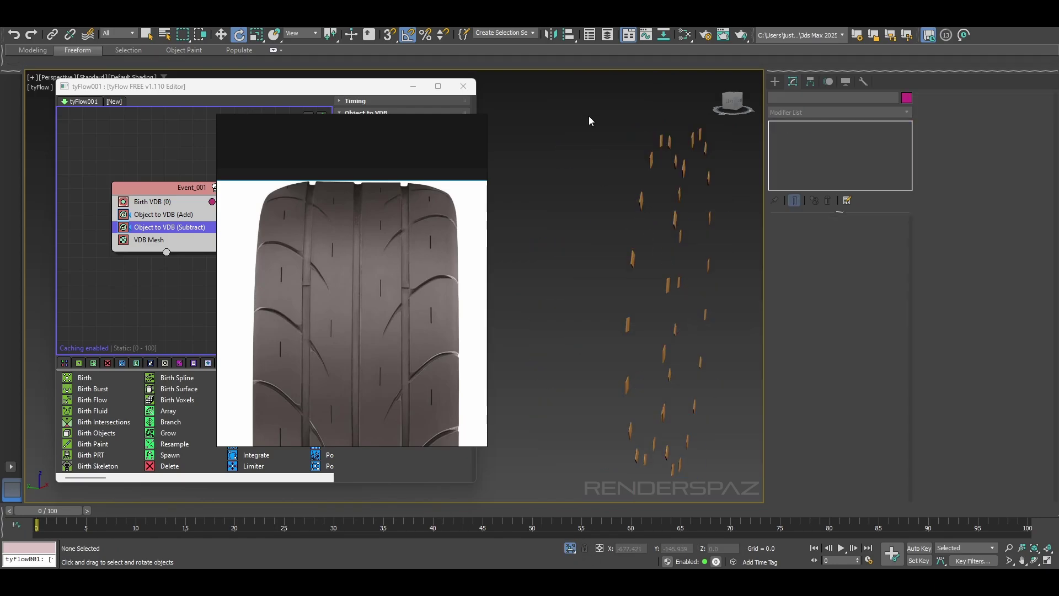
left_click_drag(759, 469, 740, 473)
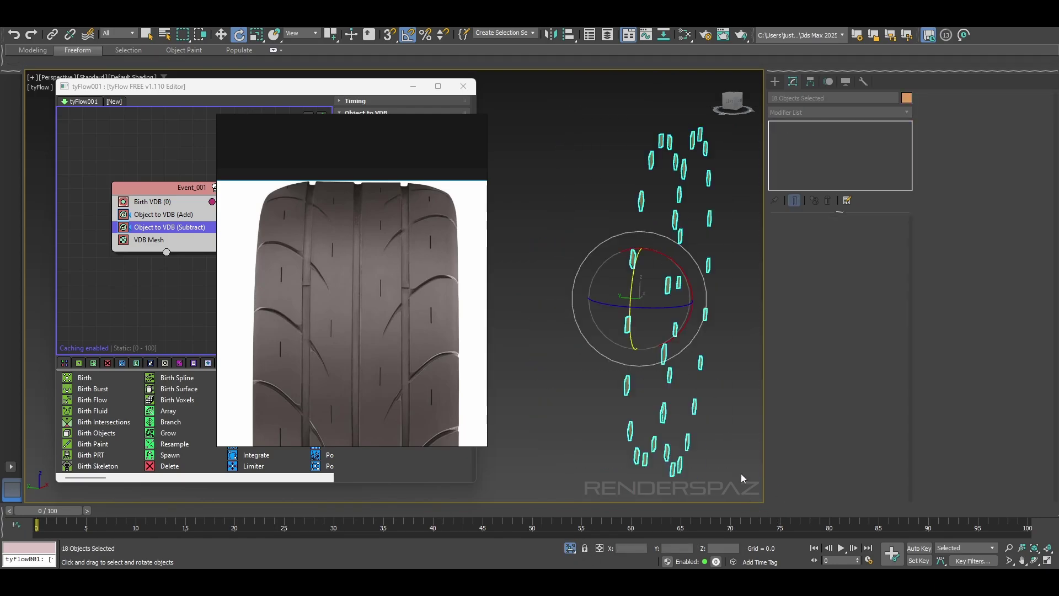
left_click(587, 219)
Attach all the other slot copies in the list to Rectangle003
left_click(632, 259)
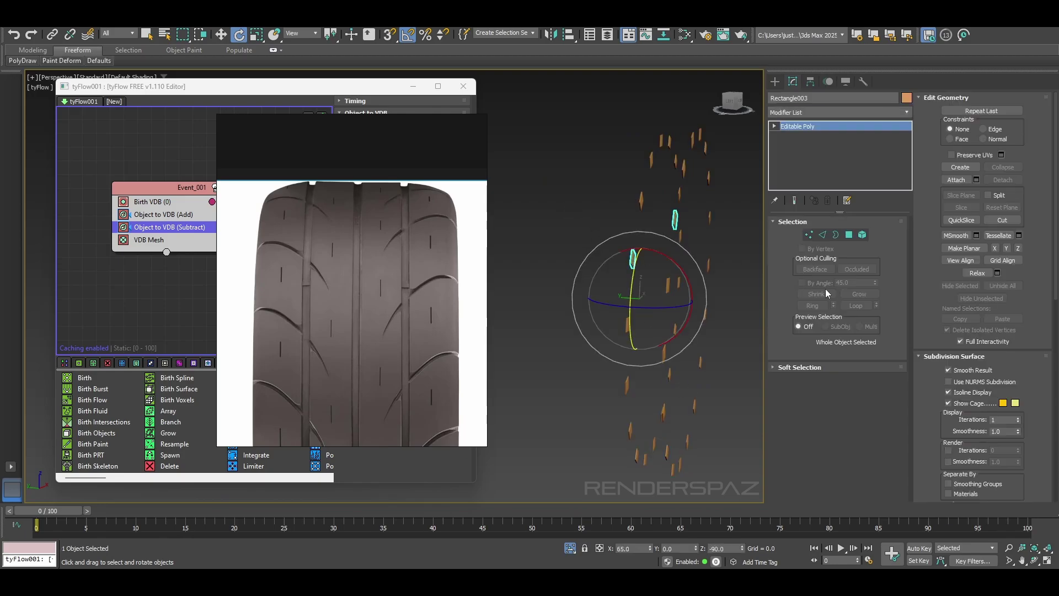
left_click(976, 180)
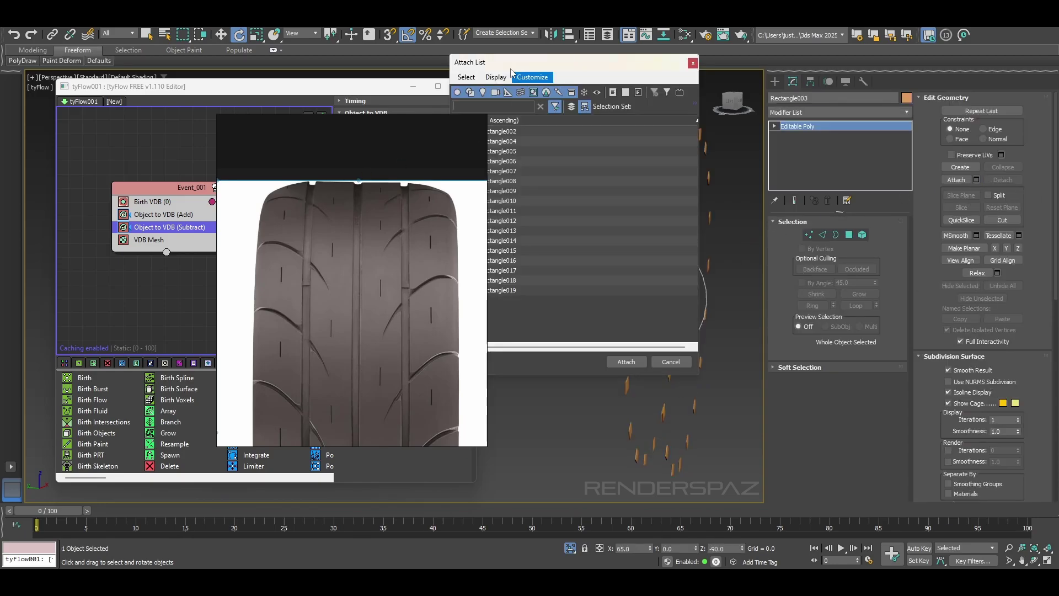
left_click_drag(370, 133, 1058, 171)
left_click_drag(489, 134, 565, 307)
left_click(626, 362)
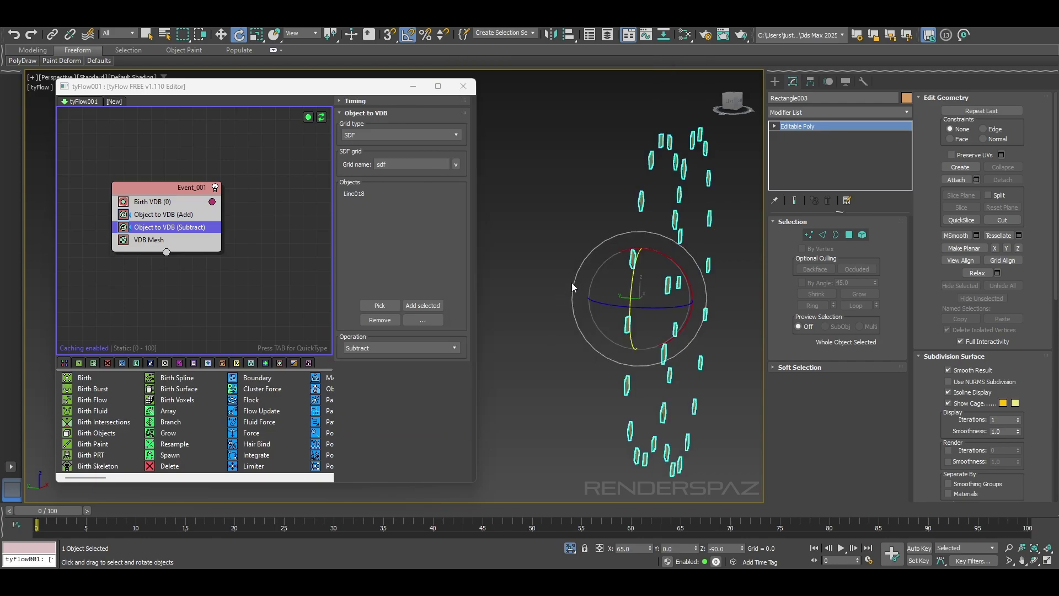
Mirror the slot ring as a copy onto the opposite half of the tread in World coordinates, and attach the original ring to it
left_click(646, 437)
left_click(669, 276)
left_click(297, 34)
left_click(292, 59)
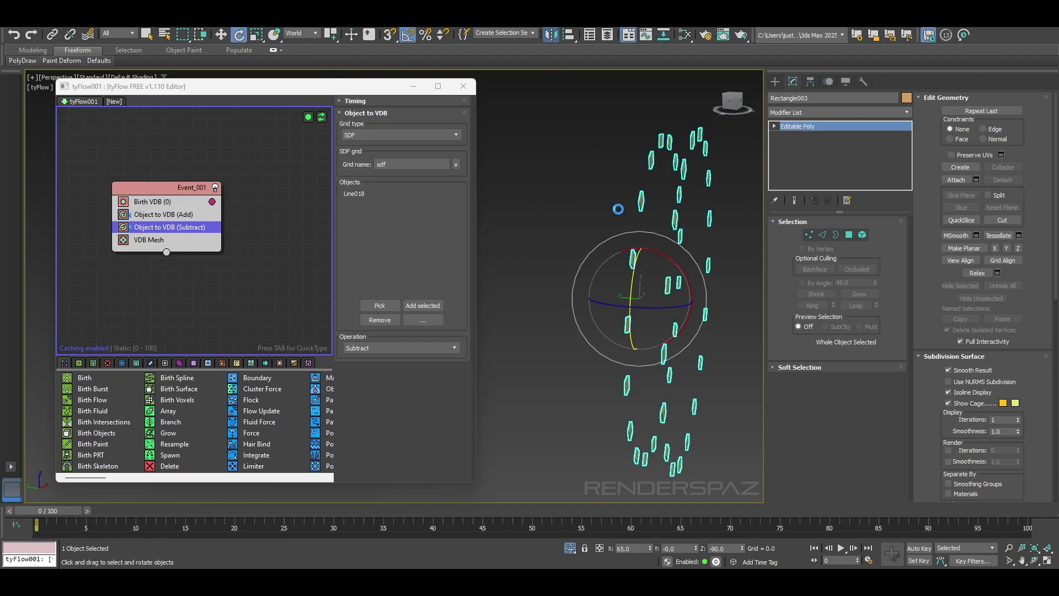
left_click(500, 376)
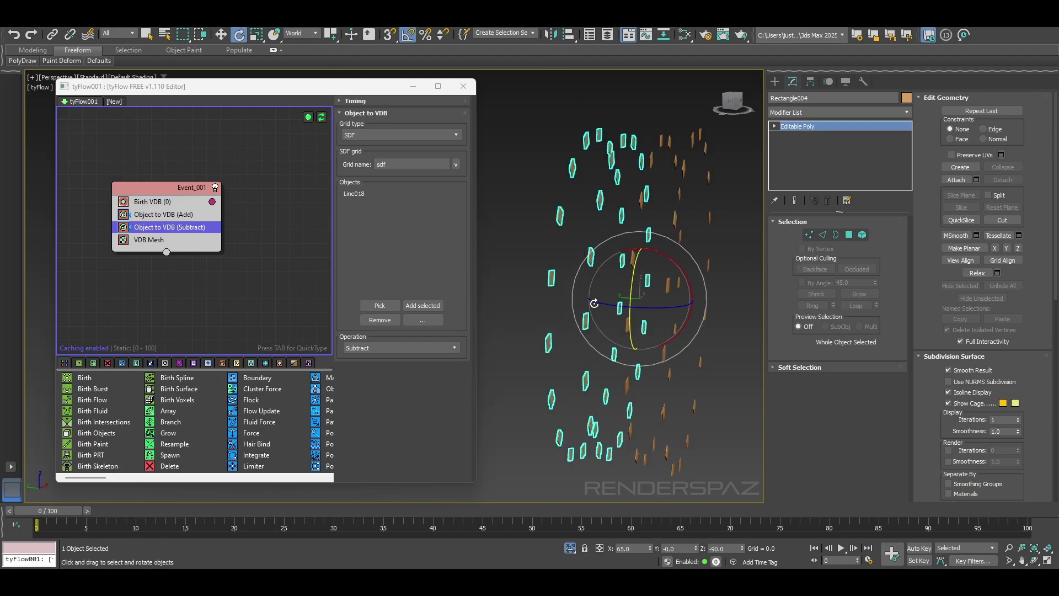
left_click(955, 179)
left_click(676, 220)
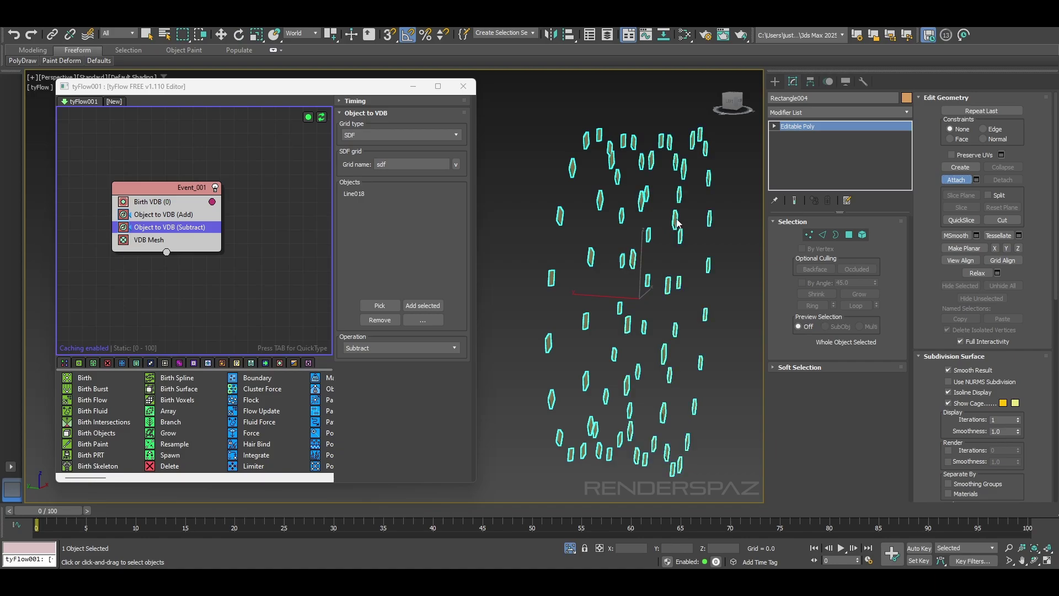
Bring the tire and the curved grooves back into view alongside the combined slots
key("w")
right_click(590, 204)
left_click(600, 152)
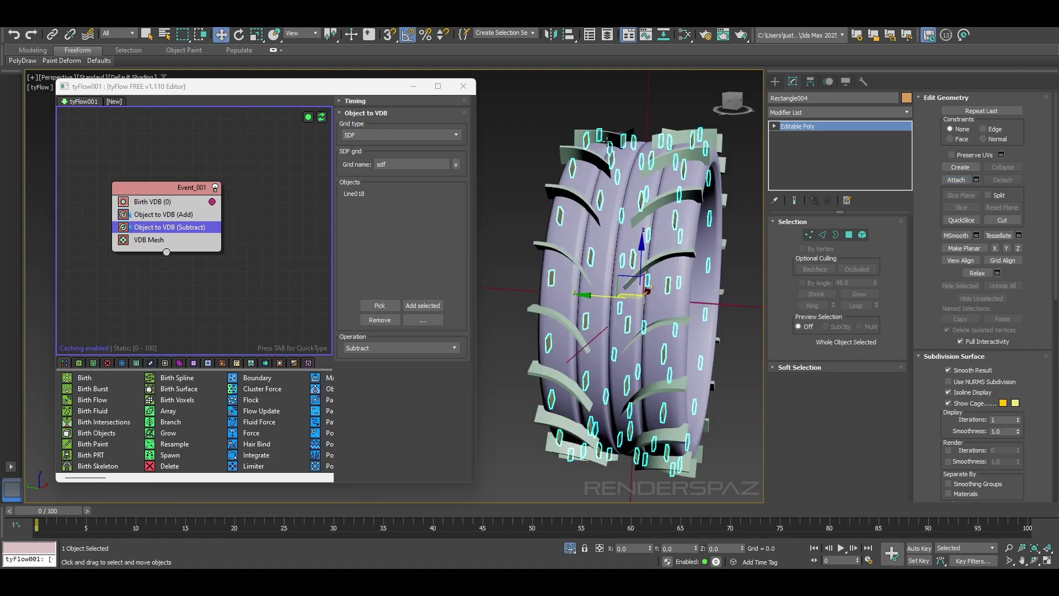
middle_click_drag(650, 299, 590, 300, "alt")
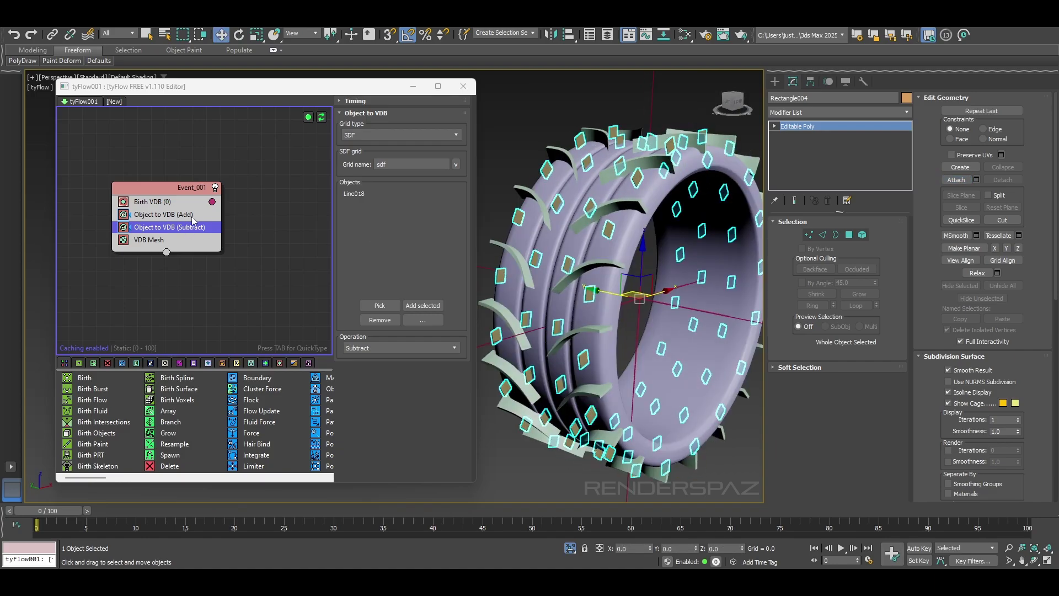
Duplicate the subtracting Object to VDB operator in Event_001 and replace Line018 with Rectangle004 in the copy
left_click_drag(160, 239, 155, 249)
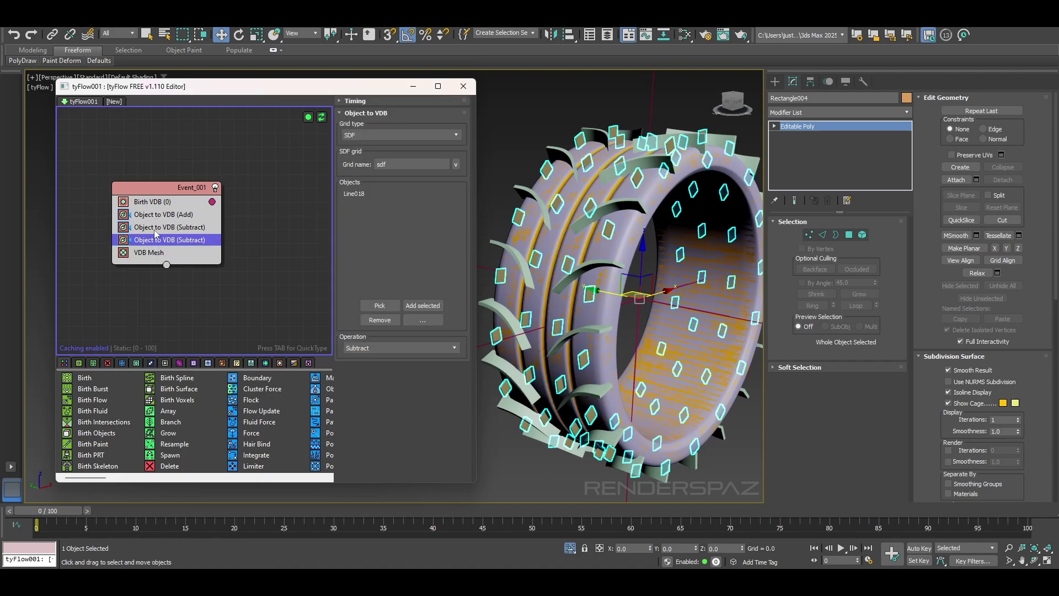
left_click(356, 194)
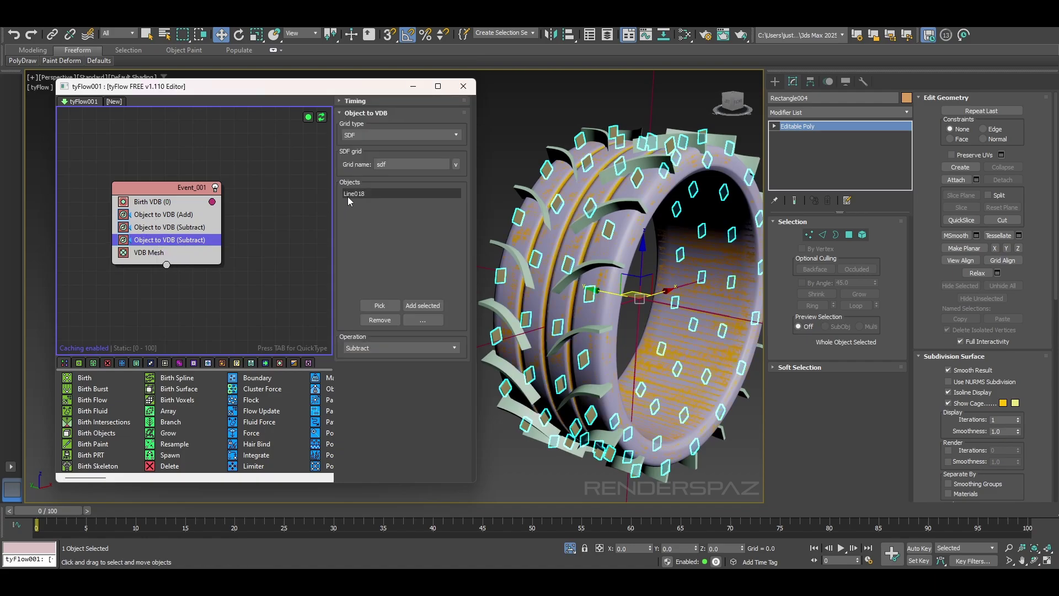
left_click(390, 320)
left_click(379, 305)
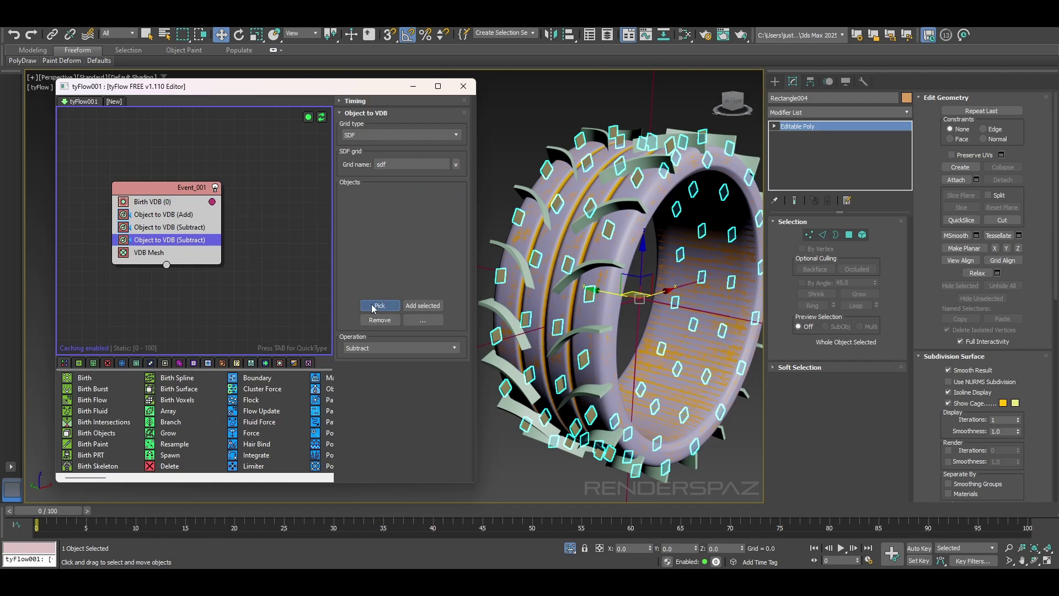
scroll(588, 294, "up", 3)
left_click(587, 294)
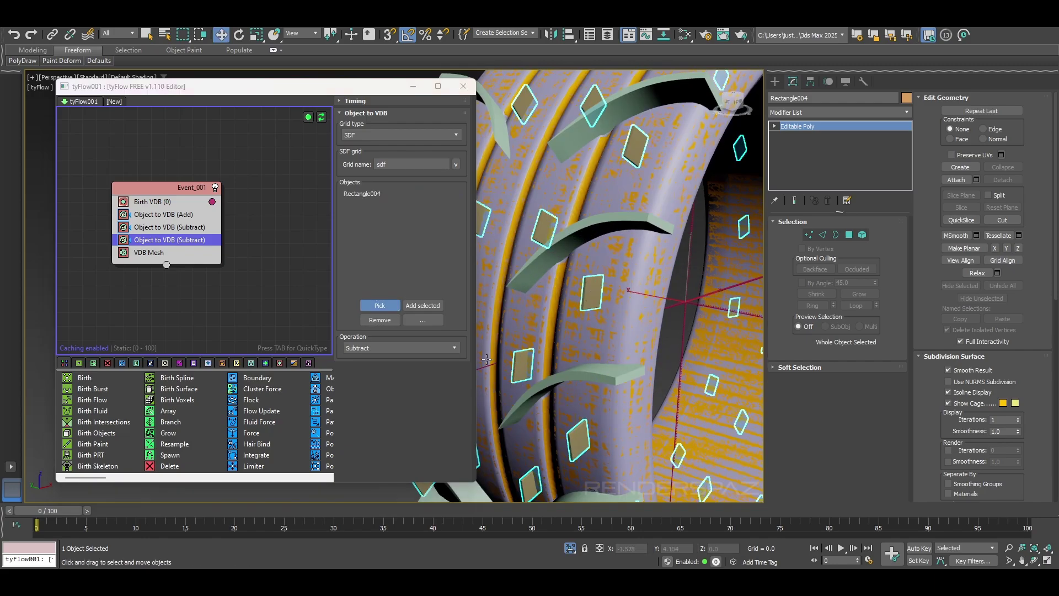
Try to hide the curved grooves and the slot cutters together
scroll(588, 295, "down", 3)
scroll(578, 361, "up", 2)
mouse_move(578, 361)
middle_mouse_down()
mouse_move(575, 388)
mouse_move(581, 347)
middle_mouse_up()
scroll(576, 384, "down", 5)
left_click(558, 435)
scroll(595, 319, "up", 5)
left_click(594, 319)
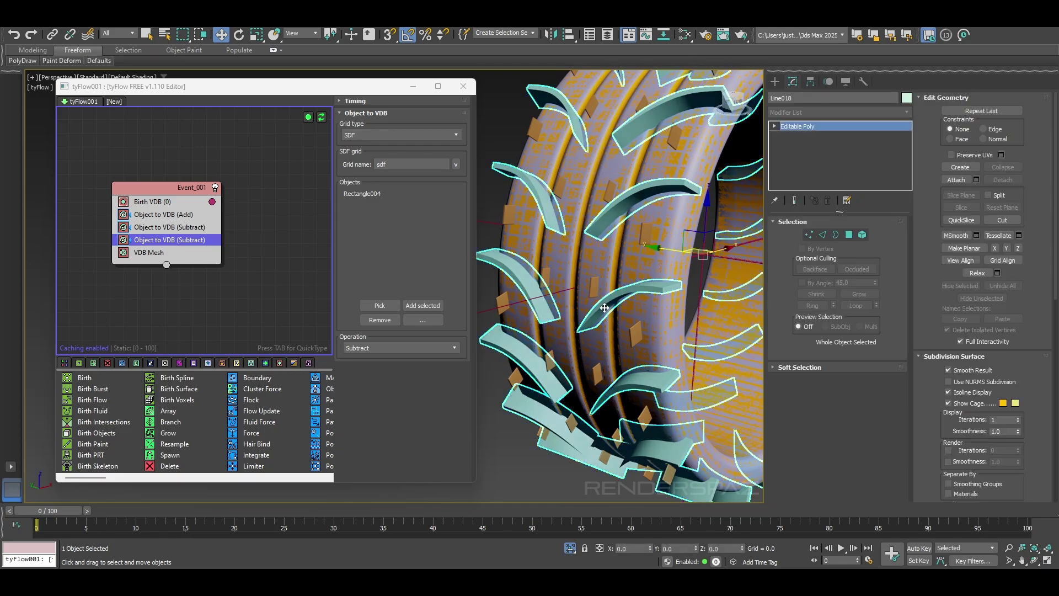
left_click(637, 334, "ctrl")
right_click(590, 307)
left_click(606, 266)
left_click(609, 277)
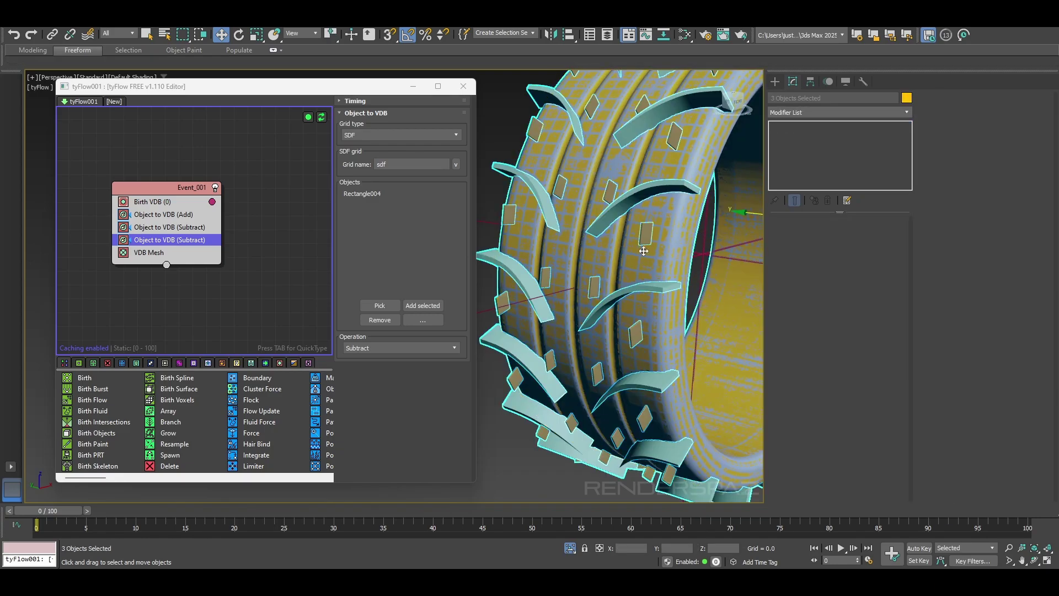
Hide the curved groove object and the slot cutter object Rectangle004 one after the other
left_click(644, 281)
right_click(641, 283)
left_click(661, 246)
left_click(600, 286)
right_click(595, 285)
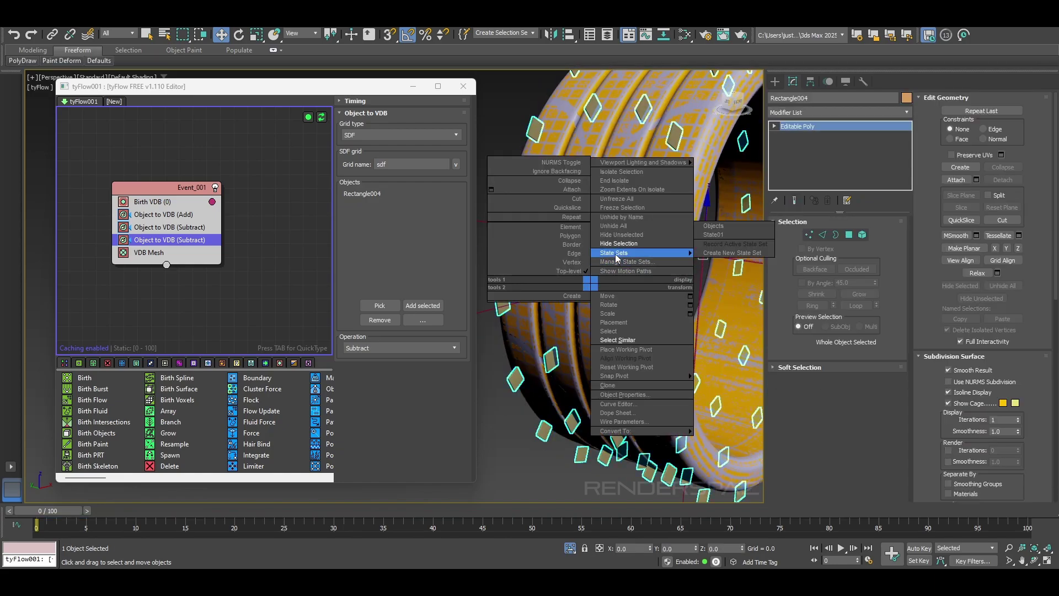
left_click(665, 248)
Hide the original Tire object and inspect the tread cuts on the tyFlow mesh
left_click(643, 249)
right_click(644, 249)
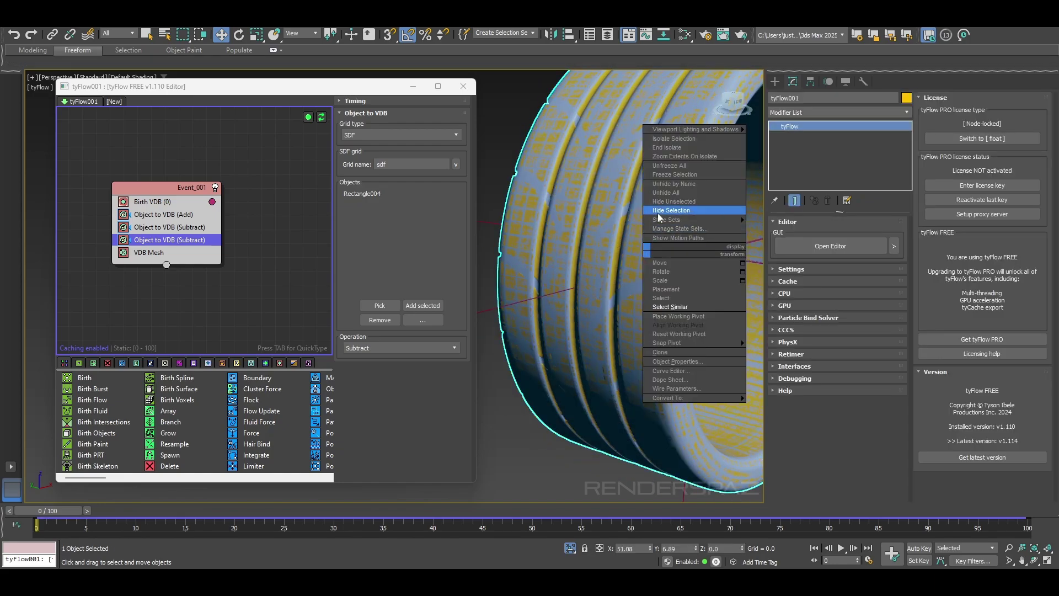
left_click(662, 219)
left_click(649, 259)
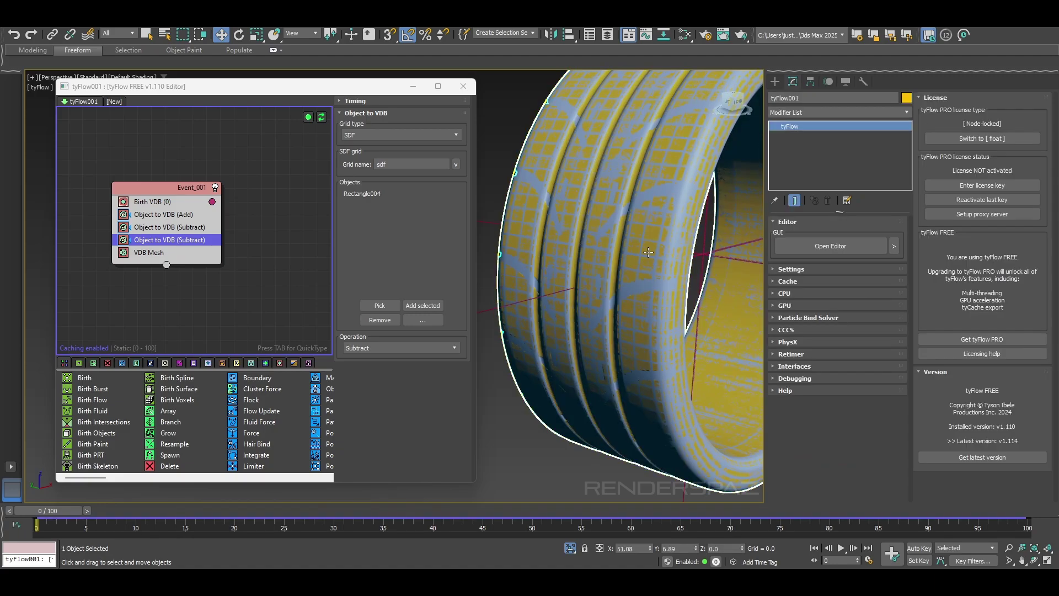
right_click(645, 249)
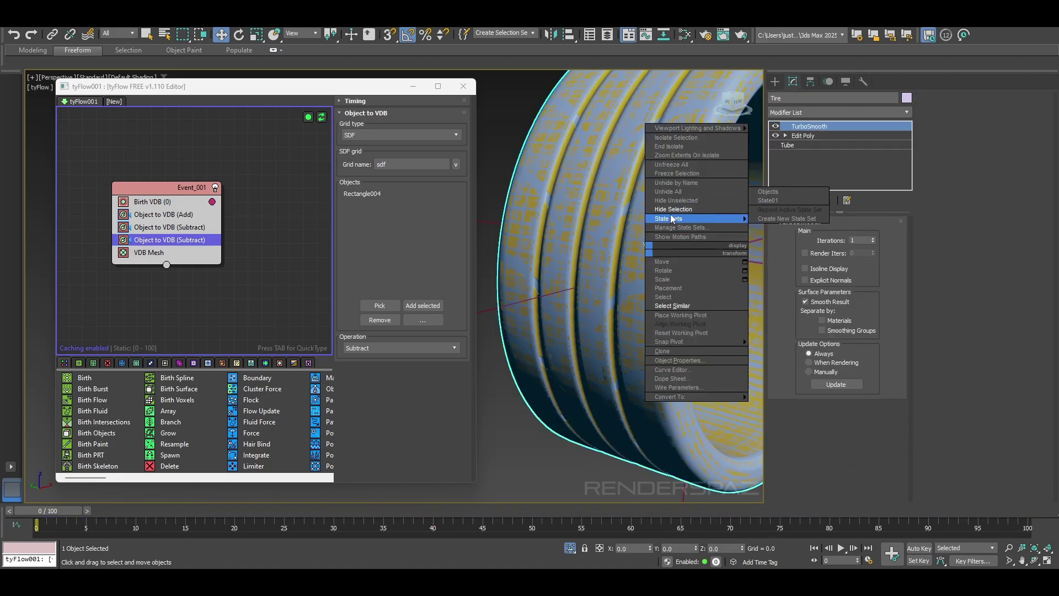
left_click(672, 209)
scroll(647, 313, "down", 6)
middle_click_drag(648, 313, 655, 374, "alt")
scroll(640, 280, "up", 5)
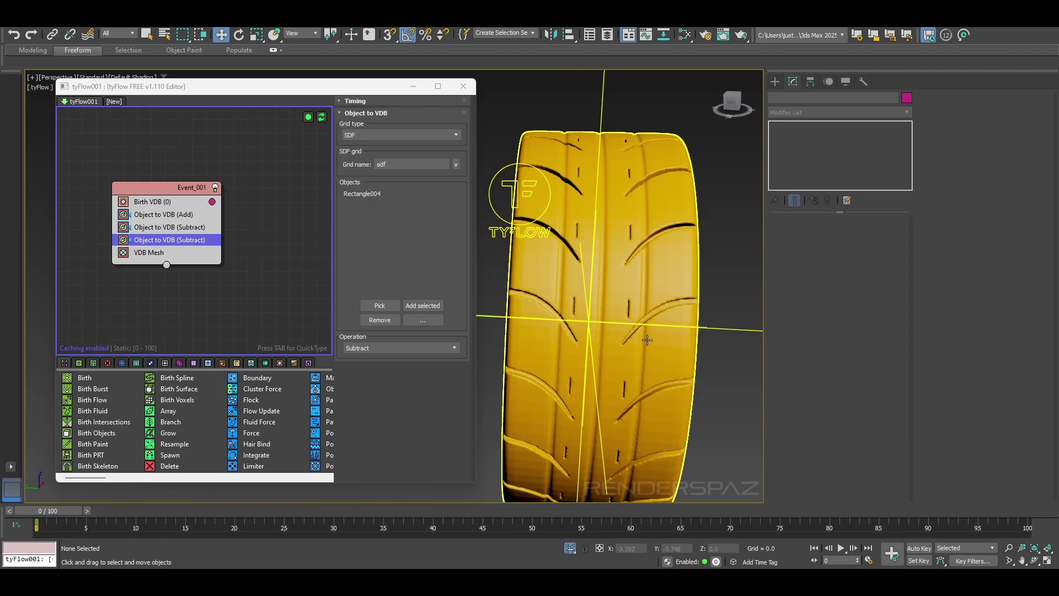
Unhide all objects so the tire, curved grooves and slot cutters are back in view
right_click(591, 240)
left_click(633, 188)
left_click(668, 364)
middle_click_drag(656, 396, 627, 343, "alt")
right_click(626, 341)
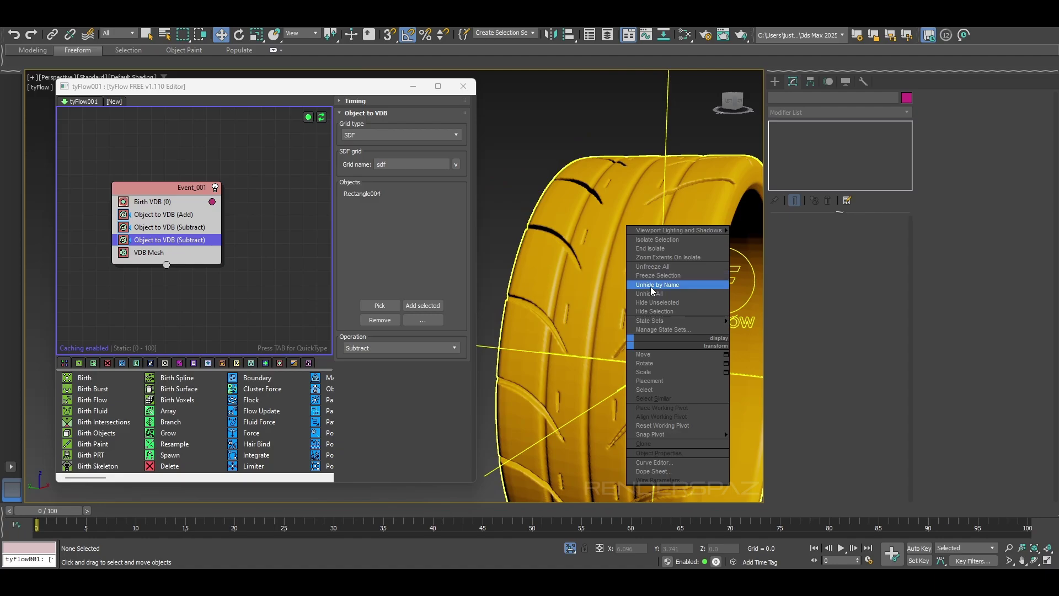
left_click(634, 293)
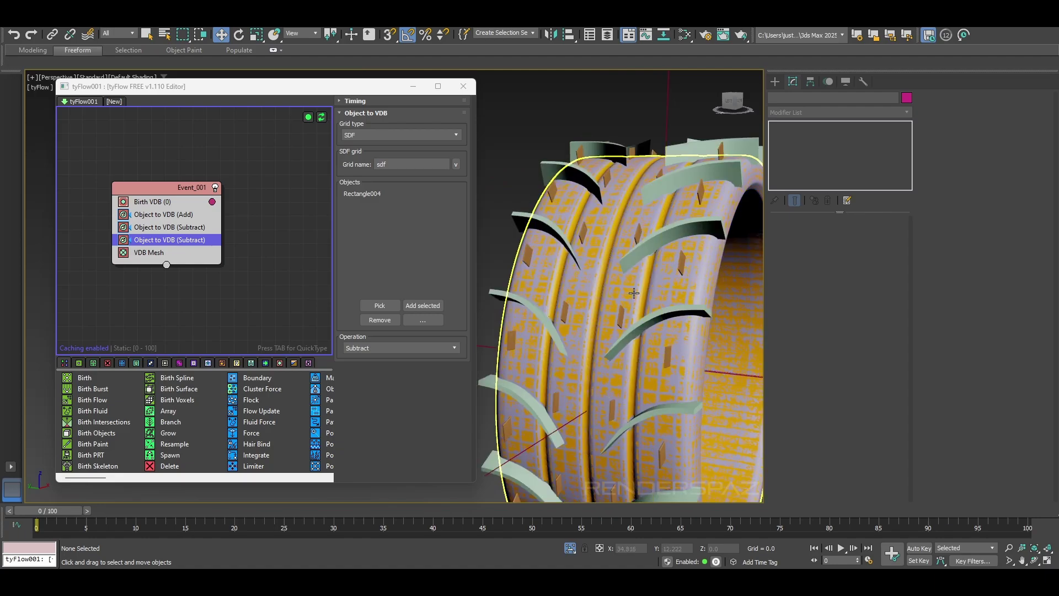
Select the outermost ring of slot elements on one side of Rectangle004 at Element level
left_click(679, 260)
scroll(668, 268, "up", 6)
middle_click_drag(661, 274, 577, 282, "alt")
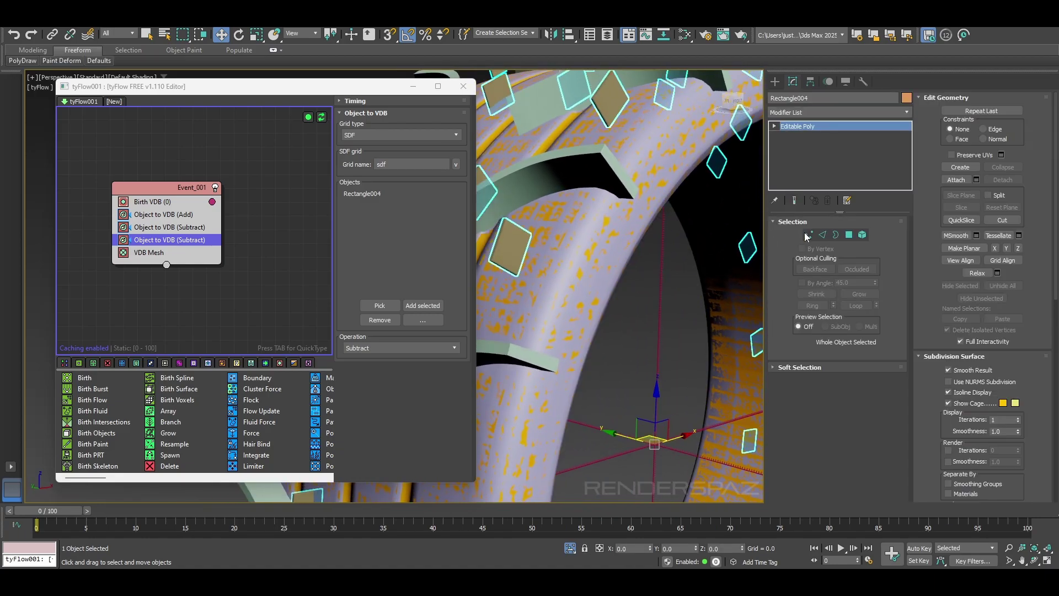
left_click(862, 235)
left_click(518, 248)
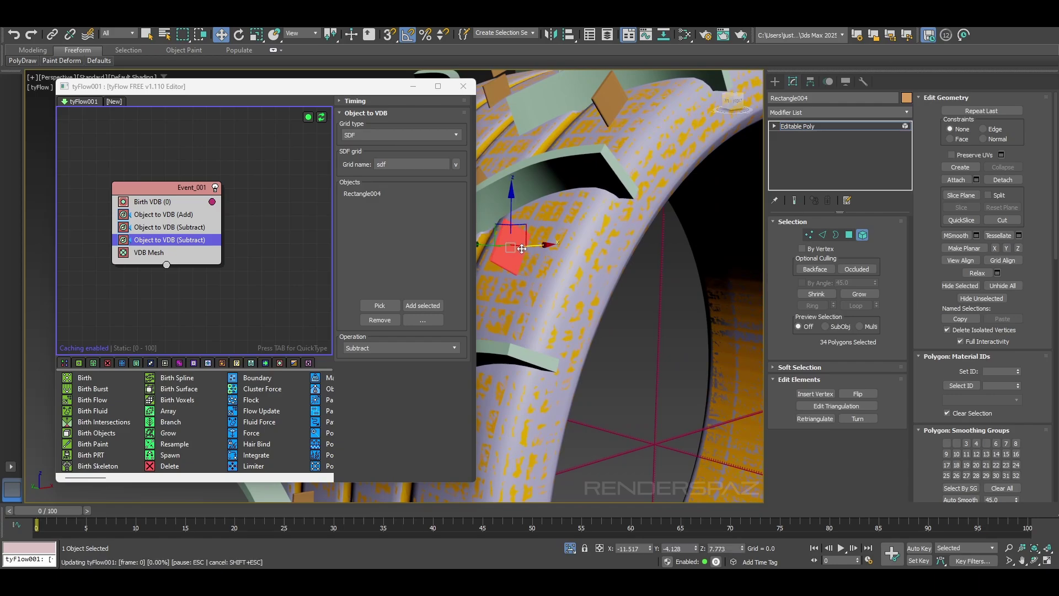
middle_click_drag(522, 250, 589, 422, "alt")
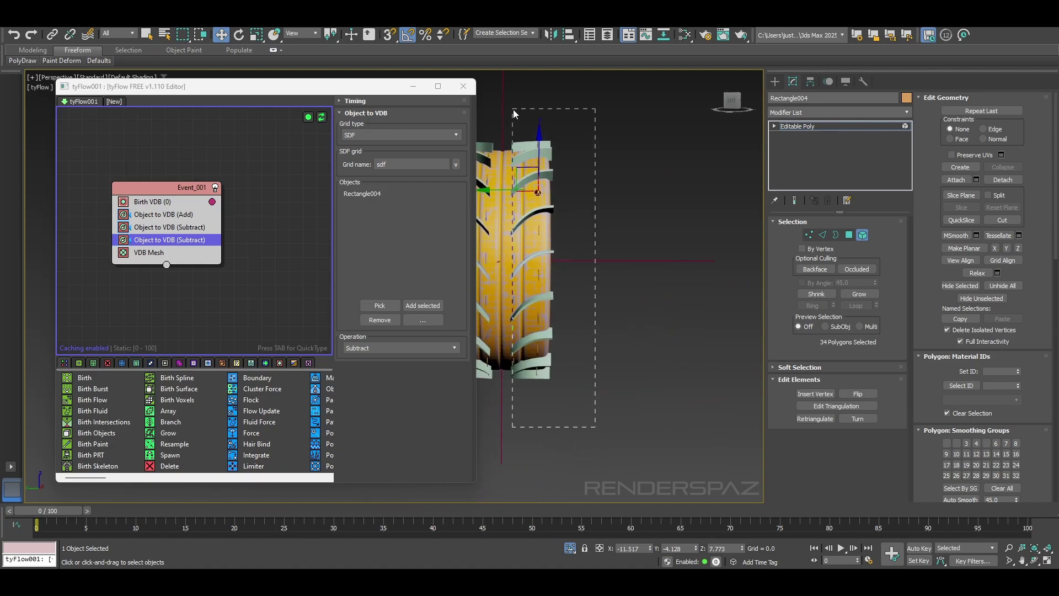
left_click_drag(525, 109, 524, 108)
middle_click_drag(603, 246, 524, 243, "alt")
scroll(541, 221, "up", 3)
middle_click_drag(552, 171, 479, 94)
Scale the selected slot elements uniformly to about 97% around the World coordinate center and leave Element level
left_click(301, 33)
left_click(300, 59)
left_click_drag(330, 42, 333, 83)
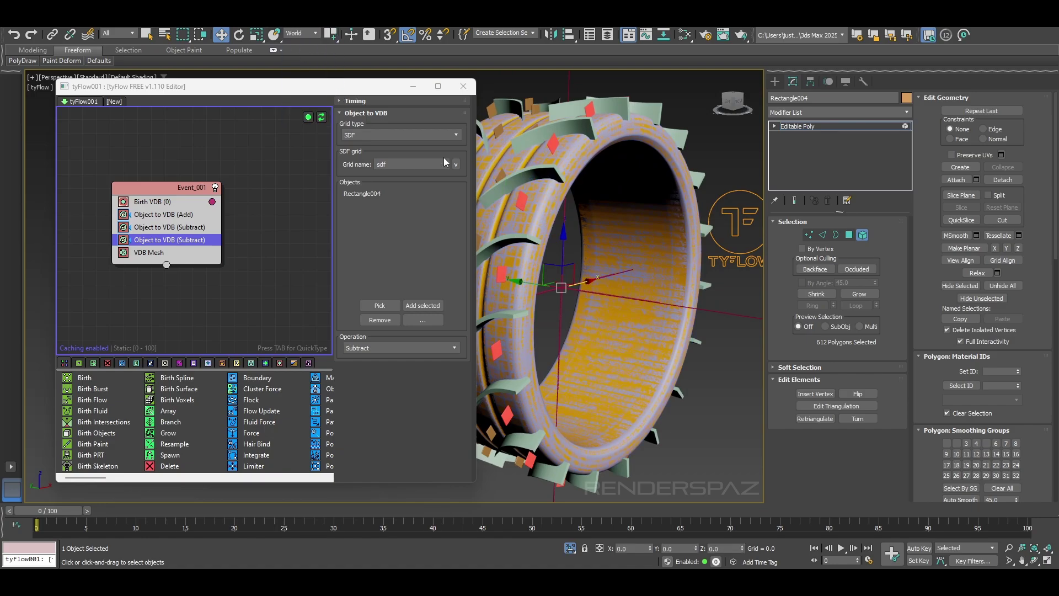
left_click_drag(336, 37, 341, 77)
left_click(257, 35)
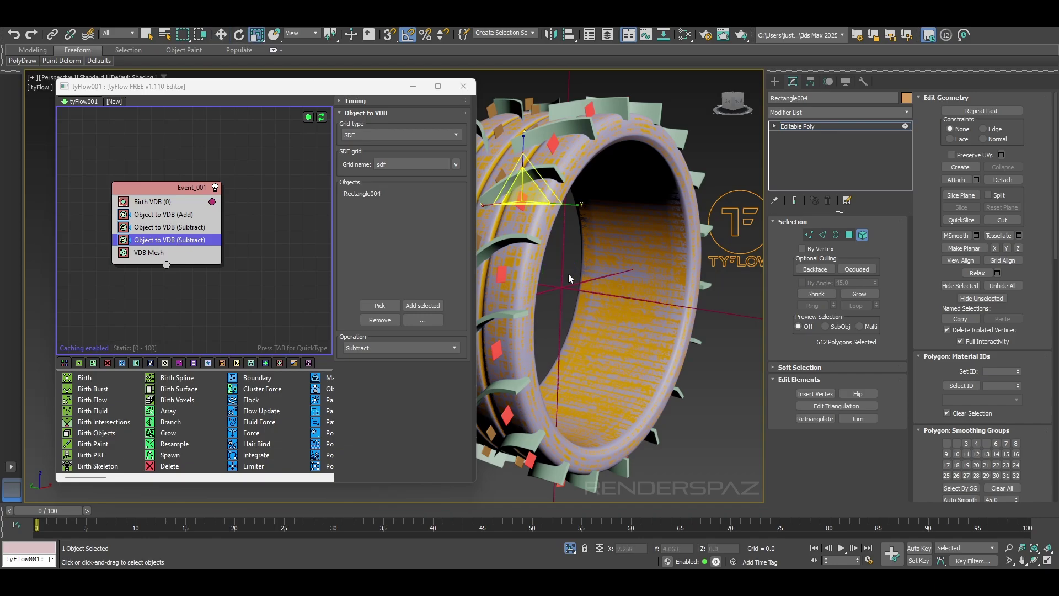
left_click(311, 39)
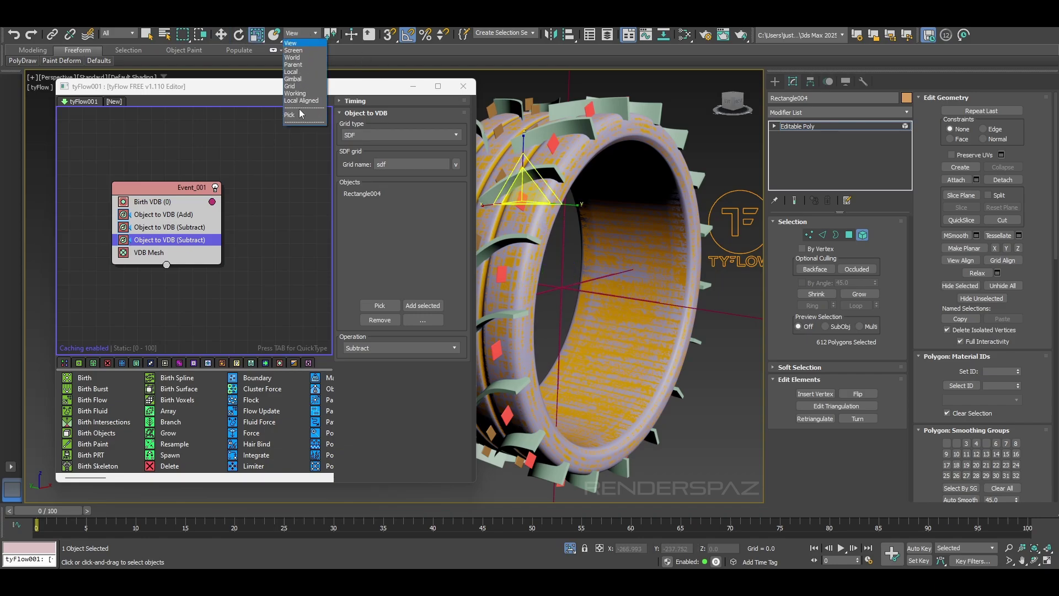
left_click(290, 38)
left_click(301, 36)
left_click(298, 58)
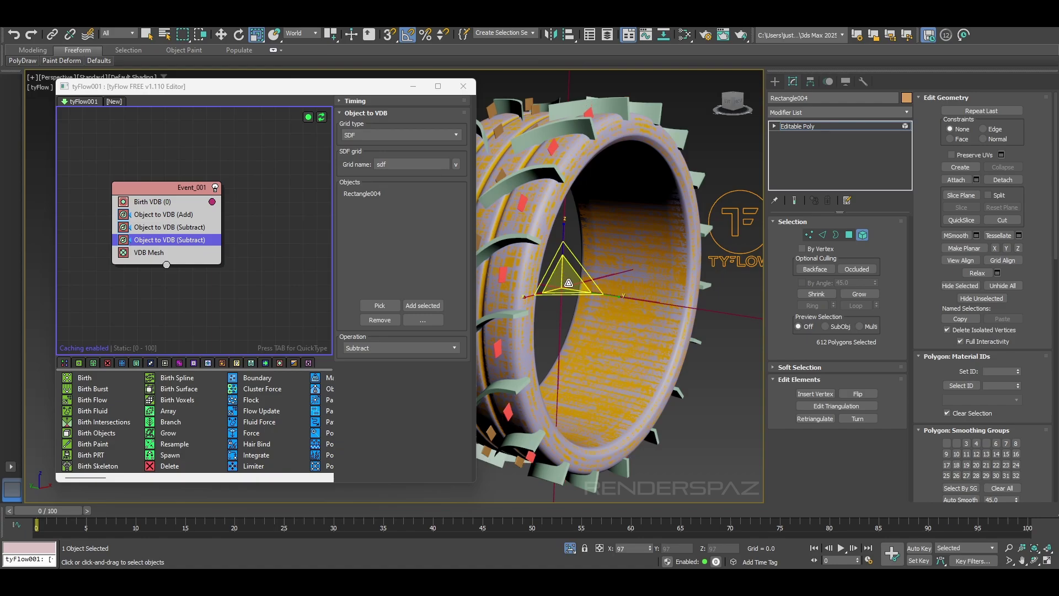
middle_click_drag(568, 283, 660, 236, "alt")
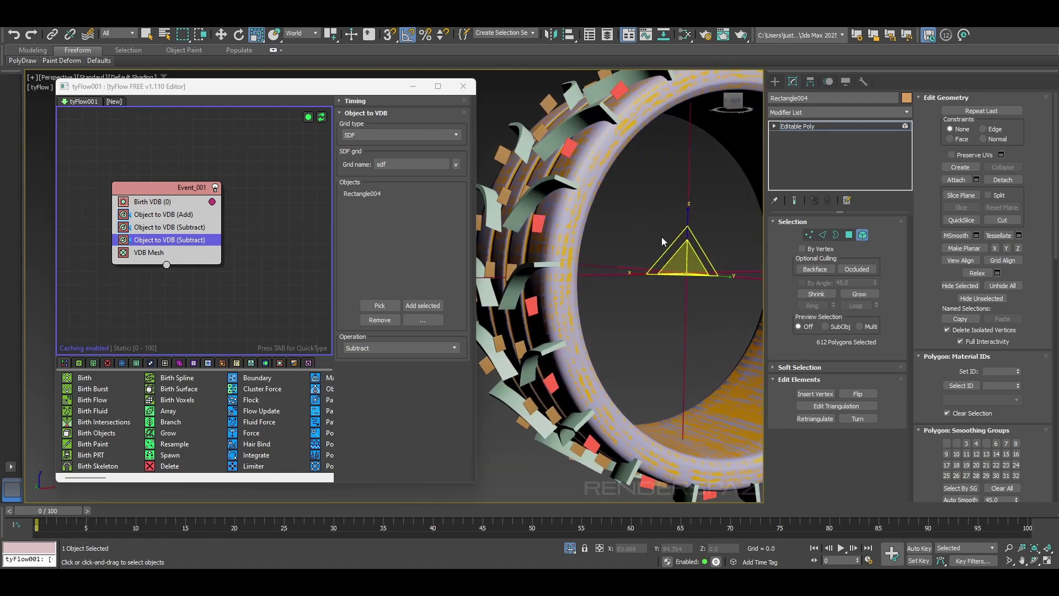
left_click(695, 180)
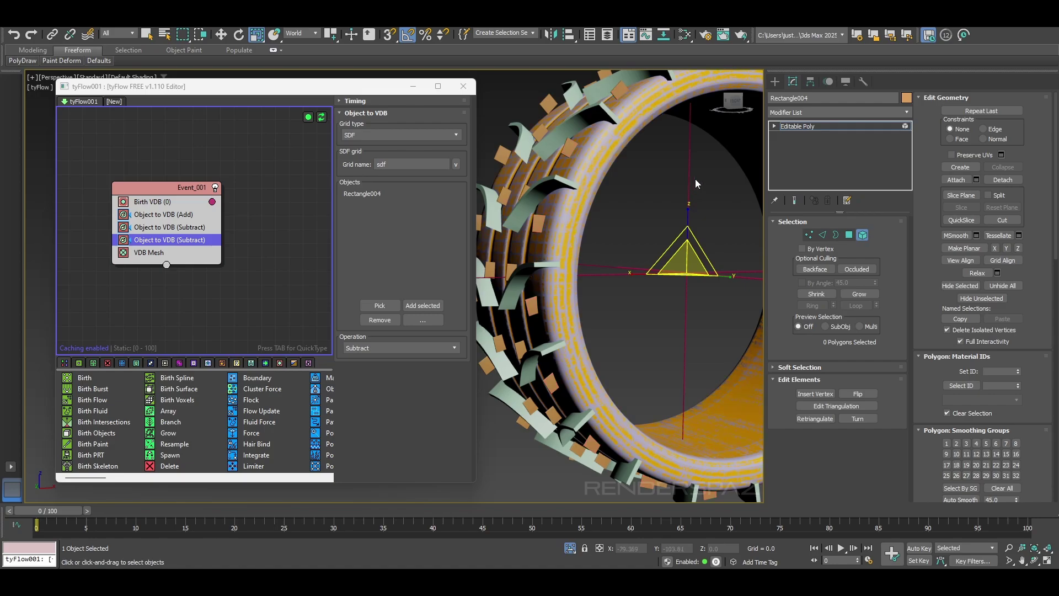
left_click(862, 236)
left_click(644, 164)
middle_click_drag(593, 284, 649, 302, "alt")
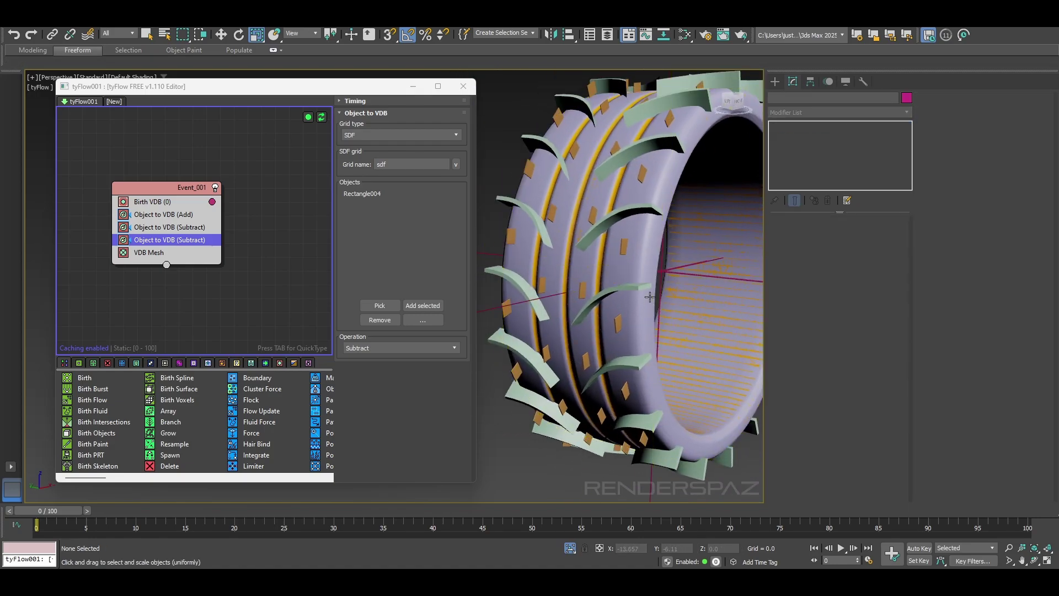
Hide the Tire, the curved grooves and the slot cutters, and inspect the slots cut into the tyFlow mesh
left_click(623, 272)
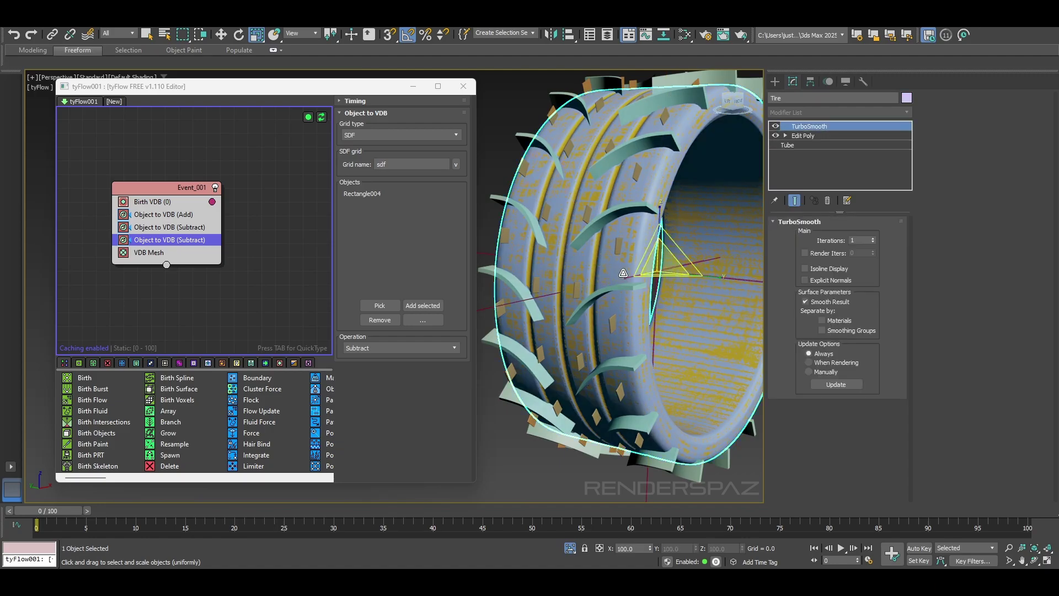
right_click(623, 272)
left_click(643, 232)
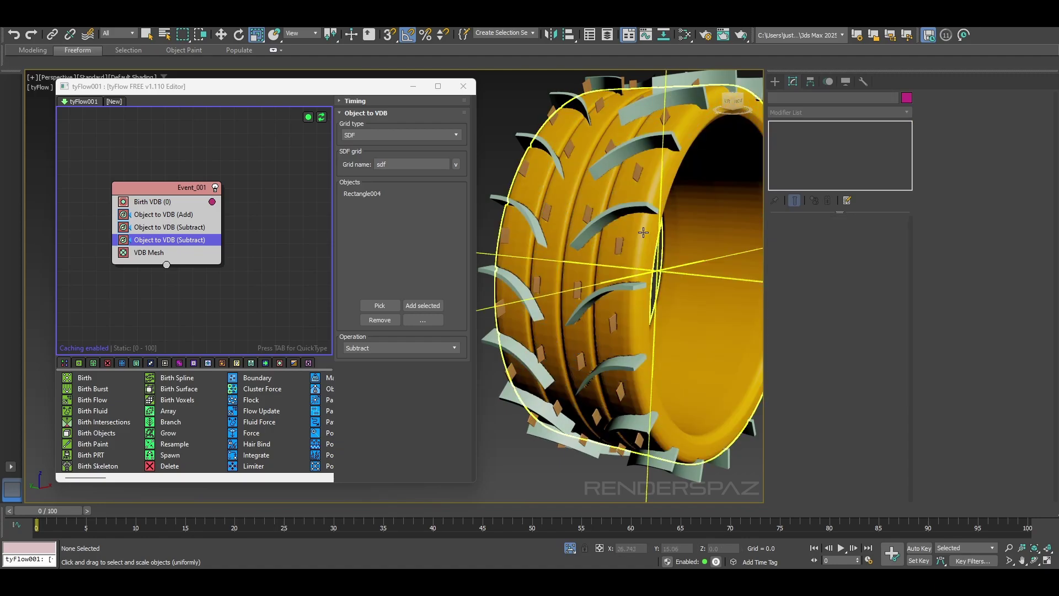
left_click(615, 215)
right_click(612, 212)
left_click(628, 174)
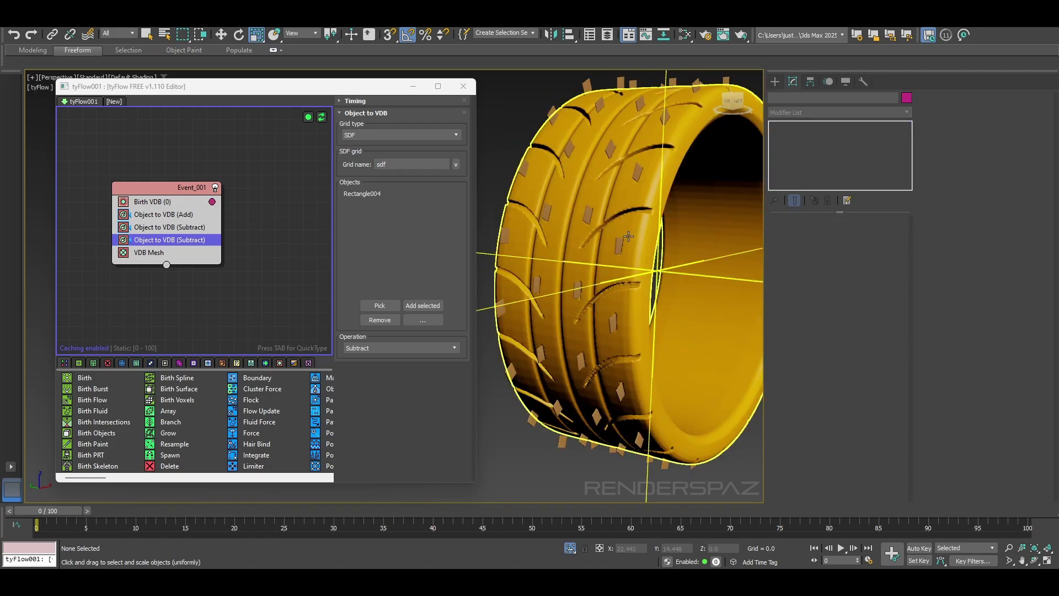
left_click(618, 246)
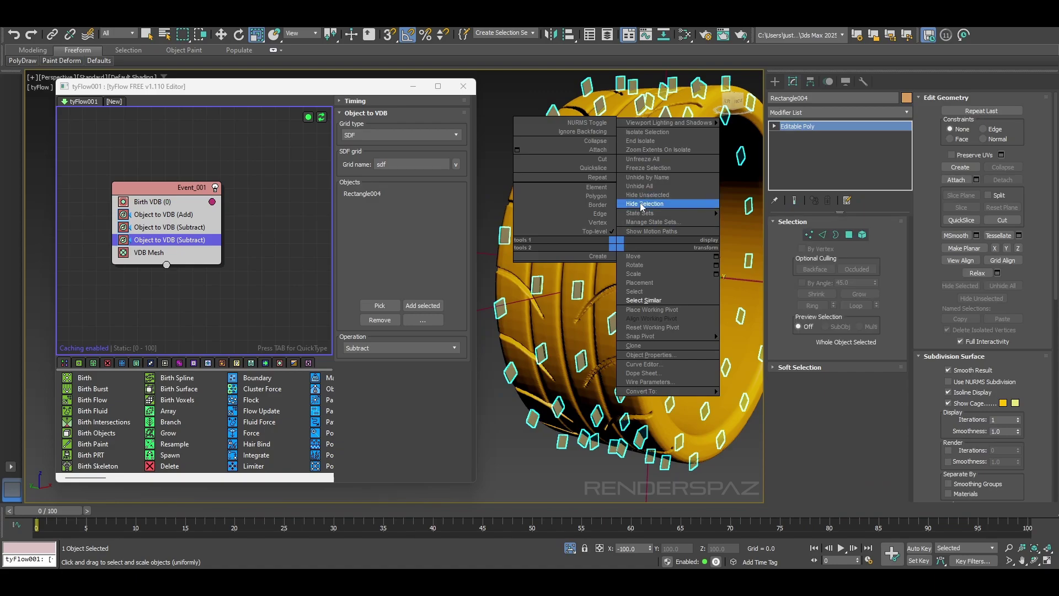
left_click(643, 205)
middle_click_drag(656, 409, 730, 430, "alt")
middle_click_drag(607, 369, 715, 401)
middle_click_drag(635, 360, 618, 284, "alt")
Undo the last hide of Rectangle004 and select one of its outer slots at Element level
key("ctrl+z")
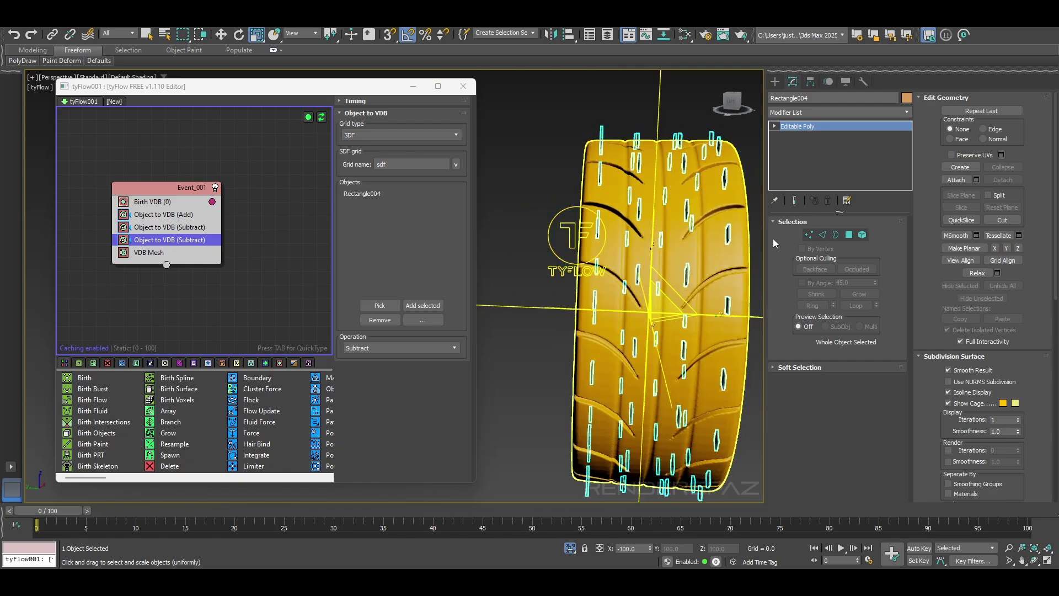
left_click(606, 292)
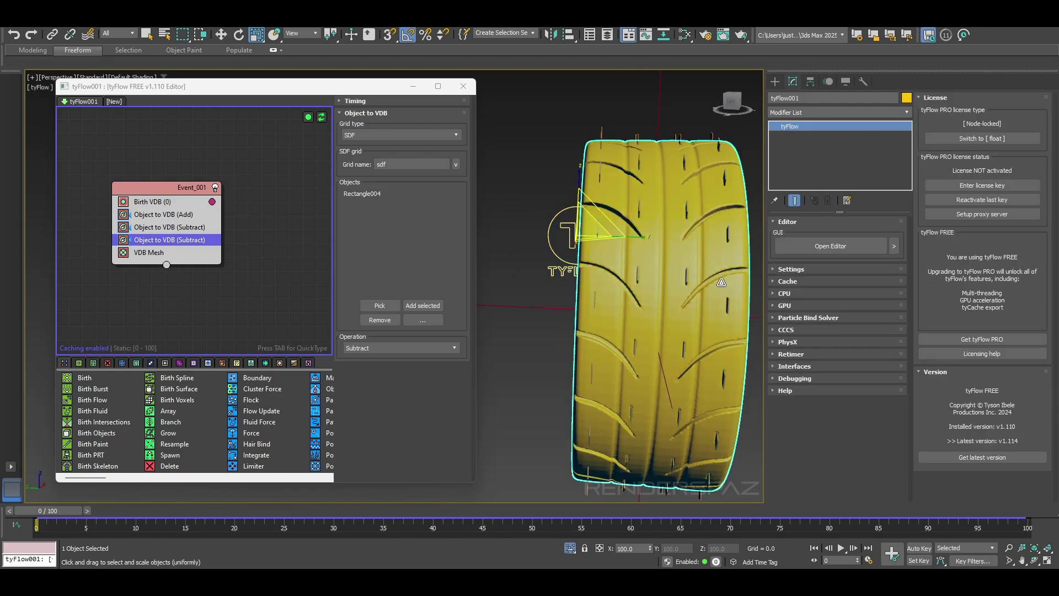
left_click(728, 232)
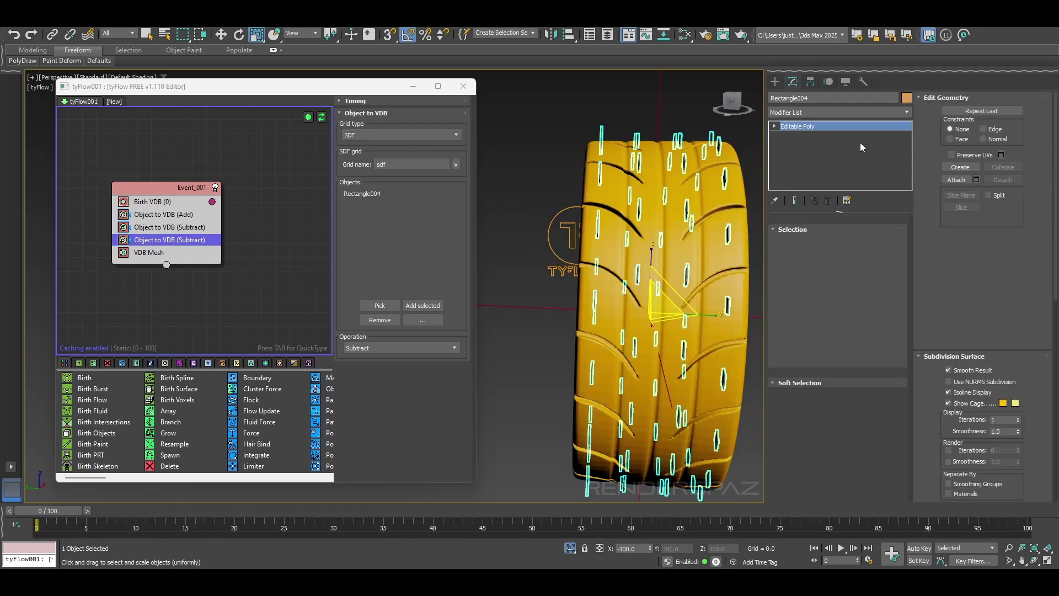
left_click(862, 235)
left_click(727, 238)
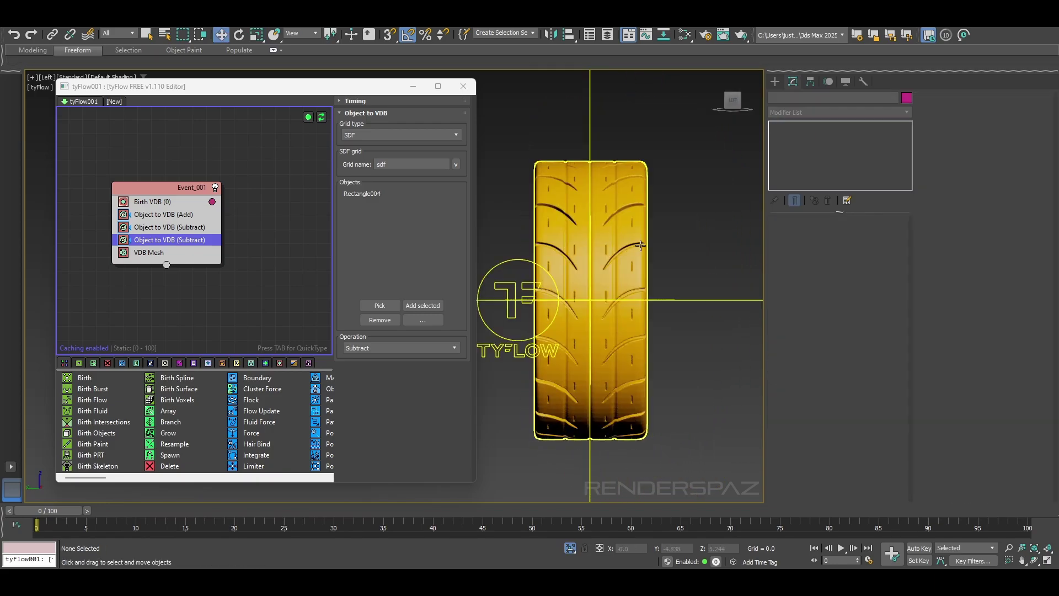
Examine the finished tread in perspective, up close and with edged faces shown briefly
key("p")
mouse_move(722, 288)
middle_mouse_down("alt")
mouse_move(638, 361)
mouse_move(647, 347)
mouse_move(601, 271)
middle_mouse_up("alt")
scroll(643, 332, "up", 3)
key("F4")
key("F4")
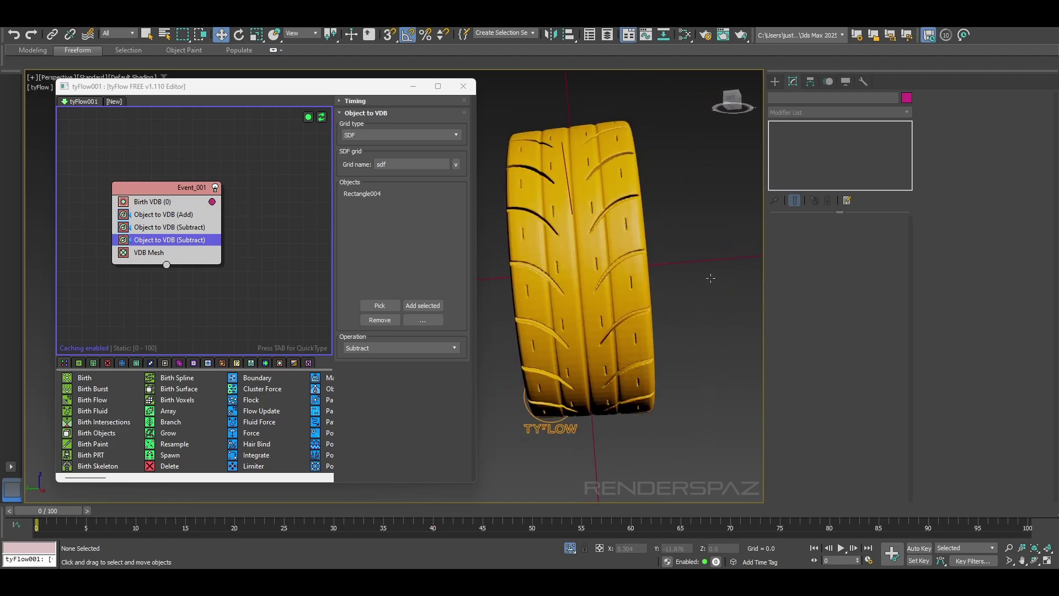
scroll(599, 261, "up", 5)
scroll(599, 261, "down", 5)
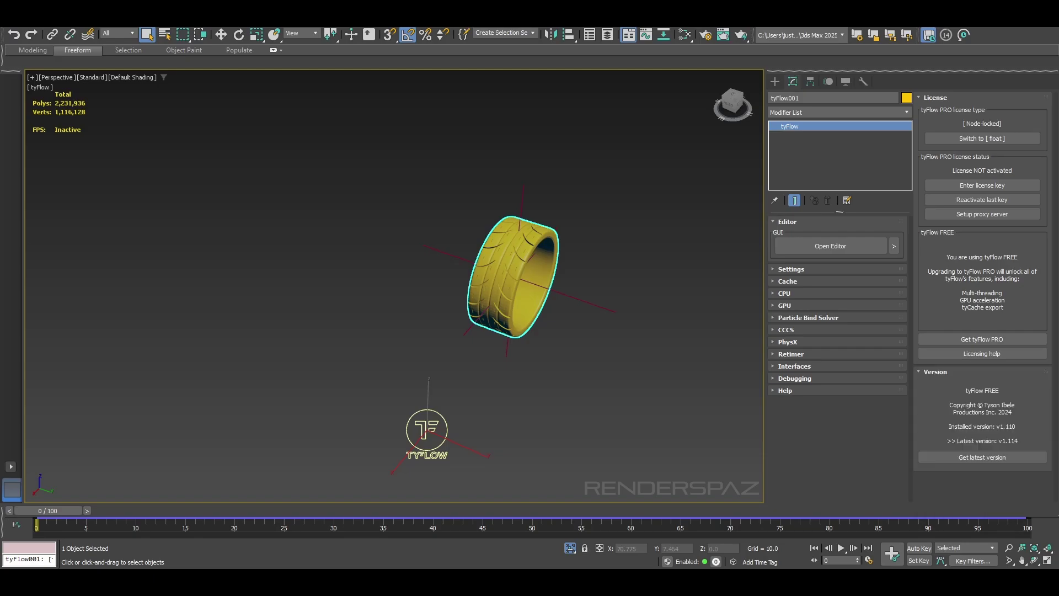
Clone the tyFlow tire object as an independent Copy
left_click(545, 377)
scroll(507, 282, "up", 4)
left_click(495, 246)
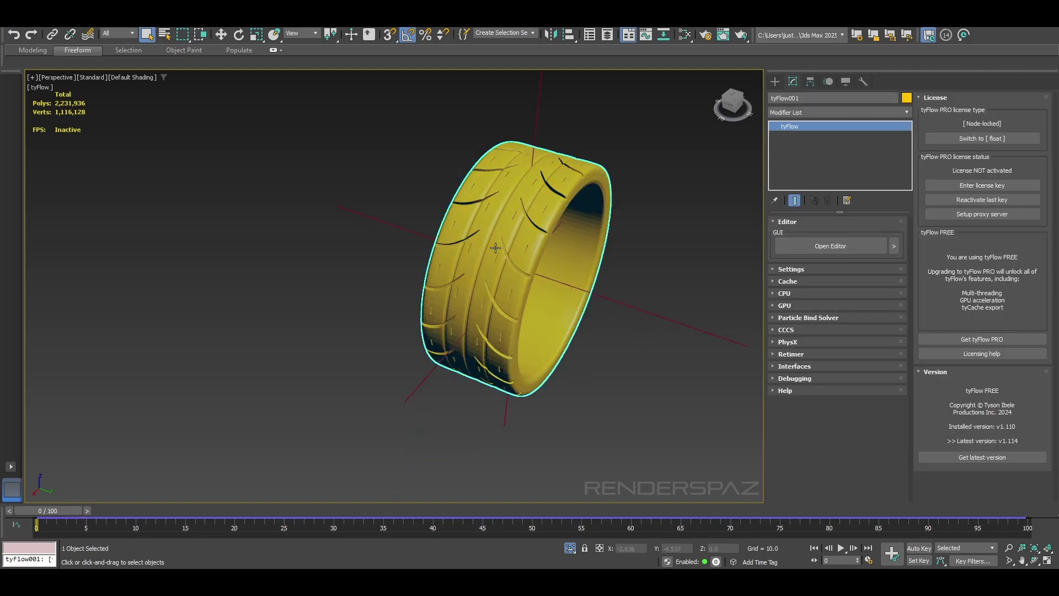
middle_click_drag(538, 297, 542, 298, "alt")
scroll(542, 297, "down", 3)
left_click(31, 20)
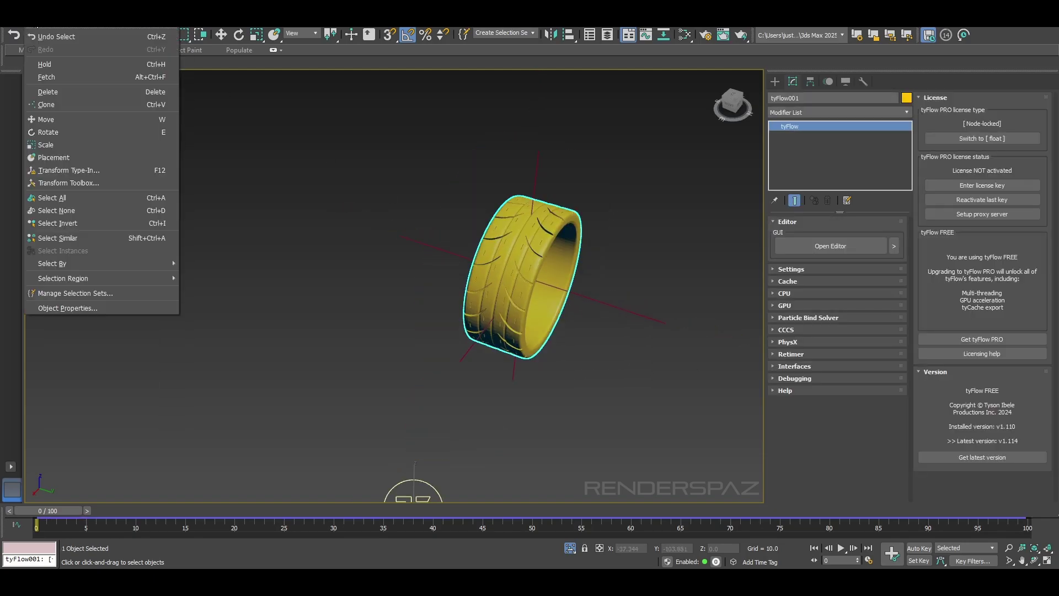
left_click(55, 104)
left_click(487, 261)
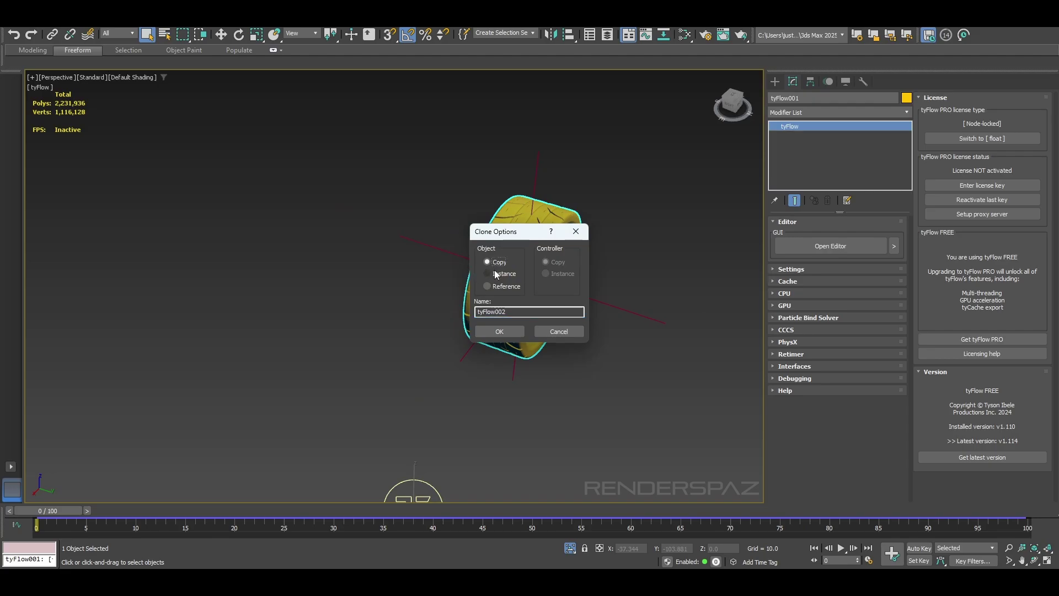
left_click(499, 331)
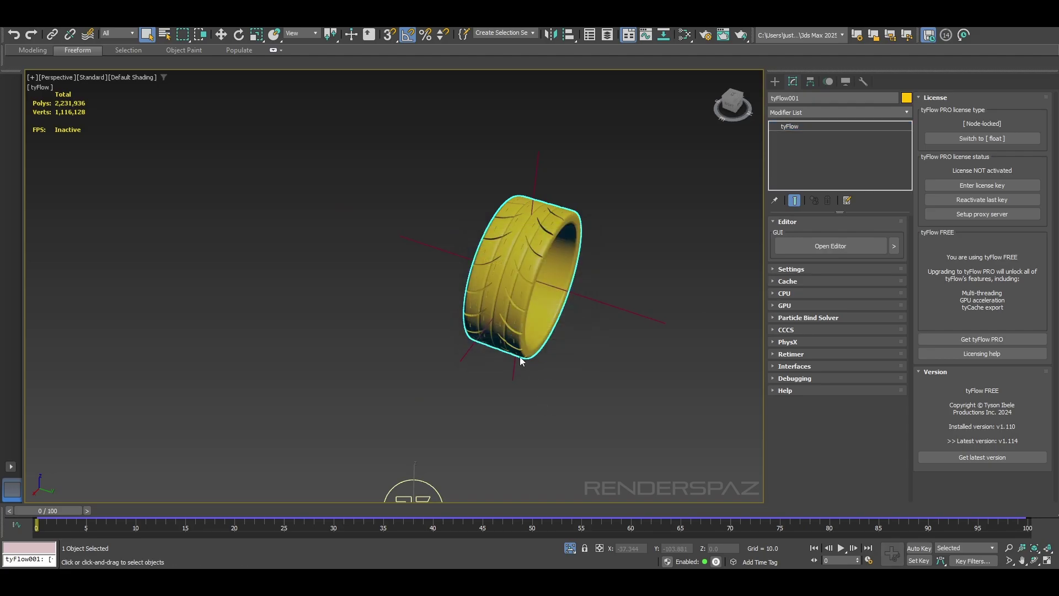
mouse_move(509, 359)
middle_mouse_down()
mouse_move(506, 315)
mouse_move(506, 325)
middle_mouse_up()
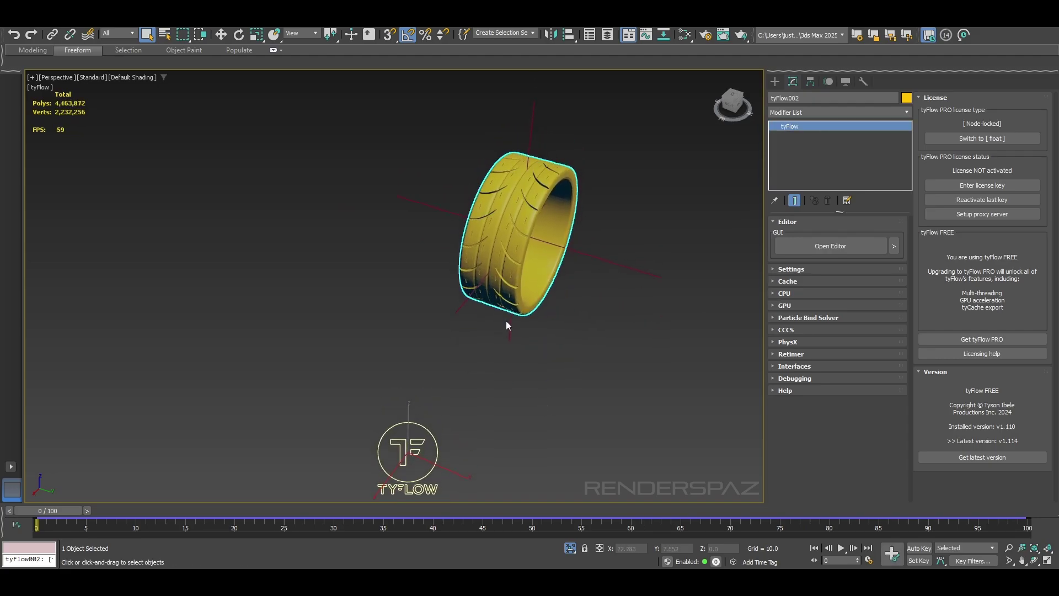
Convert the cloned tyFlow object to an Editable Poly
double_click(800, 97)
right_click(660, 181)
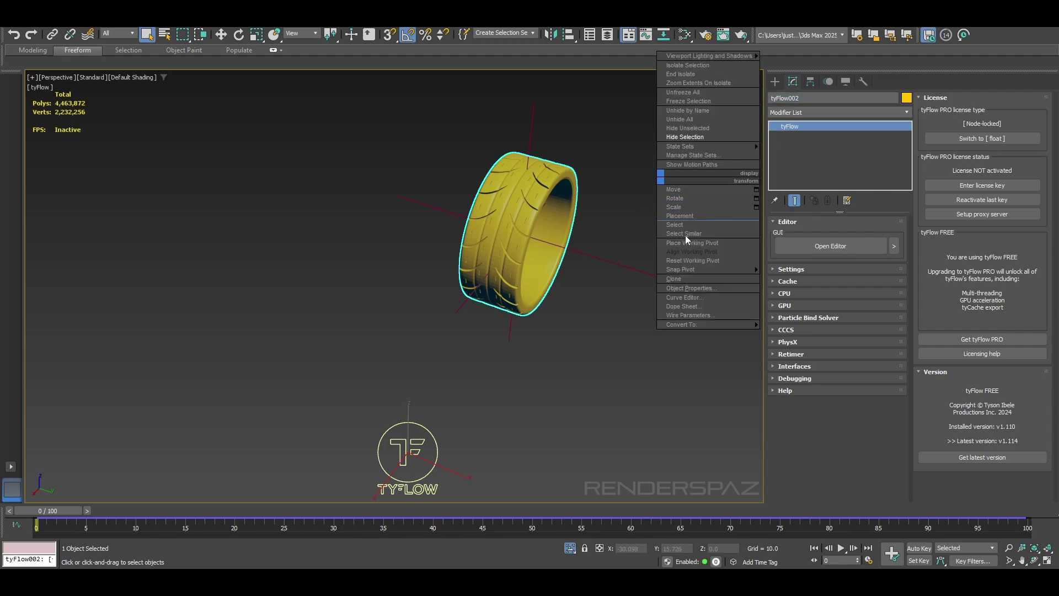
mouse_move(711, 324)
left_click(776, 332)
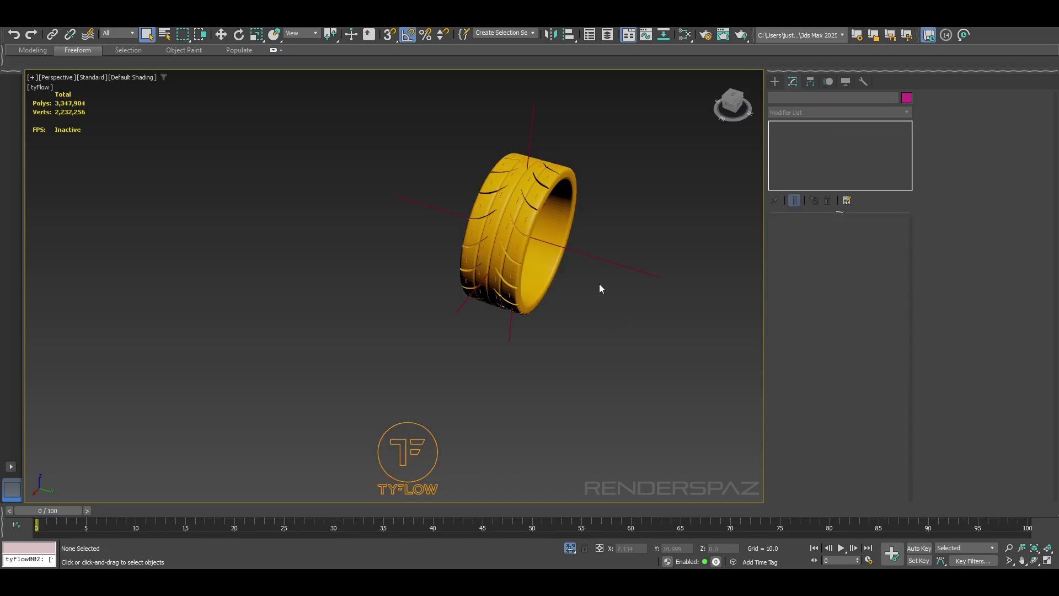
Move the converted tire mesh along the Y axis to about -35.3, clear of the original tyFlow tire
key("w")
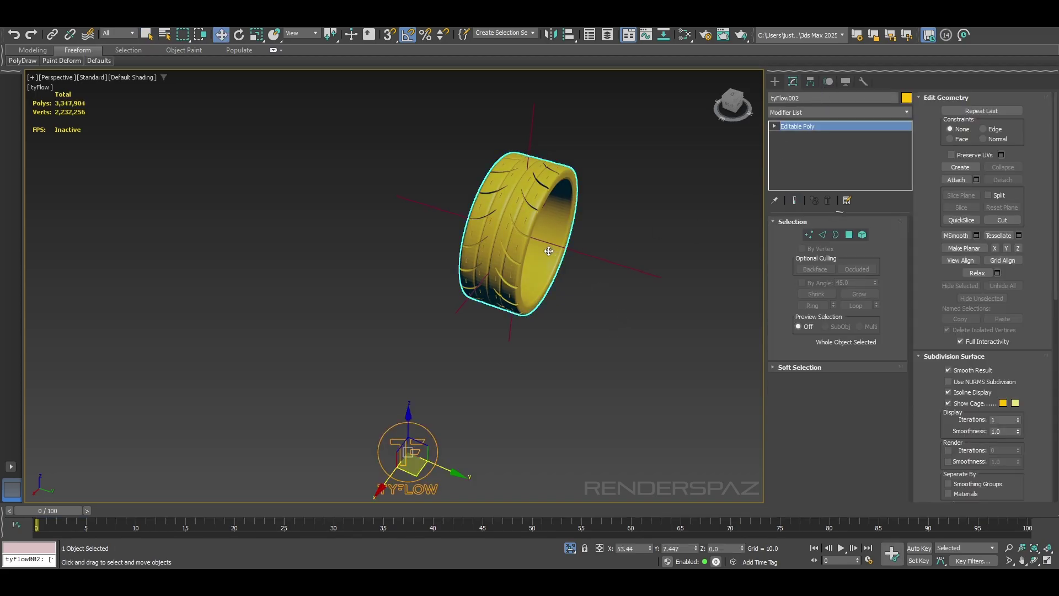
left_click_drag(448, 468, 208, 349)
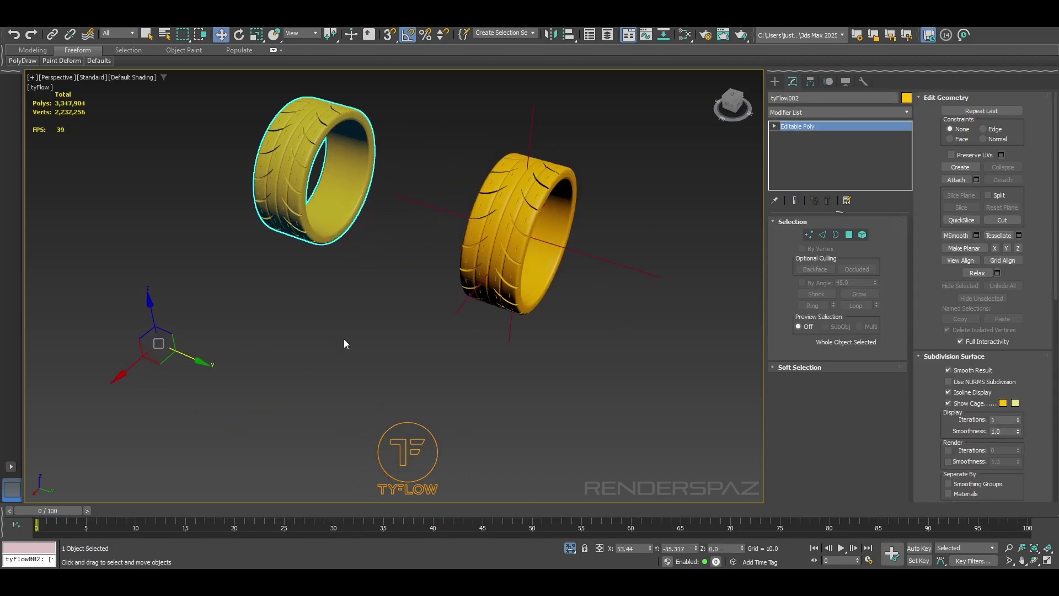
left_click(343, 345)
Select the original tyFlow object and hide it
scroll(488, 344, "down", 2)
left_click(455, 403)
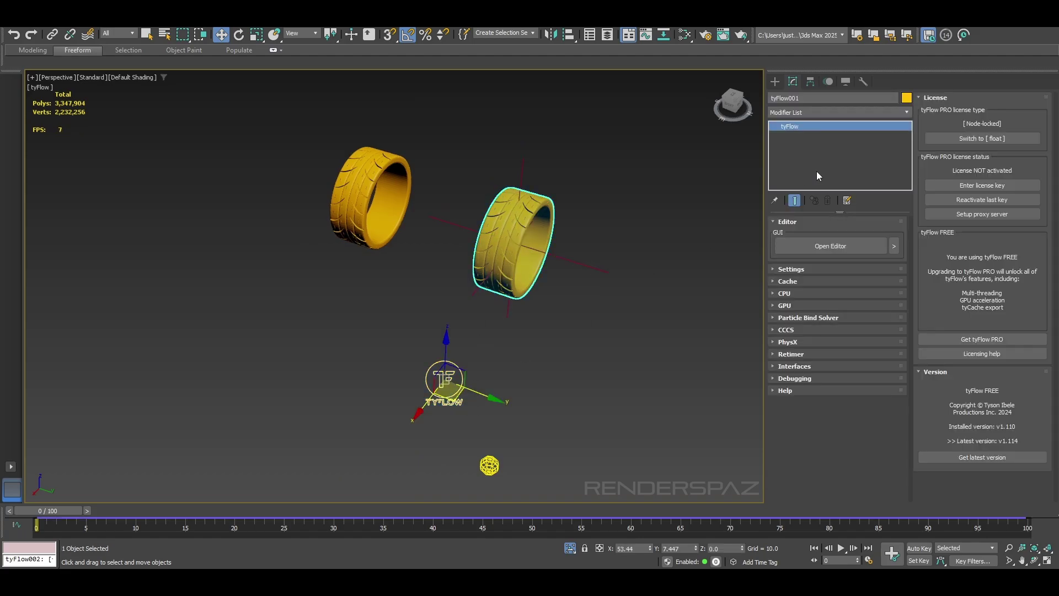
right_click(523, 276)
left_click(544, 240)
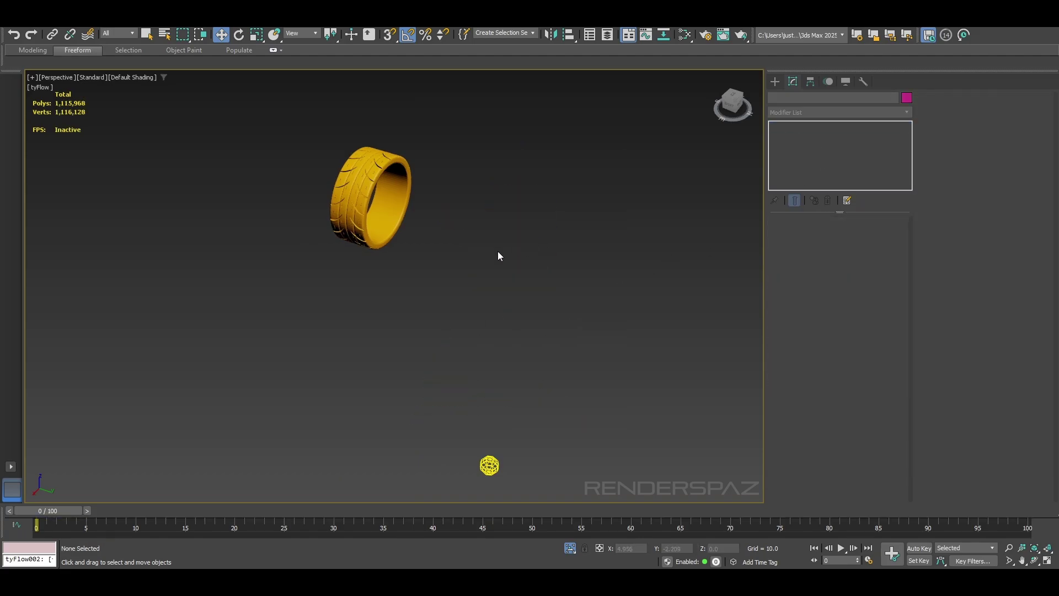
Examine the converted tire mesh up close, toggling edged faces briefly, and from a distance
middle_click_drag(382, 218, 543, 286)
scroll(527, 257, "up", 8)
left_click(527, 257)
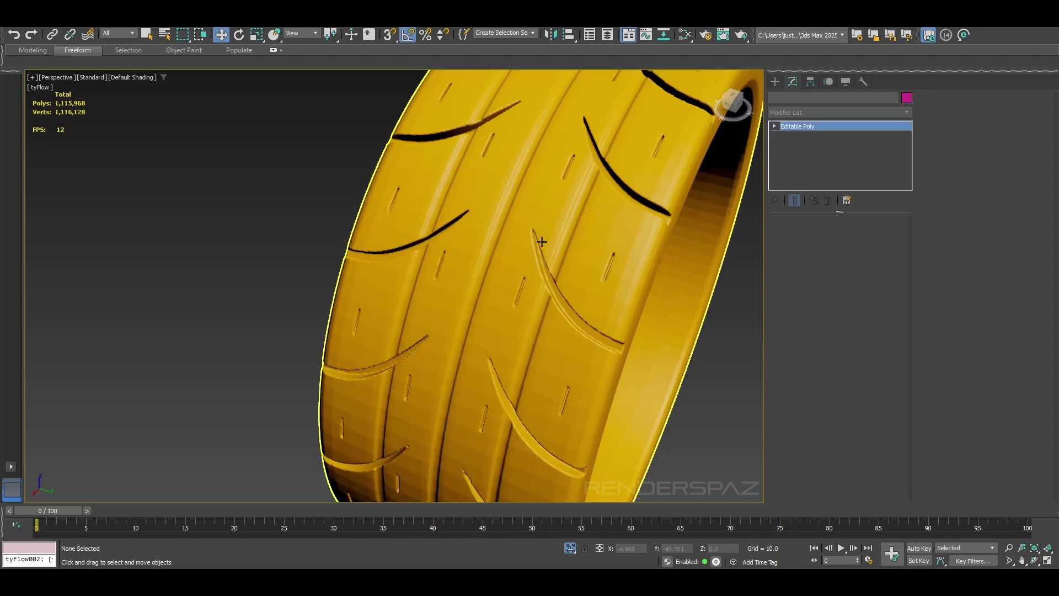
key("F4")
key("F4")
scroll(522, 243, "down", 10)
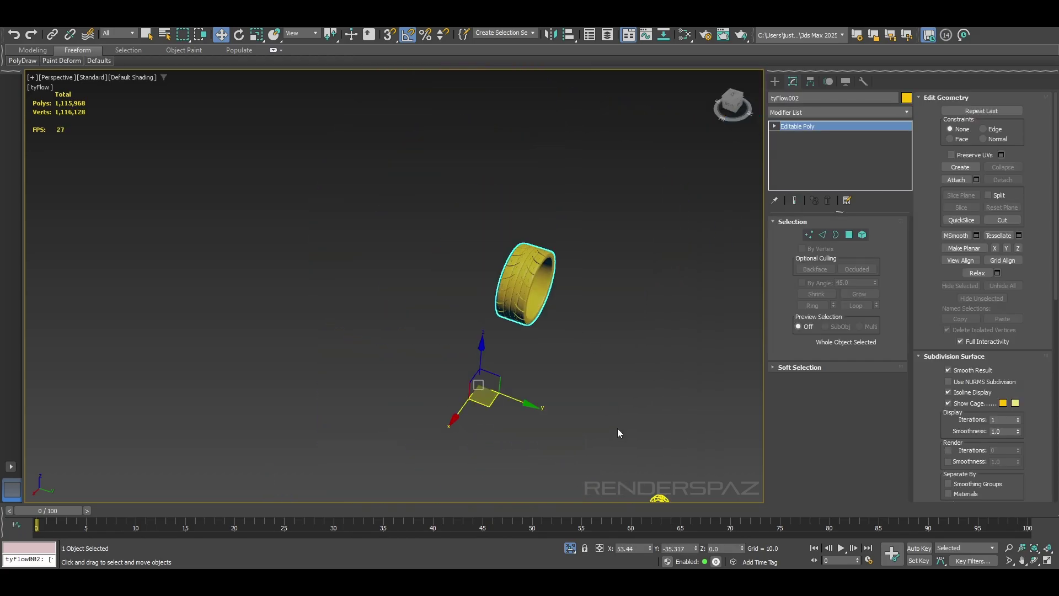
left_click(602, 301)
scroll(529, 256, "up", 3)
scroll(665, 350, "down", 6)
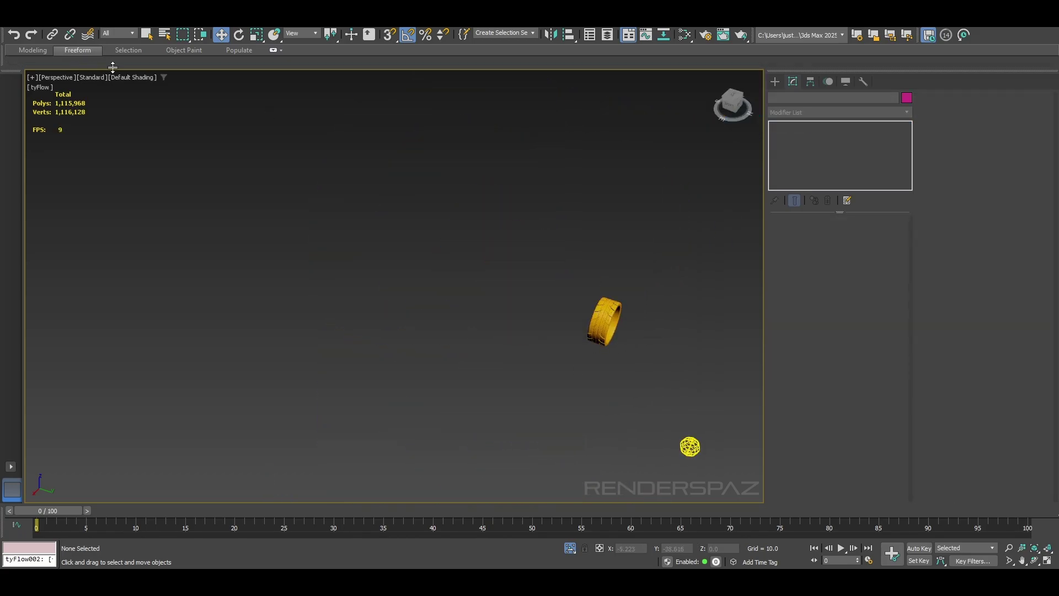
scroll(513, 337, "up", 10)
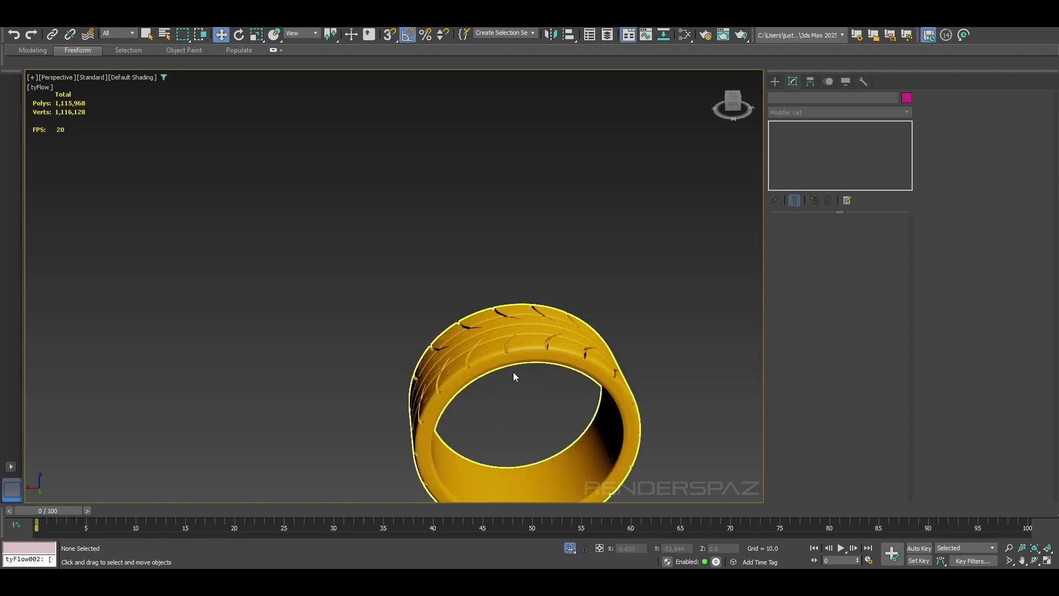
Select the tire mesh and center its pivot to the object using Affect Pivot Only
left_click(518, 372)
scroll(496, 330, "up", 4)
left_click(500, 345)
left_click(459, 193)
left_click(810, 81)
left_click(838, 158)
left_click(833, 215)
left_click(838, 158)
Rename the converted tire mesh as Mesh_Tire
left_click(778, 98)
type("M")
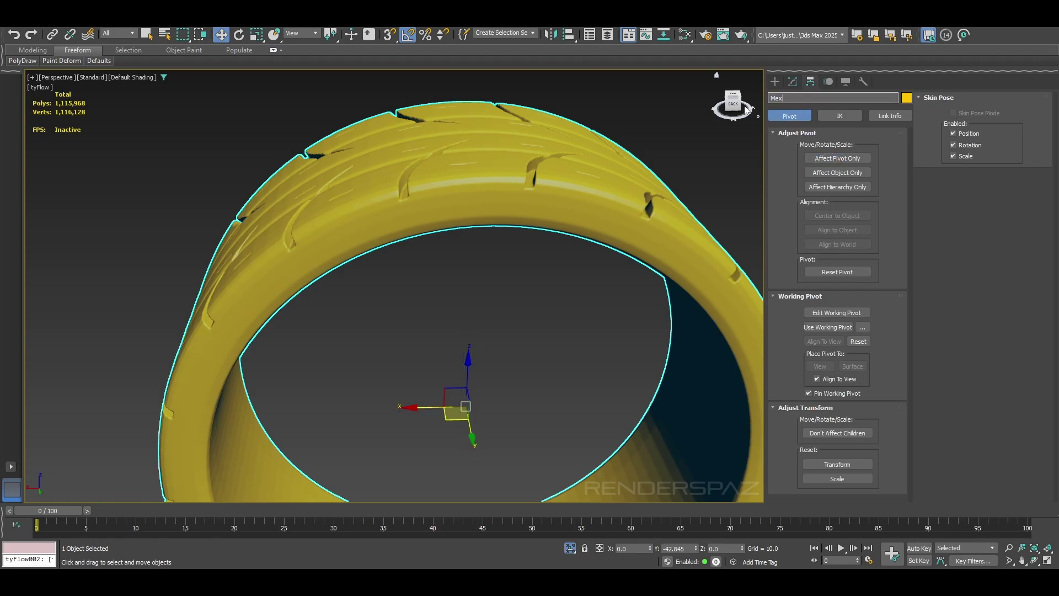
type("esh_Tire")
key("Return")
Set Mesh_Tire's Y position to 0 so it sits at the world origin, and frame it in the view
scroll(573, 228, "down", 5)
middle_click_drag(671, 383, 699, 401, "alt")
right_click(696, 552)
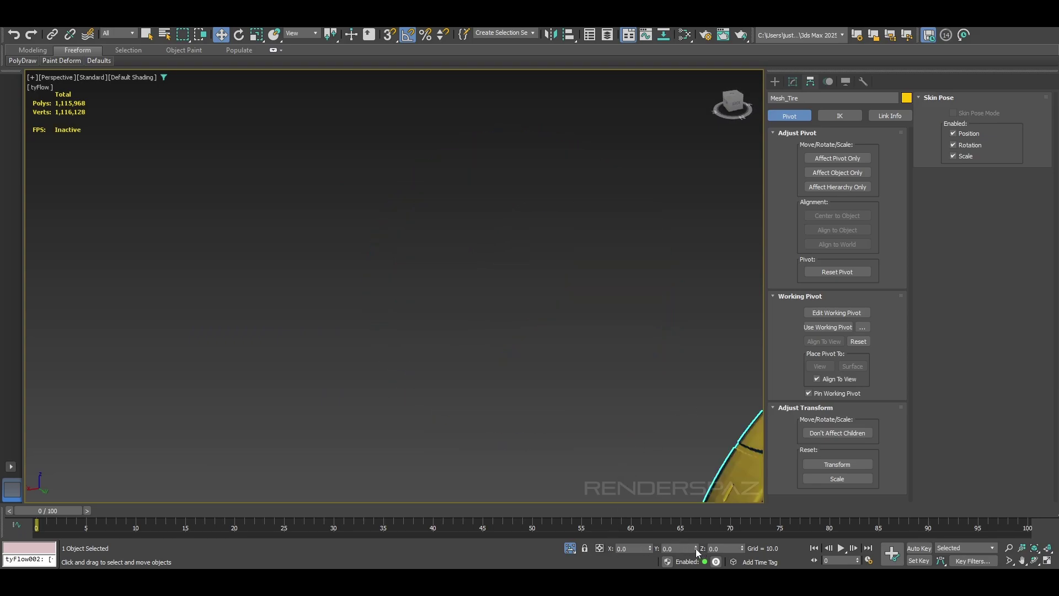
key("z")
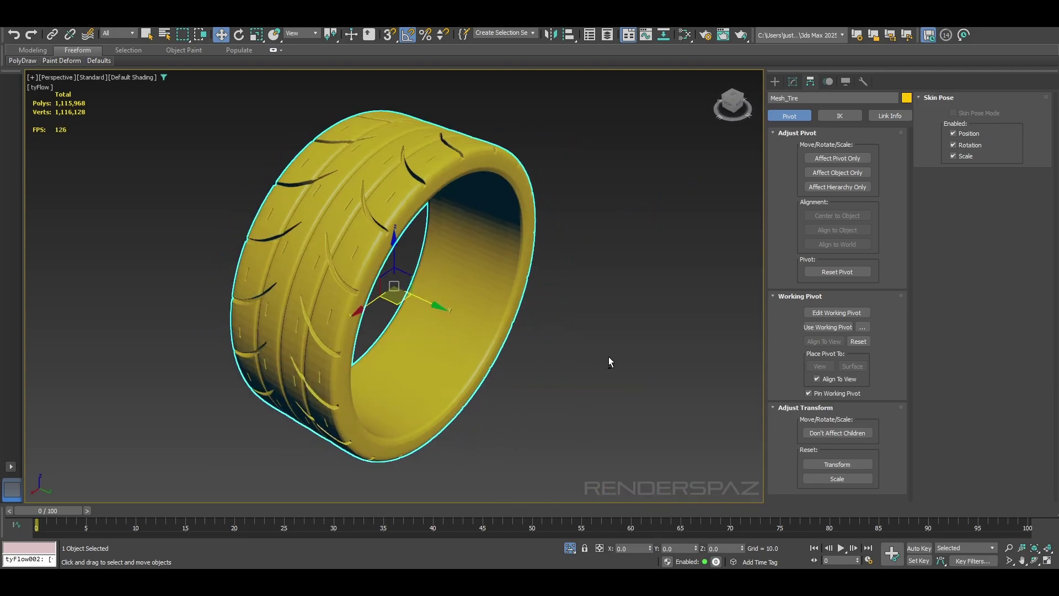
Examine the grooves and slots of Mesh_Tire up close and from several angles
left_click(608, 356)
middle_click_drag(328, 237, 459, 272)
scroll(459, 272, "up", 5)
left_click(523, 274)
scroll(588, 317, "up", 3)
scroll(577, 327, "down", 5)
middle_click_drag(621, 272, 578, 270, "alt")
middle_click_drag(638, 255, 544, 265, "alt")
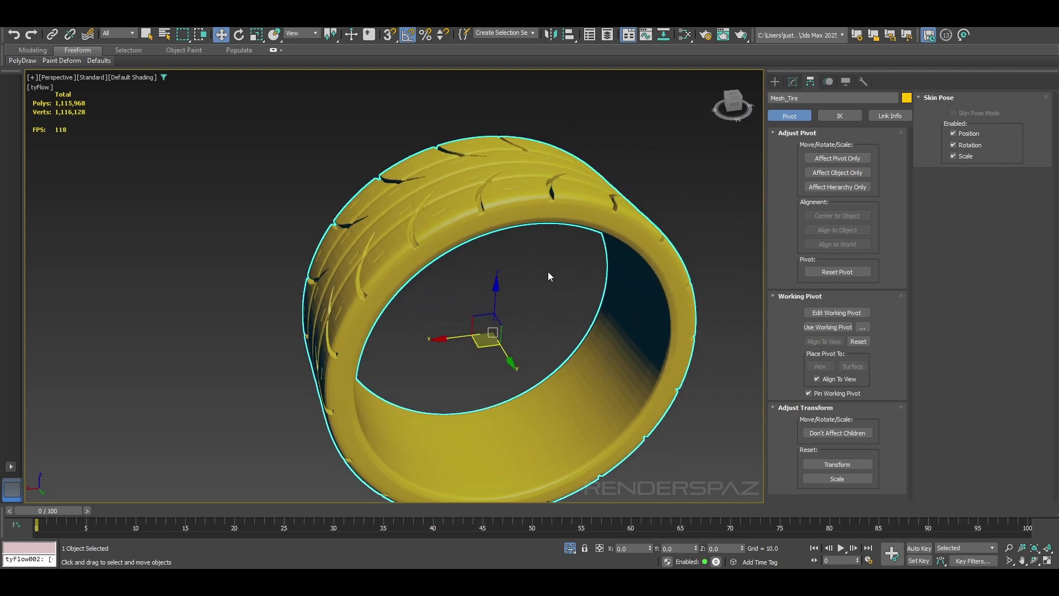
Add a tyRelax modifier to Mesh_Tire above its Editable Poly
left_click(794, 82)
left_click(803, 112)
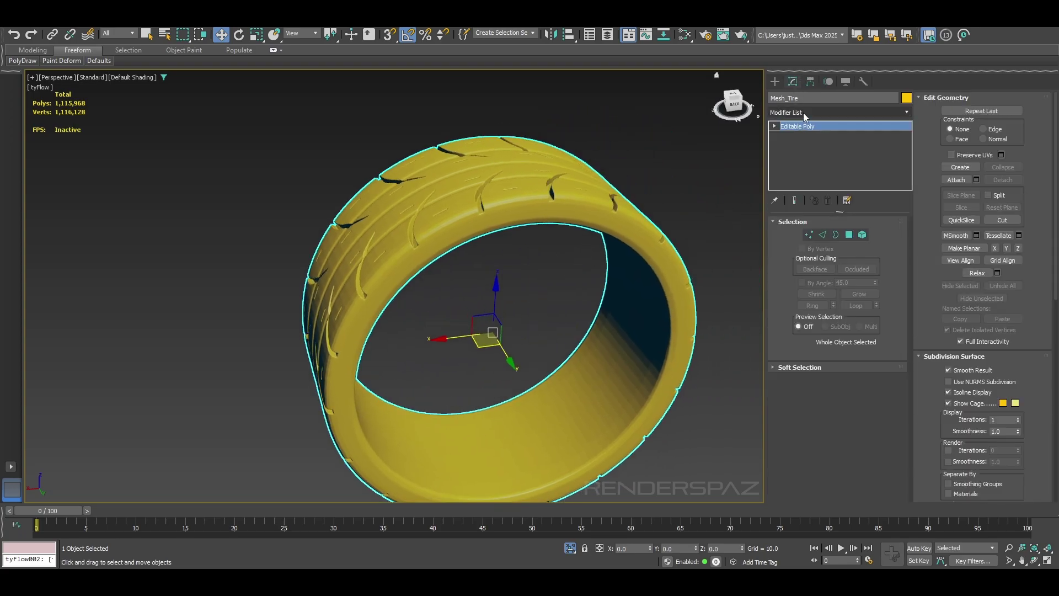
left_click(803, 113)
left_click(803, 112)
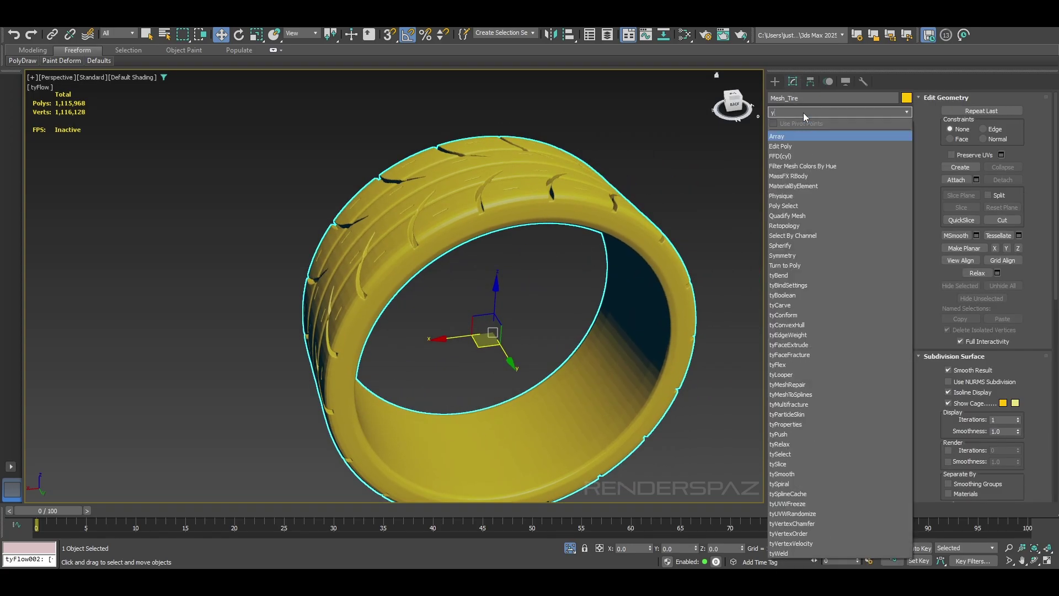
type("ty")
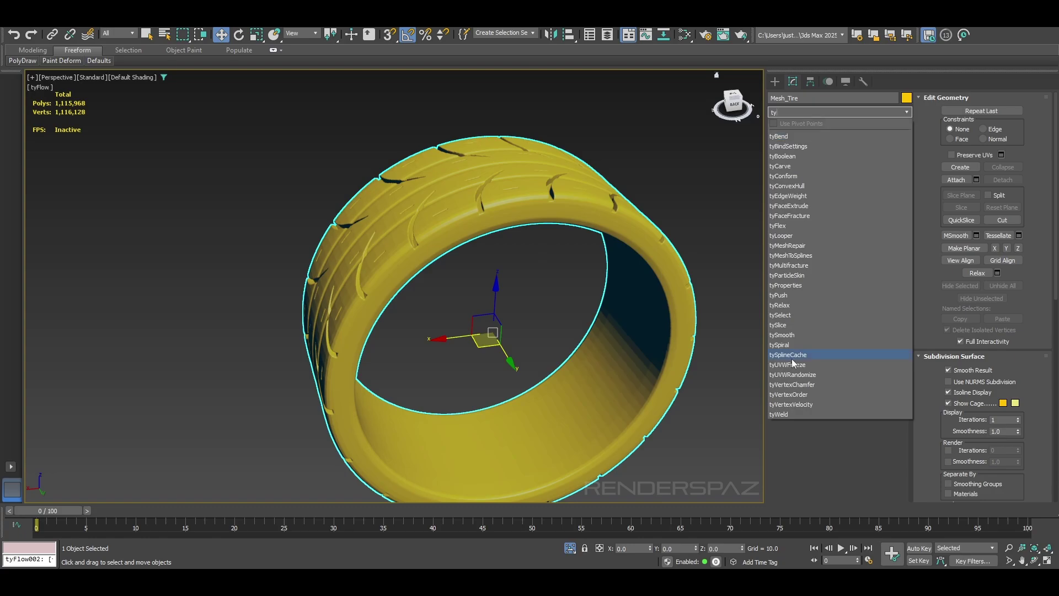
left_click(789, 309)
Set the tyRelax iterations to 16 to smooth the tread surface
middle_click_drag(501, 272, 542, 281, "alt")
scroll(542, 281, "up", 3)
scroll(542, 282, "up", 2)
left_click(863, 272)
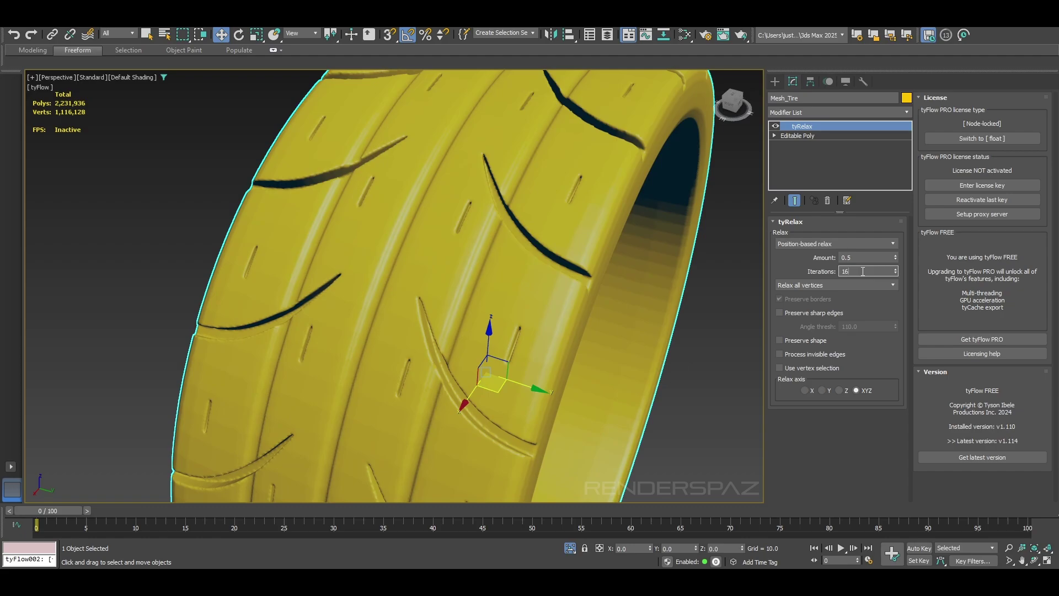
Examine the softened groove and slot edges of the relaxed tire from both sides
scroll(592, 313, "down", 3)
middle_click_drag(593, 313, 596, 358, "alt")
scroll(474, 311, "down", 3)
scroll(430, 280, "up", 4)
scroll(626, 365, "down", 5)
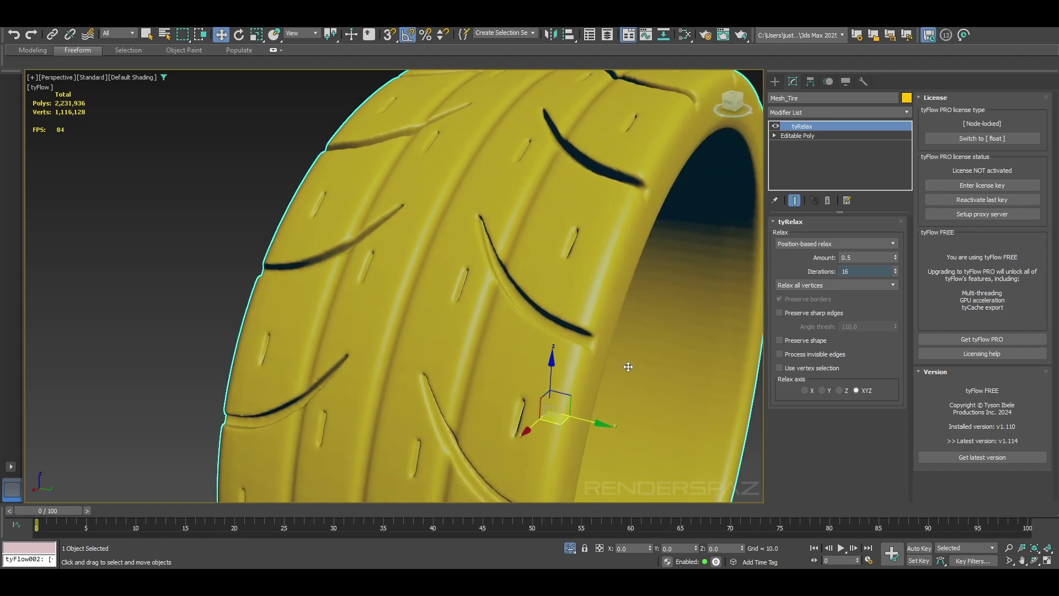
middle_click_drag(640, 363, 594, 335, "alt")
scroll(503, 352, "up", 3)
scroll(506, 350, "up", 3)
scroll(594, 335, "down", 6)
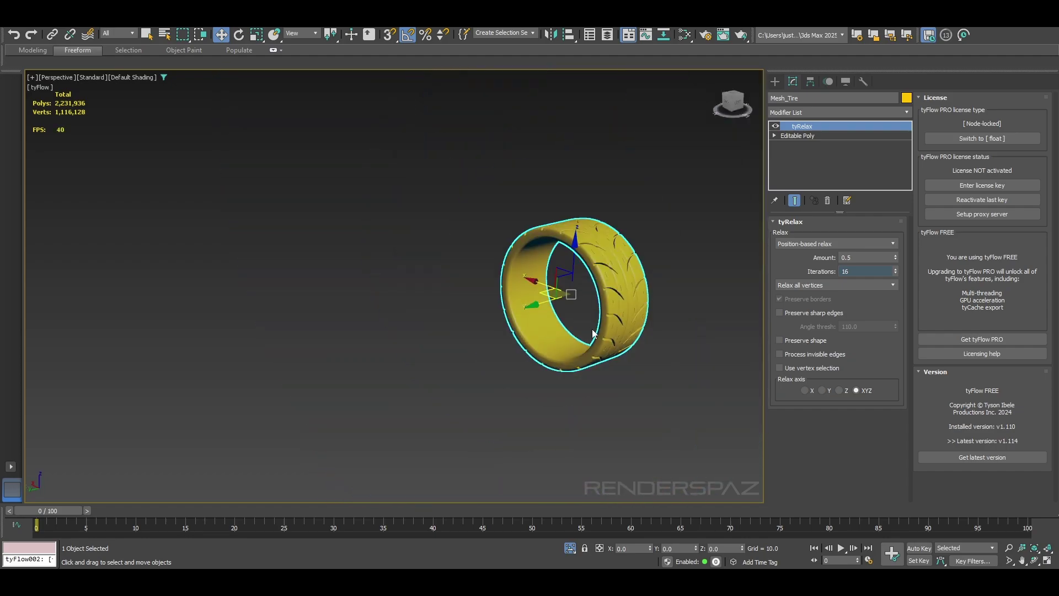
scroll(644, 247, "up", 2)
scroll(644, 249, "up", 4)
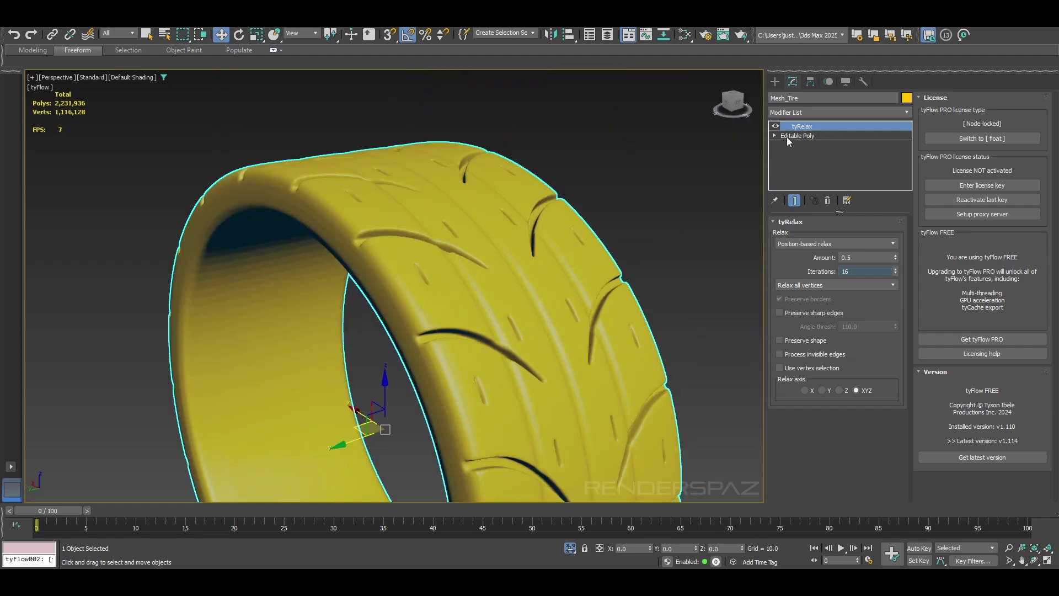
Add a ProOptimizer modifier above tyRelax on Mesh_Tire and calculate the optimization
left_click(815, 113)
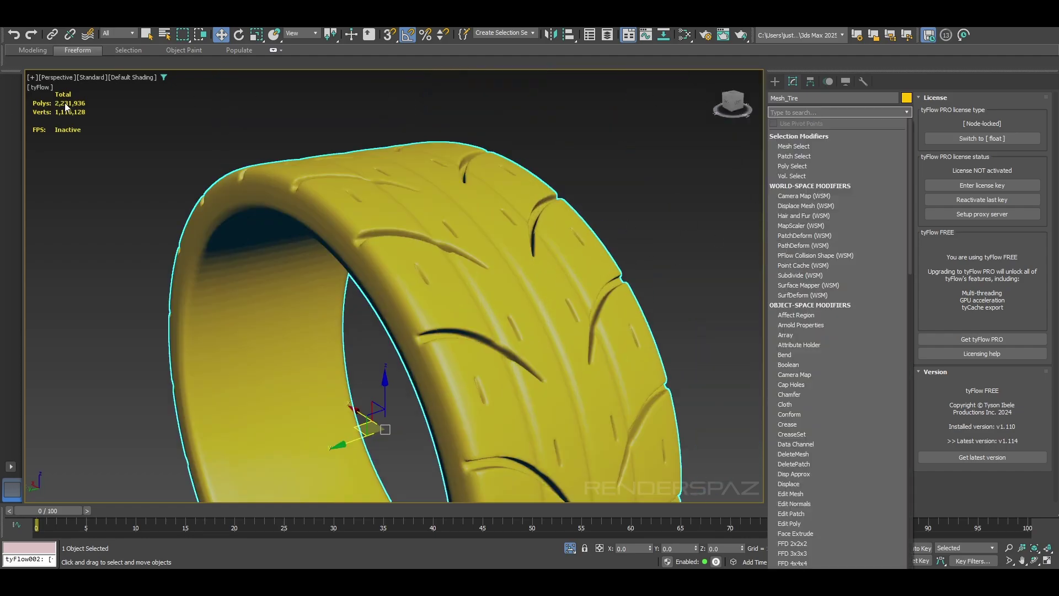
left_click(795, 109)
left_click(795, 111)
type("pr")
key("Return")
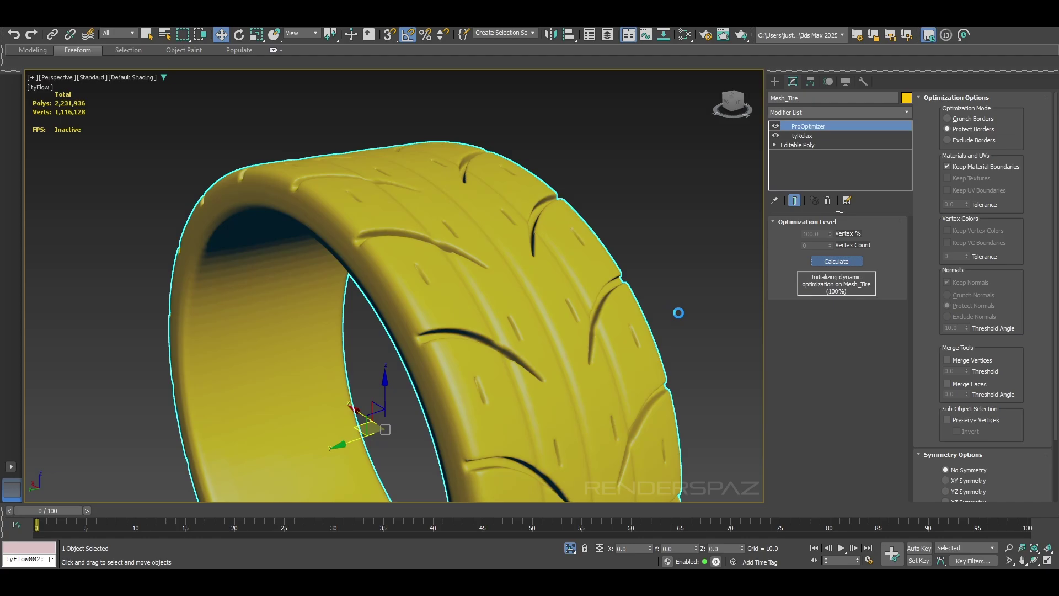
Set the ProOptimizer Vertex % to 20 and check the reduced mesh in wireframe and shaded display
middle_click_drag(686, 329, 582, 329, "alt")
key("F3")
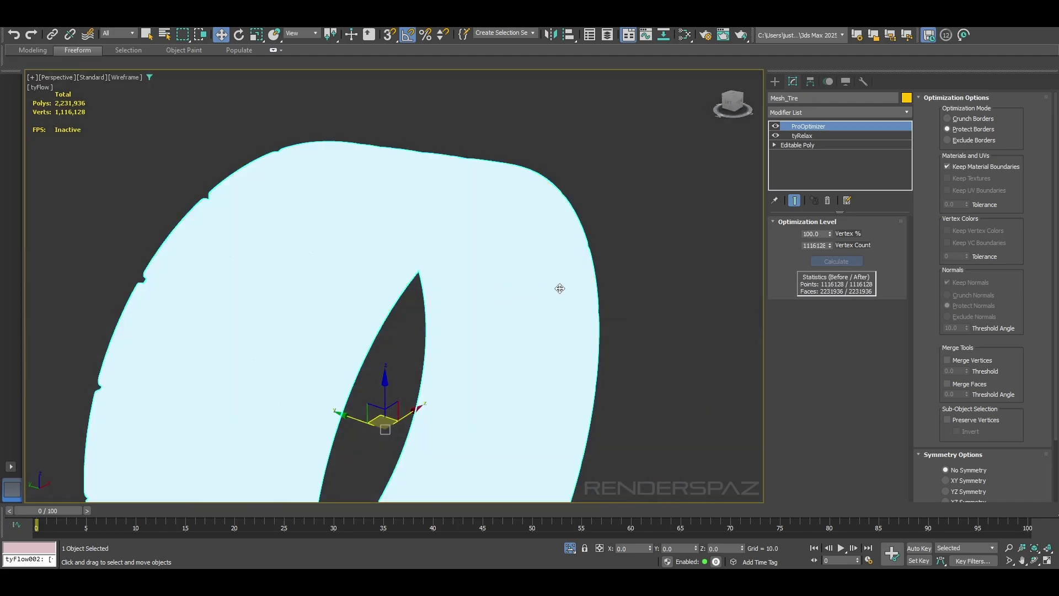
type("20")
key("Return")
scroll(430, 264, "up", 3)
scroll(431, 265, "up", 3)
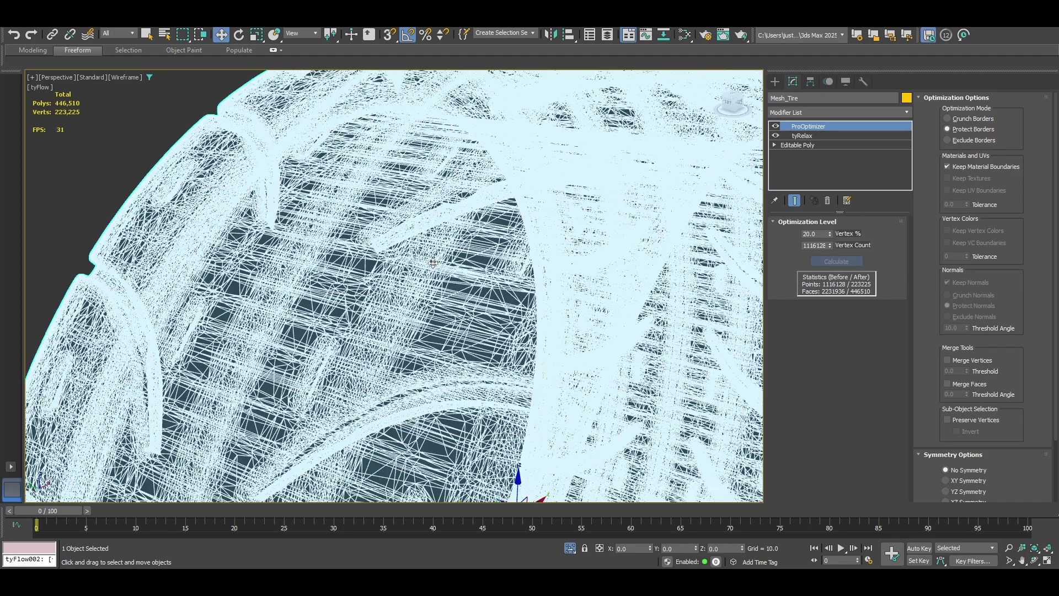
key("F3")
scroll(414, 263, "down", 3)
middle_click_drag(496, 300, 694, 302, "alt")
scroll(520, 301, "down", 3)
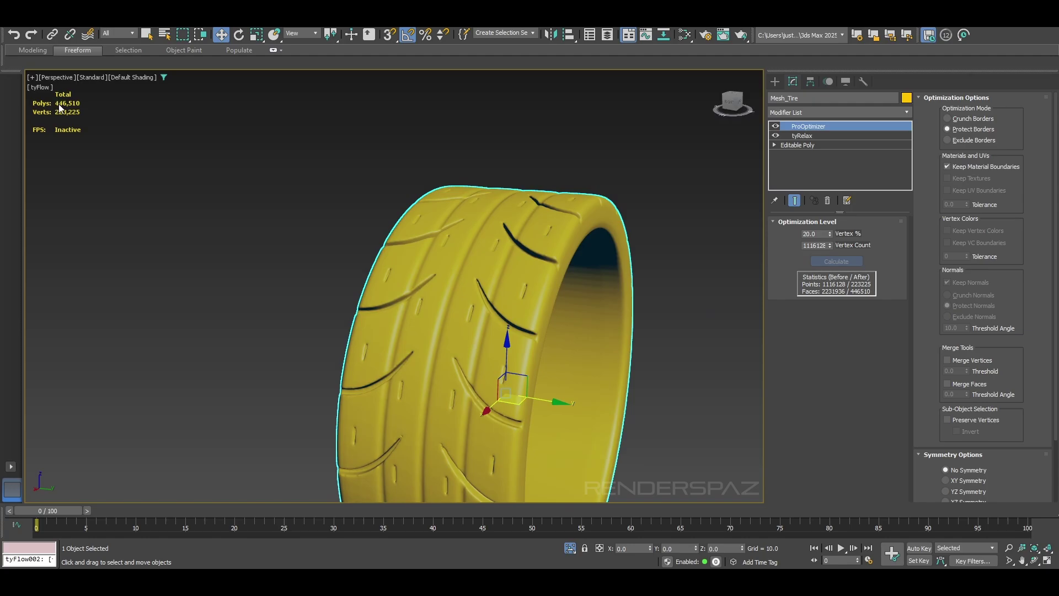
Convert the optimized Mesh_Tire to an Editable Poly, collapsing tyRelax and ProOptimizer
left_click(826, 233)
right_click(600, 196)
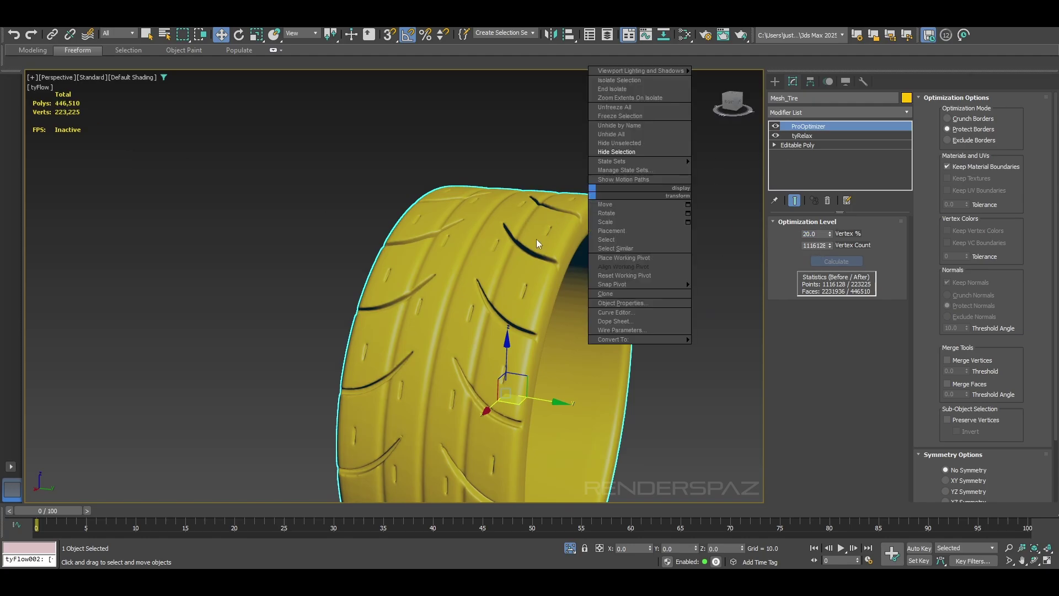
right_click(551, 252)
mouse_move(639, 399)
left_click(692, 409)
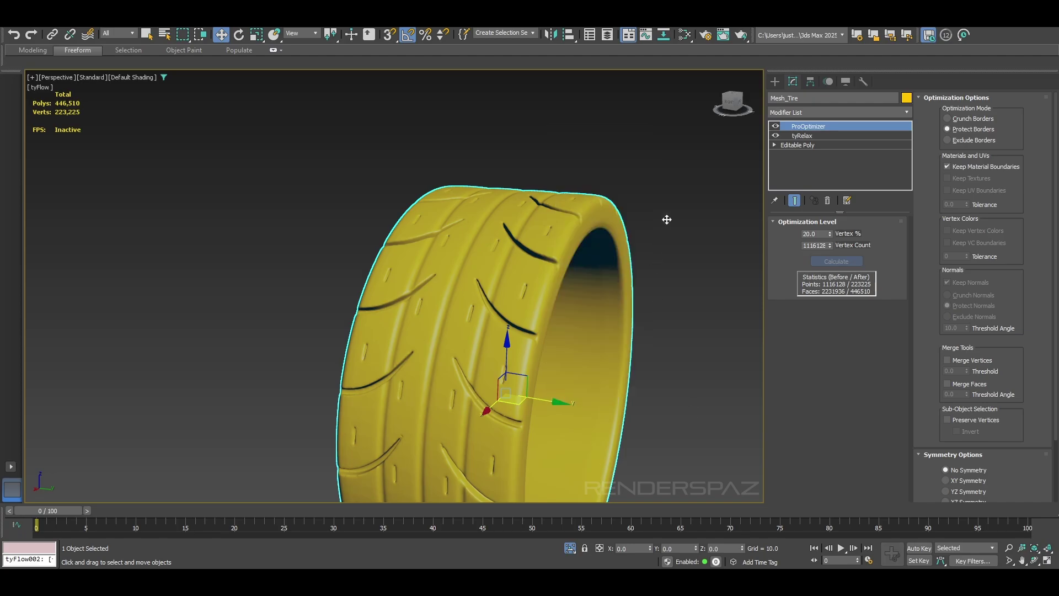
Examine the collapsed tire mesh from the front and along its side rim, with edged faces shown briefly
left_click(666, 280)
scroll(610, 291, "up", 5)
scroll(606, 292, "down", 6)
key("F4")
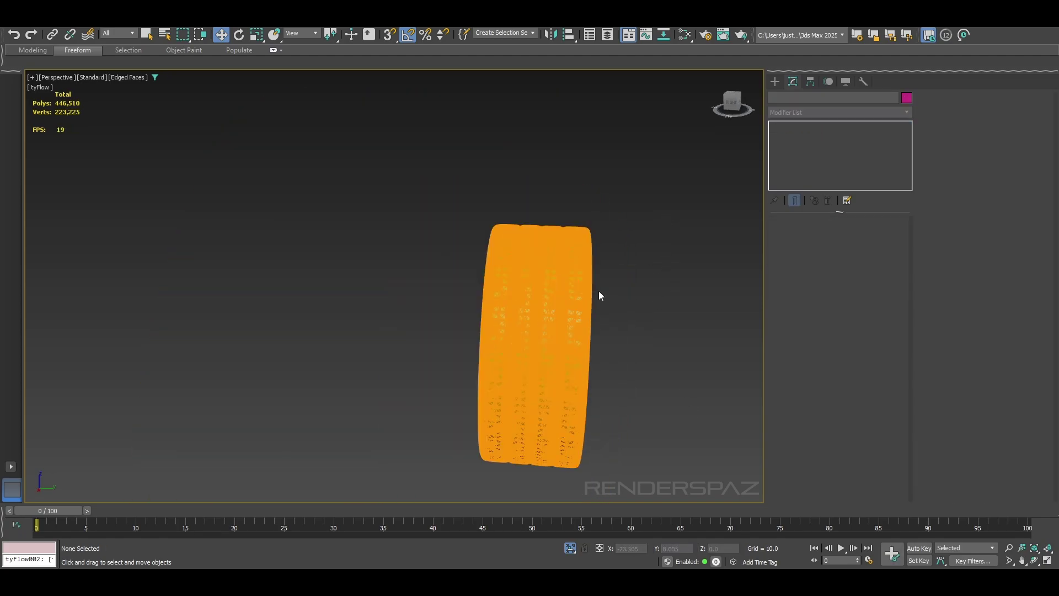
scroll(557, 298, "up", 4)
left_click(559, 299)
key("F4")
mouse_move(664, 313)
middle_mouse_down("alt")
mouse_move(661, 338)
mouse_move(713, 414)
mouse_move(664, 449)
mouse_move(601, 256)
mouse_move(386, 222)
mouse_move(436, 231)
middle_mouse_up("alt")
scroll(602, 238, "up", 6)
middle_click_drag(656, 243, 520, 223)
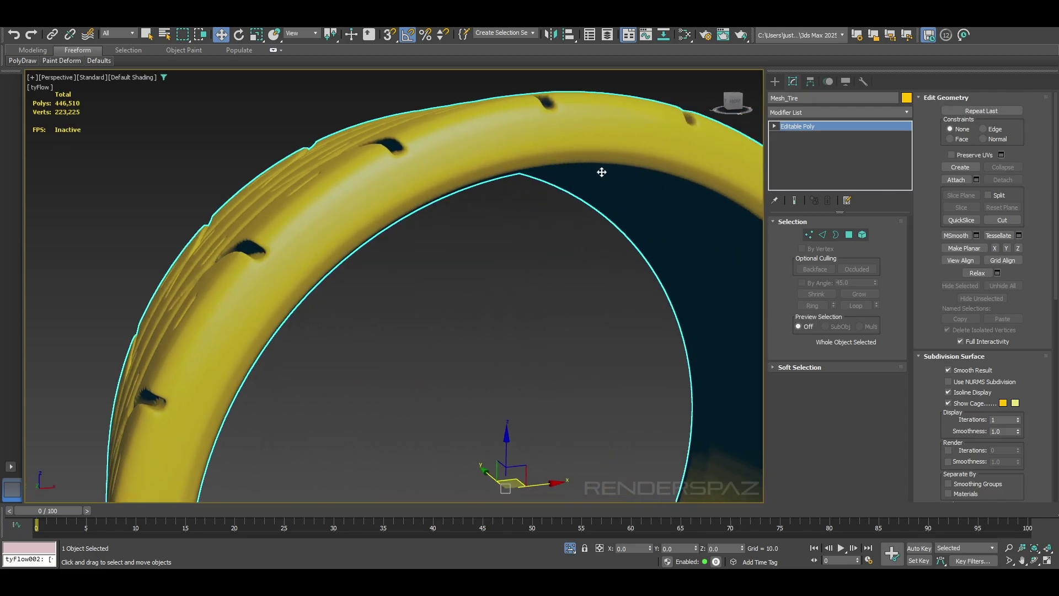
Examine the whole tire mesh with nothing selected, checking the side rim and tread grooves from near and far
scroll(602, 170, "down", 2)
scroll(638, 194, "down", 6)
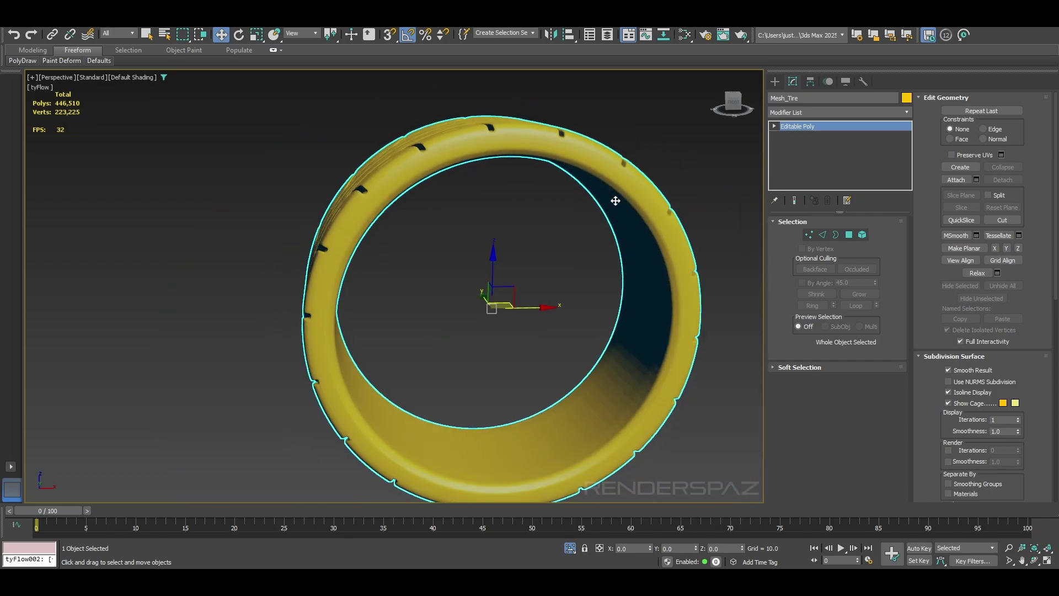
middle_click_drag(673, 204, 608, 178, "alt")
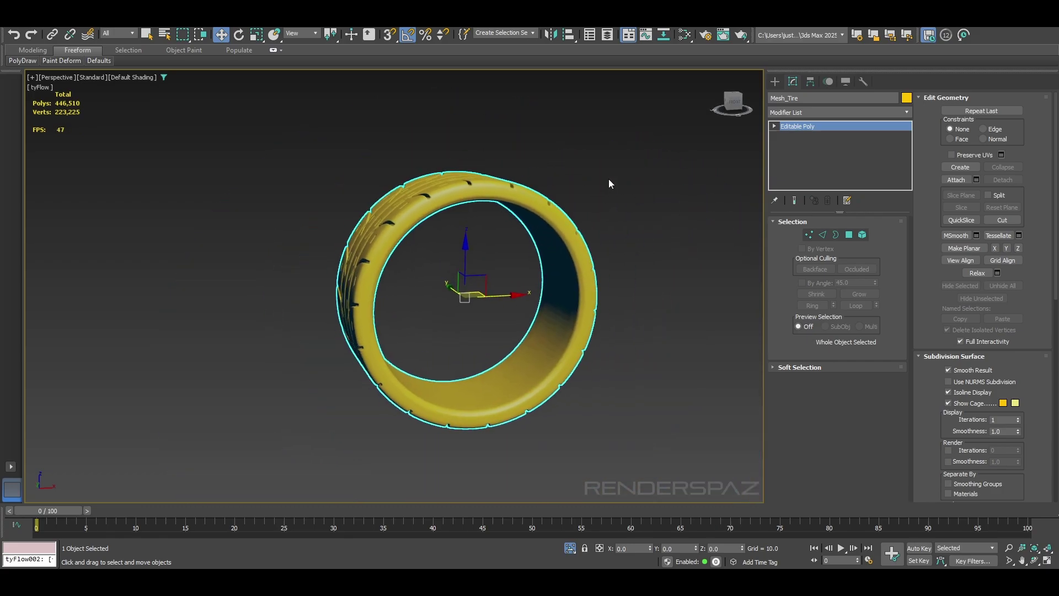
left_click(605, 201)
right_click(640, 582)
left_click(689, 251)
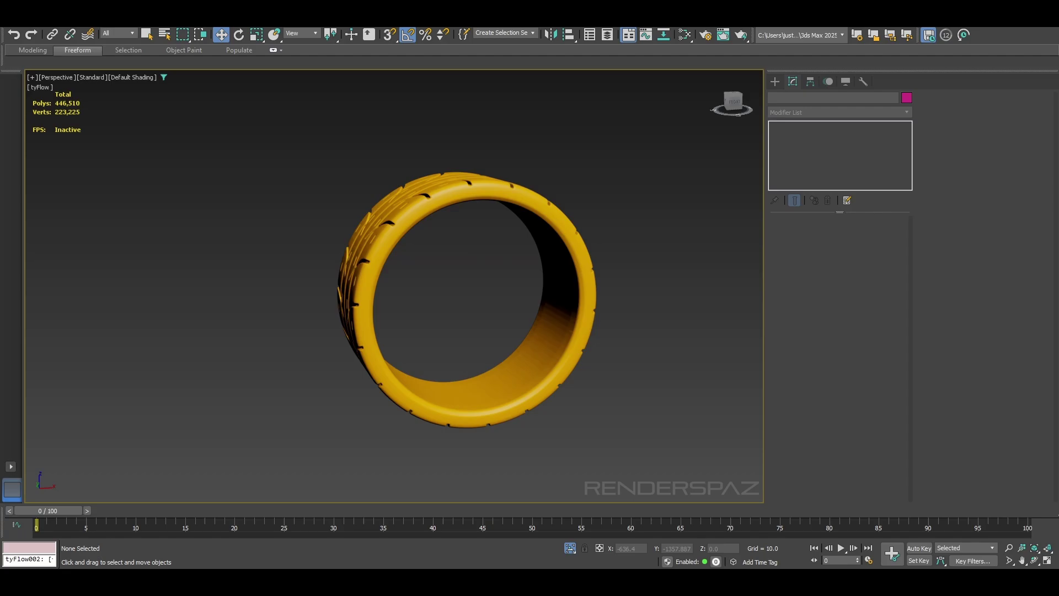
scroll(469, 192, "up", 5)
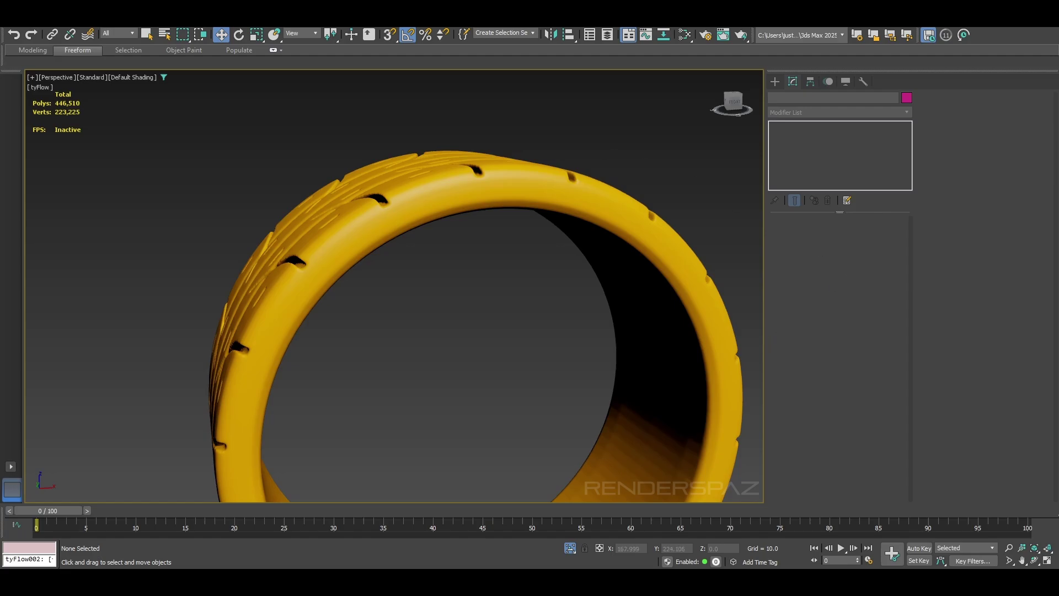
scroll(559, 293, "down", 5)
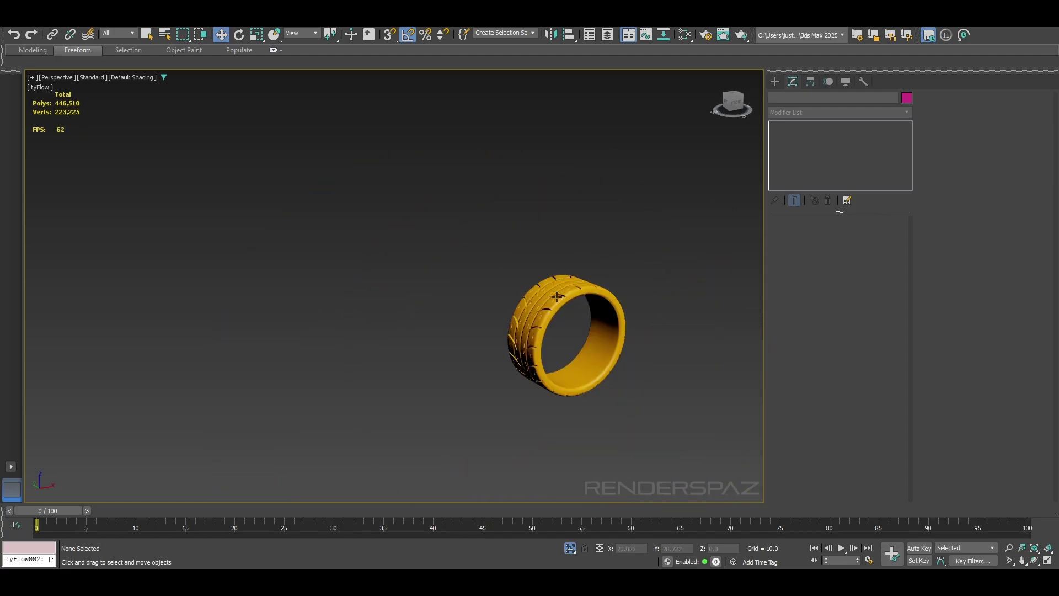
Frame Mesh_Tire in the perspective view and start an Arnold render, cancelling its rendering progress
left_click(559, 293)
key("z")
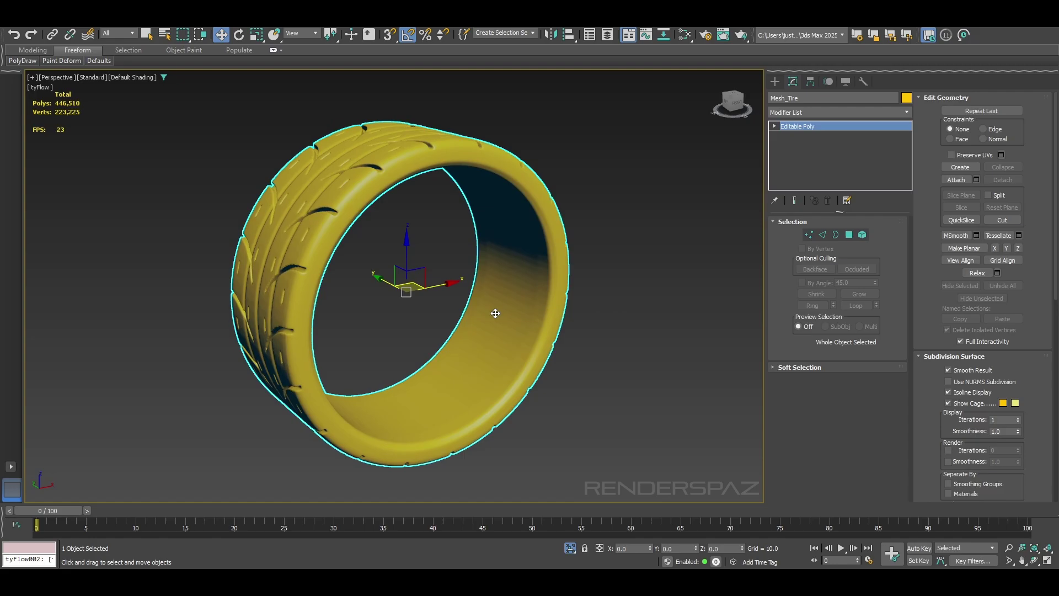
key("shift+q")
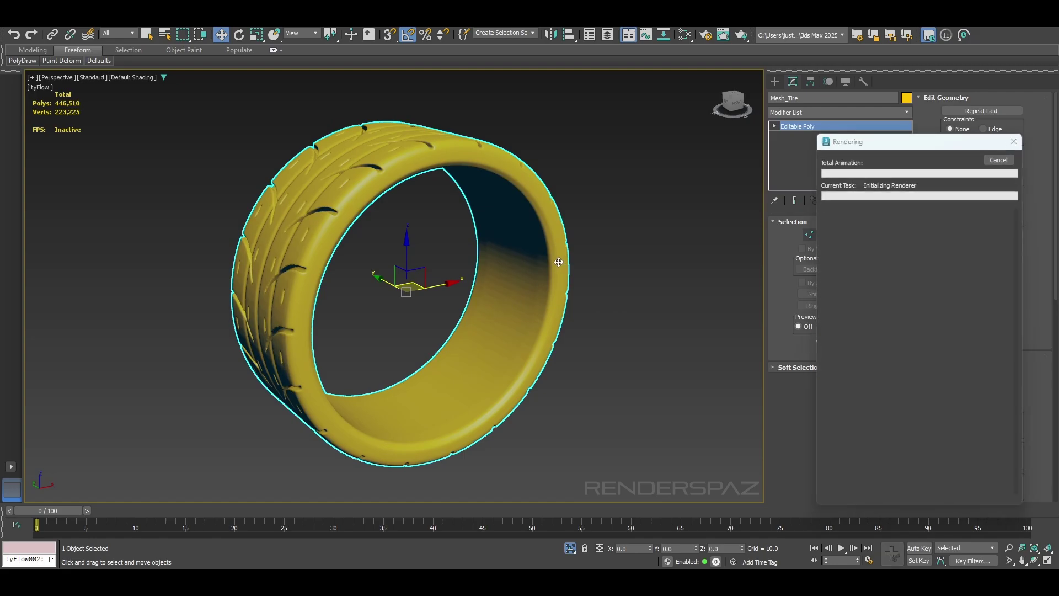
left_click(998, 159)
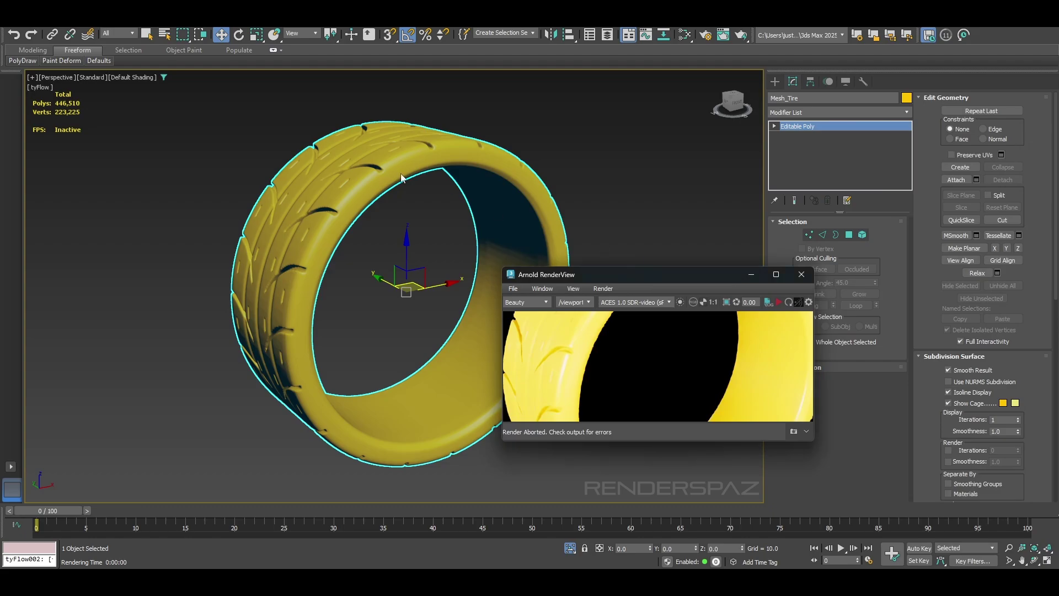
Dock the Arnold RenderView above the command panel and enlarge the docked area so the whole rendered tire fits
left_click_drag(665, 281, 549, 427)
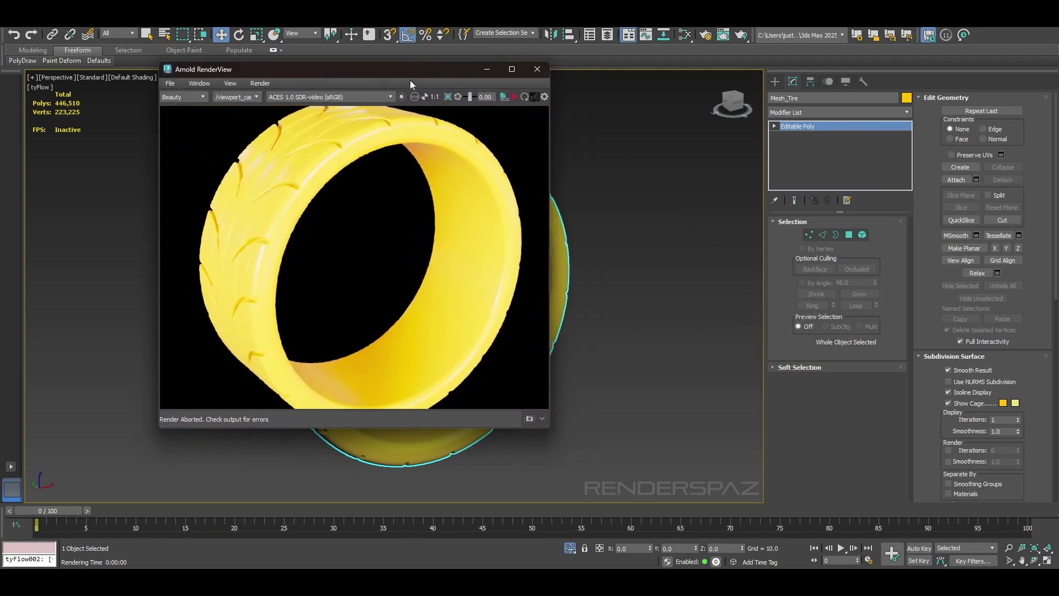
left_click_drag(416, 74, 892, 88)
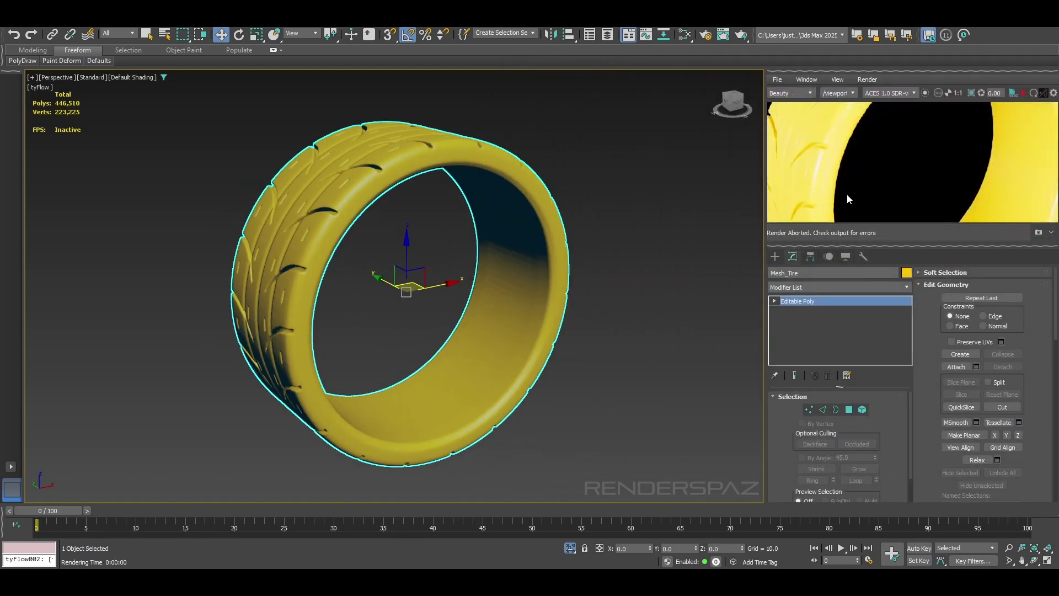
scroll(846, 194, "down", 3)
scroll(883, 188, "up", 1)
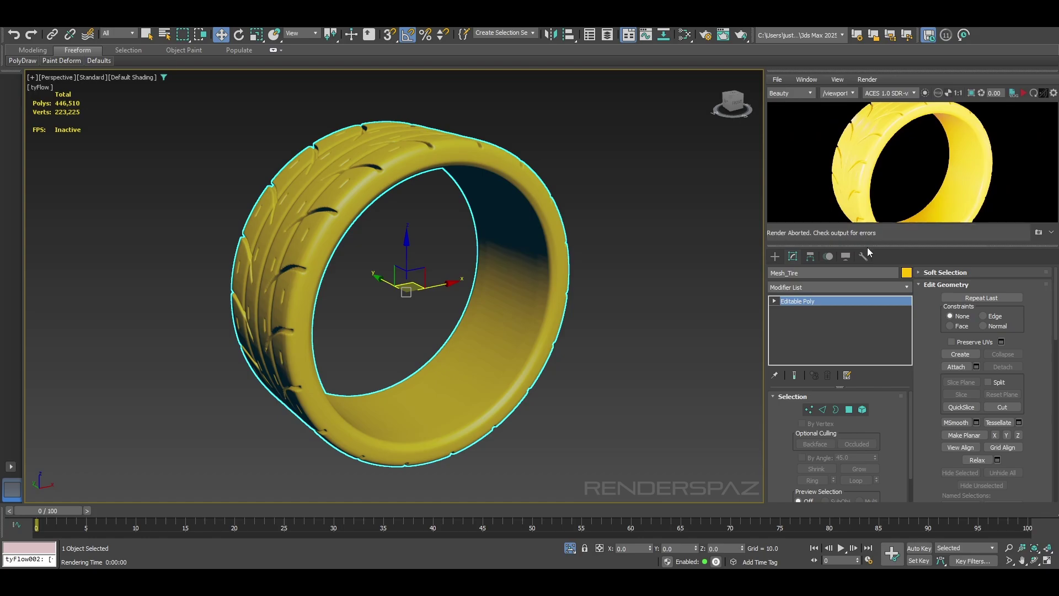
left_click_drag(867, 246, 859, 295)
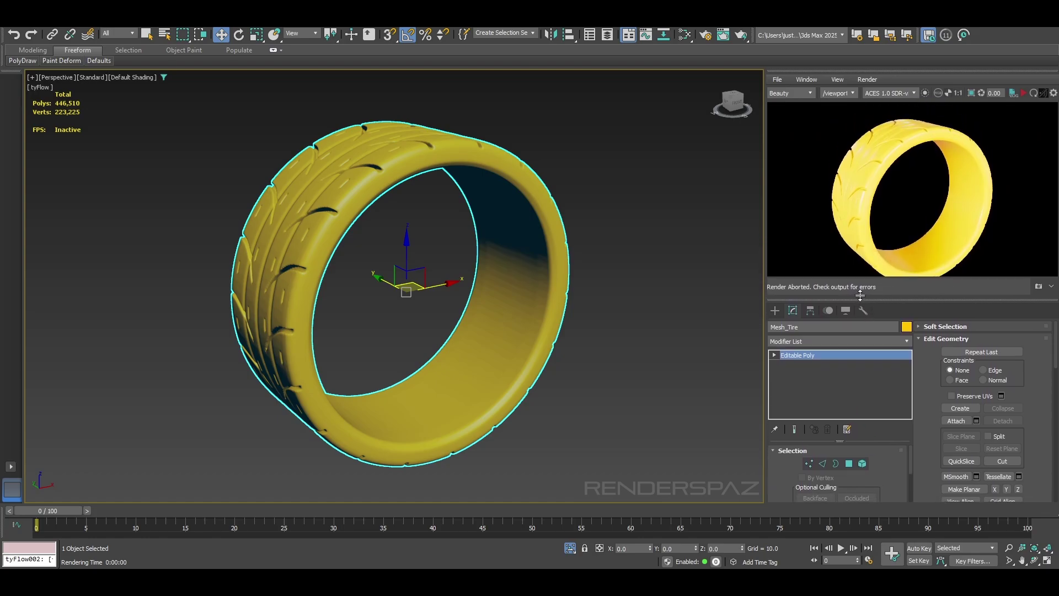
left_click_drag(764, 210, 690, 212)
middle_click_drag(586, 309, 579, 261)
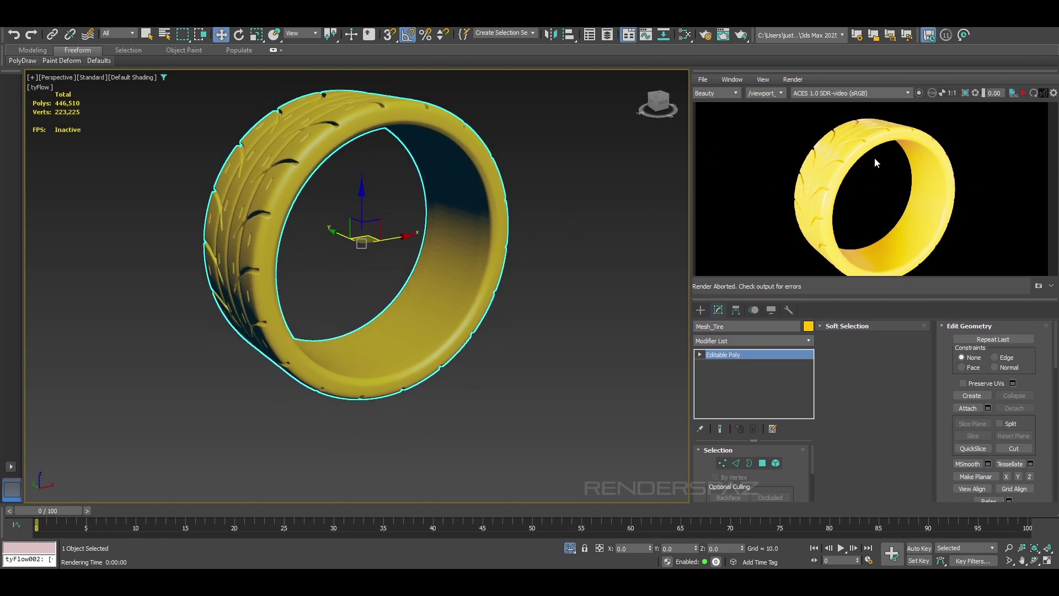
Start interactive rendering in the Arnold RenderView, show the tread at an angle, and deselect Mesh_Tire
left_click(1024, 93)
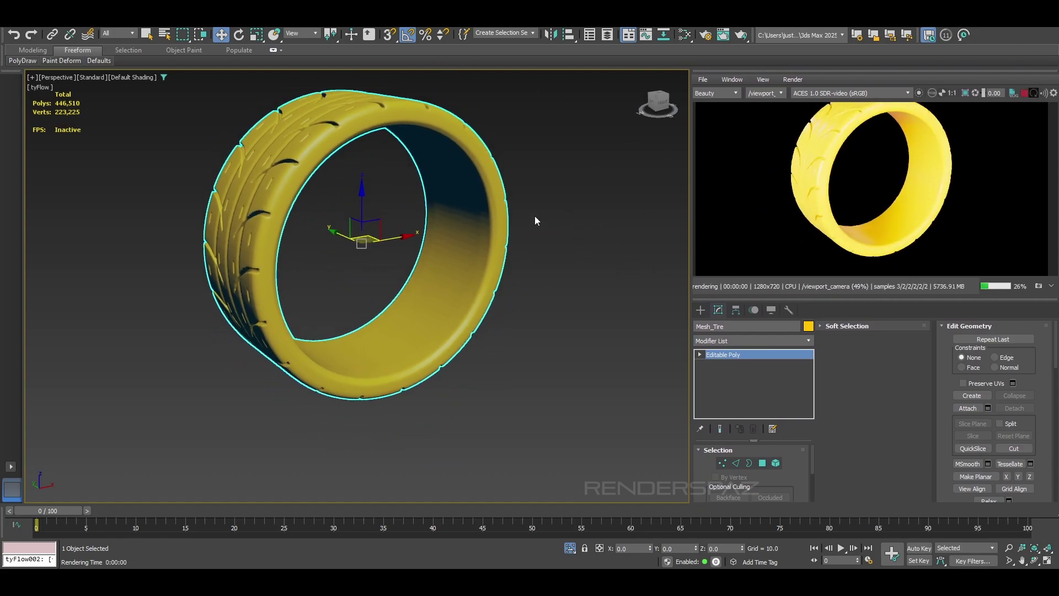
middle_click_drag(905, 195, 906, 222)
middle_click_drag(475, 310, 458, 288, "alt")
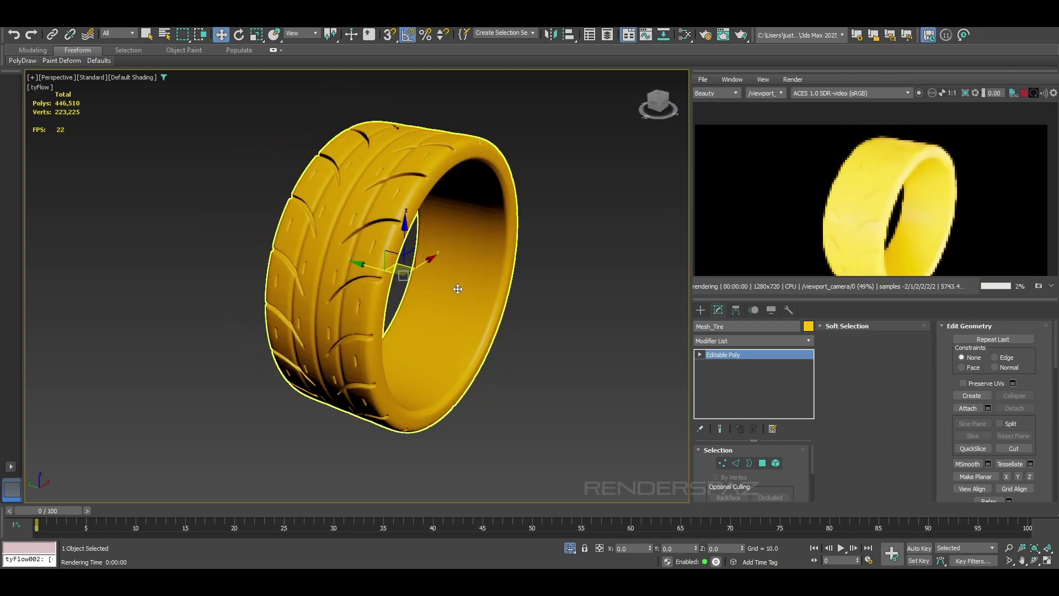
scroll(372, 253, "up", 2)
scroll(371, 254, "up", 2)
scroll(371, 254, "down", 2)
middle_click_drag(371, 253, 349, 252, "alt")
left_click(596, 349)
middle_click_drag(597, 349, 589, 343)
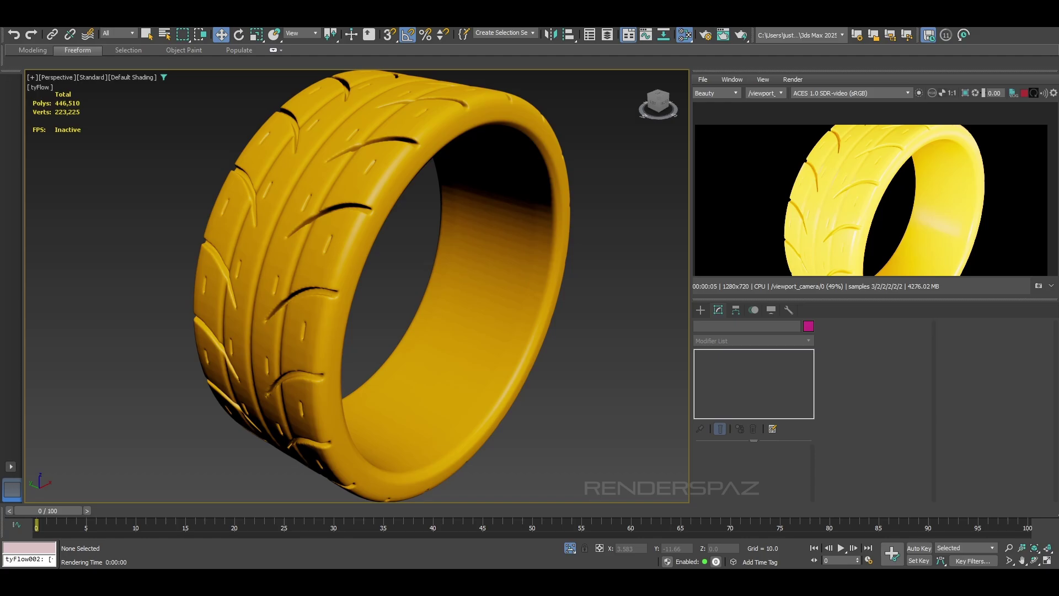
Create an Arnold Standard Surface material named Tire and assign it to the tire mesh
key("m")
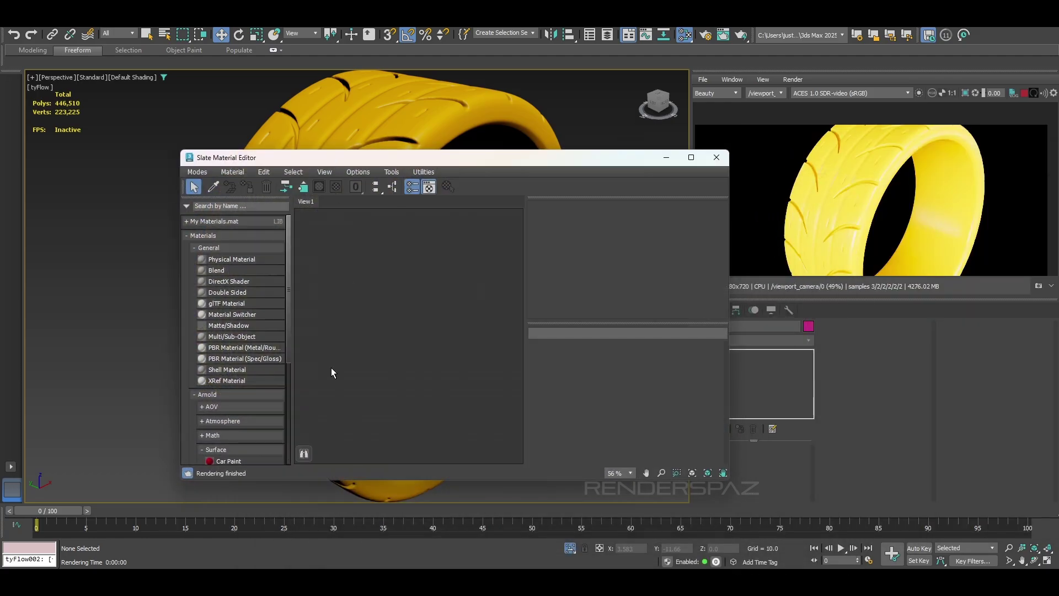
scroll(232, 386, "down", 5)
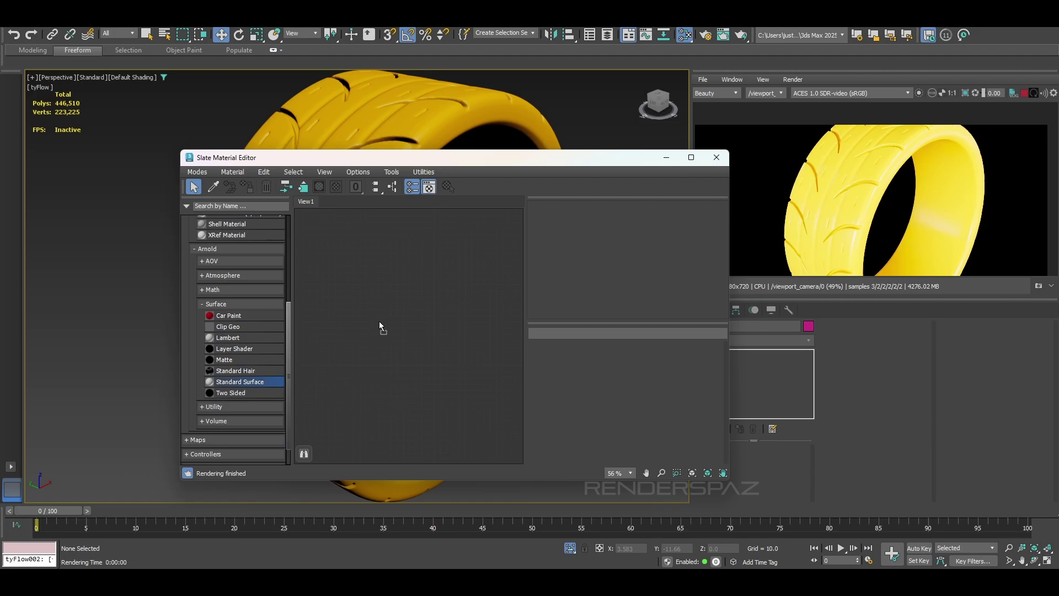
left_click_drag(379, 323, 380, 325)
left_click(565, 333)
type("Tire")
key("Return")
middle_click_drag(444, 393, 451, 282)
left_click_drag(432, 355, 444, 124)
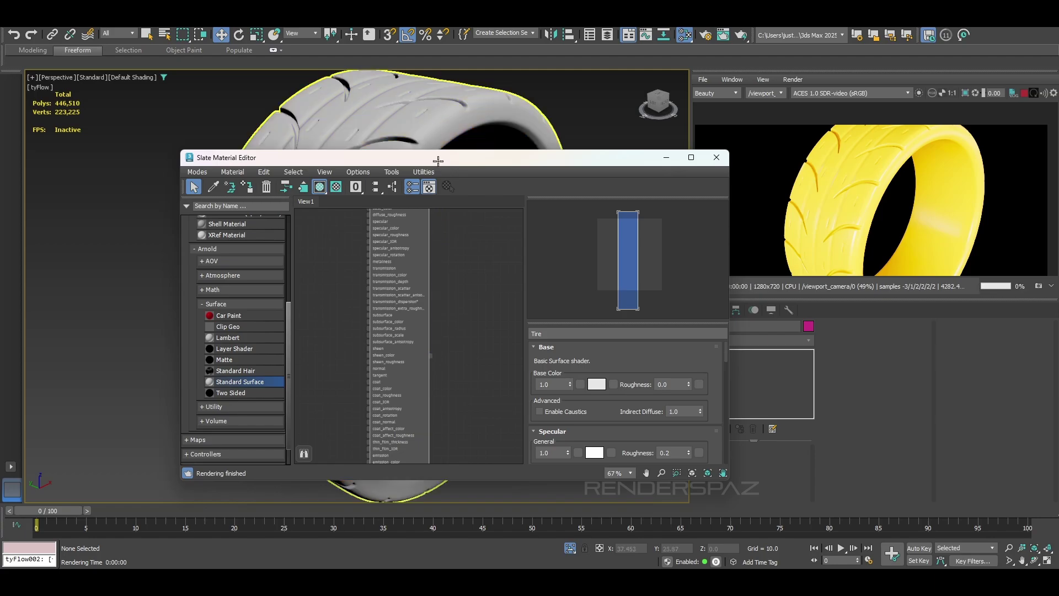
Set the Tire material's base color to dark gray 242424 and its specular roughness to 0.42
left_click(597, 383)
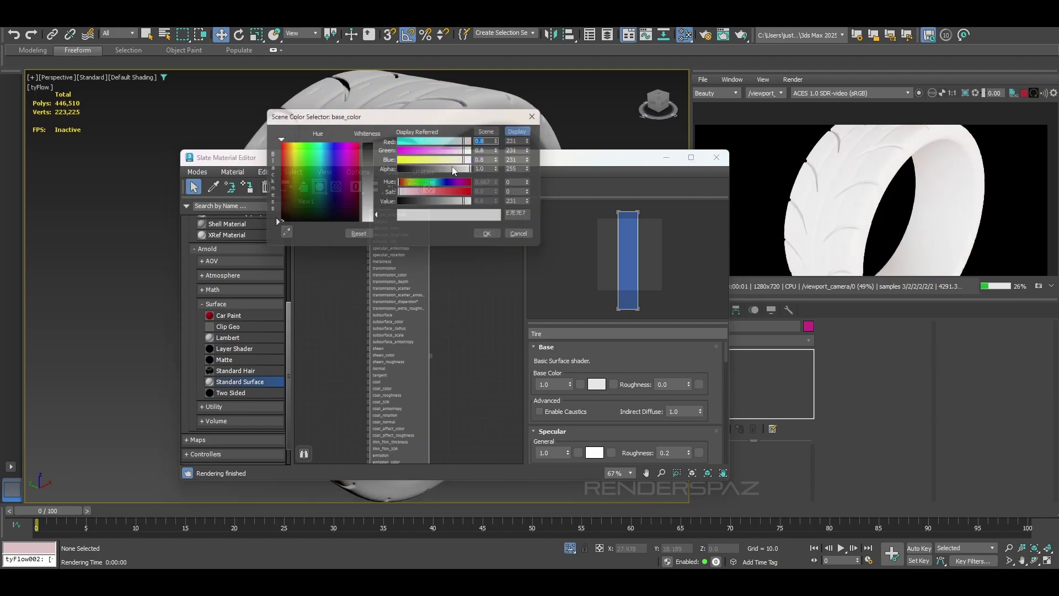
left_click_drag(273, 142, 271, 221)
left_click_drag(377, 162, 377, 153)
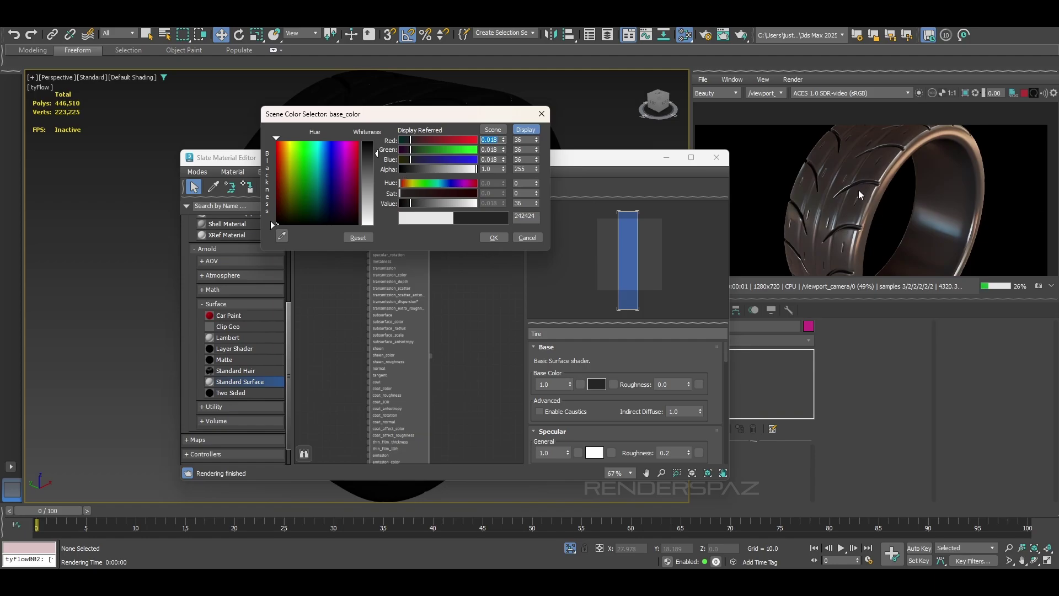
left_click(494, 237)
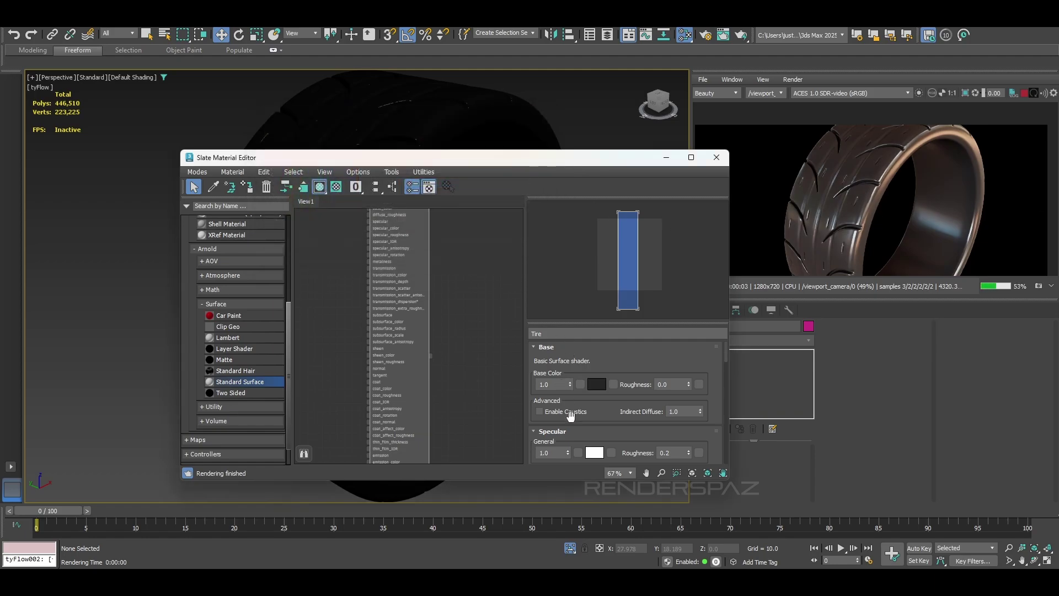
scroll(614, 414, "down", 2)
left_click_drag(688, 404, 690, 393)
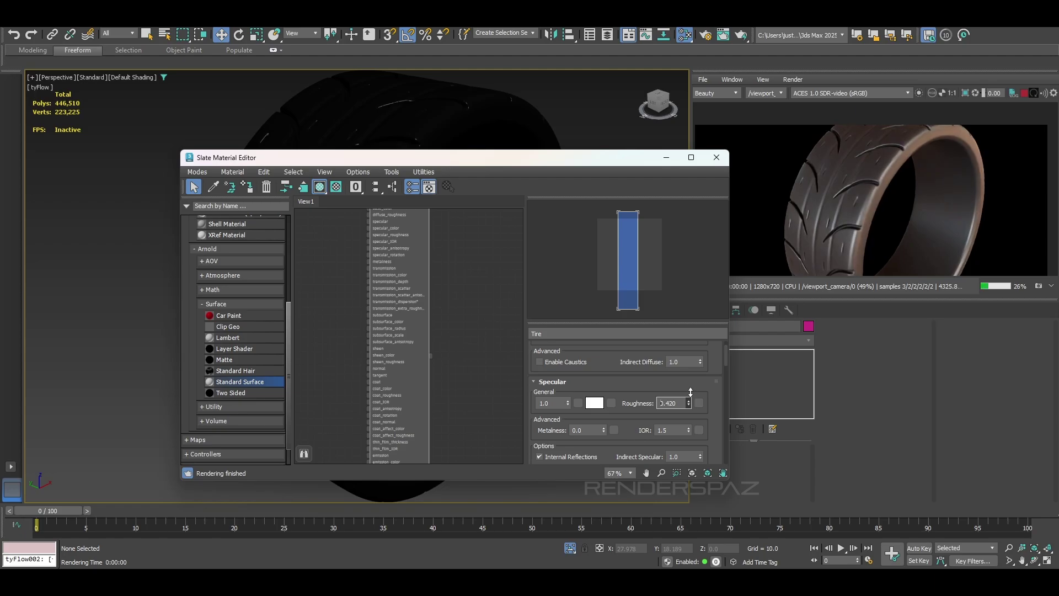
Darken the Tire material's base color to near black and check a close-up of the tread in the render
scroll(607, 386, "up", 2)
left_click(597, 384)
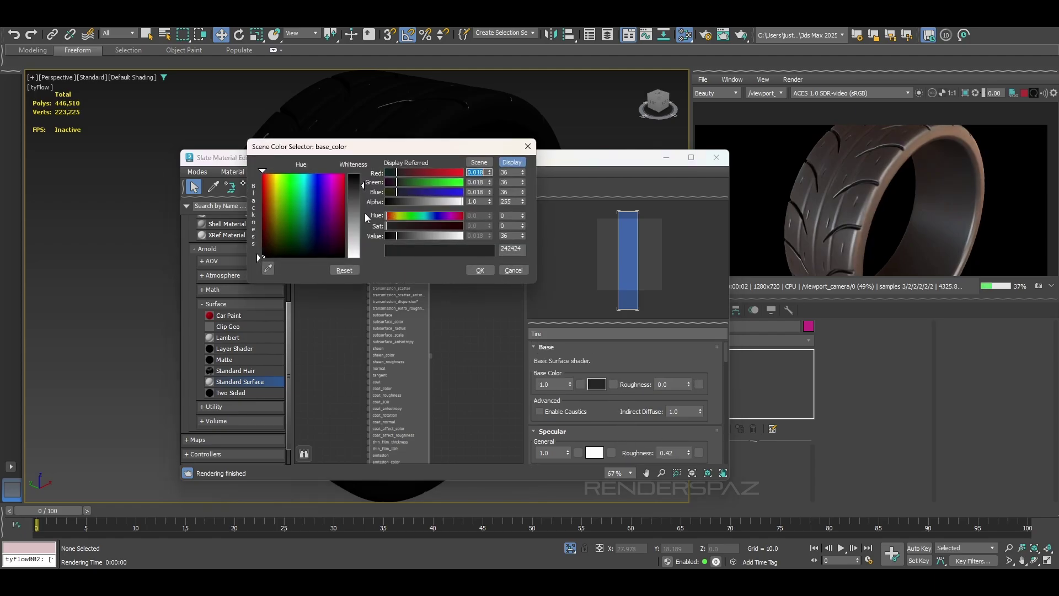
left_click_drag(397, 235, 391, 236)
left_click(476, 273)
middle_click_drag(574, 130, 490, 162, "alt")
scroll(448, 112, "up", 5)
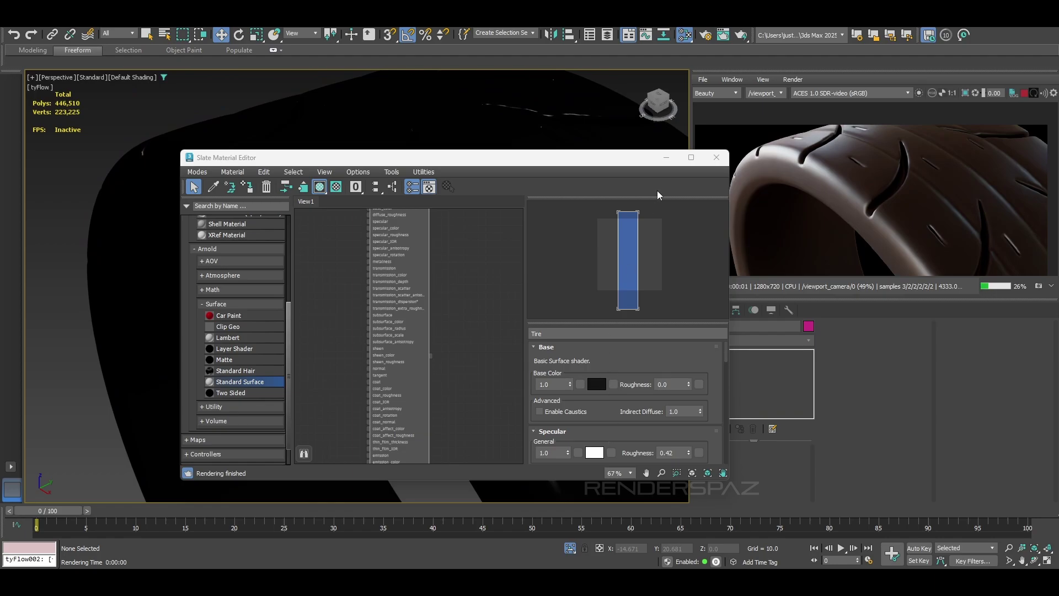
Add an Arnold Bump 3D map to the Tire material's normal input and place its node beside the material
scroll(386, 324, "down", 2)
scroll(386, 392, "up", 1)
middle_click_drag(377, 398, 424, 381)
scroll(428, 365, "up", 2)
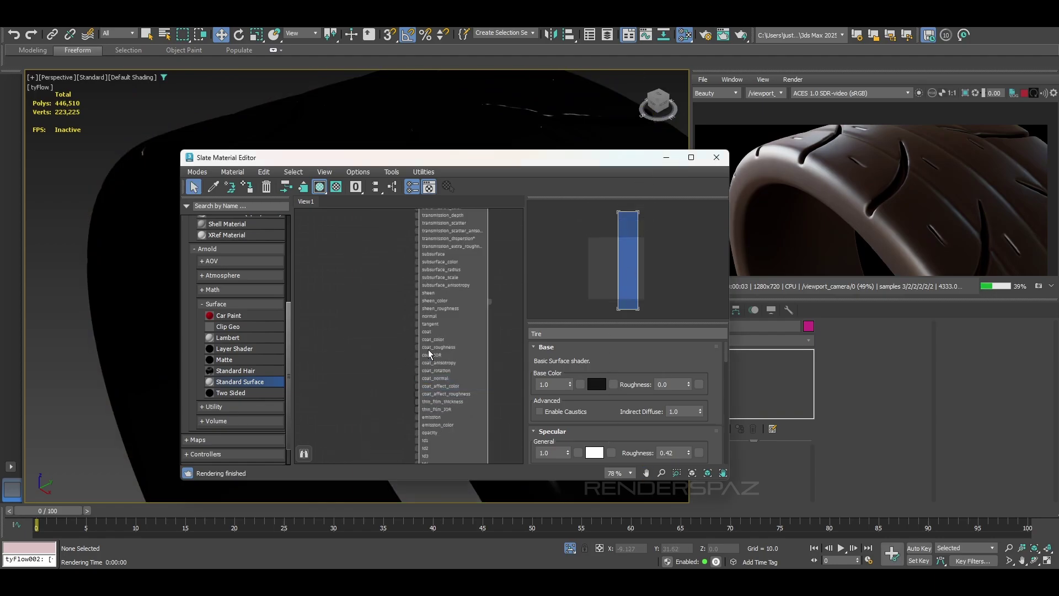
scroll(418, 347, "up", 1)
left_click_drag(417, 312, 391, 335)
mouse_move(449, 367)
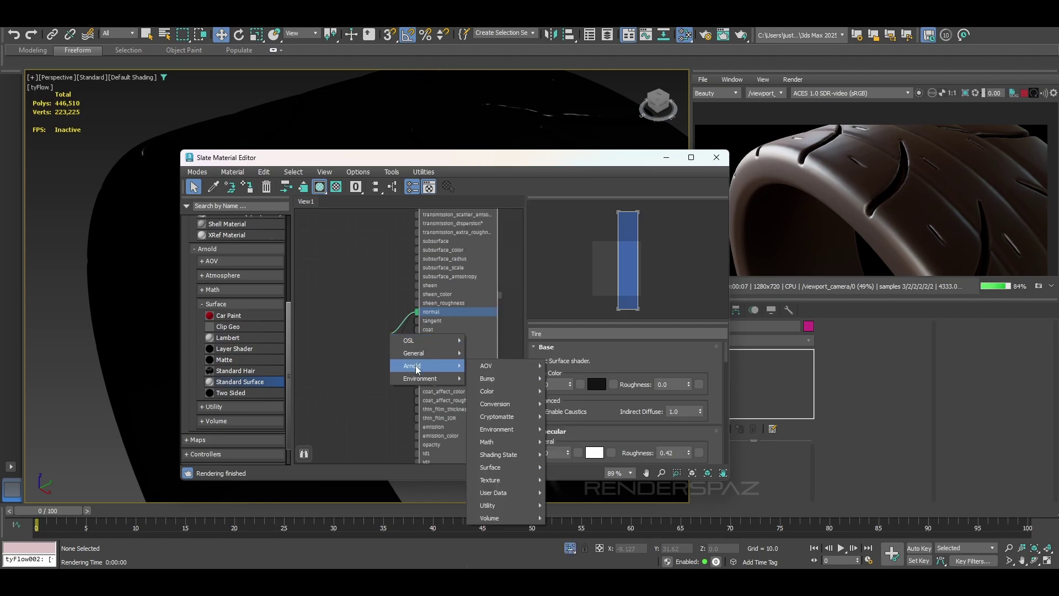
mouse_move(519, 380)
left_click(587, 386)
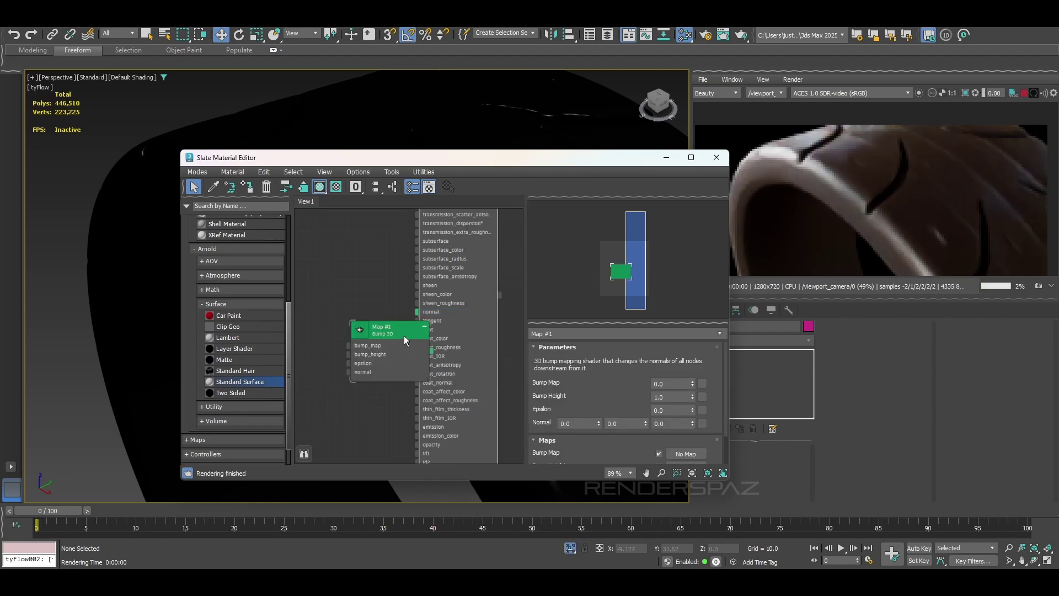
left_click_drag(388, 335, 321, 326)
middle_click_drag(403, 340, 583, 331)
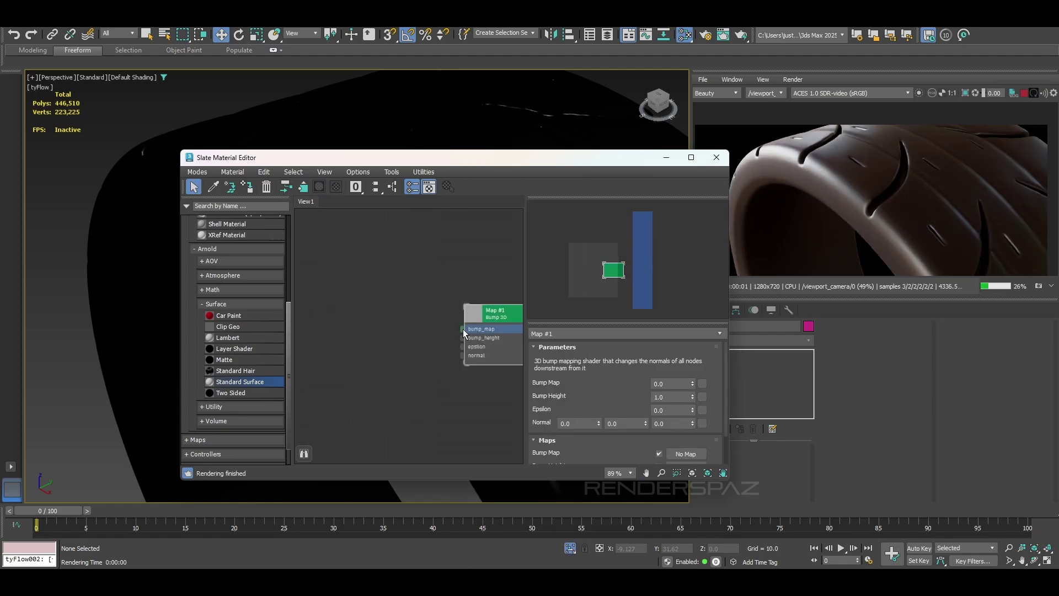
Connect a new Arnold Noise texture to the bump_map input of the Bump 3D node
left_click_drag(462, 329, 382, 307)
mouse_move(415, 340)
mouse_move(482, 454)
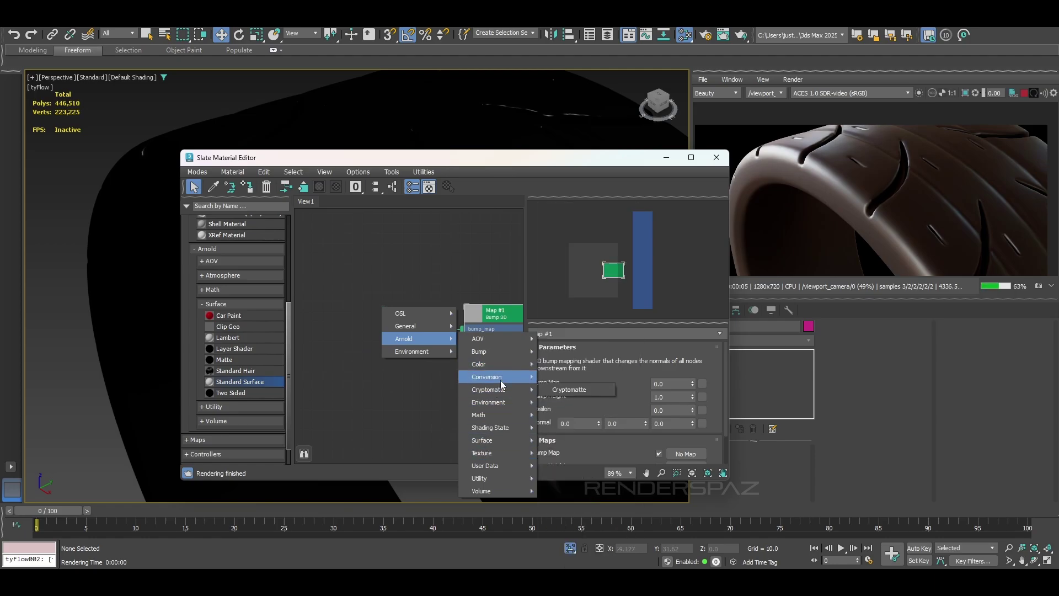
mouse_move(497, 353)
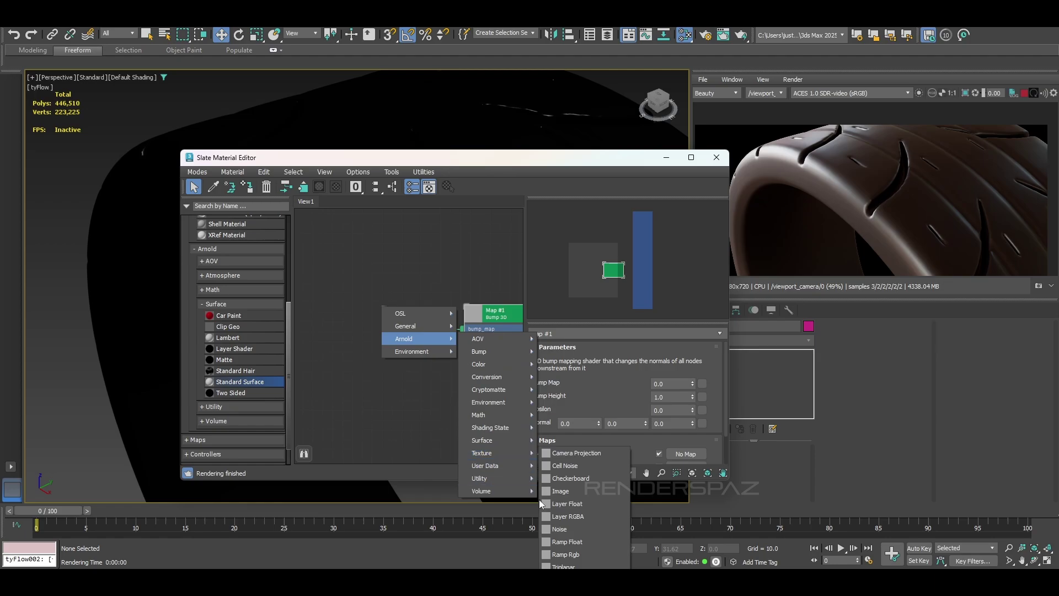
left_click(559, 528)
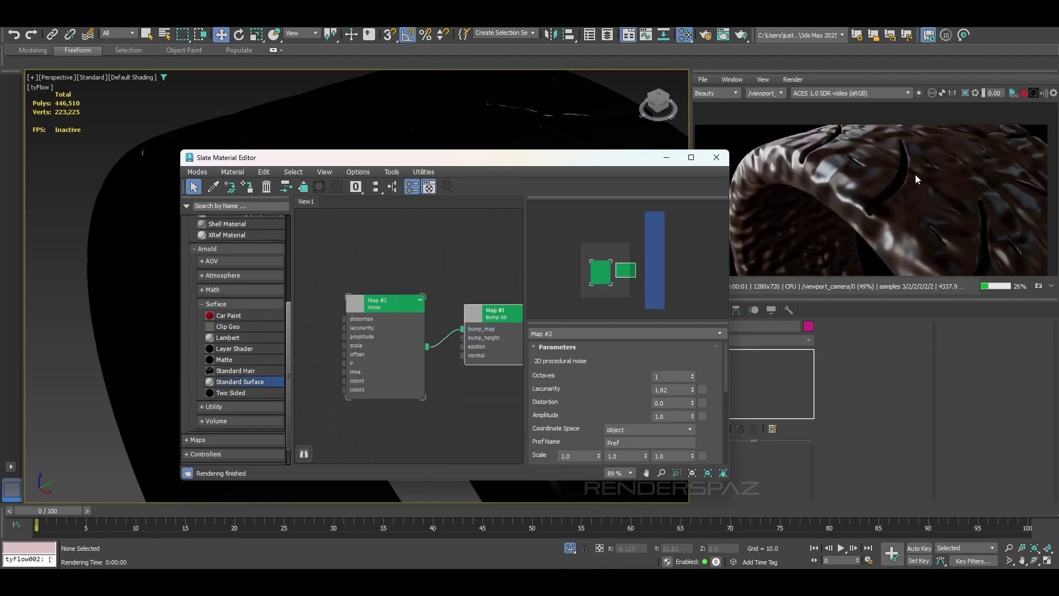
Set the Noise map's scale to 10 on all three axes
left_click(397, 316)
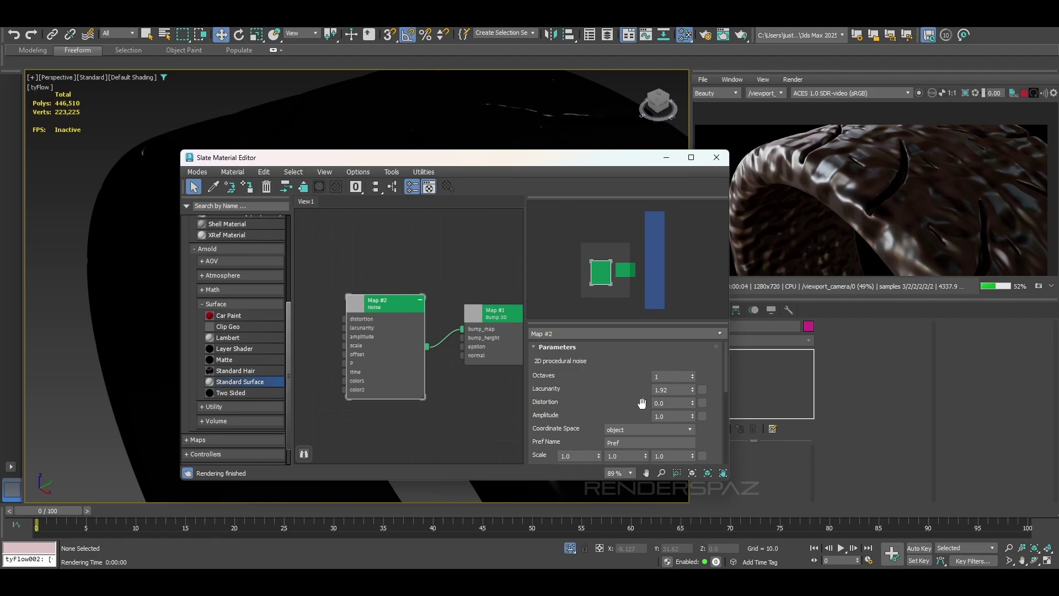
left_click(584, 455)
type("10")
key("Tab")
type("10")
key("Tab")
type("10")
key("Return")
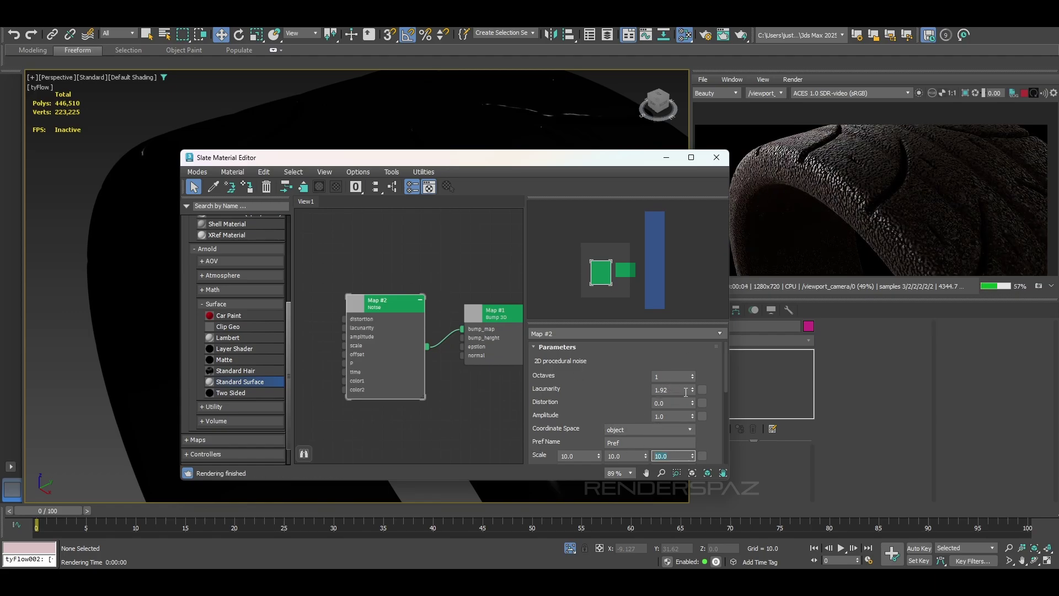
Set the Noise map's lacunarity to 3.442 and its amplitude to 0.01
left_click(689, 390)
left_click_drag(694, 391, 597, 391)
scroll(613, 408, "down", 2)
type(".01")
key("Return")
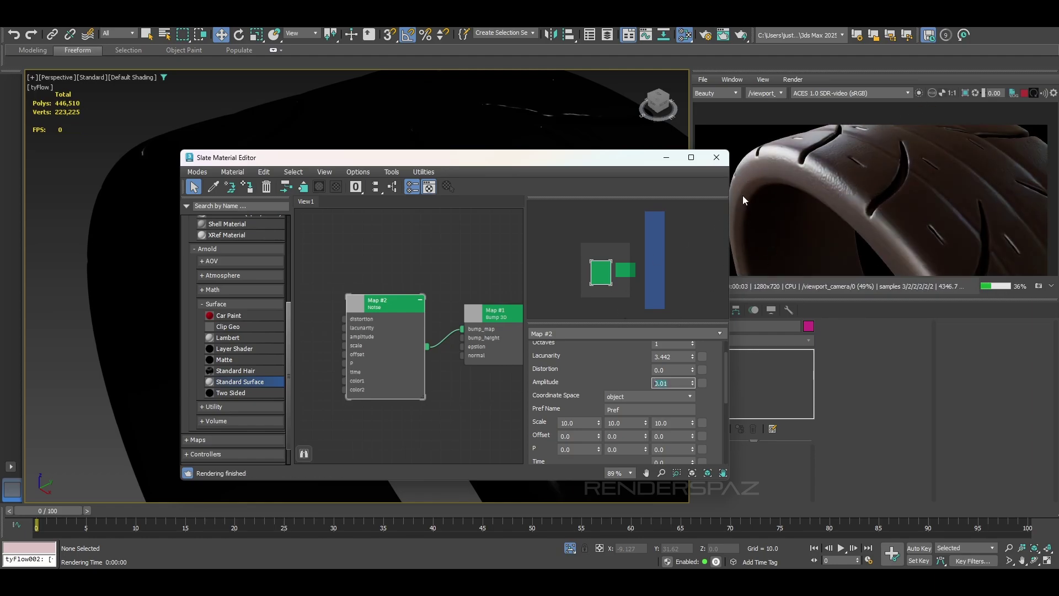
Set the bump Noise map's scale to 20 on all three axes and check the tire surface in the render
left_click(575, 424)
left_click_drag(575, 424, 535, 425)
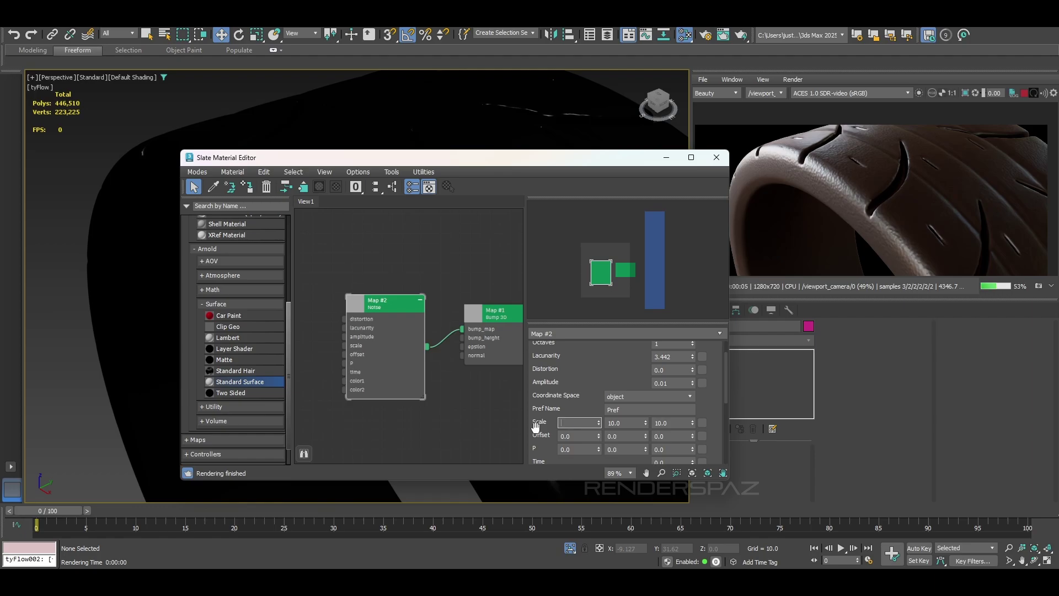
key("Tab")
type("20")
key("Tab")
type("20")
key("Return")
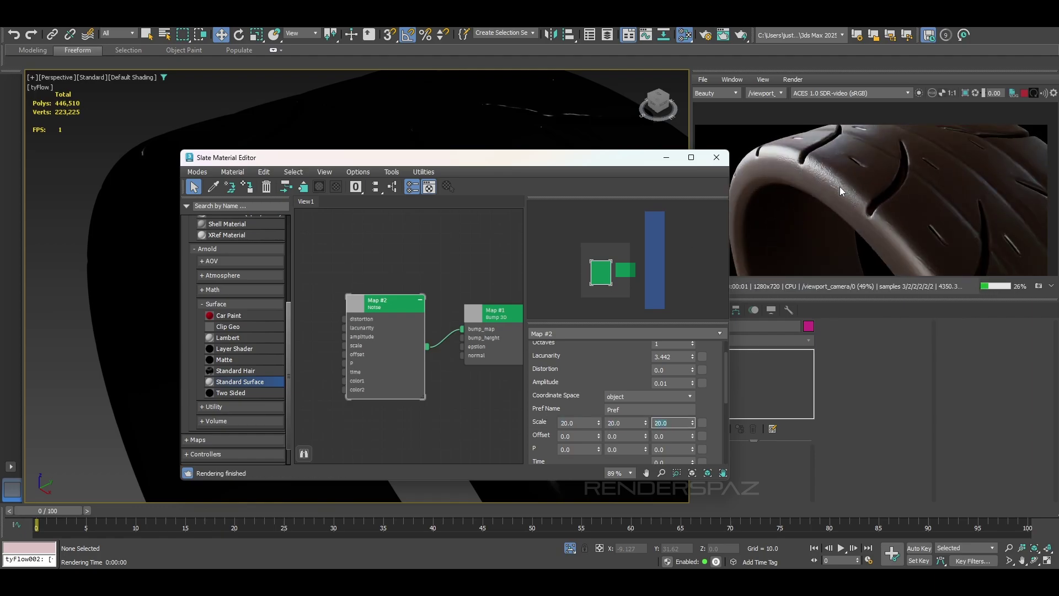
scroll(844, 186, "up", 1)
scroll(815, 215, "down", 1)
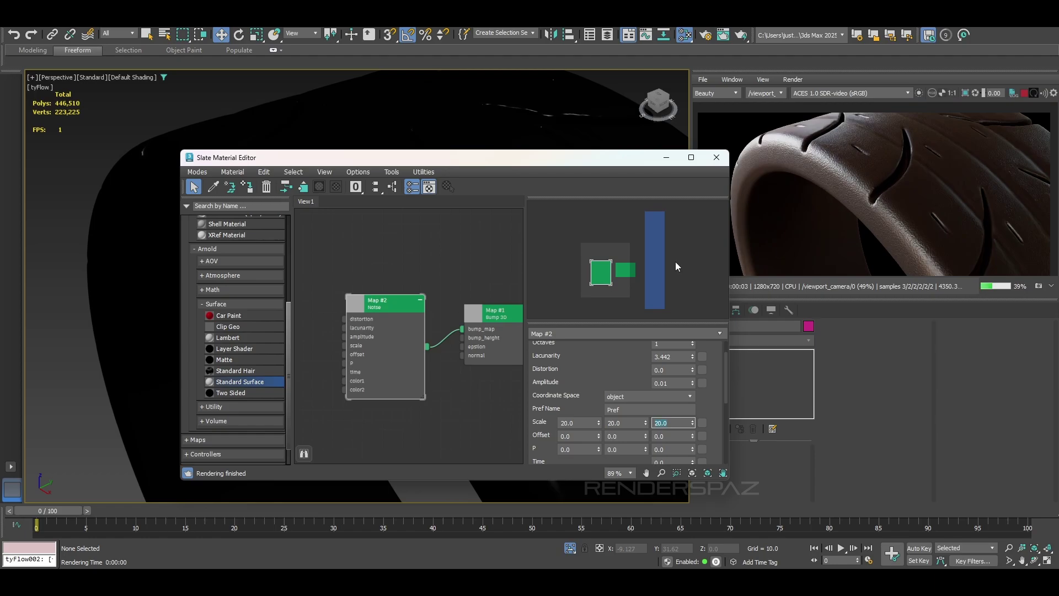
Set the bump Noise map's amplitude to 0.005 and check the bump strength up close in the render
left_click(676, 383)
type("5")
key("Return")
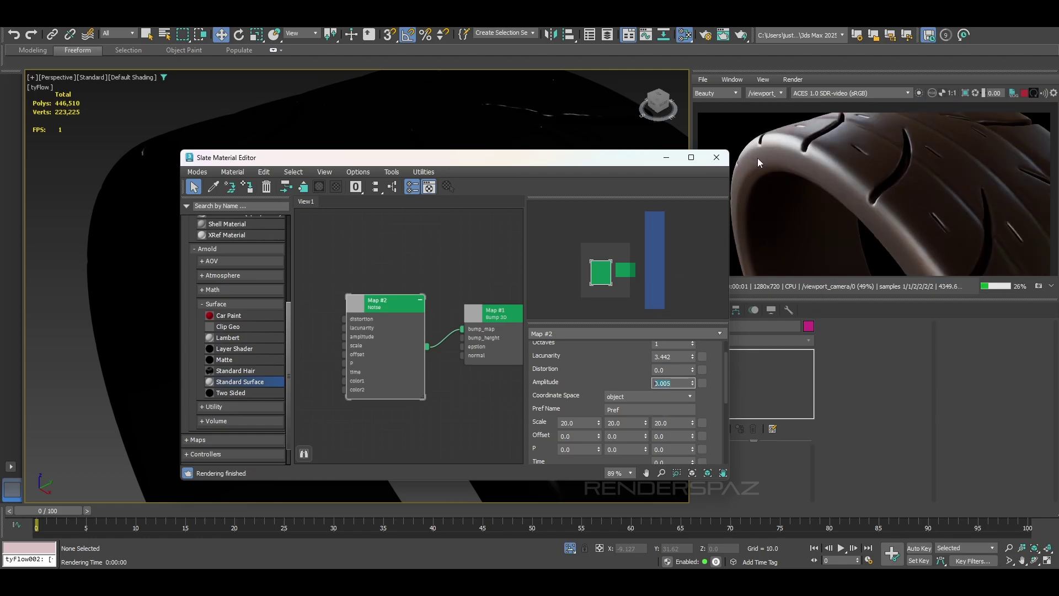
scroll(837, 161, "up", 1)
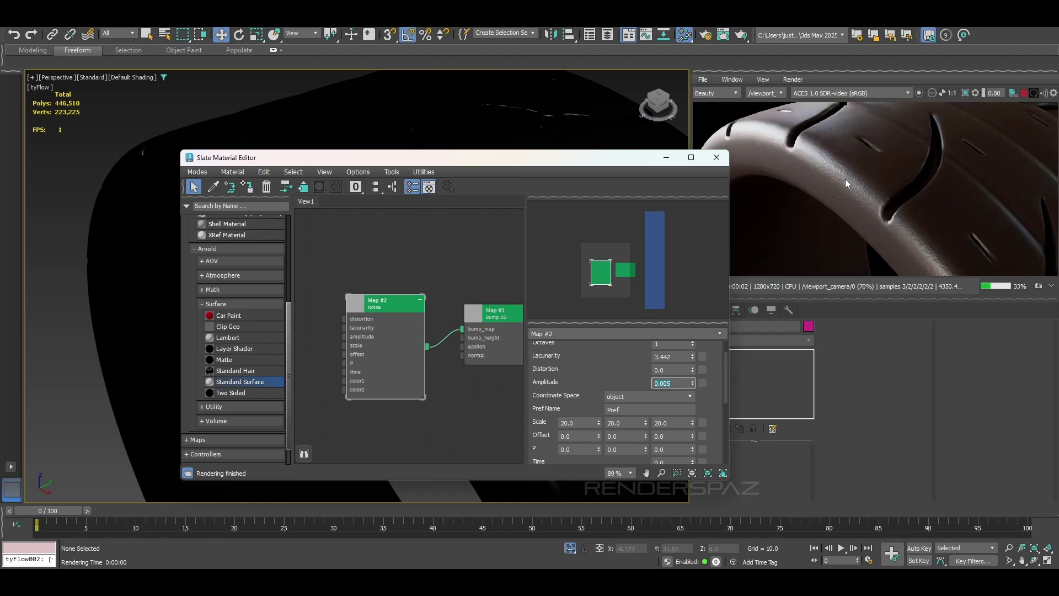
scroll(846, 179, "down", 1)
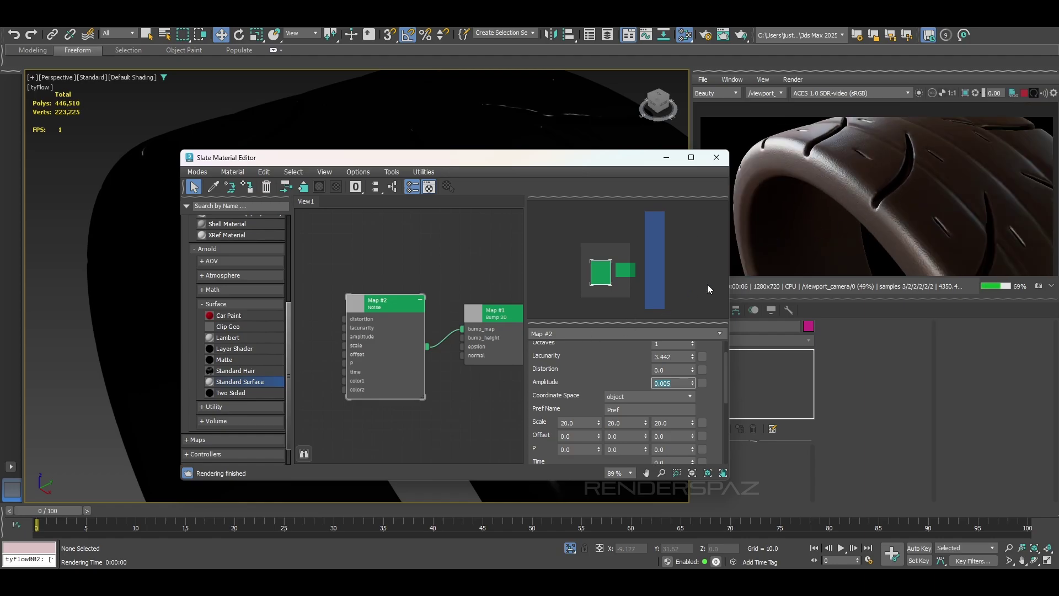
Raise the bump Noise map's octaves to 3 and check the surface detail in the render
left_click(674, 371)
left_click(692, 342)
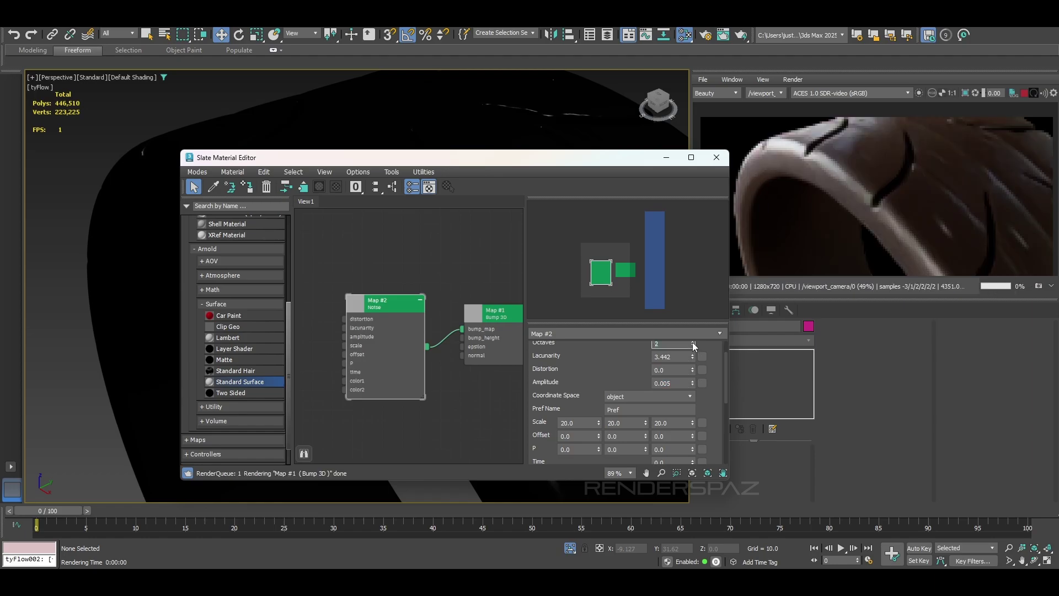
left_click(692, 343)
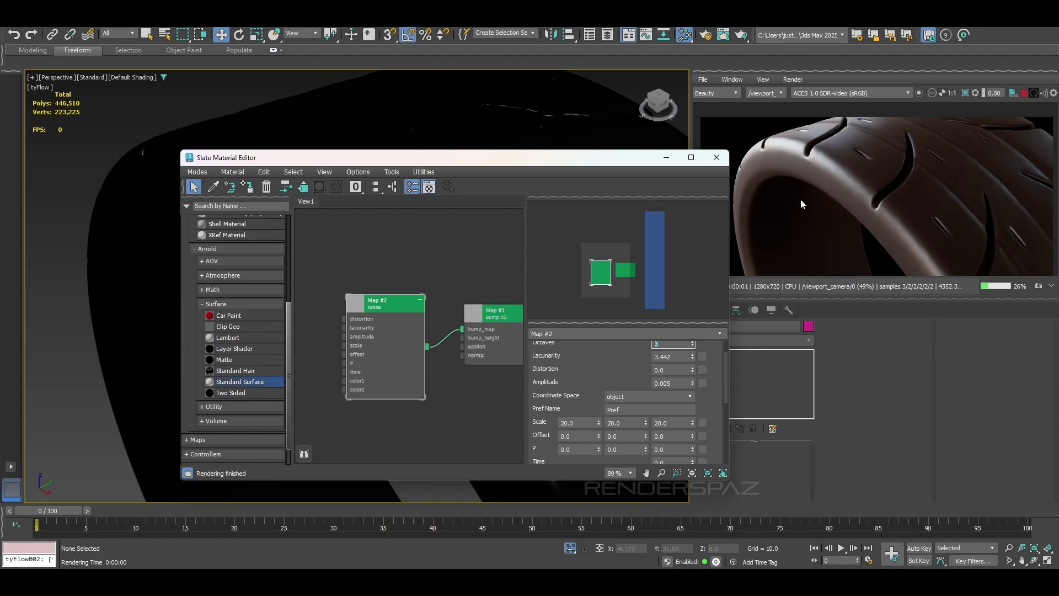
scroll(827, 171, "up", 3)
scroll(871, 188, "down", 2)
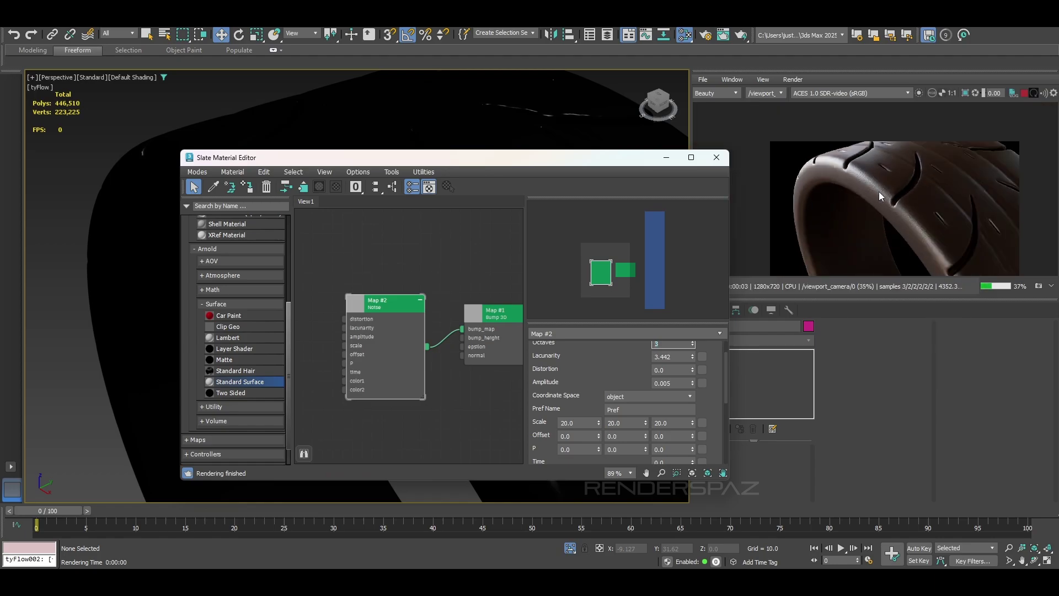
Set the bump Noise map's amplitude to 0.002 and check the tire surface in the render
left_click(671, 381)
key("BackSpace")
type("2")
key("Return")
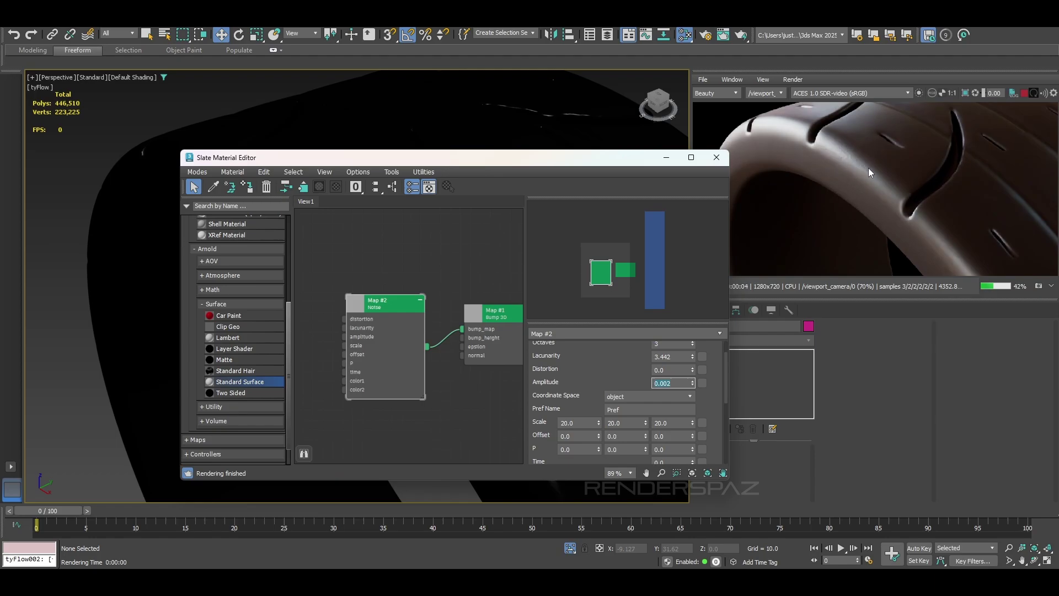
scroll(877, 172, "down", 1)
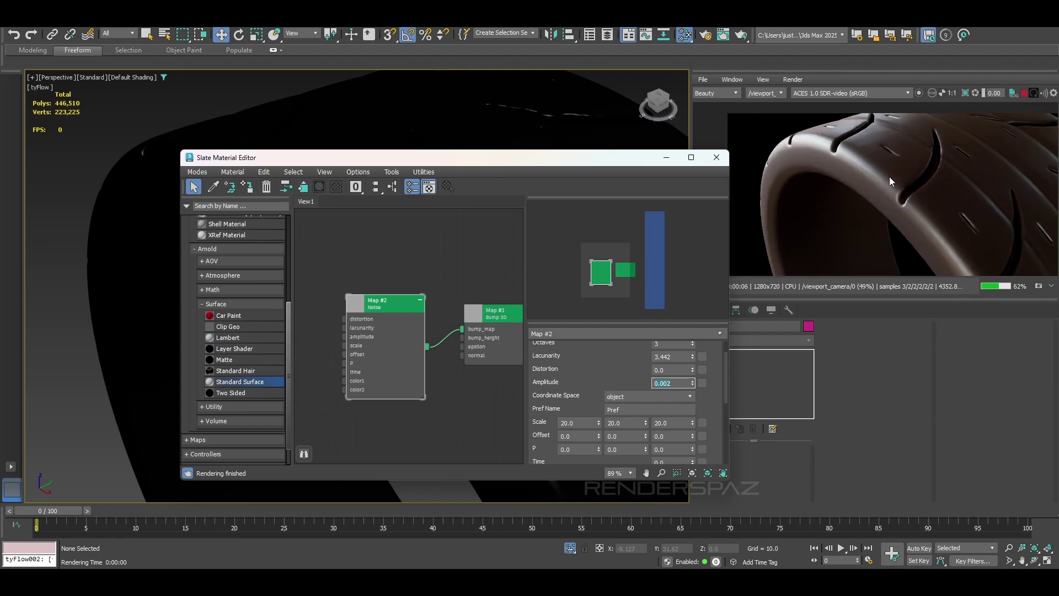
Duplicate the Noise node and place the copy above the bump nodes, beside the Tire material
middle_click_drag(468, 134, 537, 116, "alt")
scroll(610, 400, "up", 1)
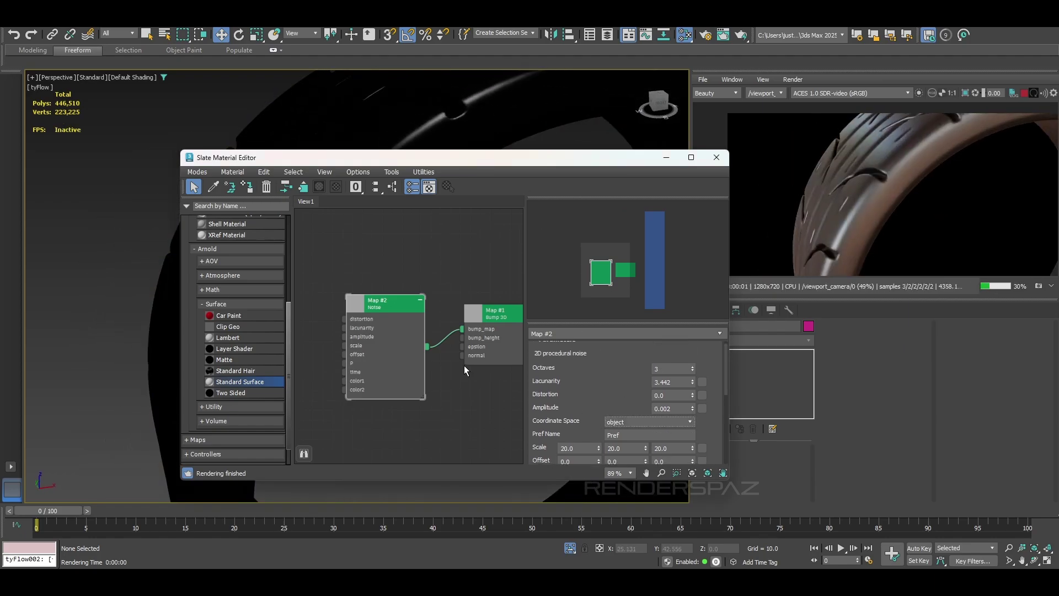
scroll(405, 320, "down", 2)
middle_click_drag(416, 304, 373, 391)
scroll(404, 321, "up", 1)
scroll(386, 349, "down", 1)
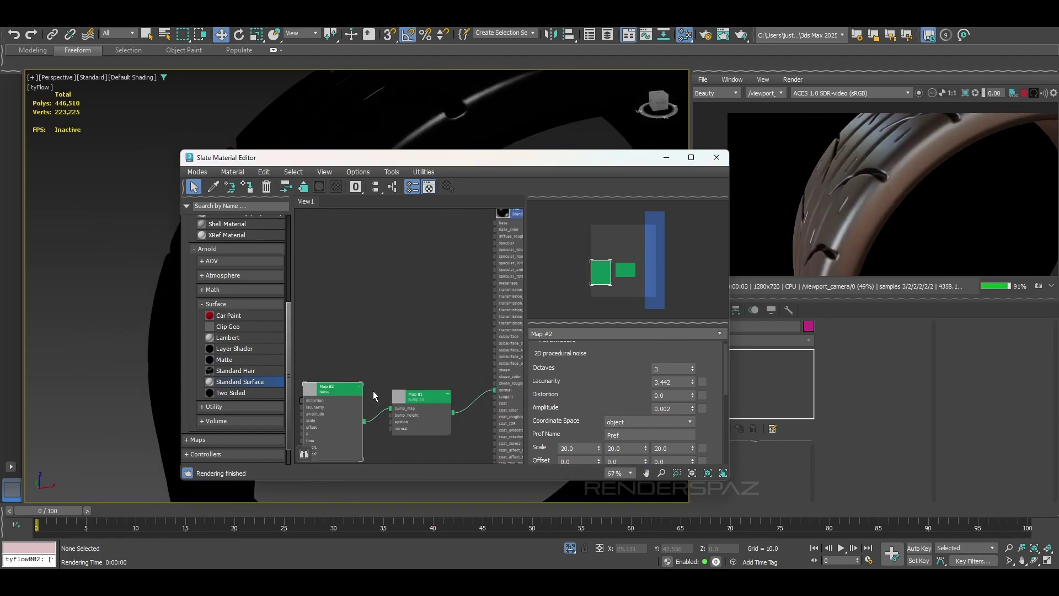
scroll(367, 388, "down", 2)
left_click_drag(336, 396, 421, 279, "shift")
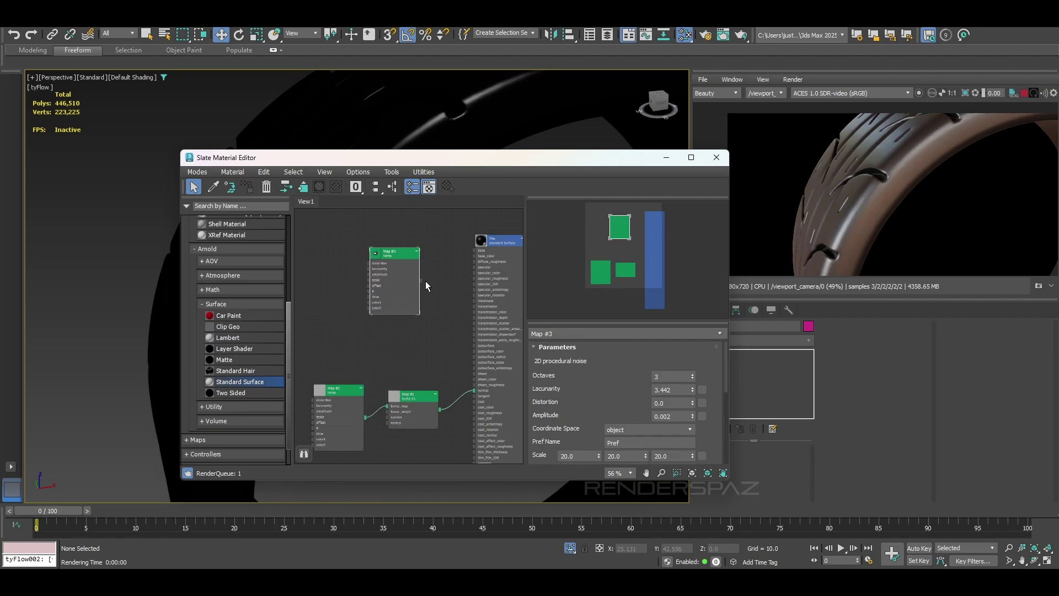
Connect the duplicated Noise map to the Tire material's specular roughness input
scroll(423, 292, "up", 4)
middle_click_drag(425, 304, 408, 309)
left_click_drag(452, 285, 485, 290)
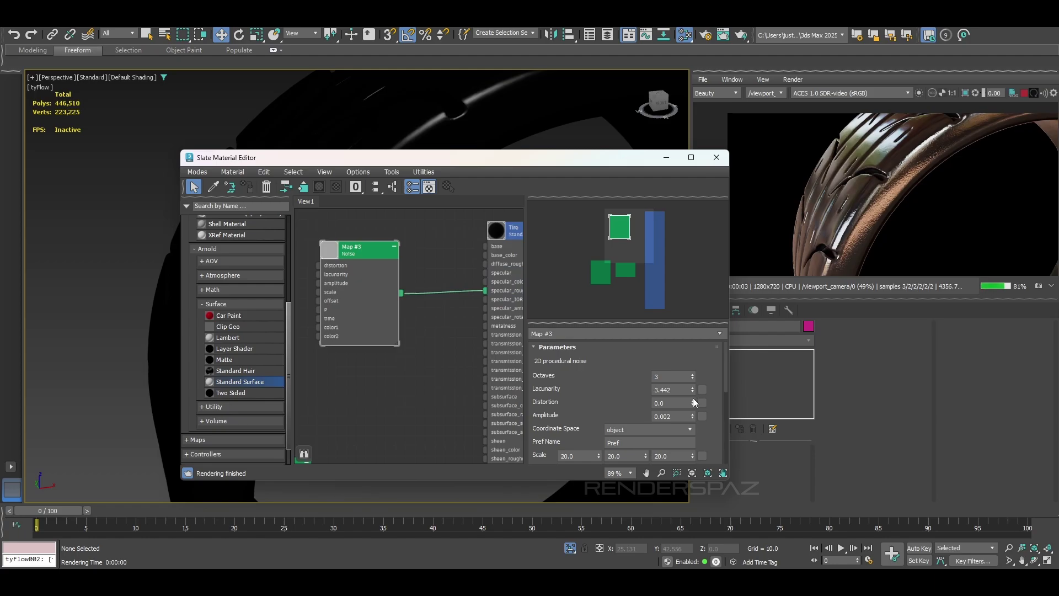
Set the roughness Noise map's amplitude to 0.961 and its scale to 2 on all three axes
left_click_drag(692, 415, 695, 368)
left_click(578, 455)
type("2")
key("Tab")
type("2")
key("Tab")
type("2")
key("Return")
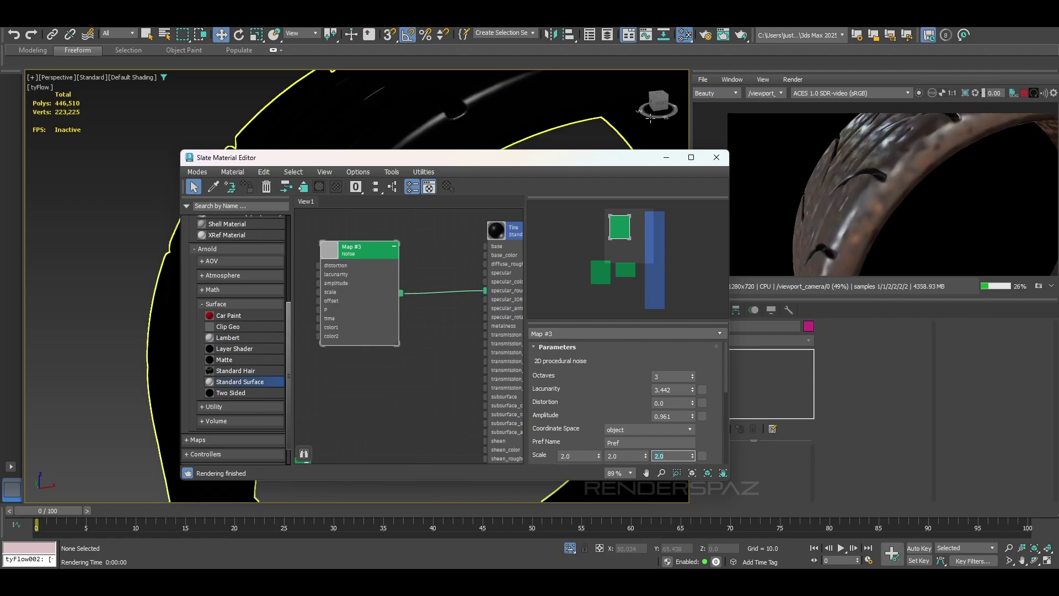
Set the roughness Noise map's octaves to 8, lacunarity to 2.151 and amplitude to 0.351
mouse_move(692, 377)
left_mouse_down()
mouse_move(697, 350)
mouse_move(684, 370)
left_mouse_up()
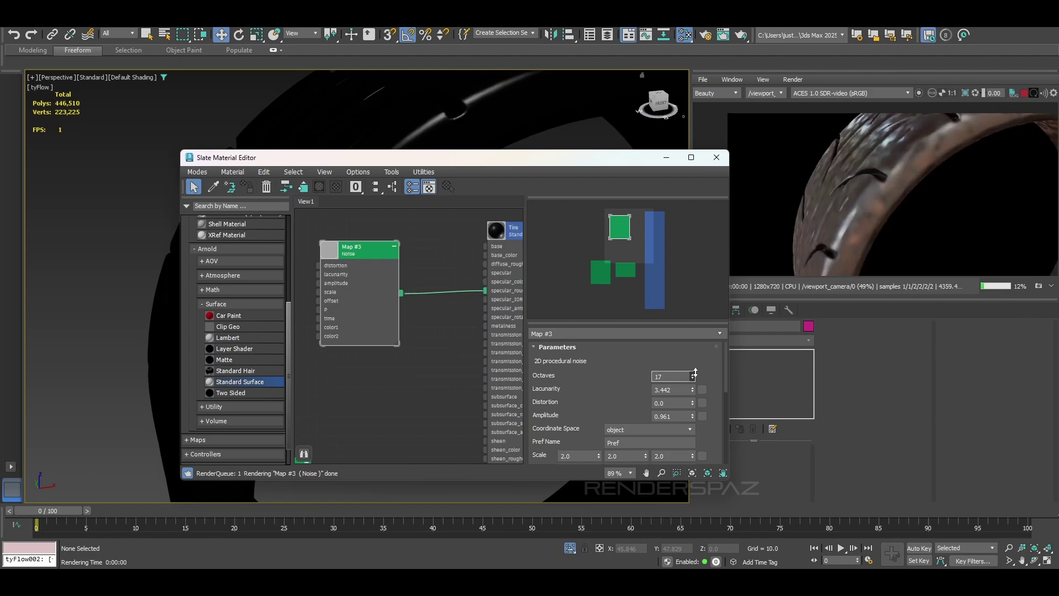
type("8")
key("Return")
left_click_drag(692, 389, 706, 372)
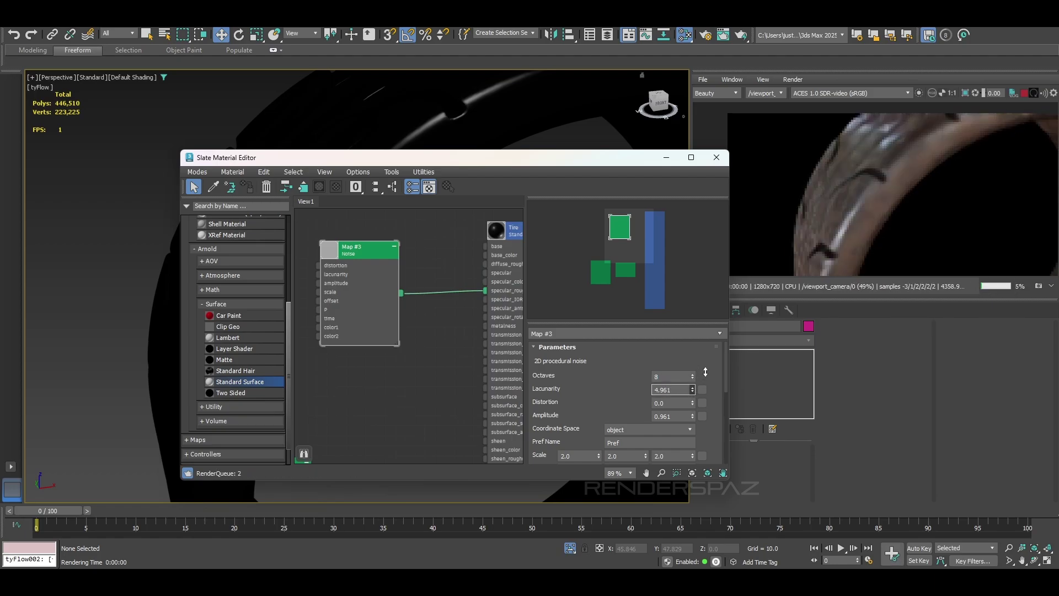
left_click_drag(705, 372, 696, 445)
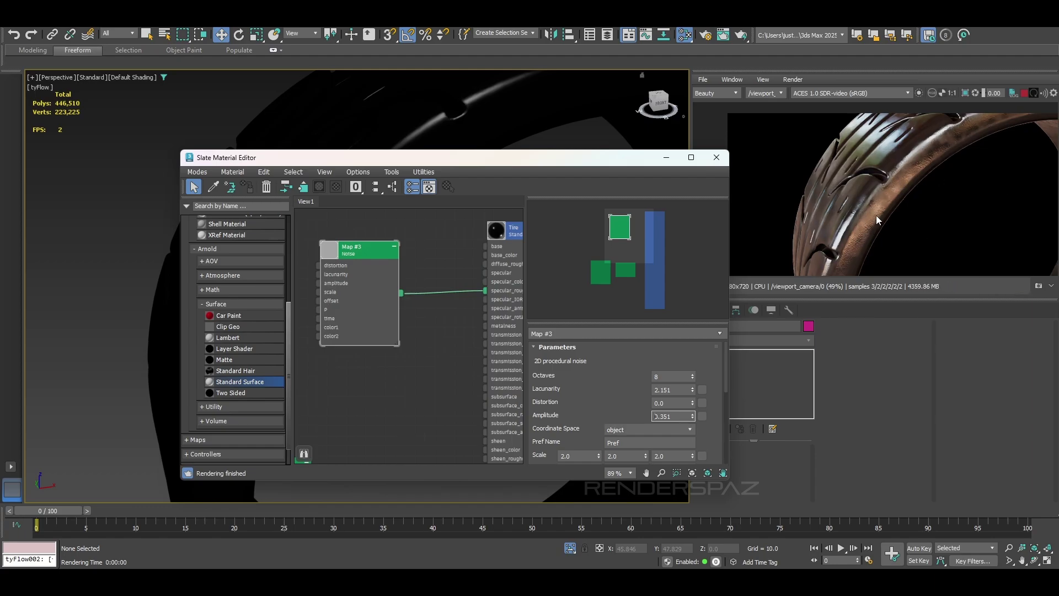
Change the roughness Noise node's type to an Arnold Range map, keeping the old Noise as its sub-map
scroll(611, 394, "down", 3)
scroll(576, 396, "down", 1)
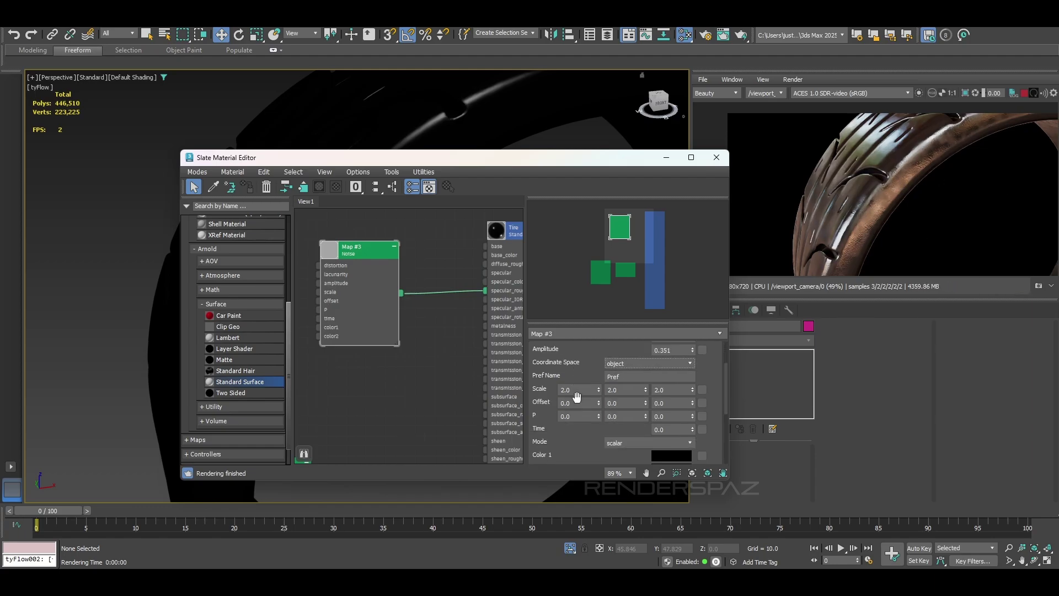
middle_click_drag(459, 299, 460, 358)
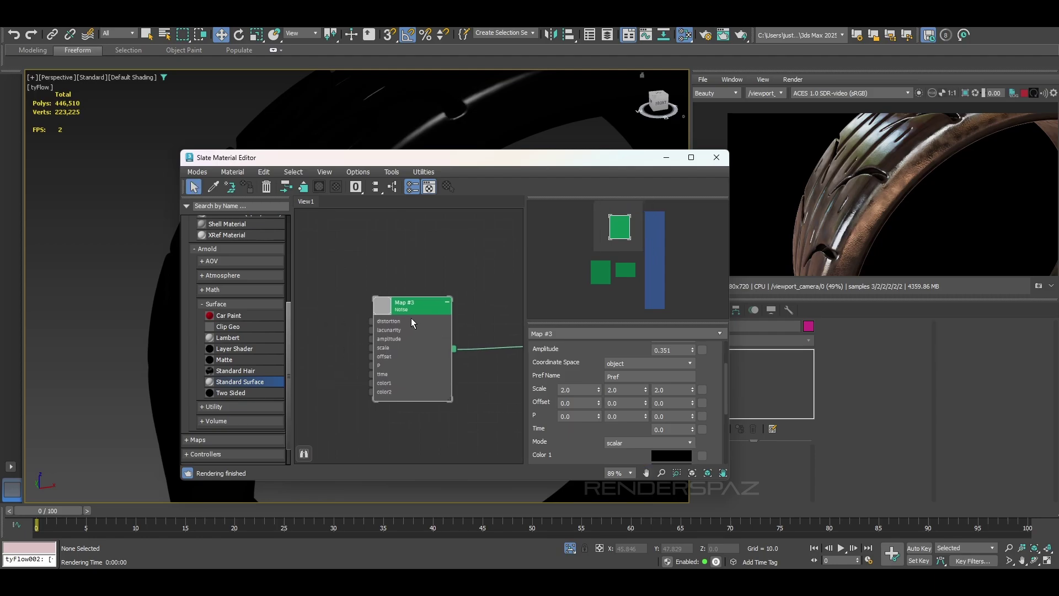
right_click(379, 322)
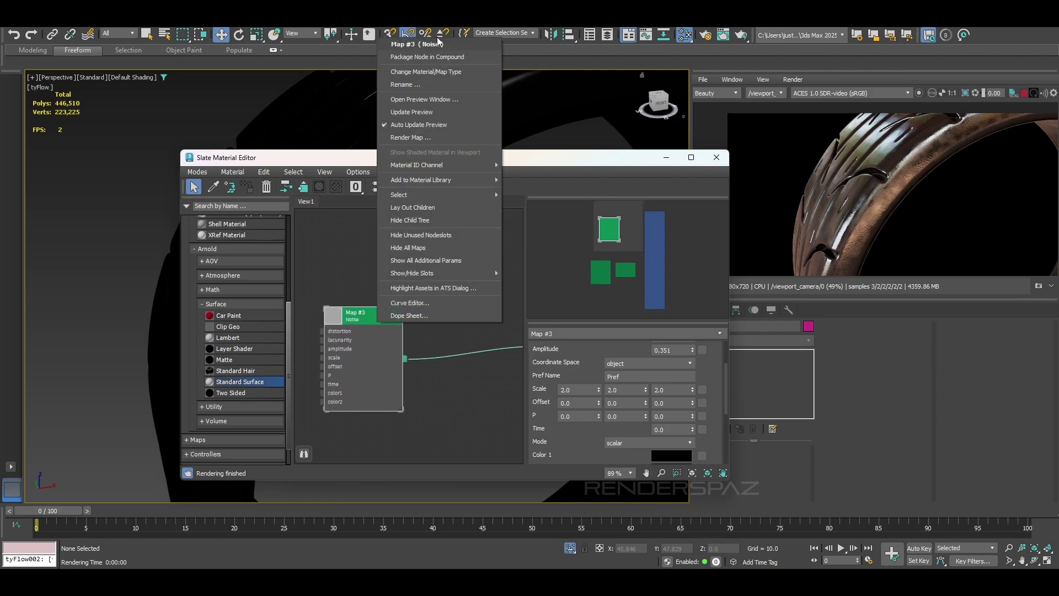
left_click(430, 72)
type("range")
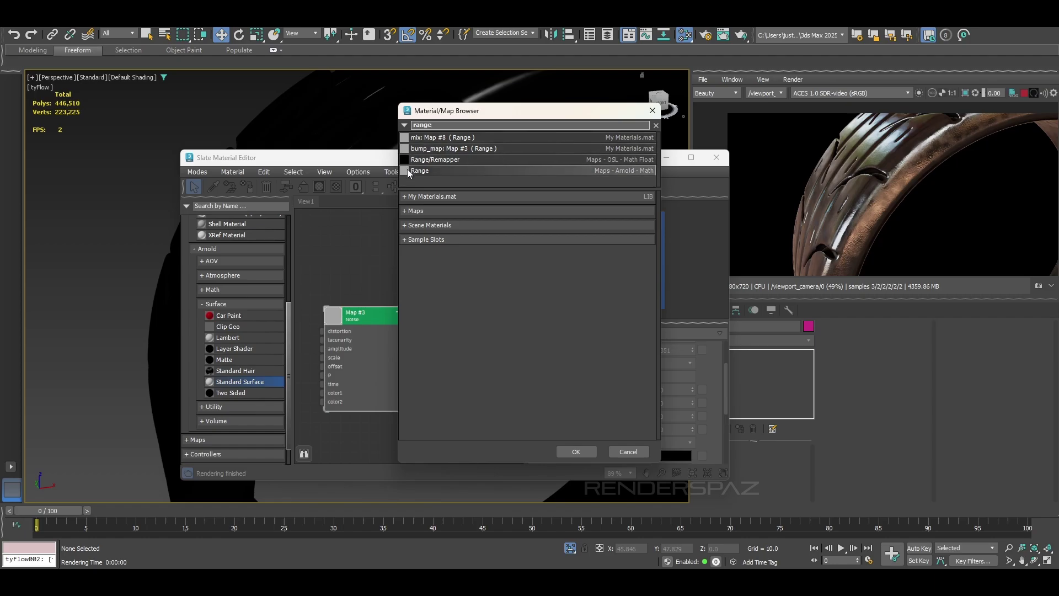
left_click(407, 169)
double_click(492, 169)
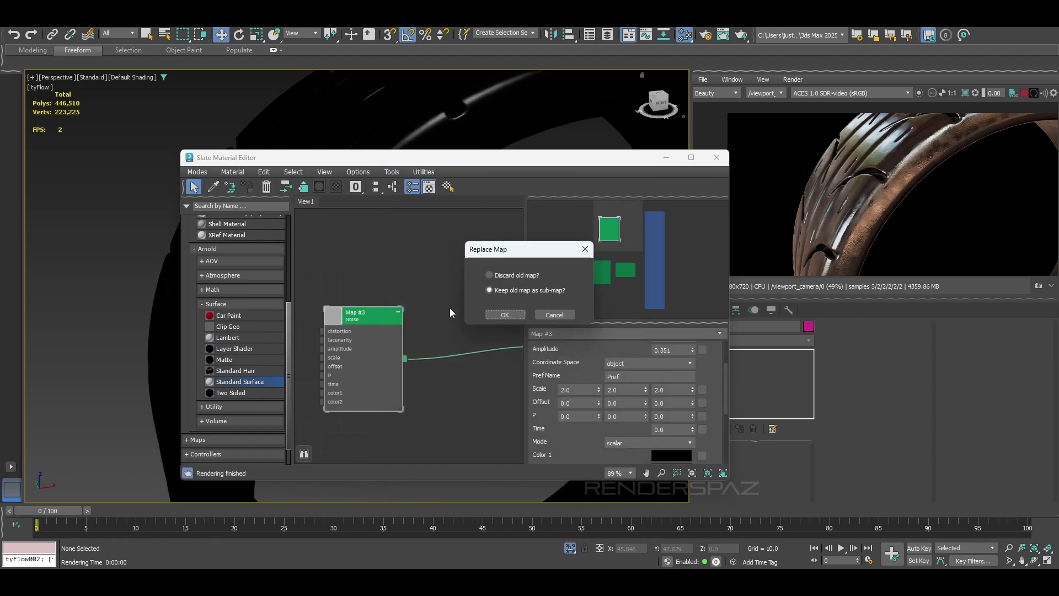
left_click(505, 314)
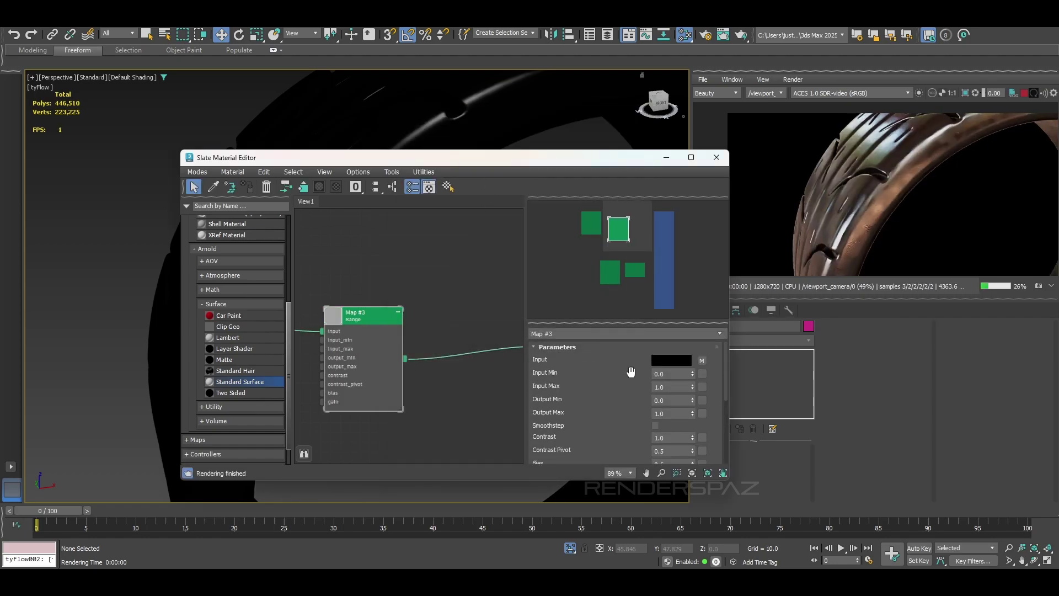
Raise the Range map's Output Min to 0.441 and close the material editor
left_click_drag(693, 399, 698, 387)
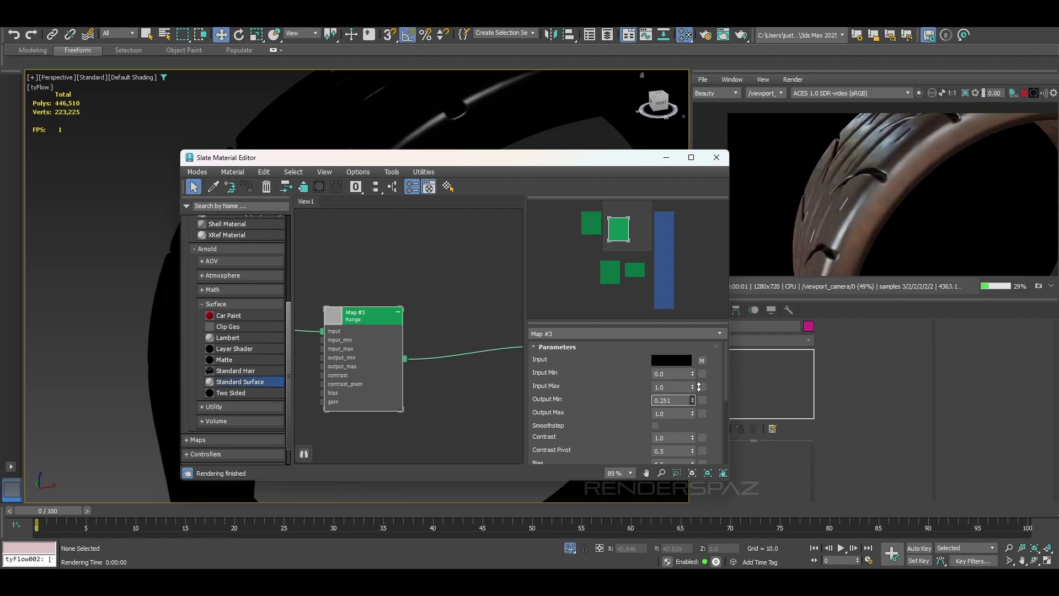
left_click_drag(699, 387, 699, 386)
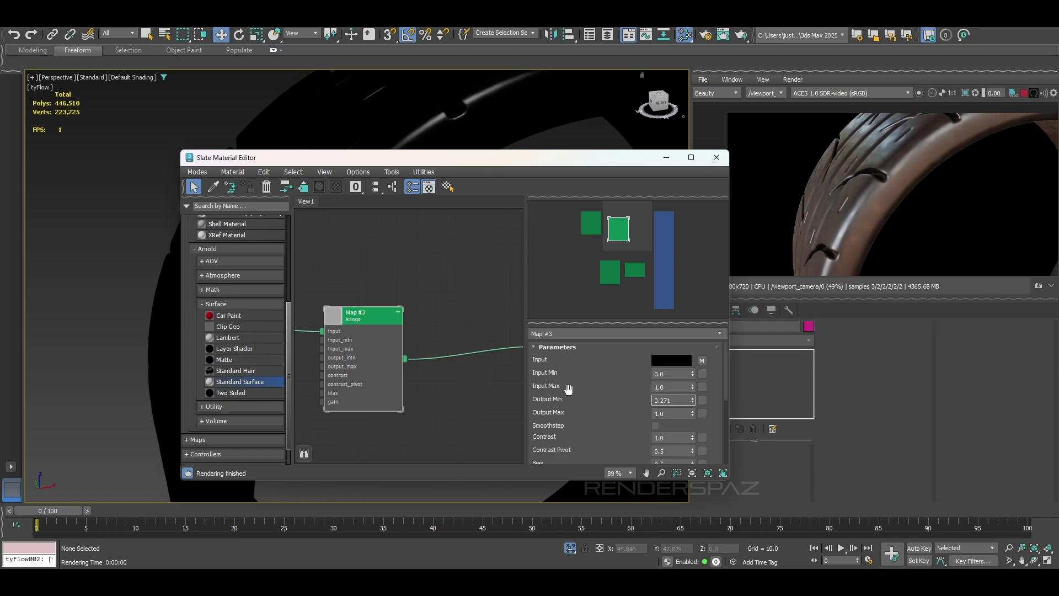
left_click_drag(693, 401, 693, 390)
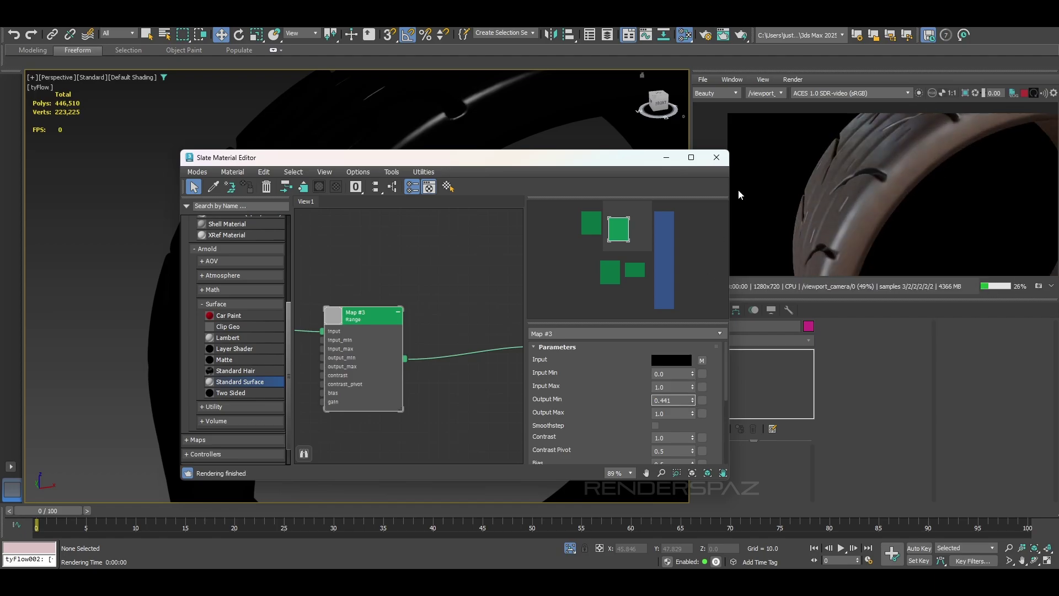
left_click(716, 158)
Examine the tire's rubber shading on the tread and sidewall from several angles in the viewport and live render
middle_click_drag(567, 228, 355, 196, "alt")
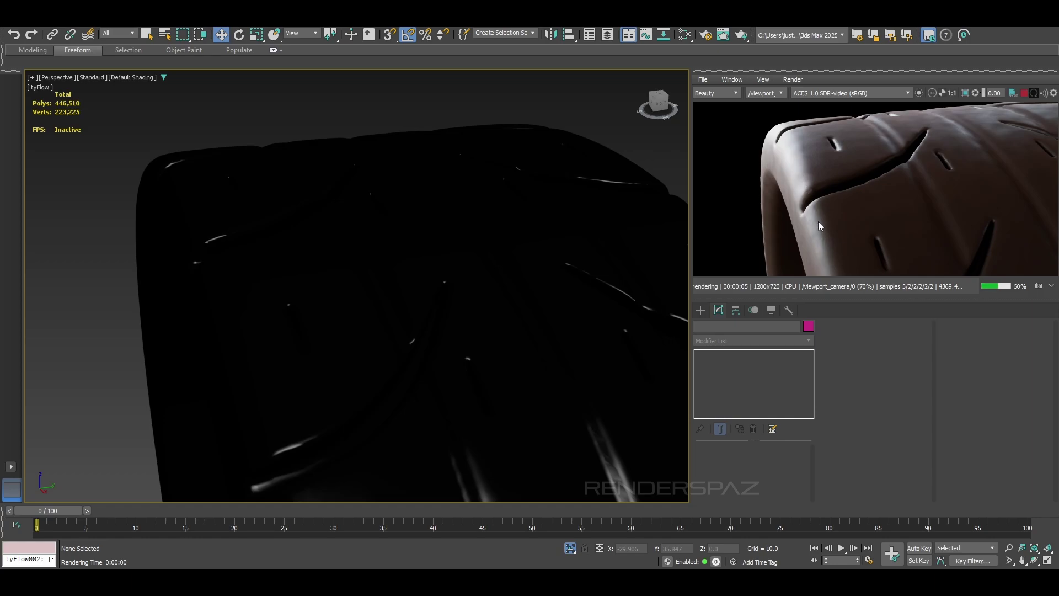
scroll(806, 137, "down", 2)
middle_click_drag(518, 238, 456, 256, "alt")
scroll(513, 238, "down", 3)
scroll(456, 256, "down", 1)
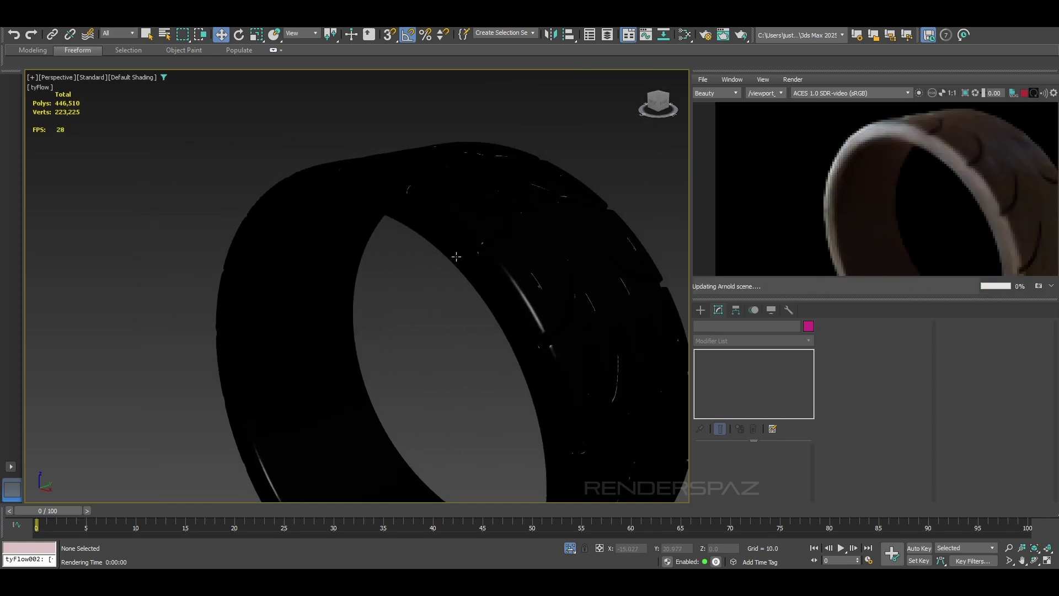
scroll(433, 193, "up", 2)
middle_click_drag(432, 194, 477, 224)
scroll(477, 225, "up", 2)
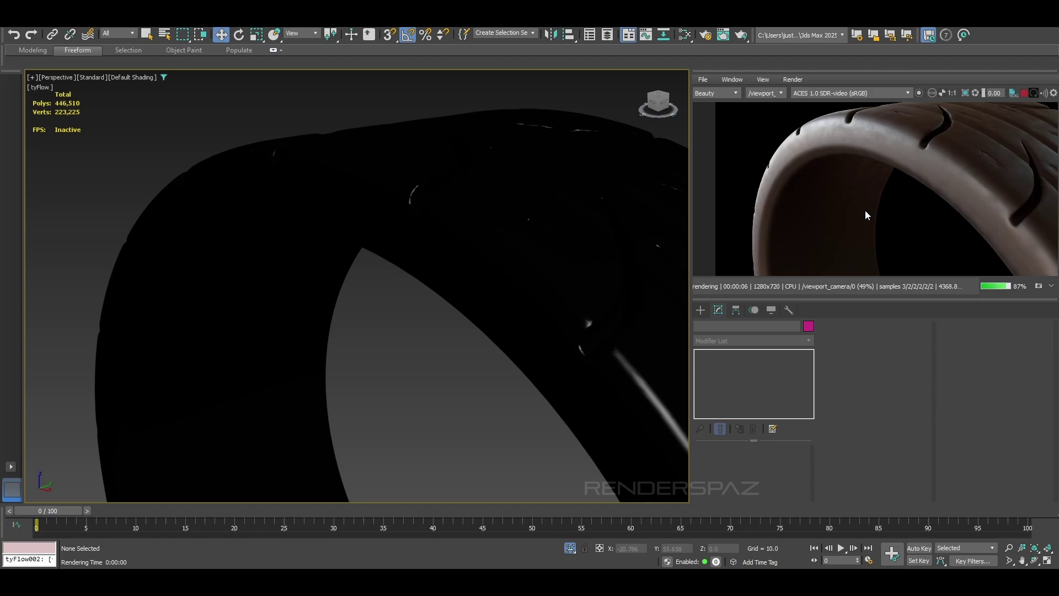
scroll(869, 133, "up", 2)
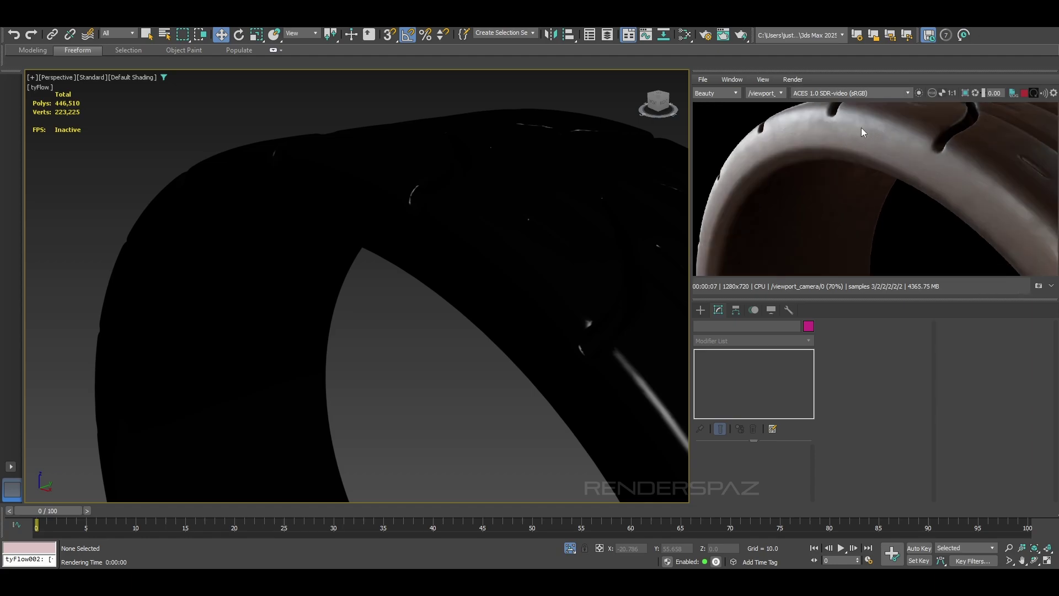
scroll(860, 154, "down", 2)
scroll(436, 207, "down", 2)
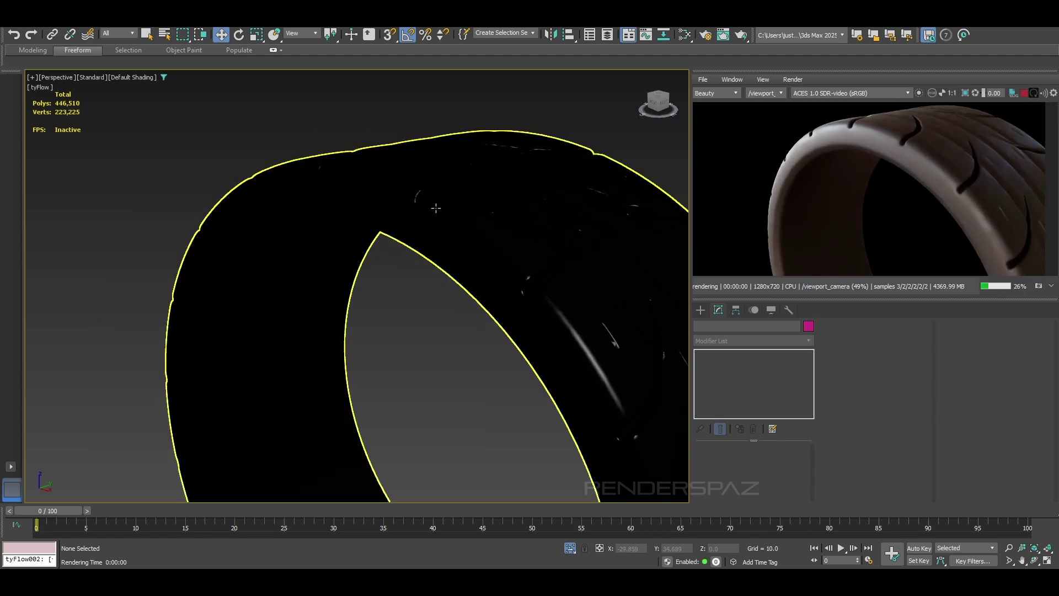
Reopen the material editor, add the ring-shaped bitmap image as a new node above the roughness maps and show its parameters
key("m")
scroll(435, 317, "down", 3)
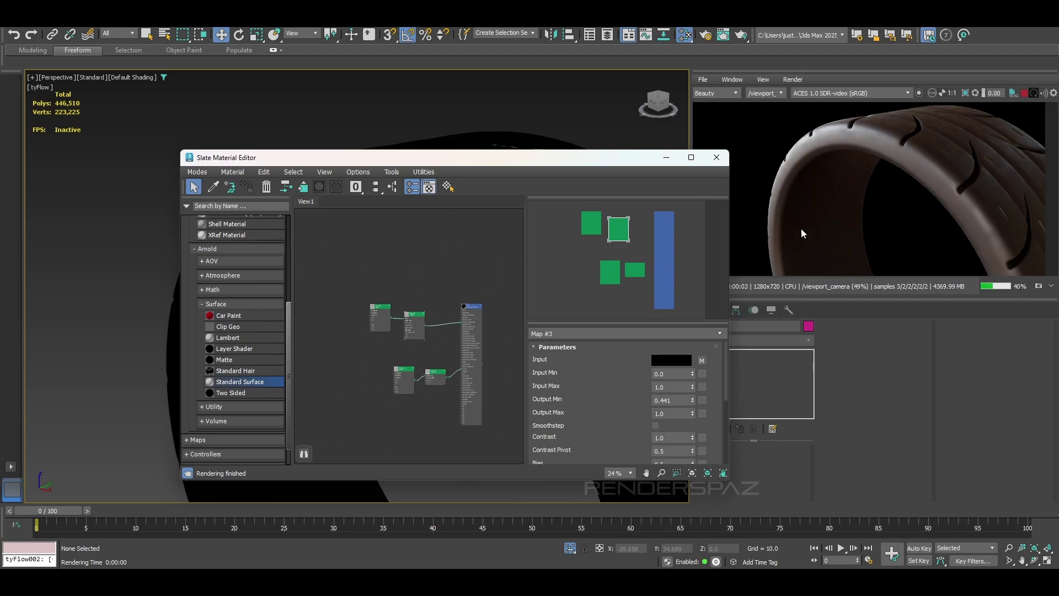
left_click_drag(1056, 240, 432, 257)
scroll(425, 250, "up", 3)
double_click(413, 251)
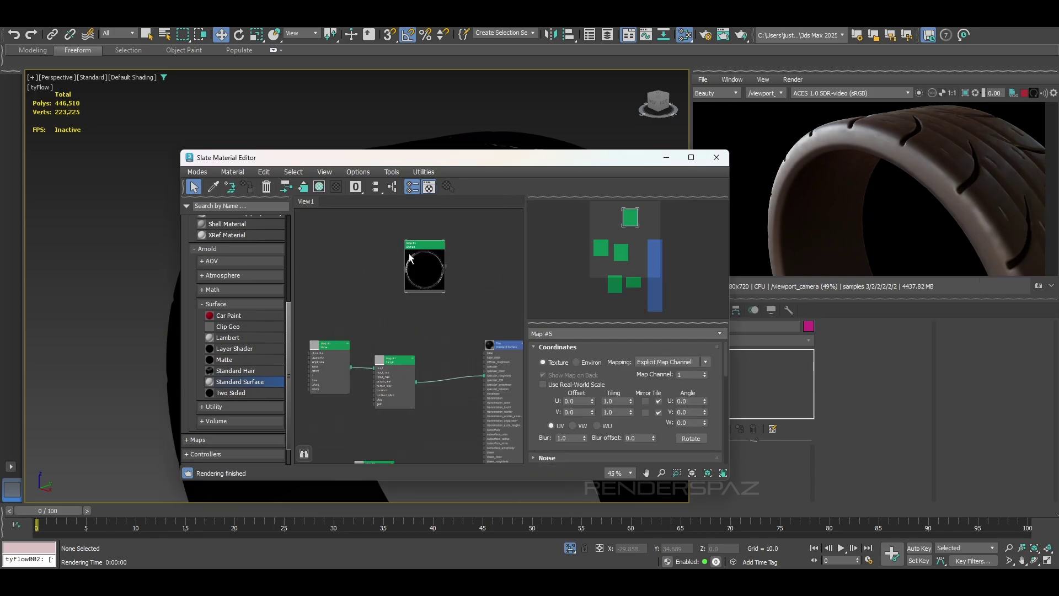
Move the ring bitmap node beside the Tire material and connect it to the material's base_color input
scroll(435, 273, "up", 5)
left_click_drag(430, 216, 416, 248)
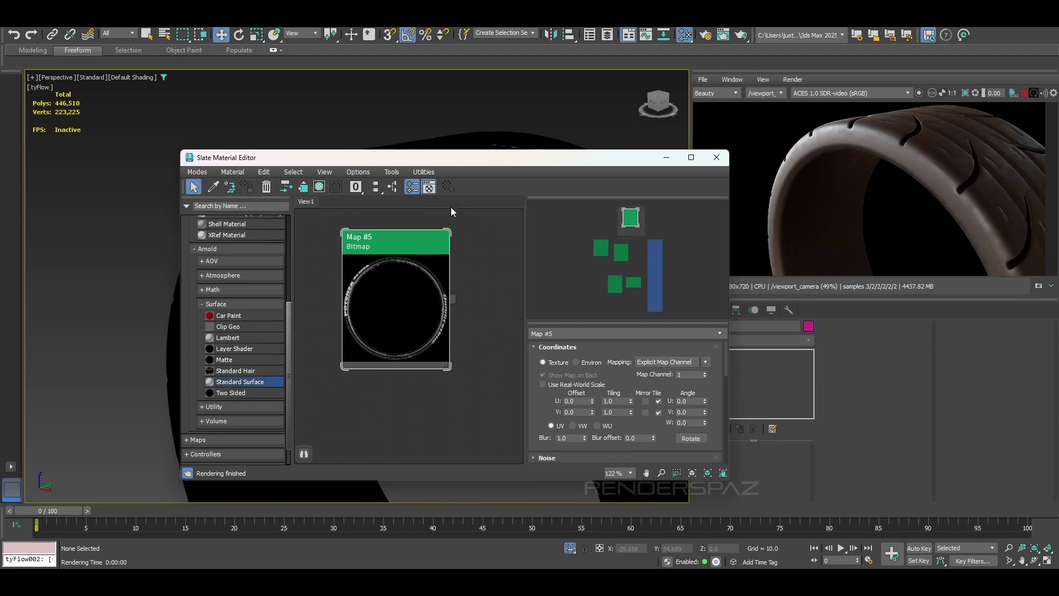
left_click_drag(574, 159, 439, 195)
scroll(364, 296, "down", 1)
middle_click_drag(290, 337, 294, 246)
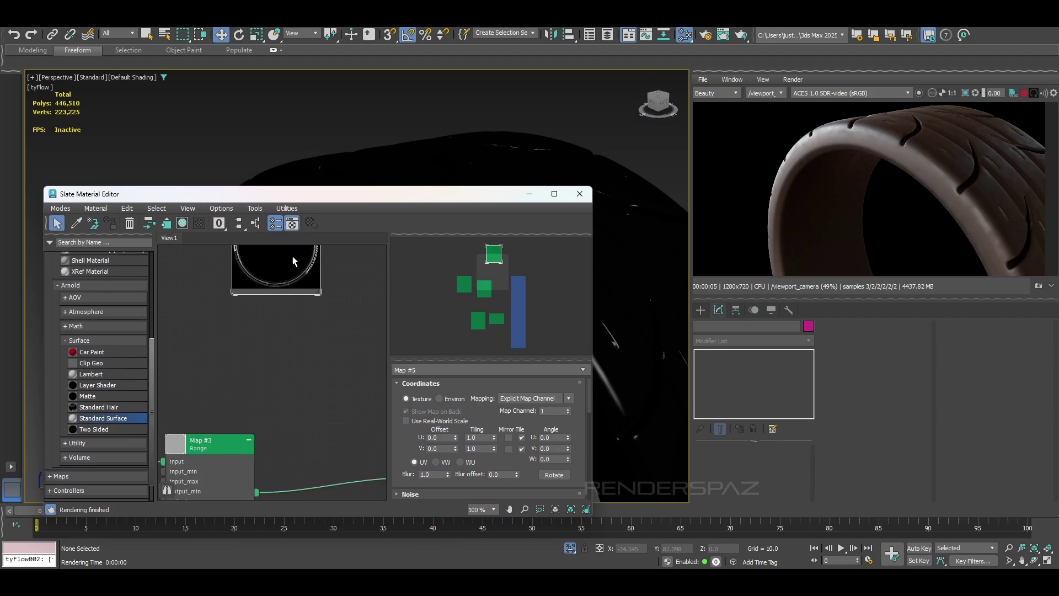
scroll(281, 306, "down", 1)
left_click_drag(273, 282, 265, 394)
middle_click_drag(345, 394, 272, 331)
scroll(273, 310, "up", 1)
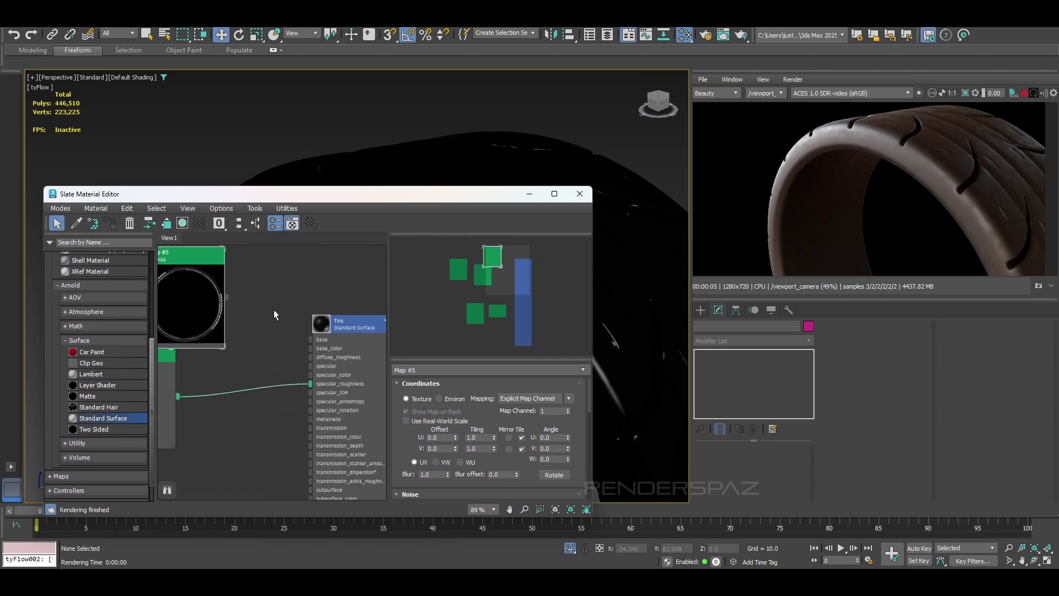
left_click_drag(227, 298, 310, 348)
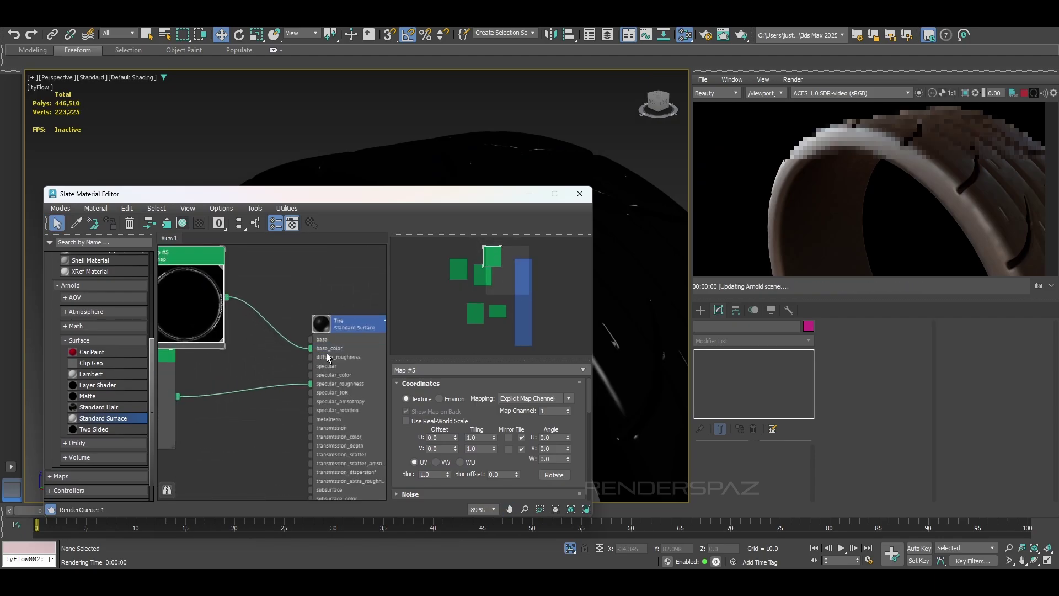
Select the tire mesh and display the ring bitmap on it in the viewport
left_click_drag(472, 196, 345, 328)
left_click(436, 231)
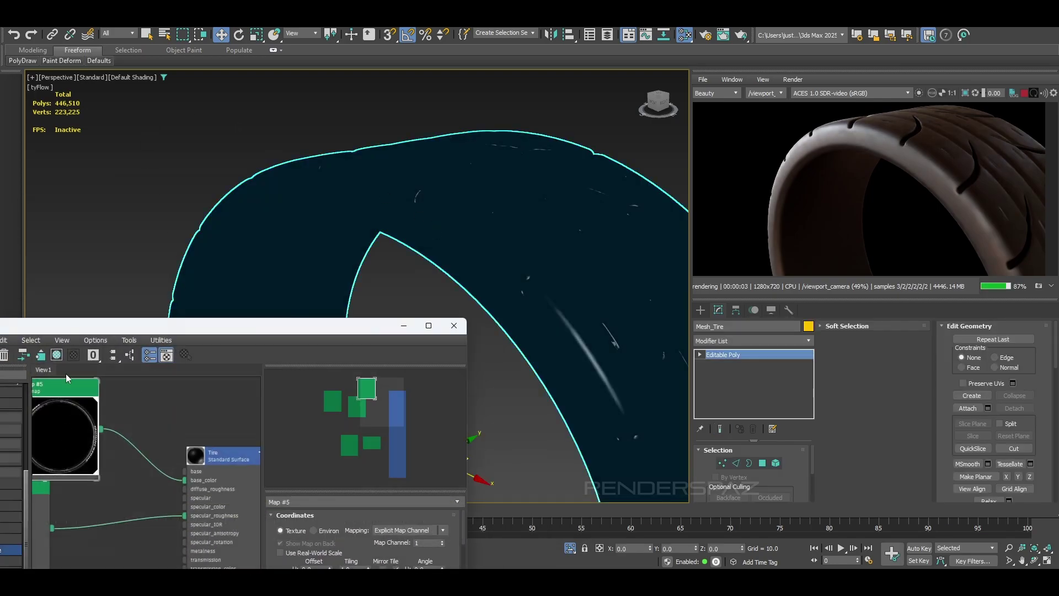
left_click(57, 355)
mouse_move(519, 264)
middle_mouse_down("alt")
mouse_move(475, 260)
mouse_move(531, 257)
middle_mouse_up("alt")
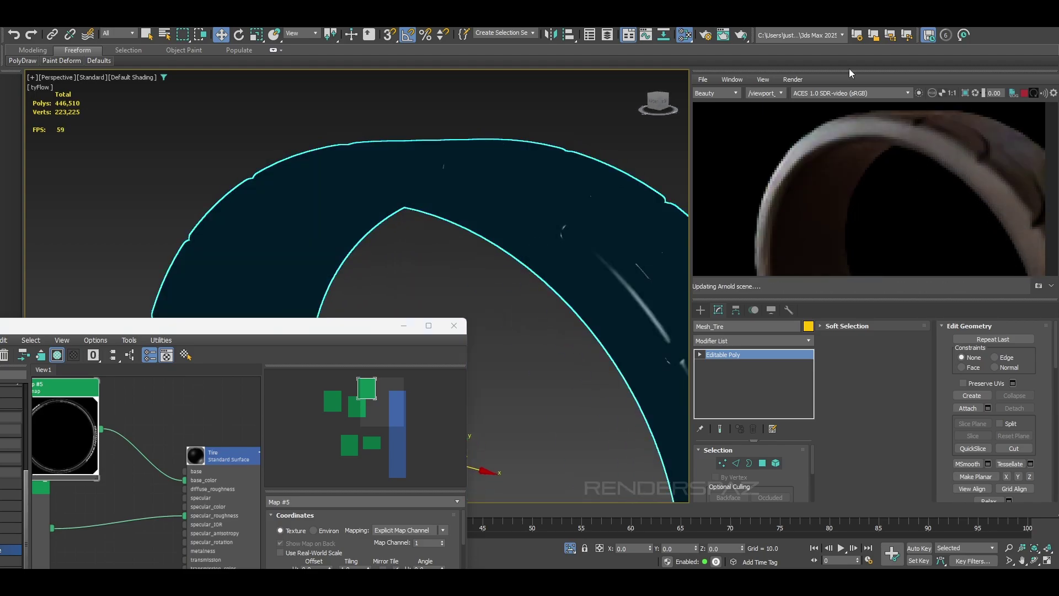
Add a UVW Map modifier to Mesh_Tire
left_click(733, 340)
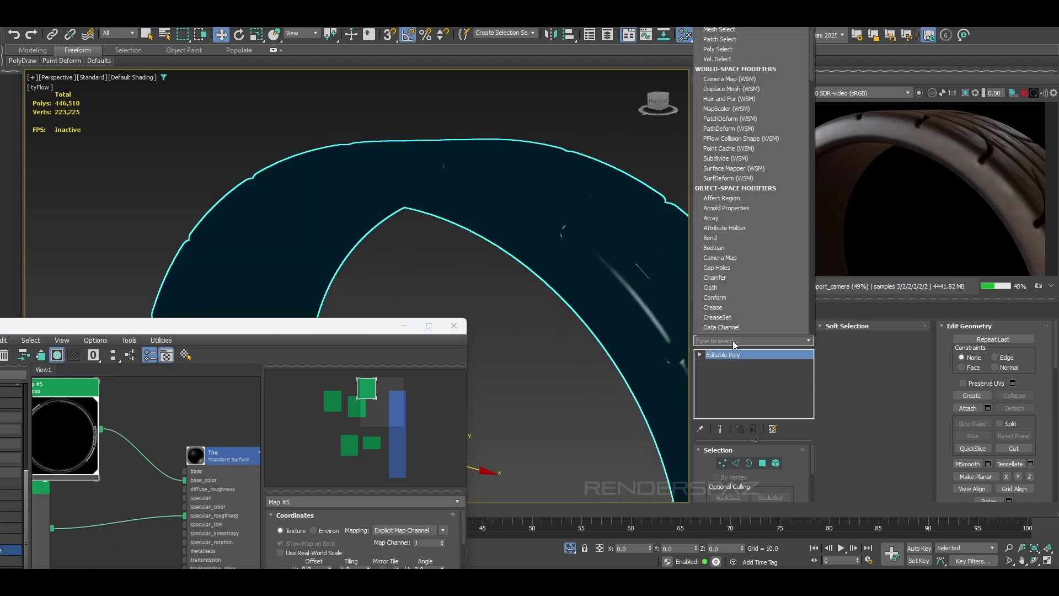
type("u")
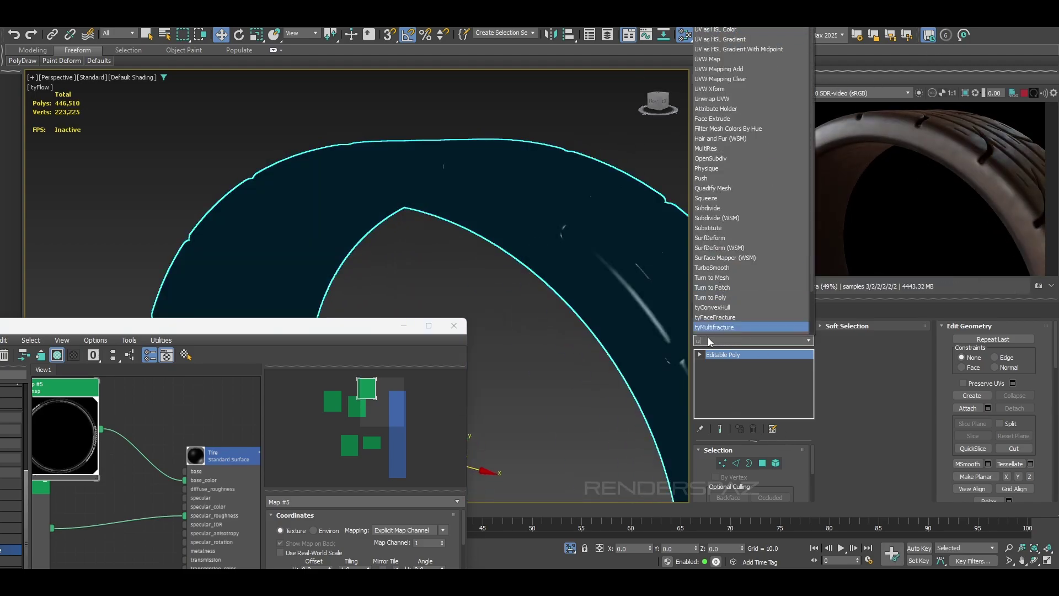
scroll(713, 91, "down", 1)
left_click(708, 36)
mouse_move(557, 193)
middle_mouse_down("alt")
mouse_move(508, 255)
mouse_move(546, 190)
middle_mouse_up("alt")
scroll(784, 436, "down", 5)
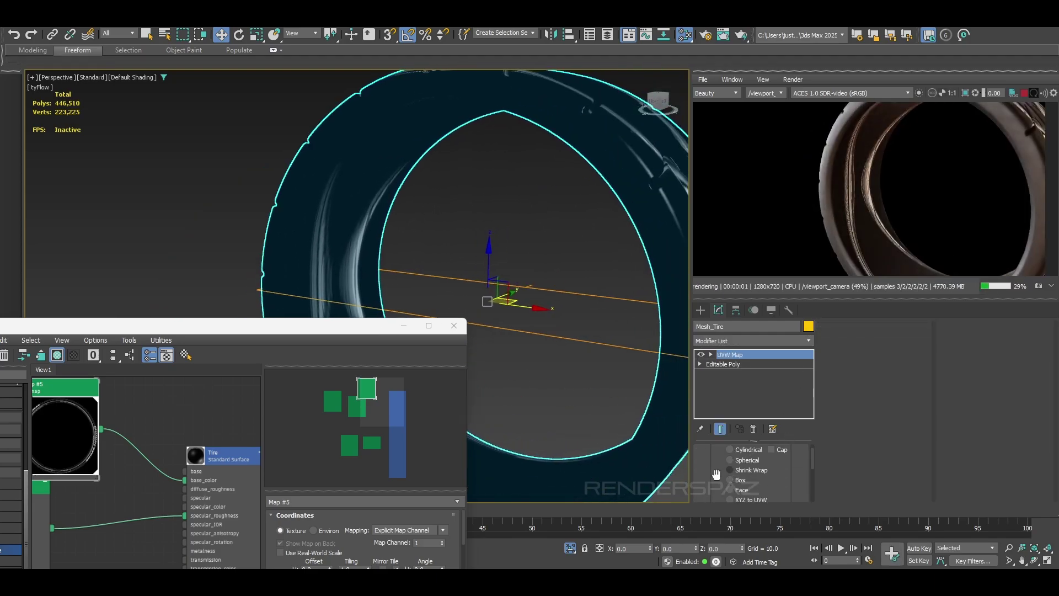
Align the UVW mapping to the Y axis, fit it to the tire, and check the sidewall lettering
scroll(701, 491, "down", 3)
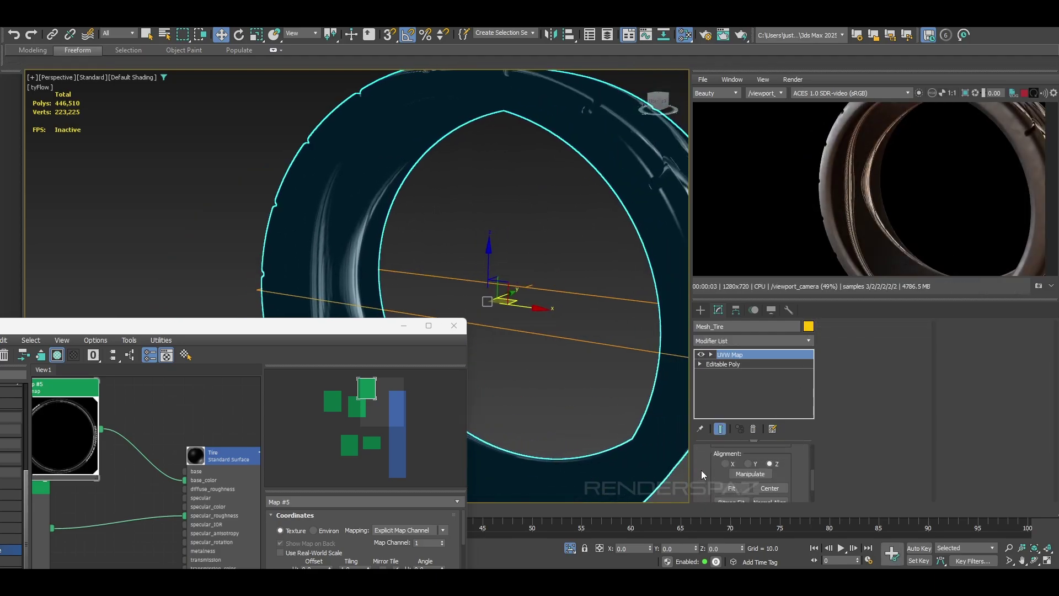
left_click(748, 463)
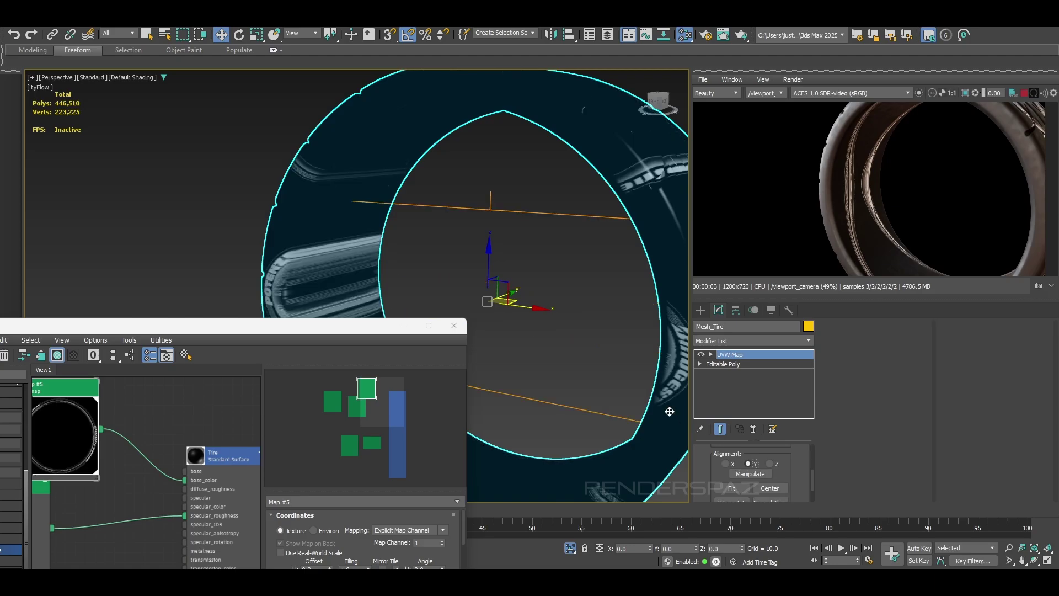
left_click(731, 485)
middle_click_drag(472, 207, 489, 225, "alt")
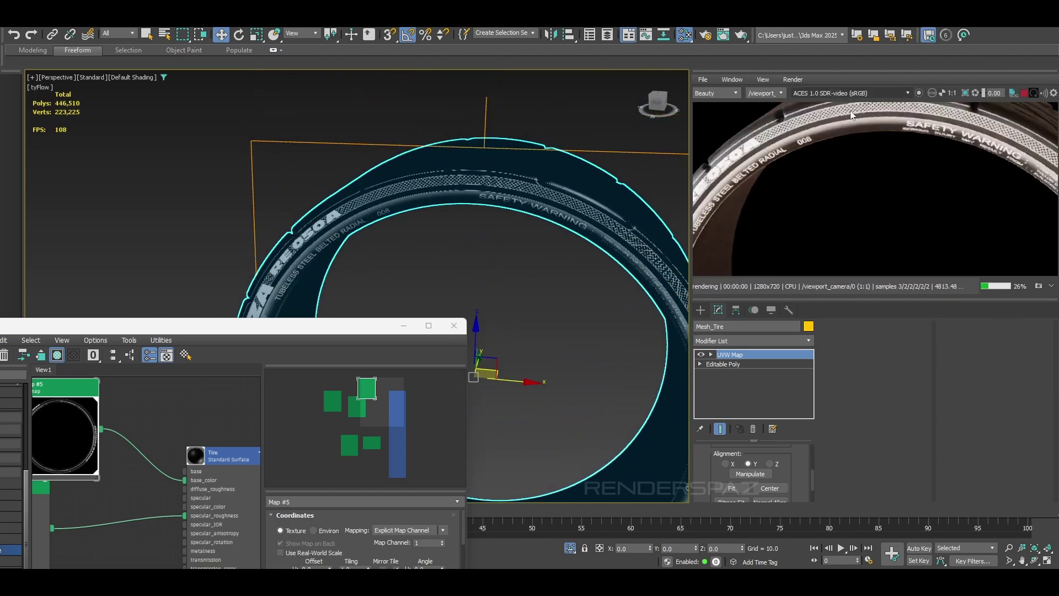
scroll(772, 161, "down", 2)
middle_click_drag(510, 257, 523, 252, "alt")
mouse_move(523, 252)
middle_mouse_down()
mouse_move(548, 223)
mouse_move(511, 251)
mouse_move(535, 265)
middle_mouse_up()
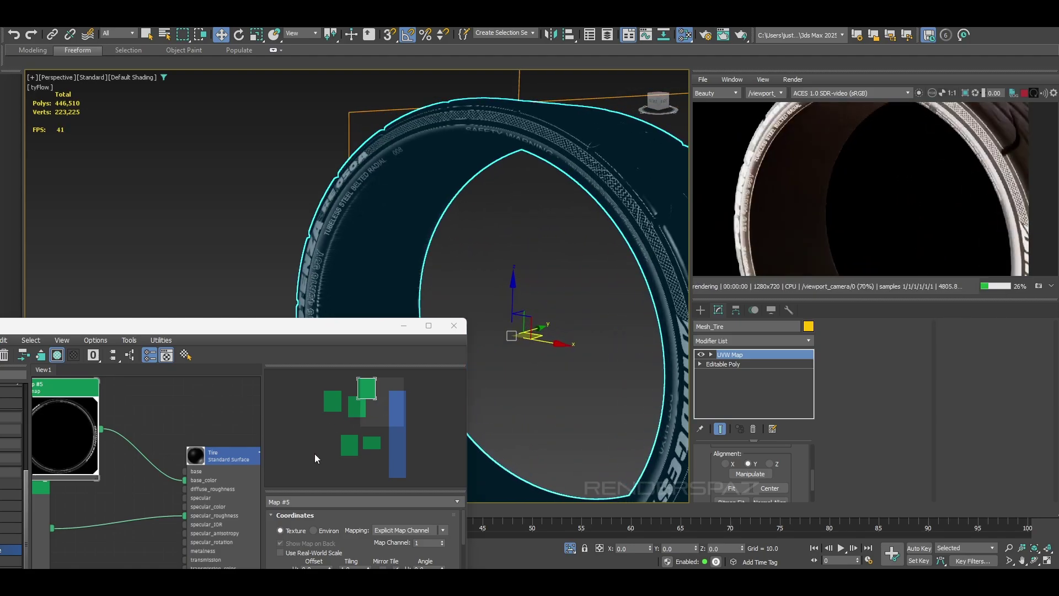
Turn off U and V tiling on the ring bitmap and disconnect it from the Tire material's base_color
left_click_drag(322, 331, 417, 186)
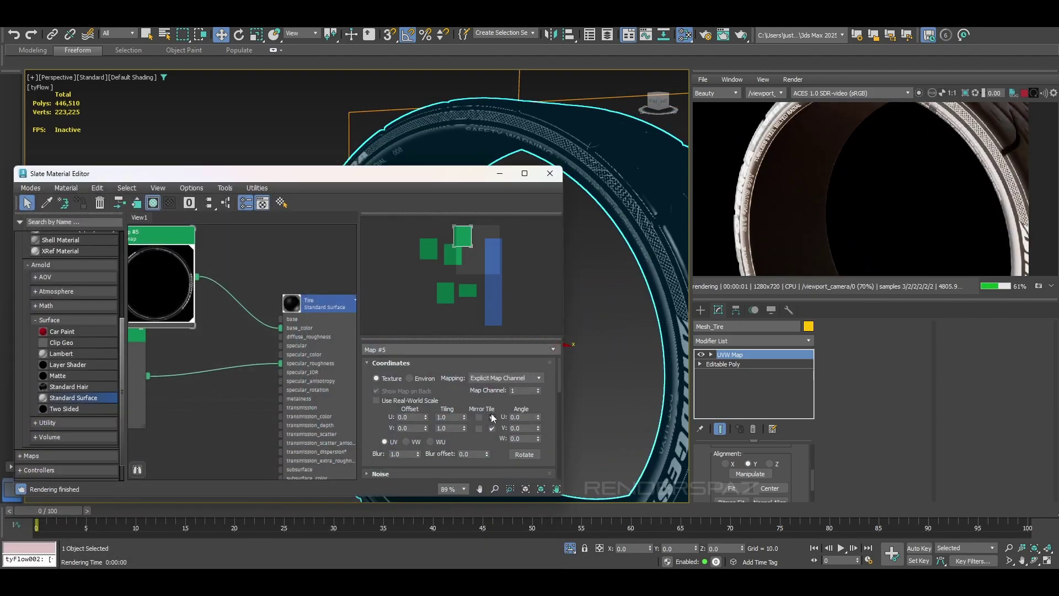
left_click(491, 428)
left_click(550, 174)
key("m")
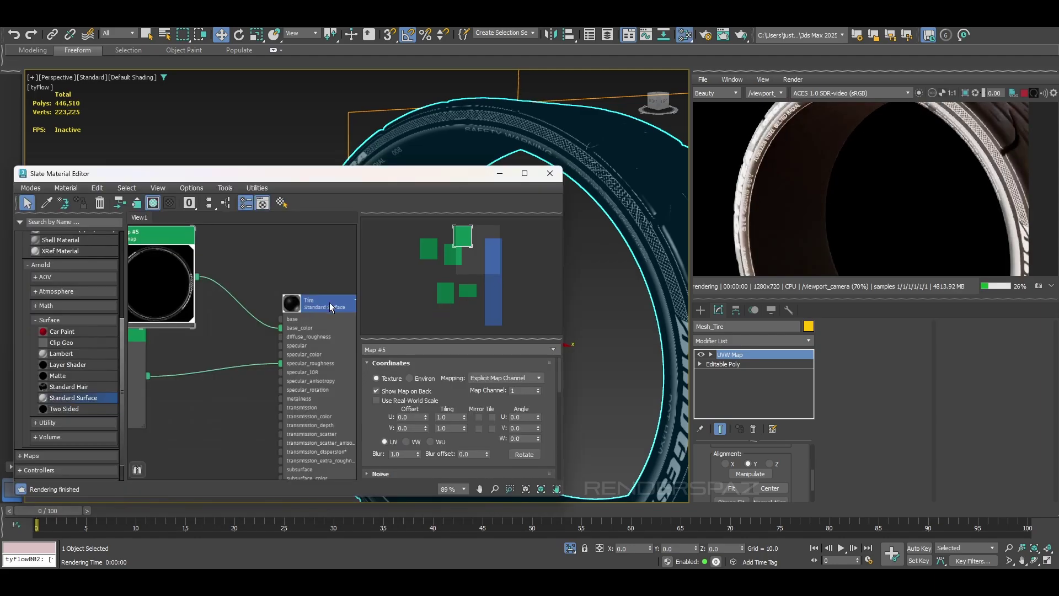
left_click_drag(280, 328, 291, 300)
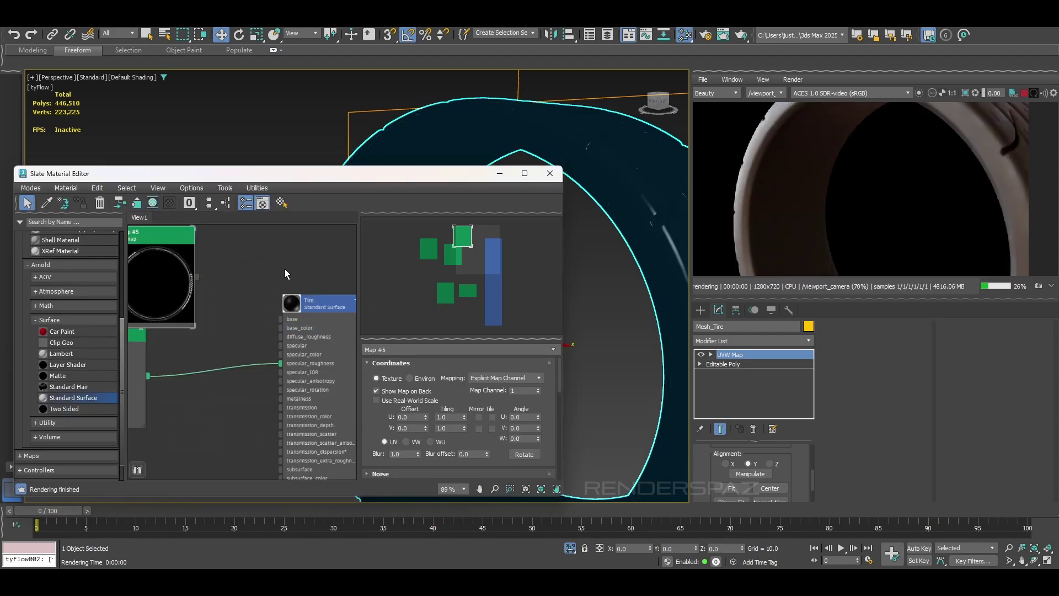
Add an Arnold Properties modifier to Mesh_Tire above the UVW Map
left_click(729, 339)
type("v")
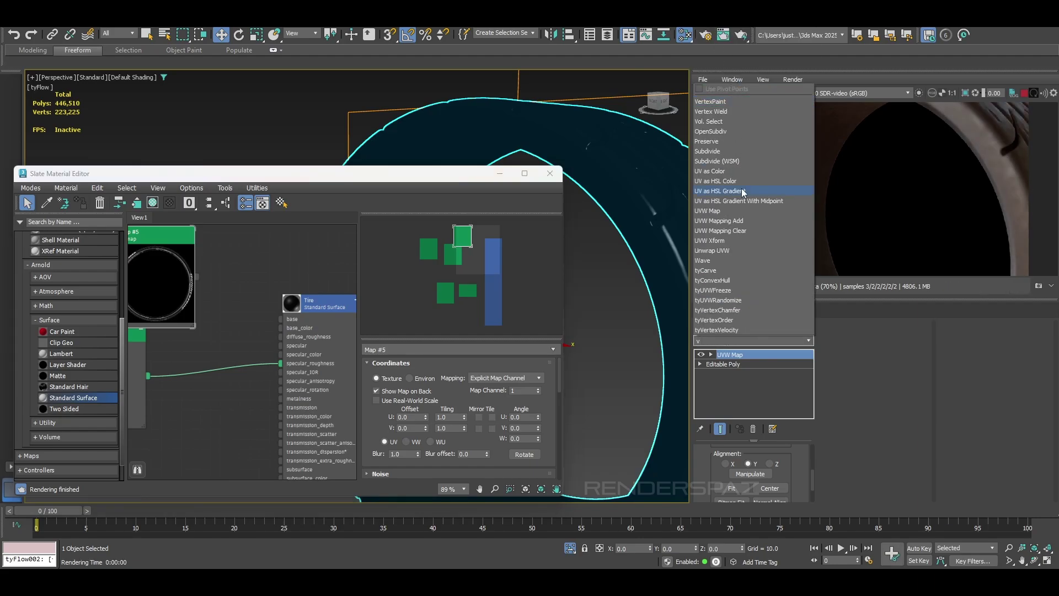
key("Escape")
type("ar")
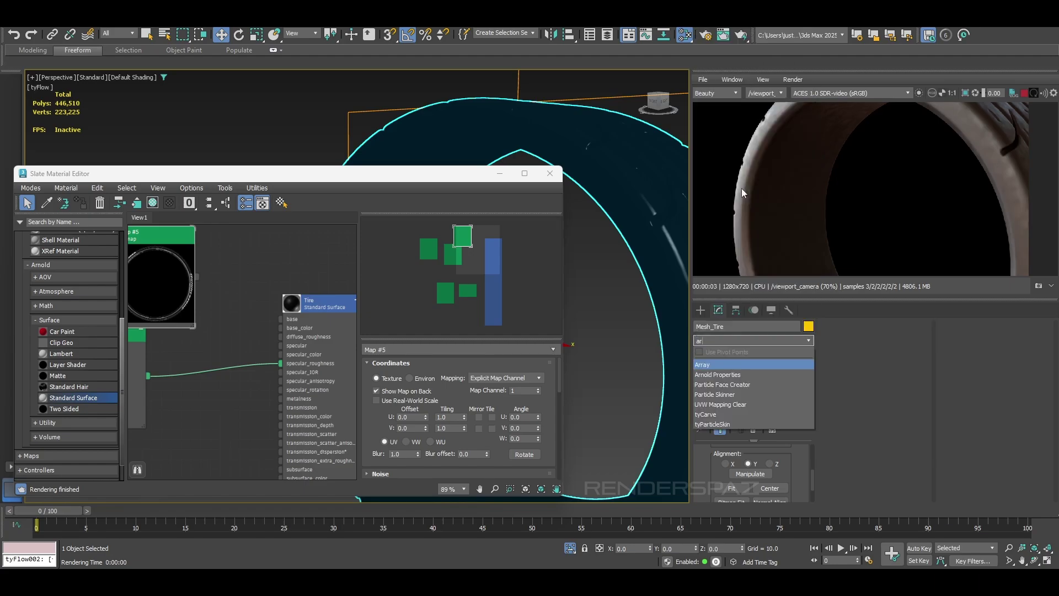
left_click(715, 374)
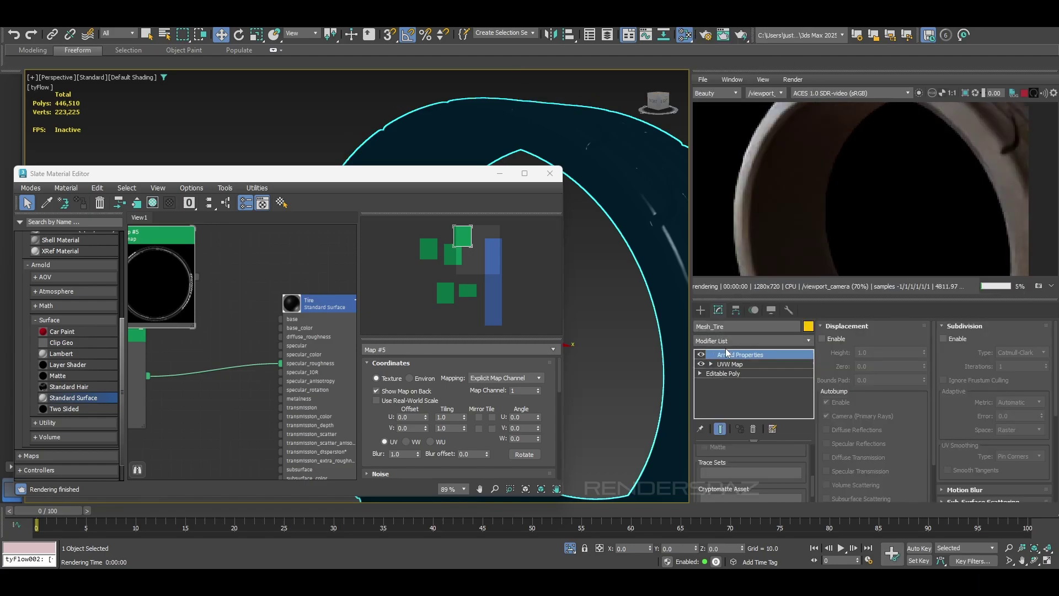
Enable displacement with Use Map in the Arnold Properties and assign the ring bitmap, Map #5, as the displacement map
scroll(899, 430, "down", 1)
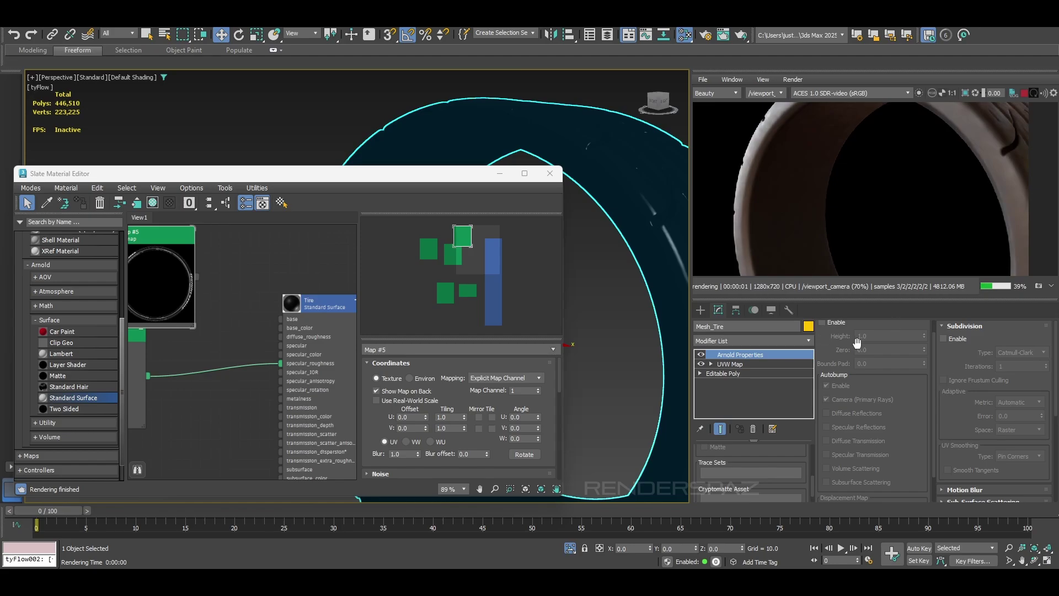
scroll(852, 353, "up", 1)
left_click(821, 338)
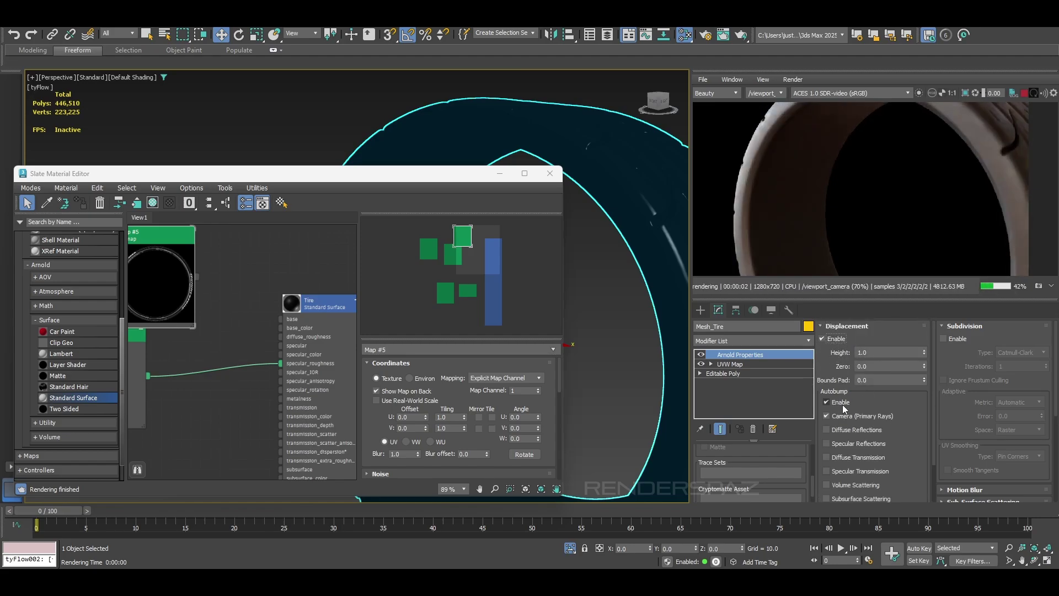
scroll(843, 408, "down", 3)
left_click(826, 475)
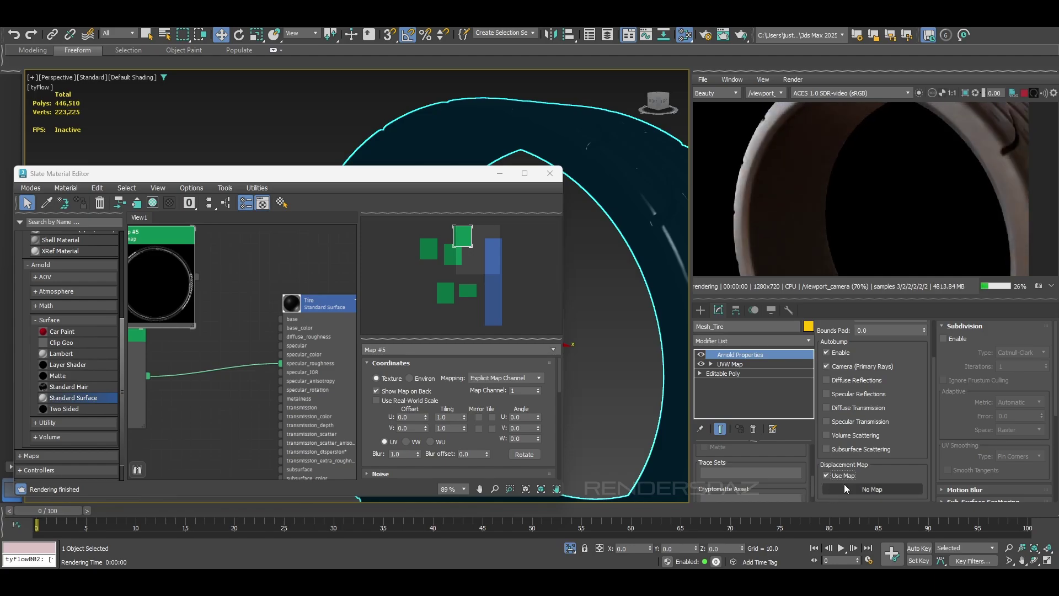
left_click_drag(196, 276, 836, 494)
left_click(503, 317)
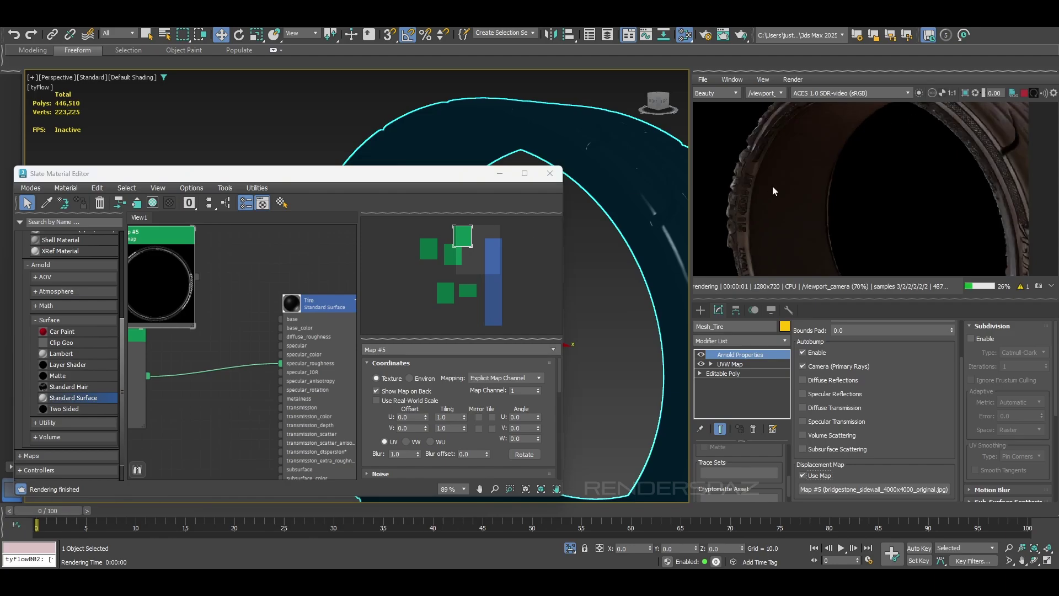
Open the Arnold render log and copy the displacement padding value recommended in its warning
middle_click_drag(952, 154, 952, 195)
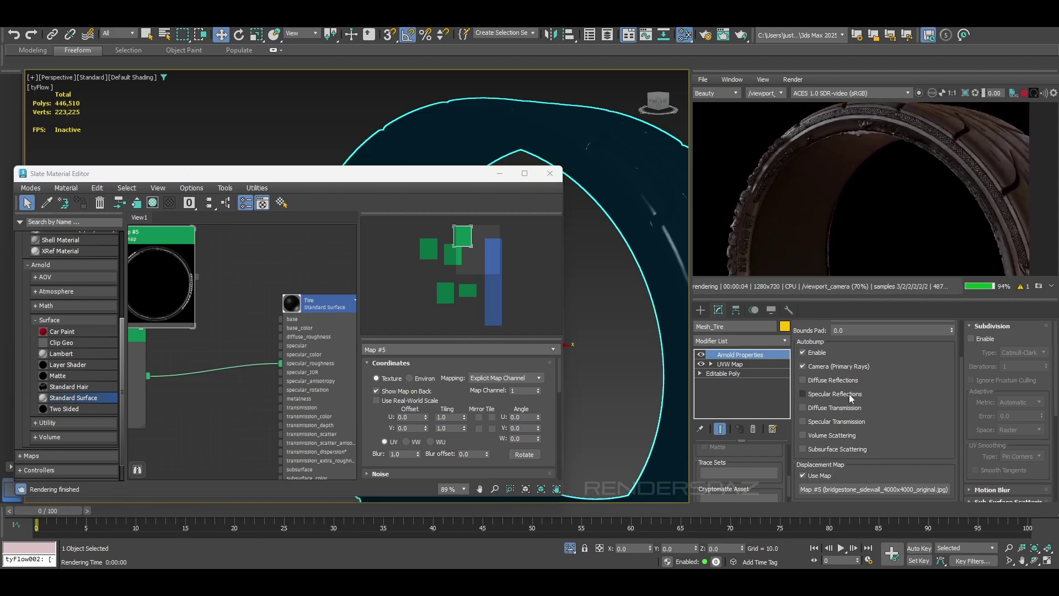
scroll(848, 400, "up", 3)
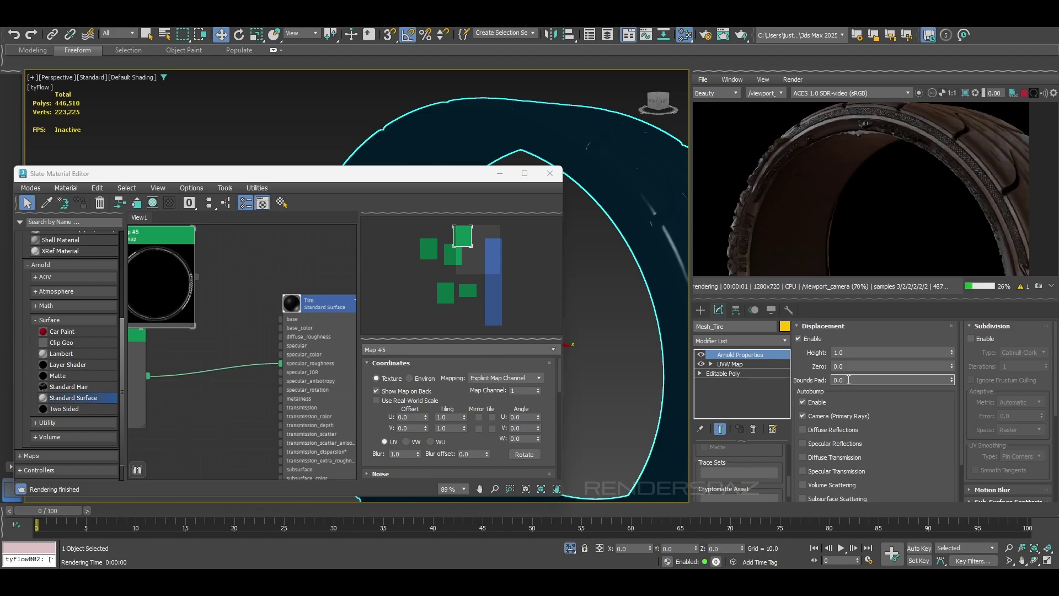
left_click(1020, 286)
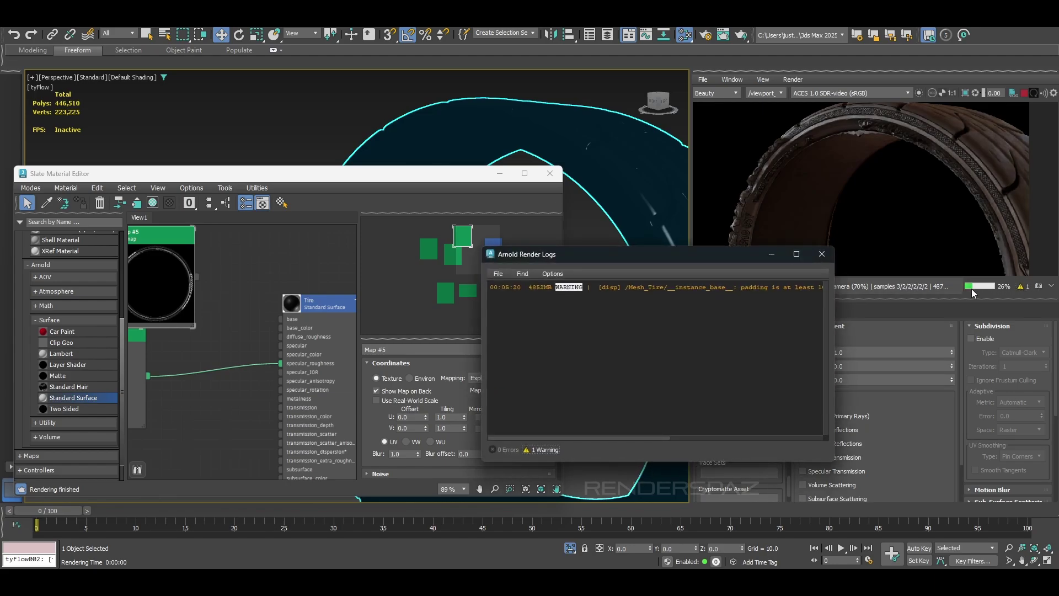
left_click_drag(576, 439, 733, 439)
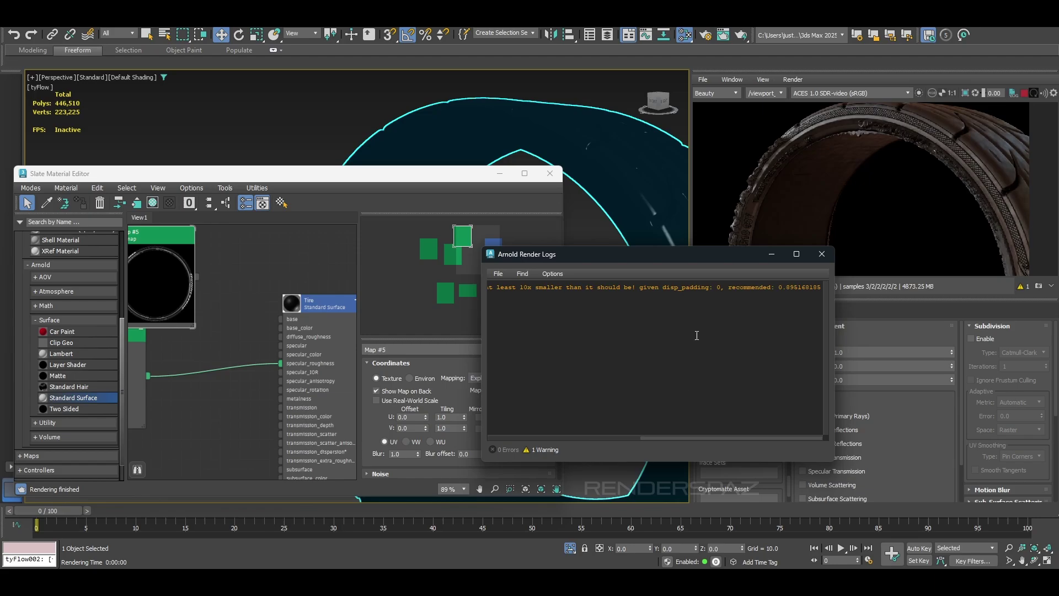
left_click_drag(673, 292, 825, 289)
left_click(775, 289)
right_click(810, 287)
left_click(825, 295)
left_click(822, 254)
Set the displacement Bounds Pad to 0.895 and clear the Arnold render log
left_click(854, 380)
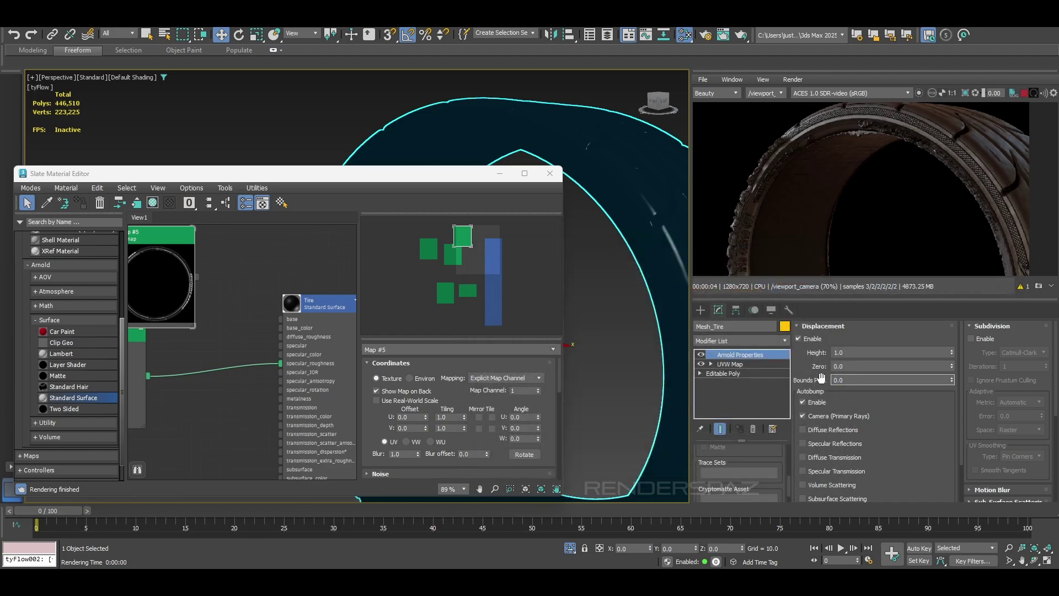
key("ctrl+v")
key("Return")
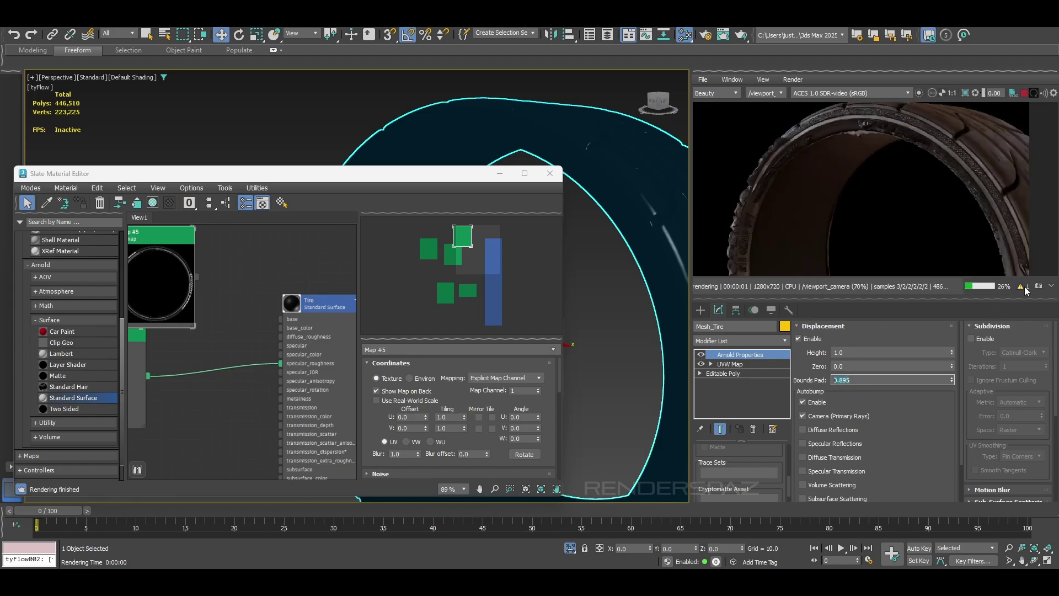
left_click(1019, 287)
left_click(499, 276)
left_click(503, 298)
left_click(820, 257)
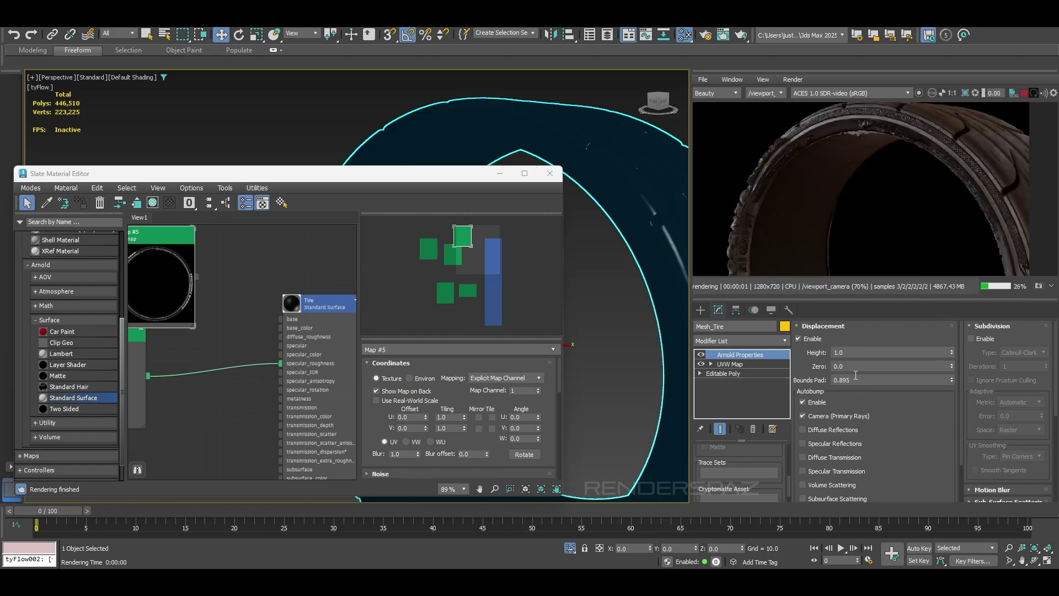
Try a displacement Height of 0.1 on the tire
left_click(861, 352)
key("BackSpace")
key("BackSpace")
type("/1")
key("Return")
type(".1")
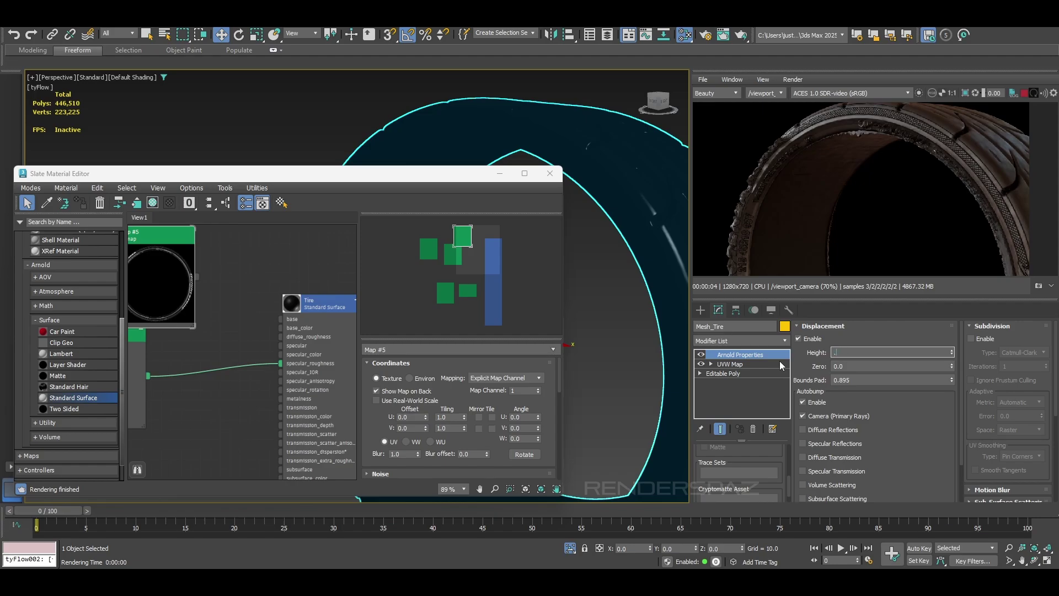
key("Return")
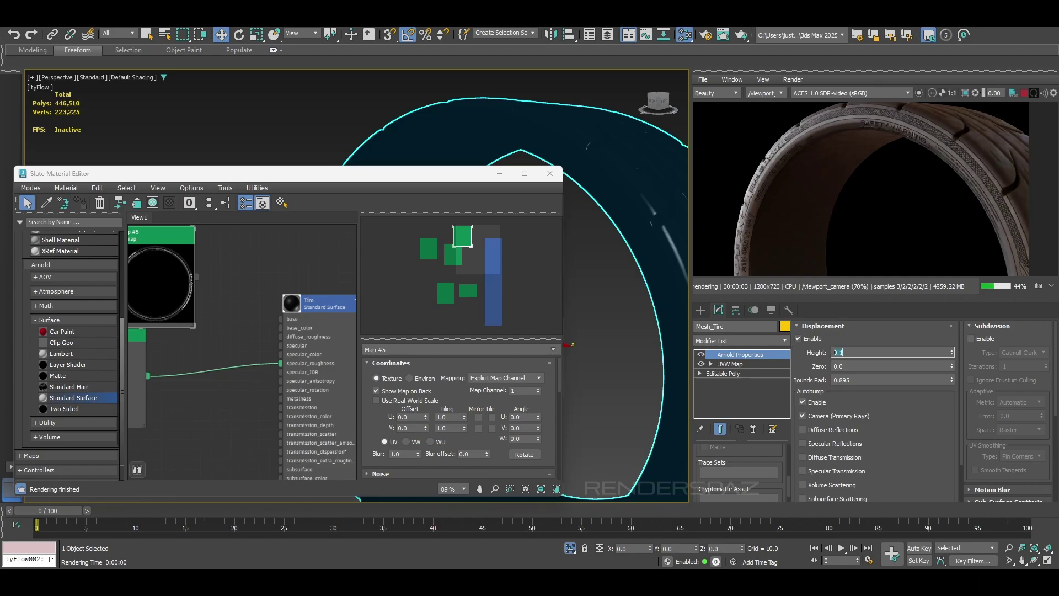
Set the displacement Height to 0.05 and check the raised sidewall lettering from another angle
right_click(858, 353)
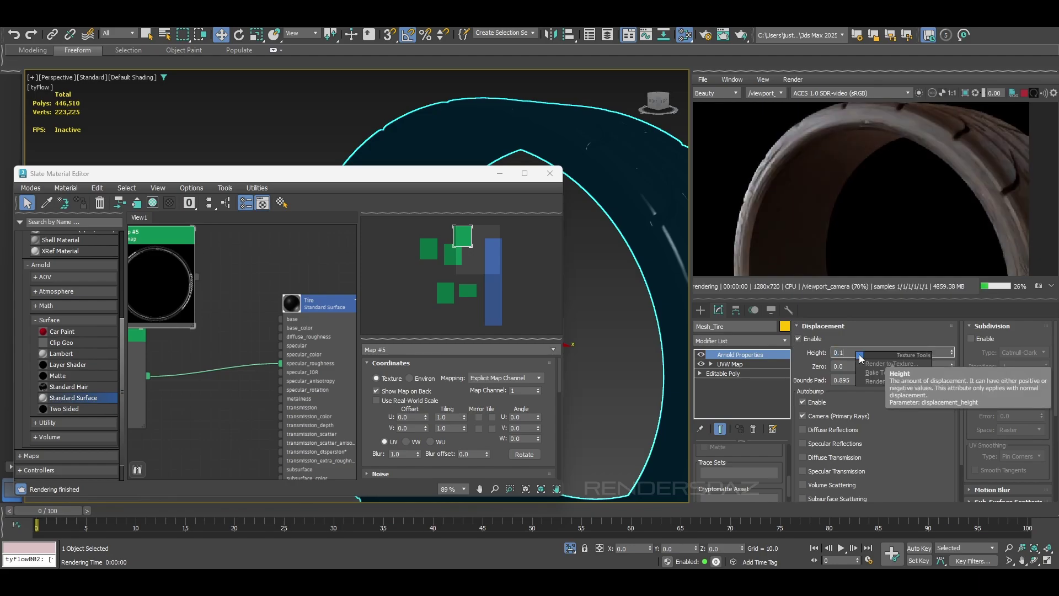
left_click(836, 357)
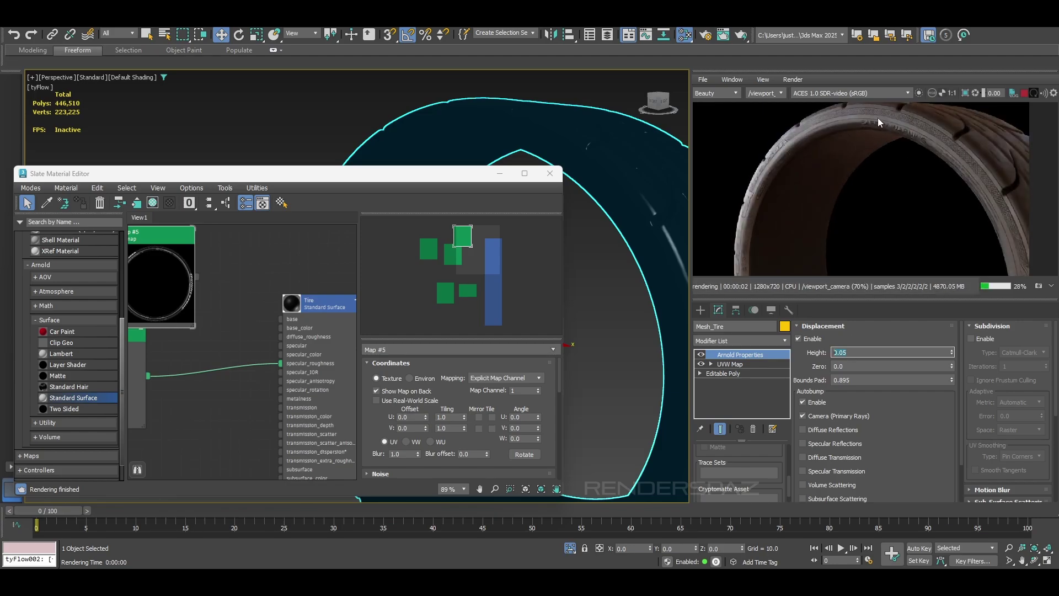
middle_click_drag(311, 97, 466, 118, "alt")
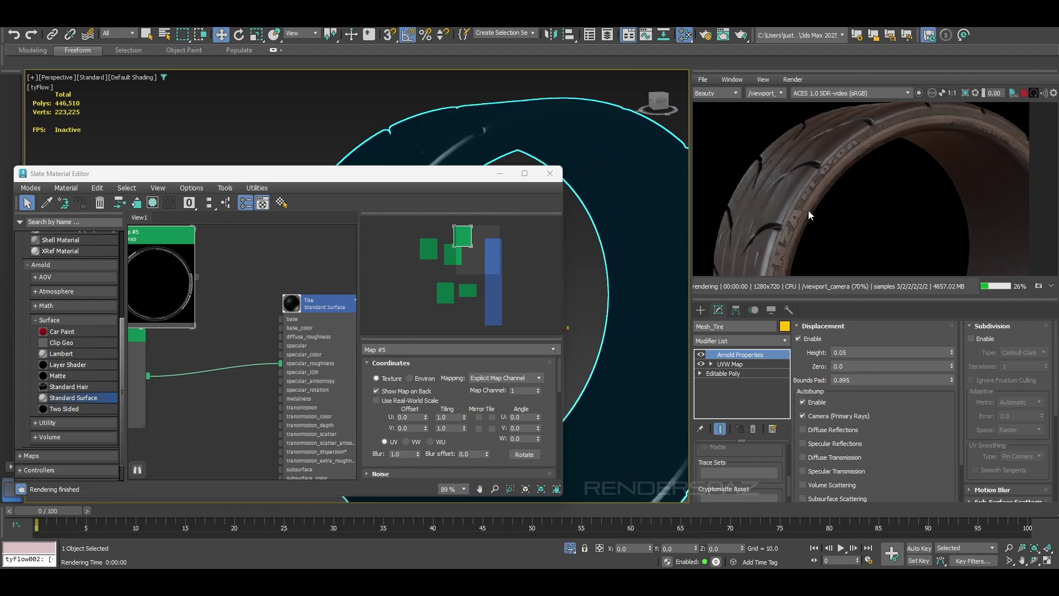
Zoom in on the sidewall lettering and try a displacement Height of 0.01
scroll(618, 136, "up", 4)
scroll(587, 129, "down", 1)
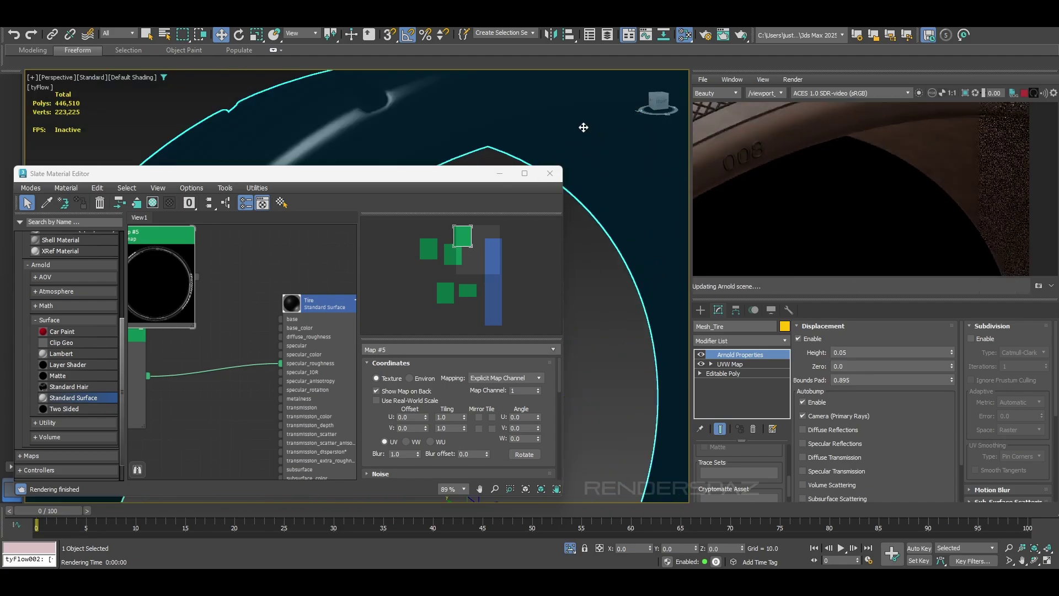
middle_click_drag(568, 117, 637, 104, "alt")
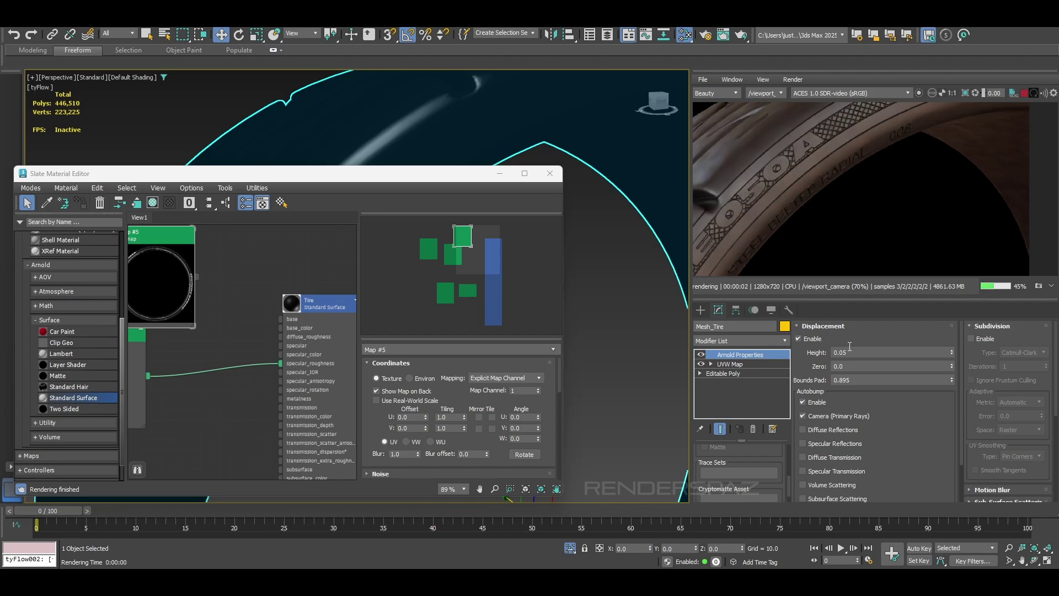
type("1")
key("Return")
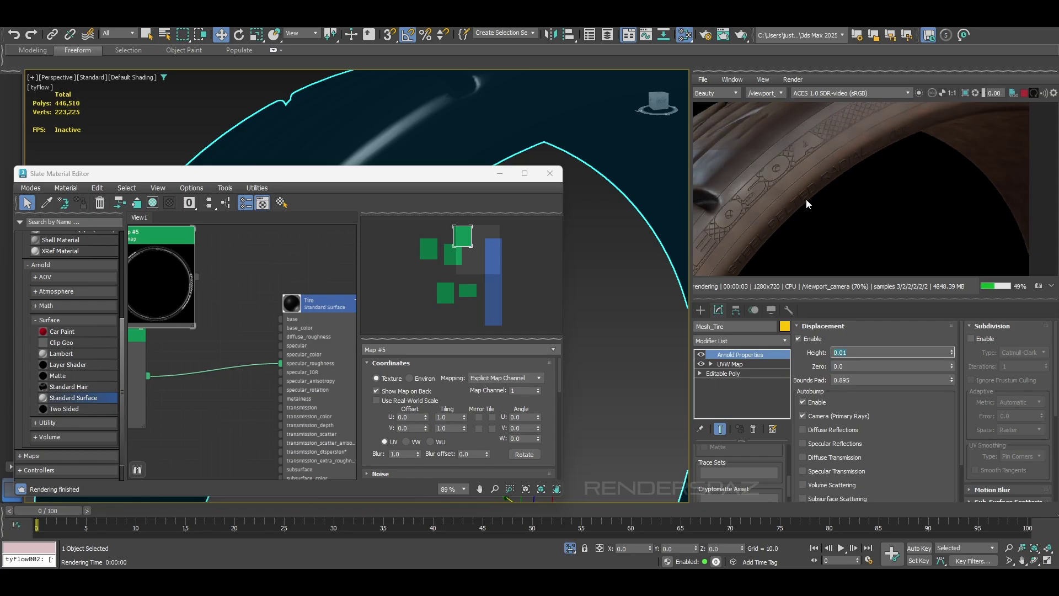
Set the tire's displacement Height to 0.02 and close the Slate Material Editor
left_click(860, 354)
double_click(860, 354)
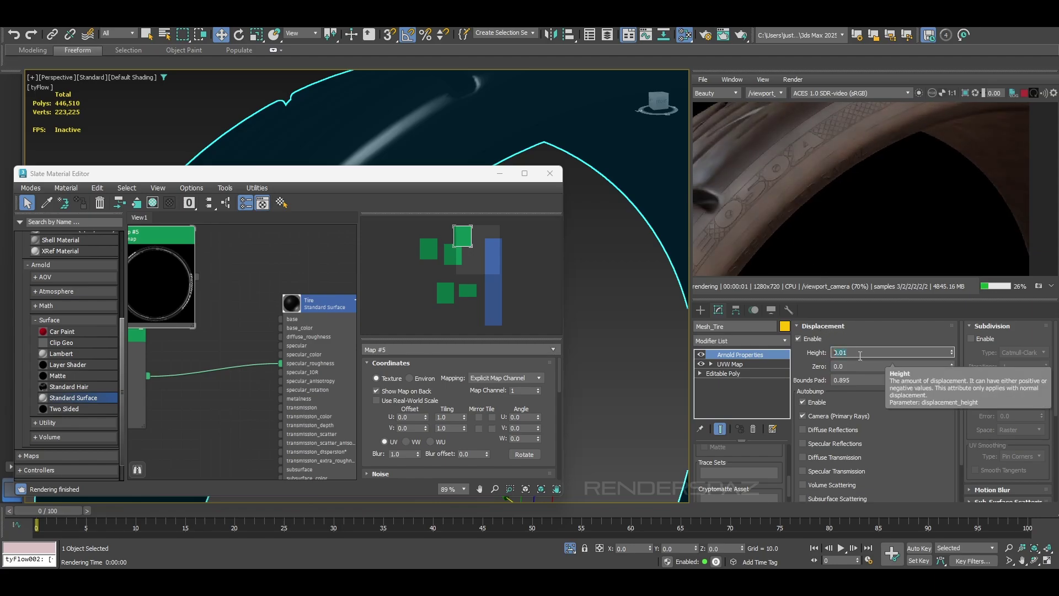
left_click(857, 356)
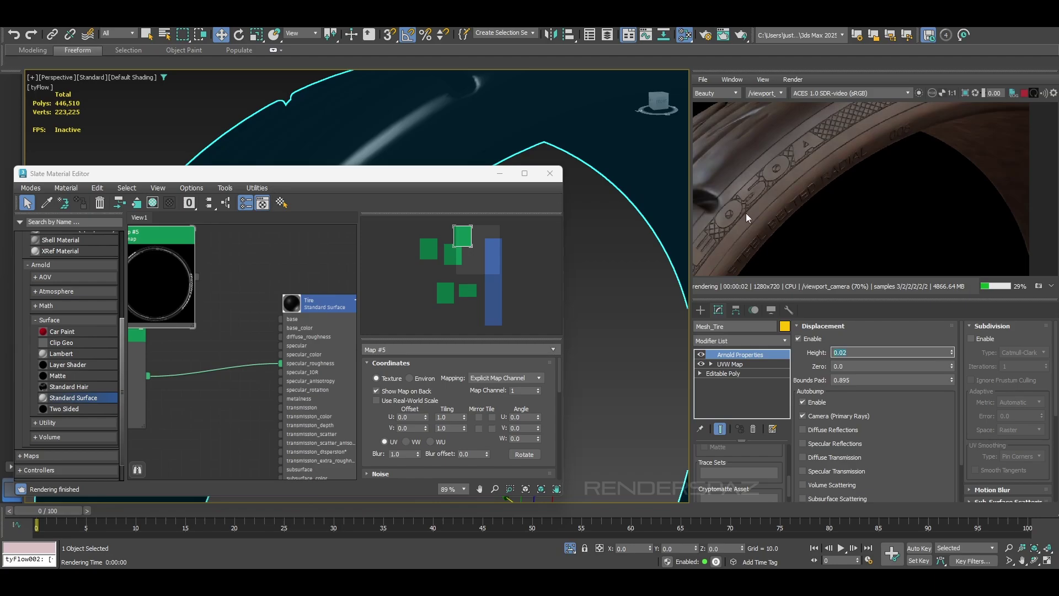
left_click(550, 173)
Undock the Arnold RenderView into a floating window over the viewport and reframe the whole tire
scroll(452, 290, "down", 8)
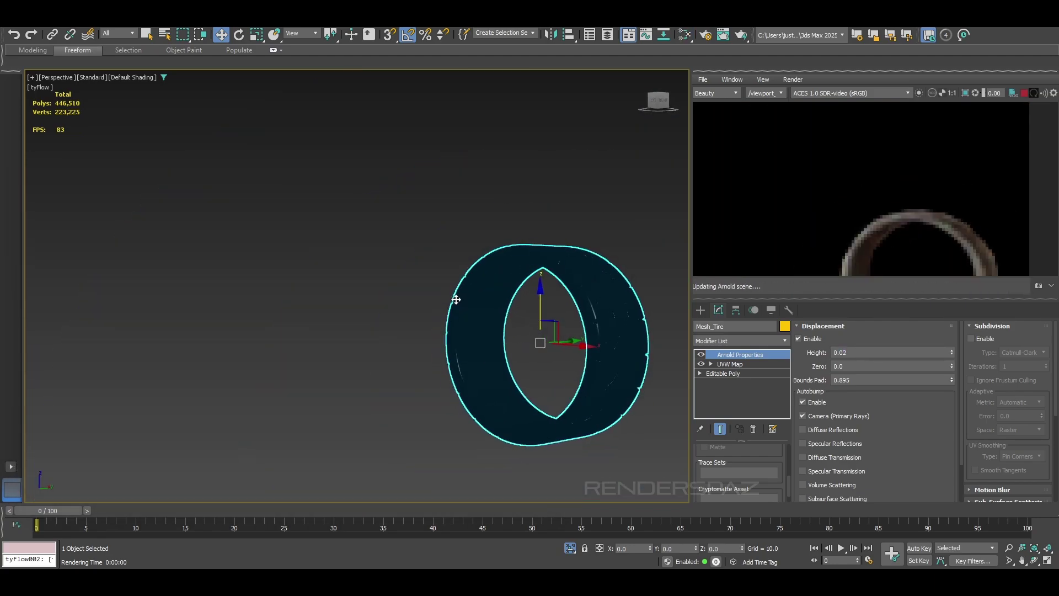
left_click_drag(827, 72, 92, 178)
left_click_drag(442, 396, 510, 476)
middle_click_drag(626, 344, 657, 287)
middle_click_drag(657, 287, 667, 340, "alt")
middle_click_drag(625, 295, 643, 352)
middle_click_drag(643, 352, 552, 301, "alt")
scroll(632, 315, "up", 3)
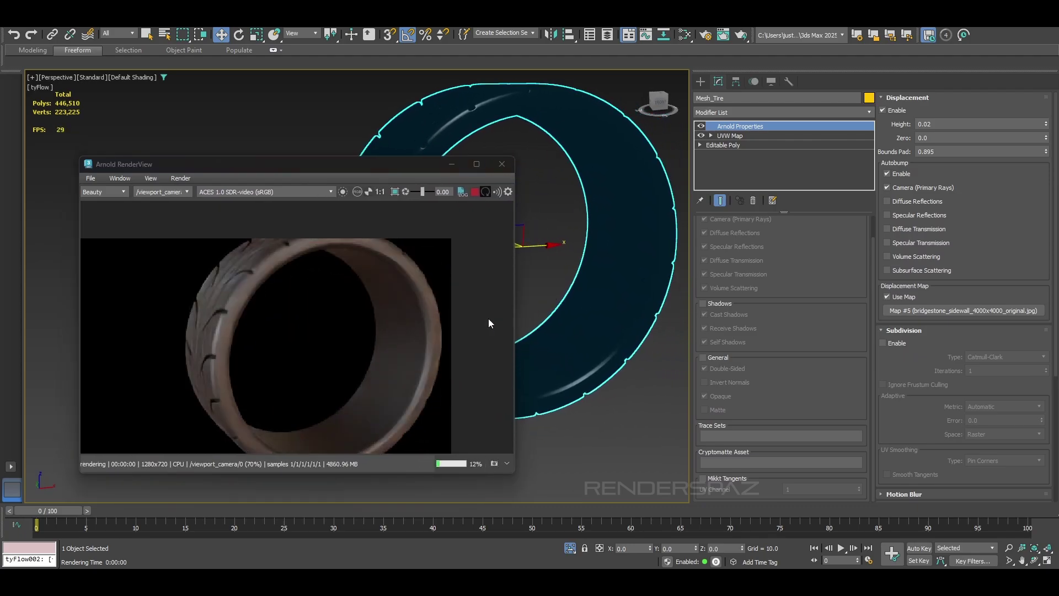
left_click_drag(352, 169, 389, 122)
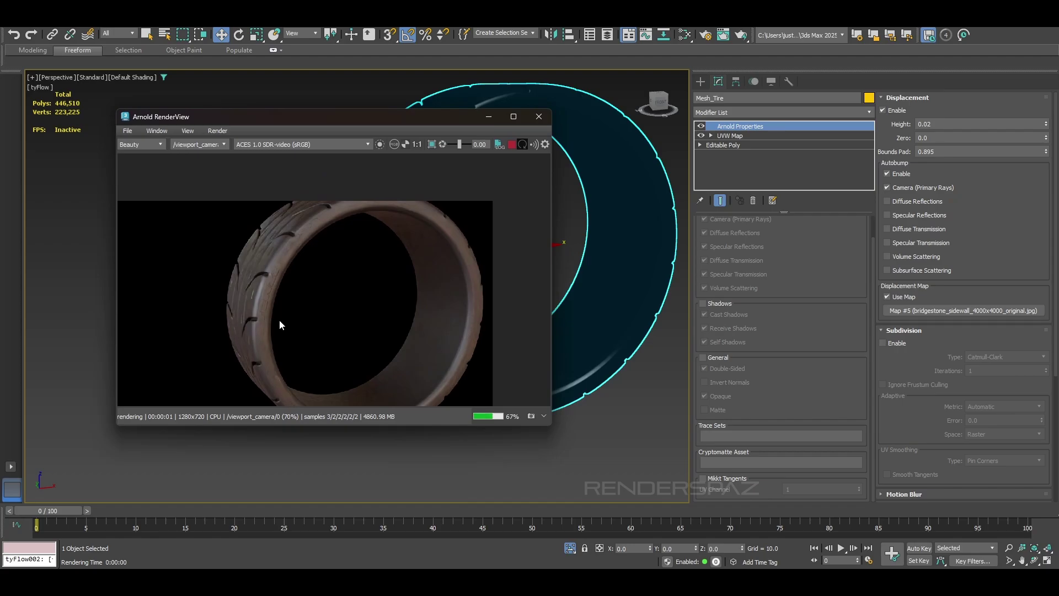
Enlarge the floating render window and examine the displaced sidewall lettering from several angles
scroll(266, 292, "up", 2)
scroll(309, 214, "up", 2)
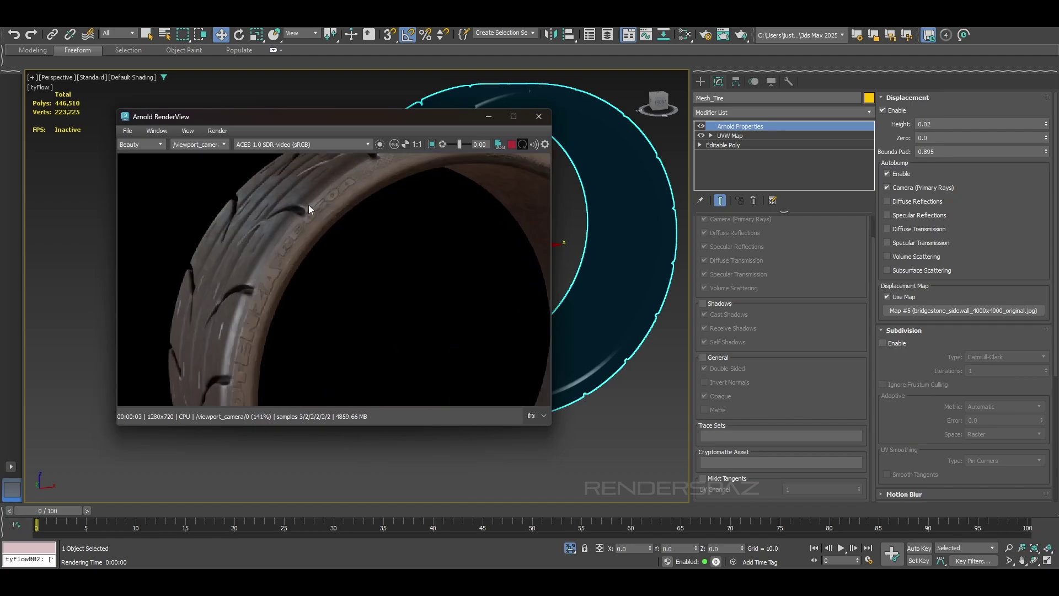
scroll(306, 216, "down", 1)
middle_click_drag(634, 221, 581, 217, "alt")
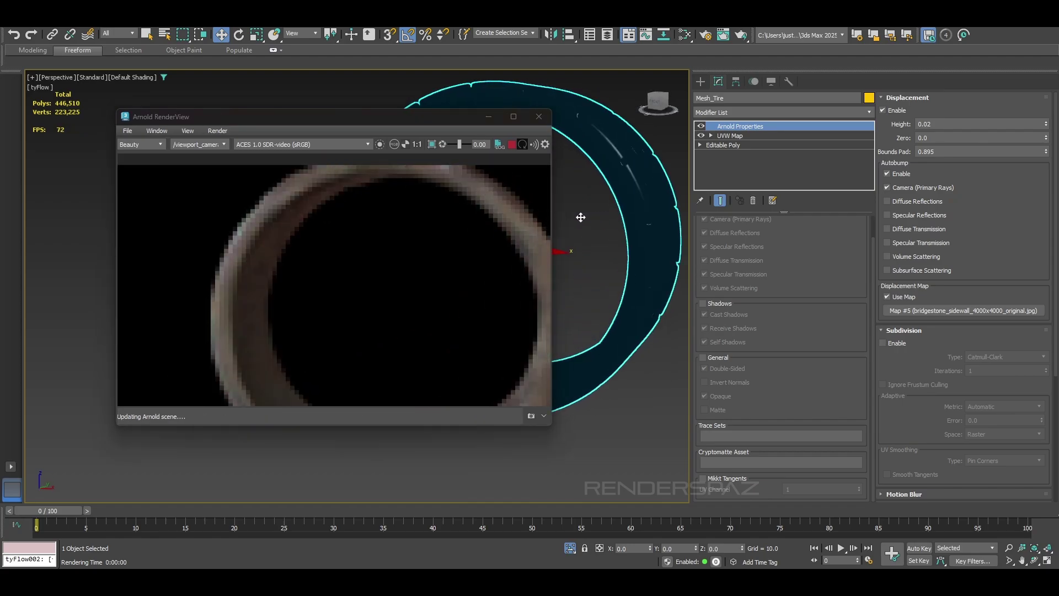
left_click_drag(550, 429, 509, 499)
middle_click_drag(632, 360, 577, 359, "alt")
mouse_move(612, 229)
middle_mouse_down("alt")
mouse_move(579, 286)
mouse_move(593, 270)
mouse_move(592, 227)
middle_mouse_up("alt")
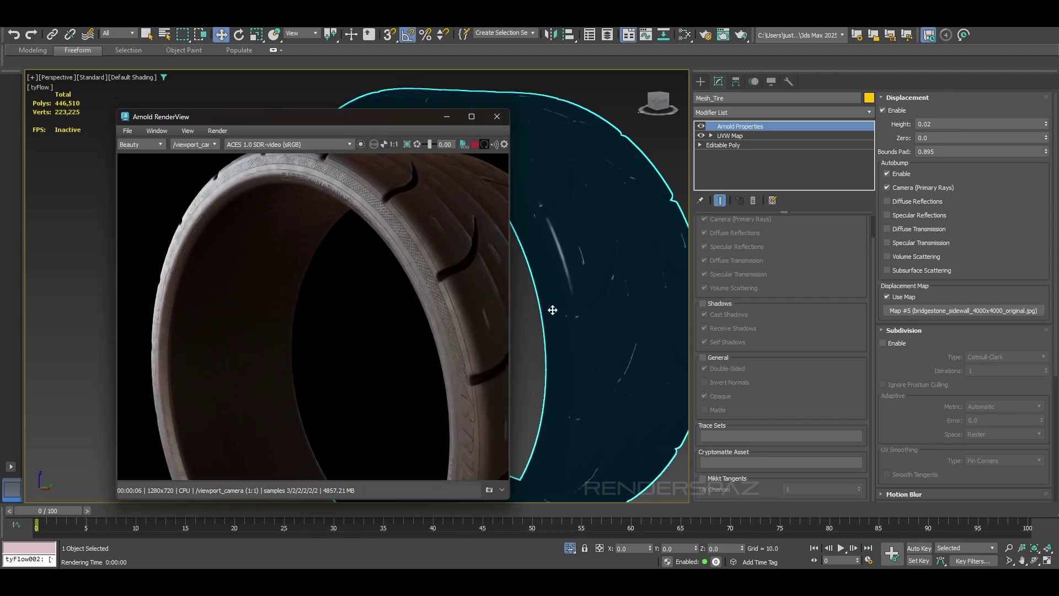
Set the Scale of the noise map feeding the Range node to 0.5 on all three axes
key("m")
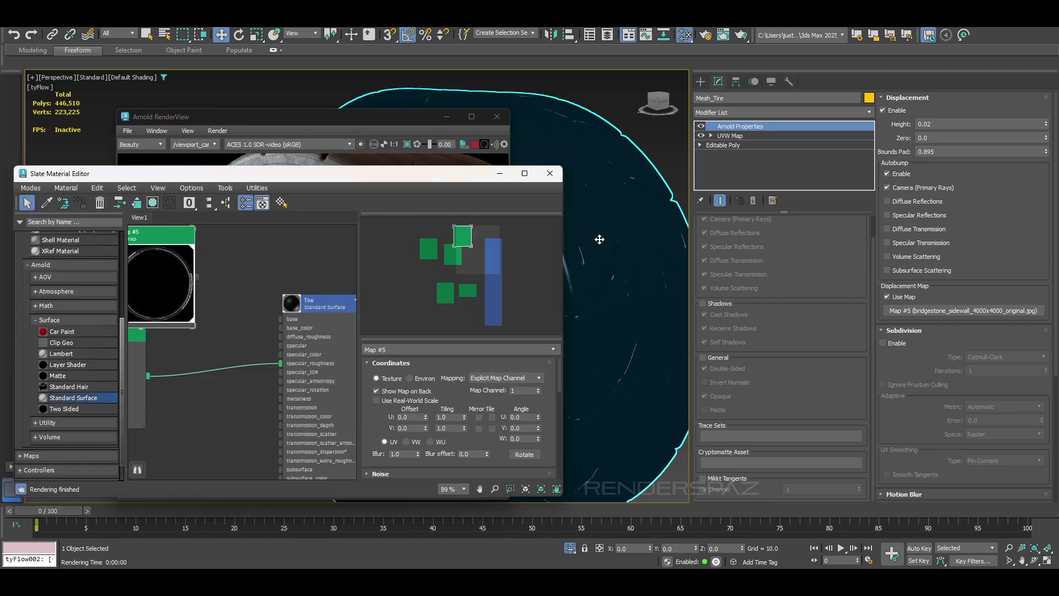
middle_click_drag(221, 368, 312, 346)
double_click(185, 350)
middle_click_drag(196, 366, 275, 364)
left_click(150, 319)
double_click(150, 319)
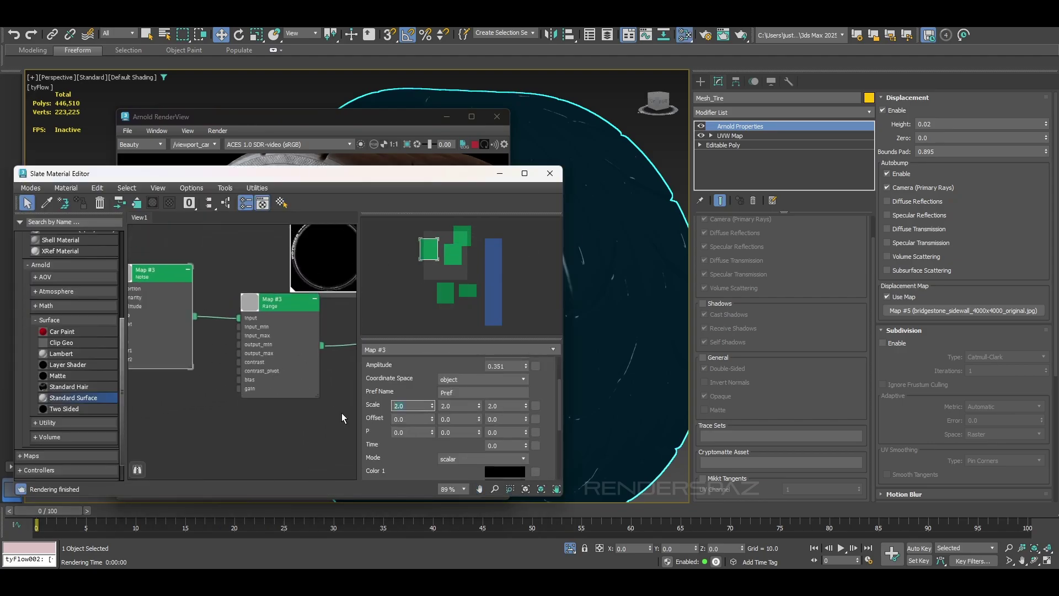
type(".1")
key("Tab")
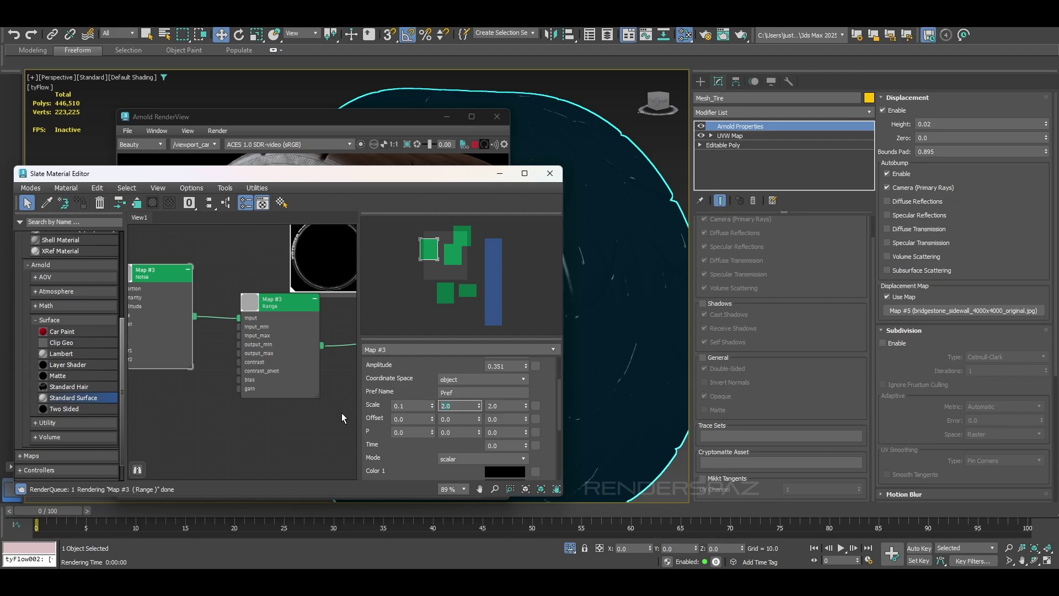
key("BackSpace")
type("0.5")
left_click(393, 405)
type("0.5")
key("Tab")
key("Tab")
type("0.5")
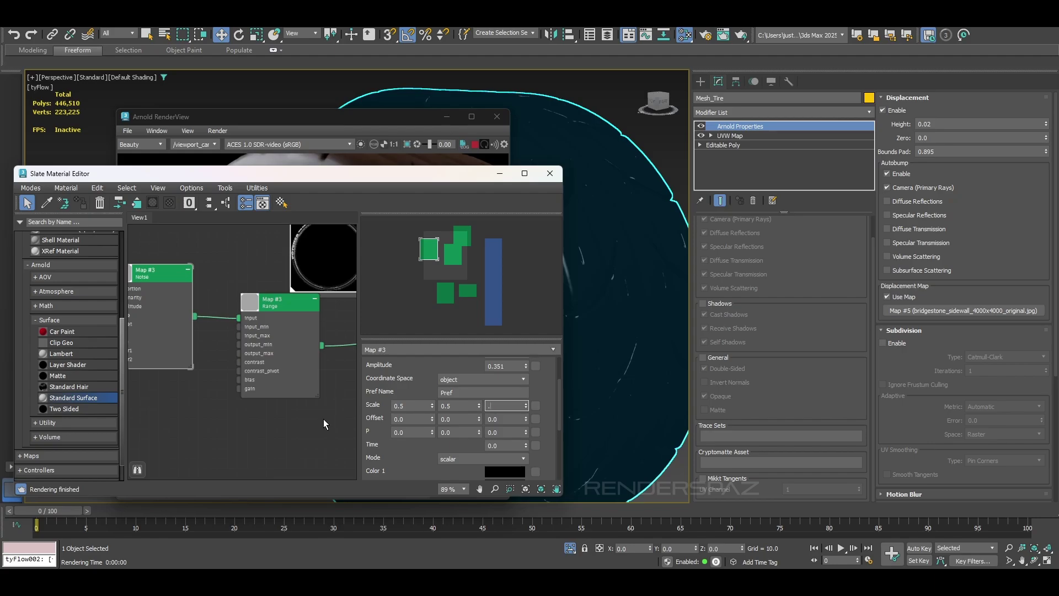
left_click(545, 175)
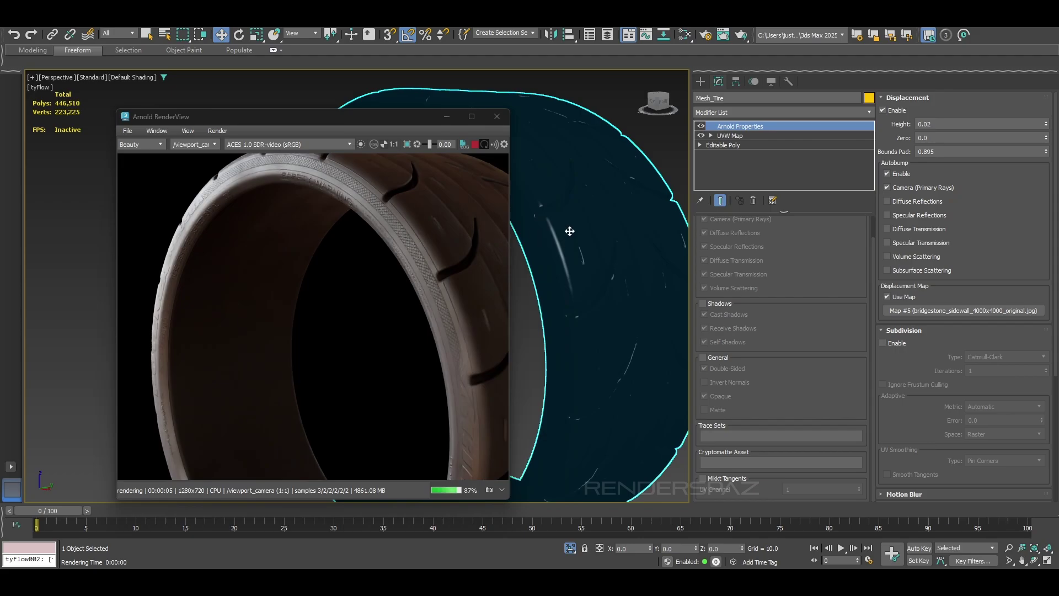
Open the Tire material's parameters in the Slate Material Editor beside the render and review its base color
key("m")
middle_click_drag(347, 316, 249, 328)
scroll(248, 328, "down", 3)
left_click_drag(325, 176, 802, 135)
middle_click_drag(766, 239, 713, 204)
left_click(750, 227)
scroll(874, 350, "up", 3)
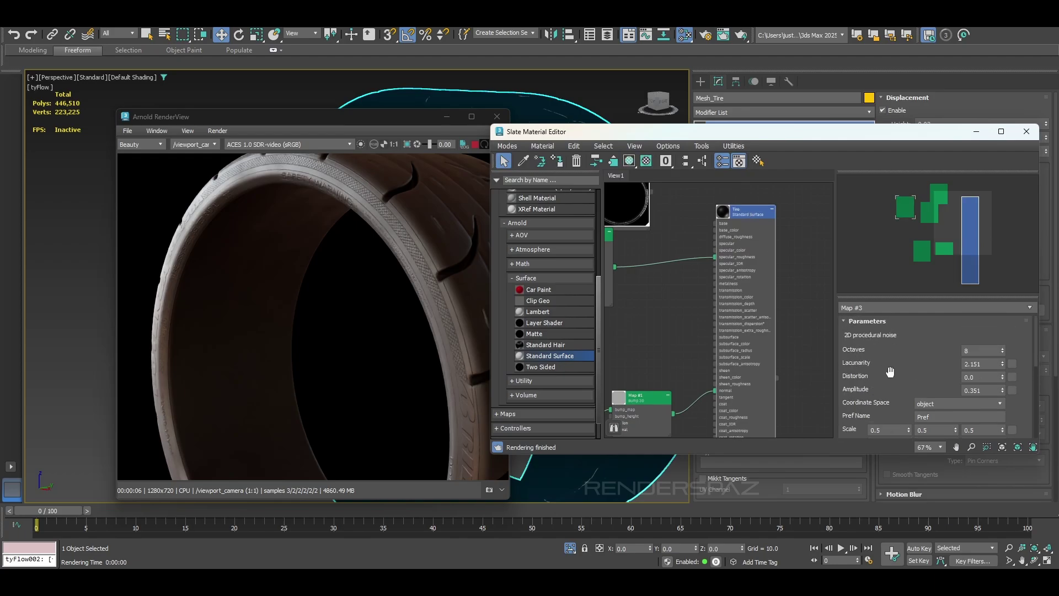
double_click(740, 210)
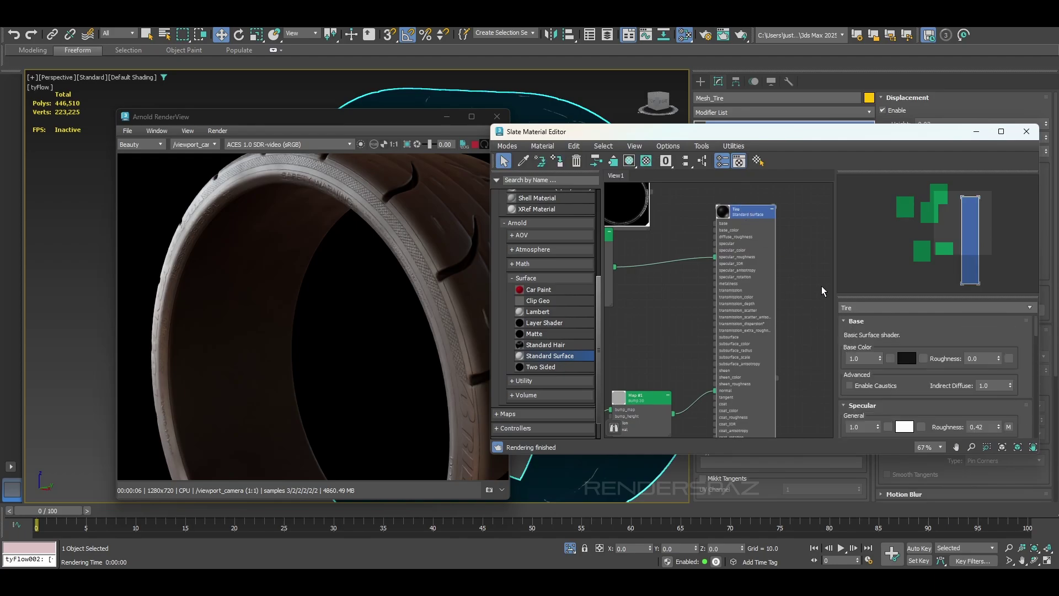
left_click(907, 359)
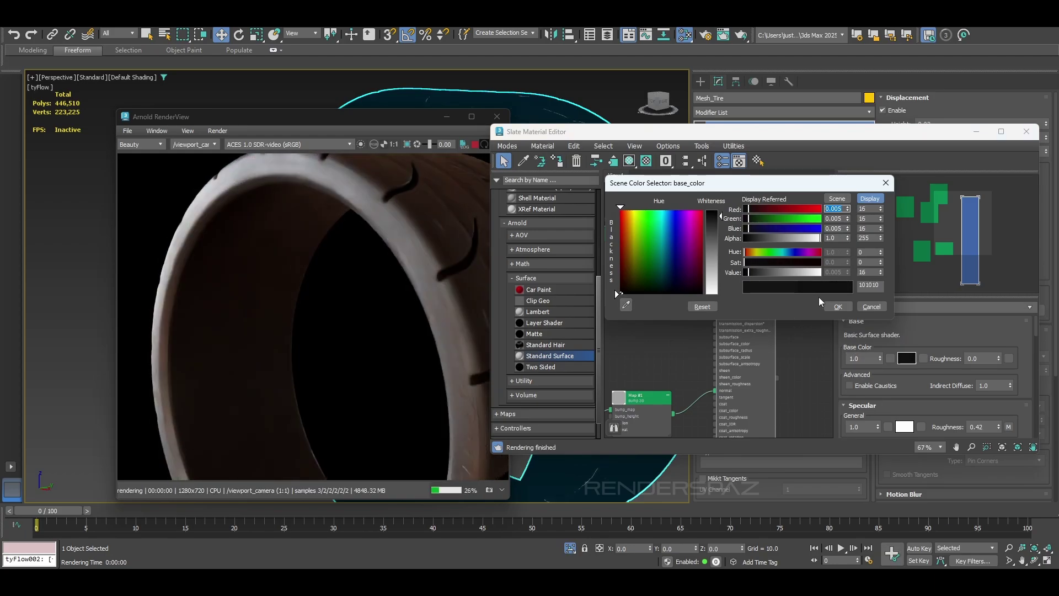
left_click(838, 306)
Darken the Tire material's specular color to a light grey of about 193 and close the material editor
scroll(841, 314, "down", 3)
left_click(904, 377)
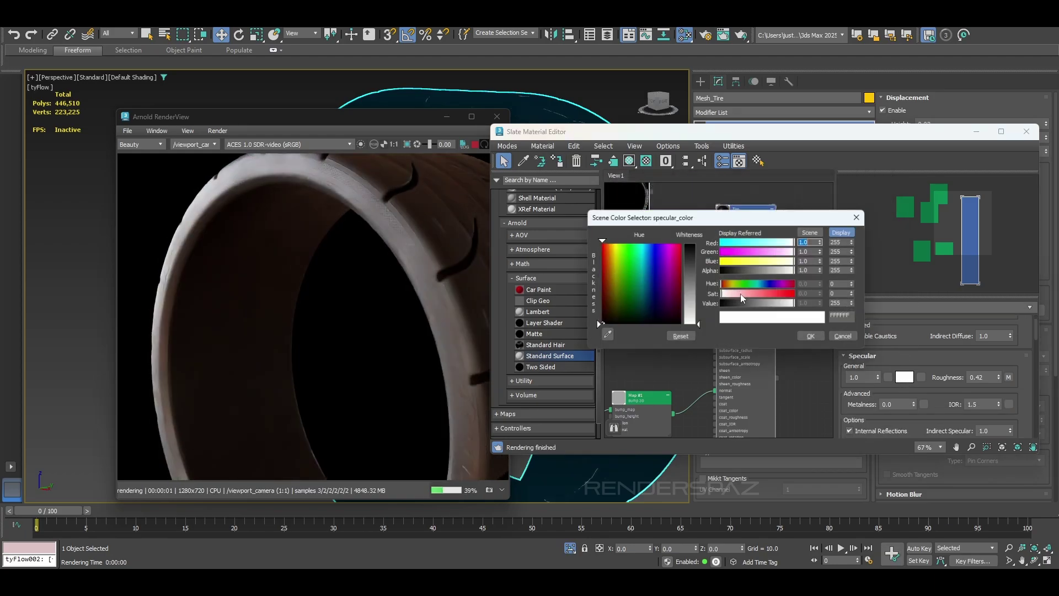
left_click_drag(697, 312, 698, 305)
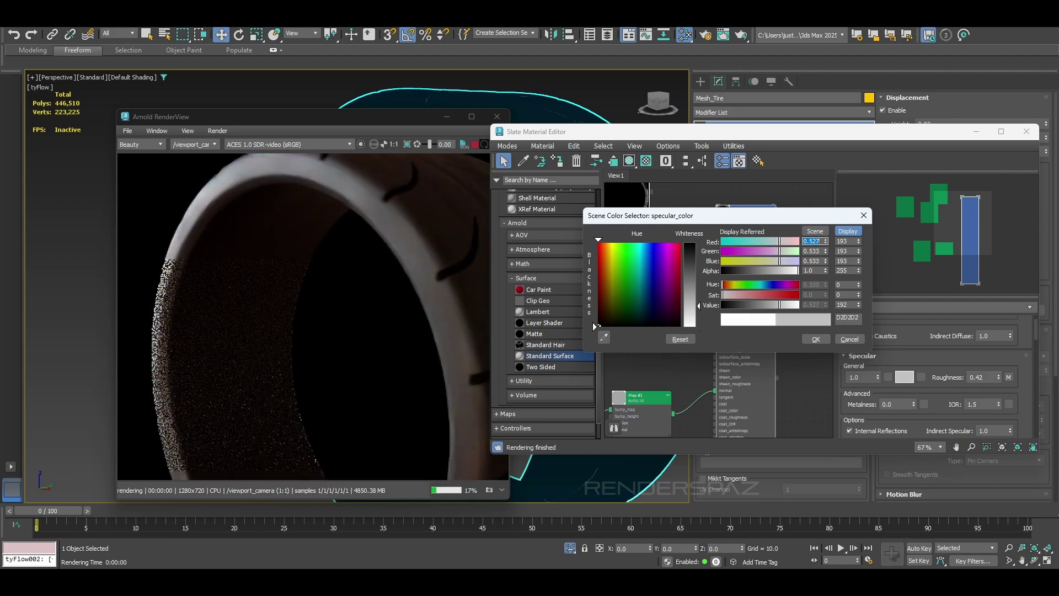
left_click(816, 339)
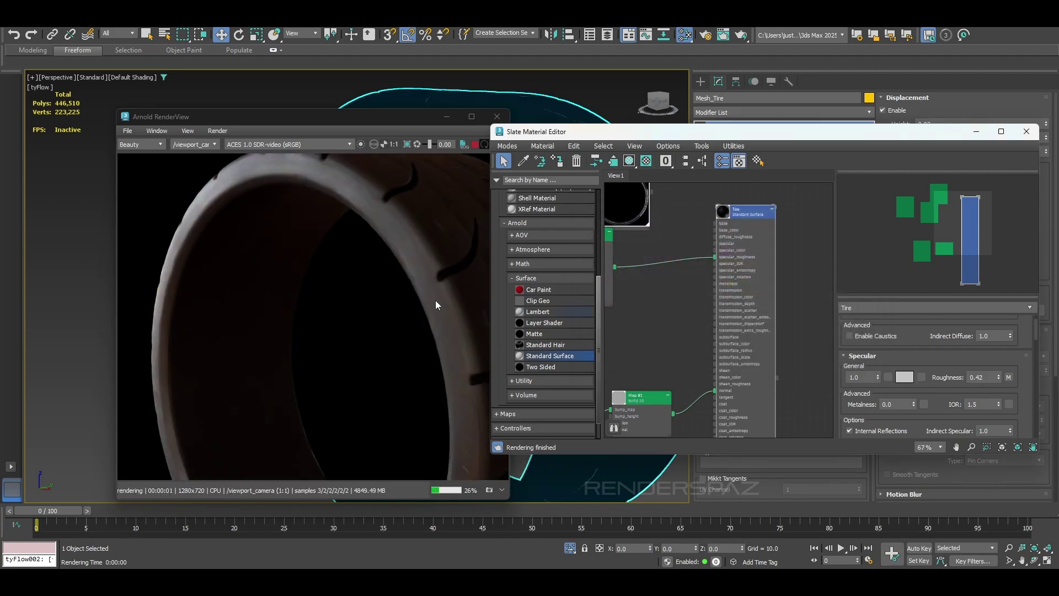
left_click(1026, 131)
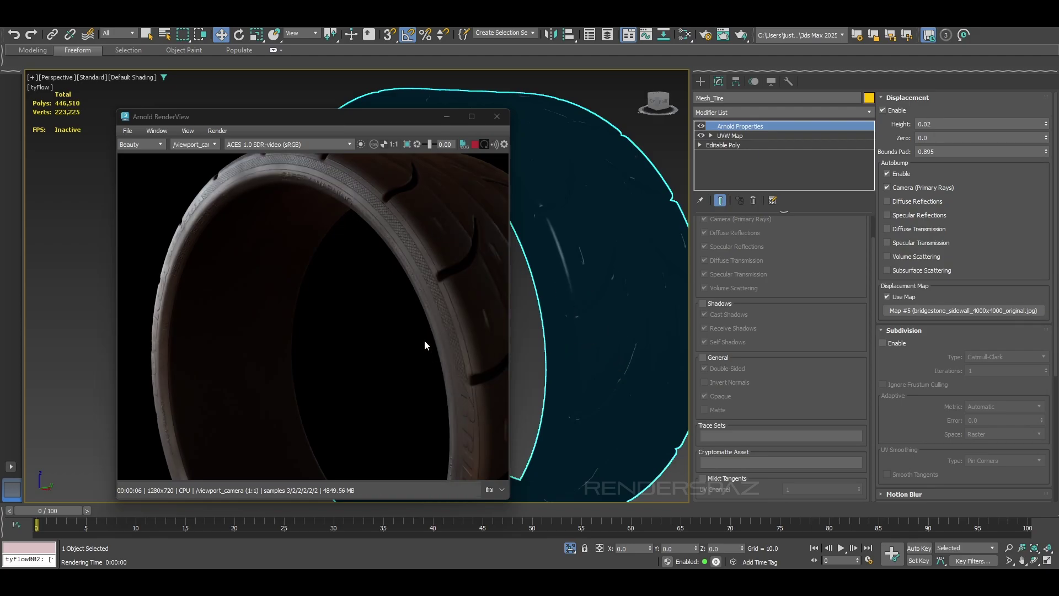
Examine the tread grooves and rubber shading in a close-up render of the tire
mouse_move(593, 276)
middle_mouse_down("alt")
mouse_move(636, 269)
mouse_move(615, 257)
mouse_move(631, 274)
mouse_move(663, 273)
mouse_move(610, 250)
mouse_move(603, 295)
middle_mouse_up("alt")
left_click(626, 337)
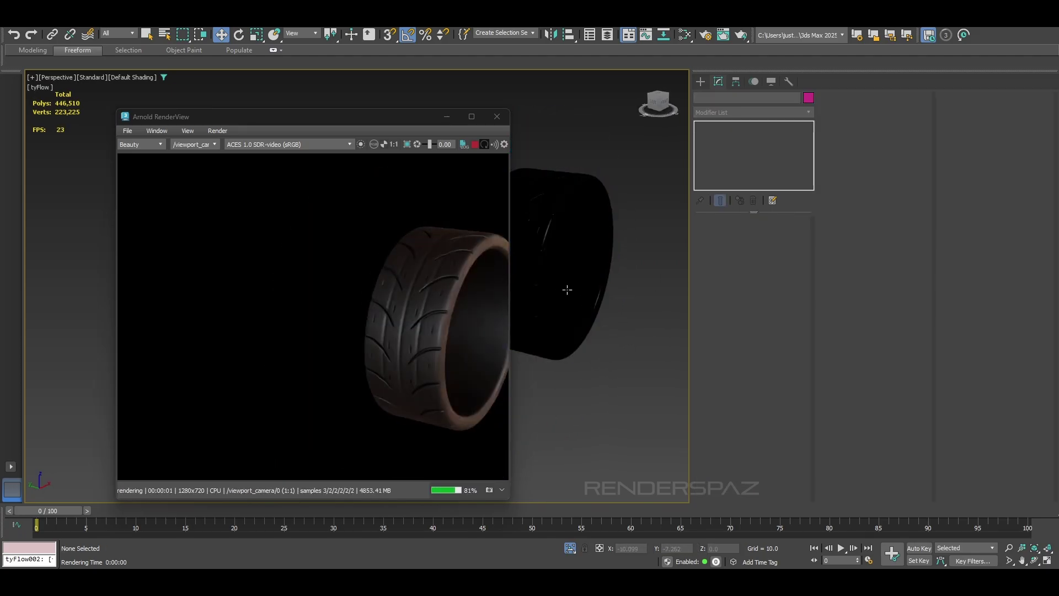
scroll(561, 253, "up", 8)
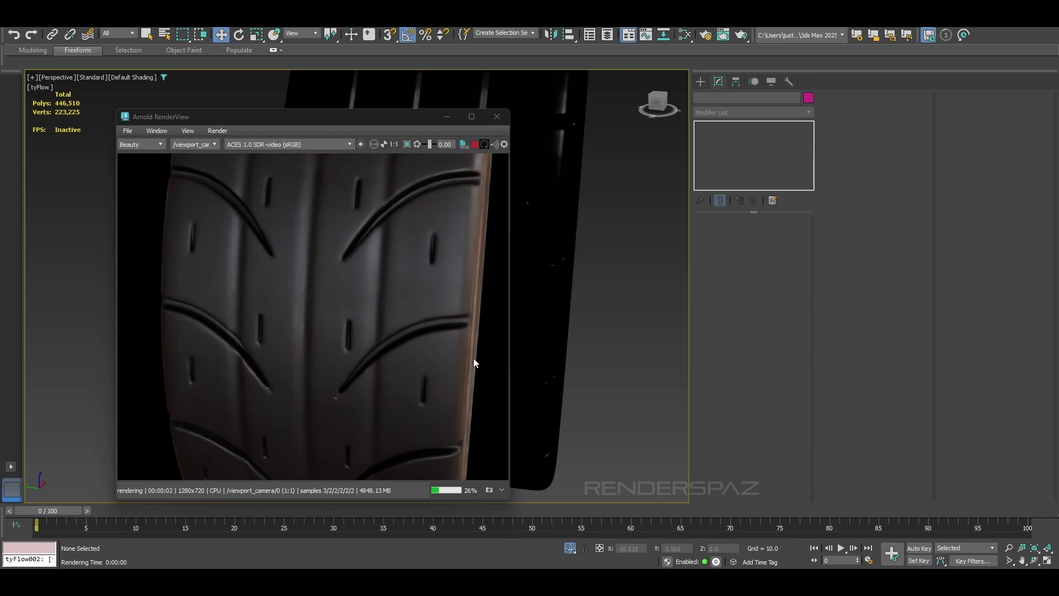
left_click(494, 146)
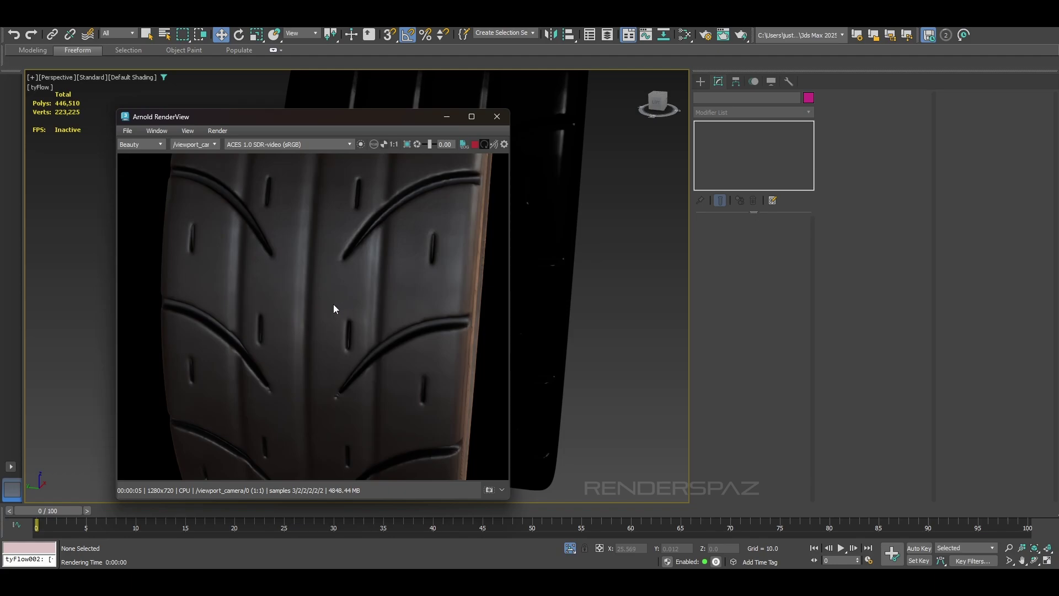
scroll(380, 322, "up", 2)
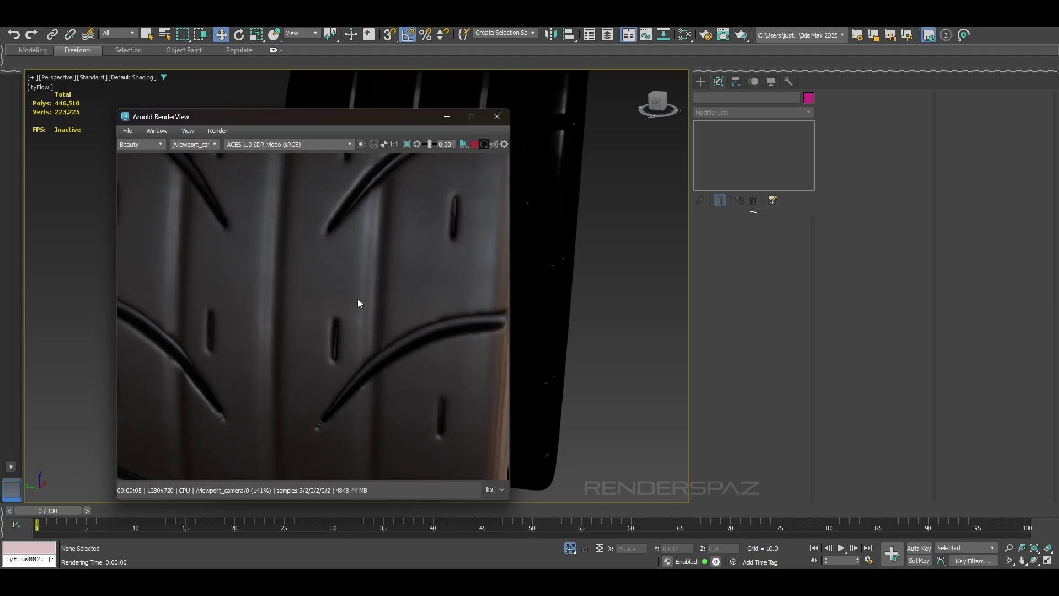
scroll(368, 221, "down", 2)
scroll(364, 241, "up", 2)
left_click(364, 241)
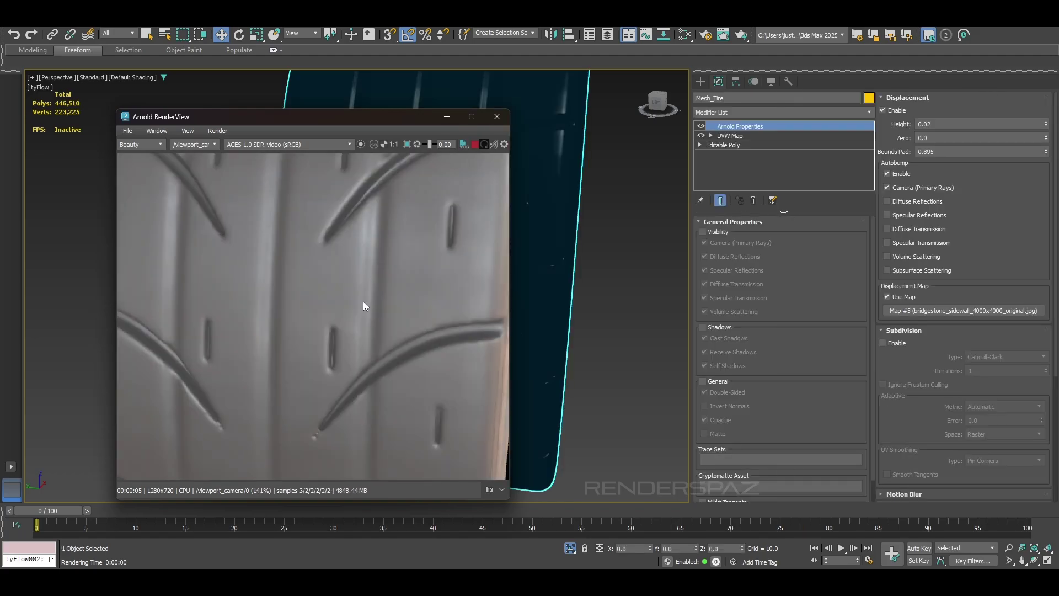
scroll(456, 247, "down", 1)
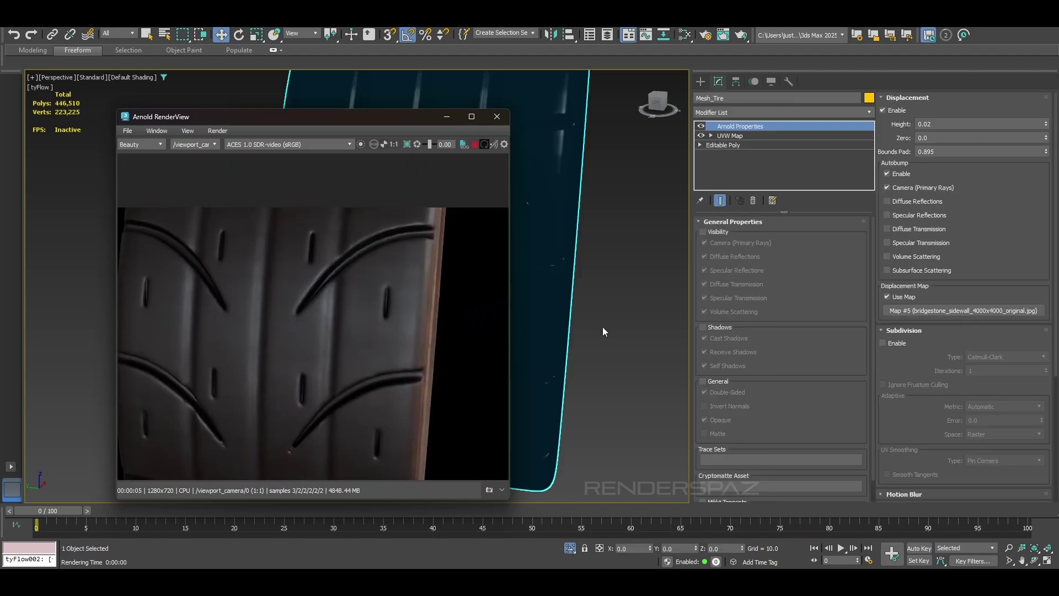
Clone the tire sideways to place a second tire, Mesh_Tire001, next to the original
middle_click_drag(651, 363, 581, 333, "alt")
scroll(629, 360, "down", 4)
left_click(495, 144)
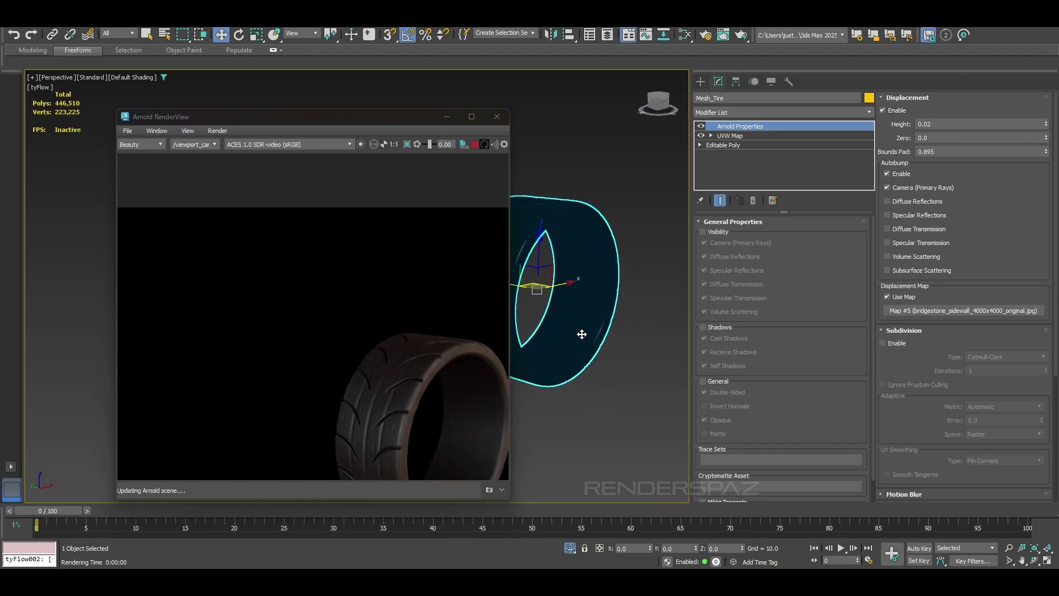
scroll(581, 333, "down", 3)
left_click(668, 390)
left_click(560, 312)
left_click_drag(560, 312, 620, 316, "shift")
left_click(526, 328)
Rotate the copied tire so that it lies flat on its side
key("e")
middle_click_drag(643, 324, 595, 316)
left_click_drag(367, 117, 288, 76)
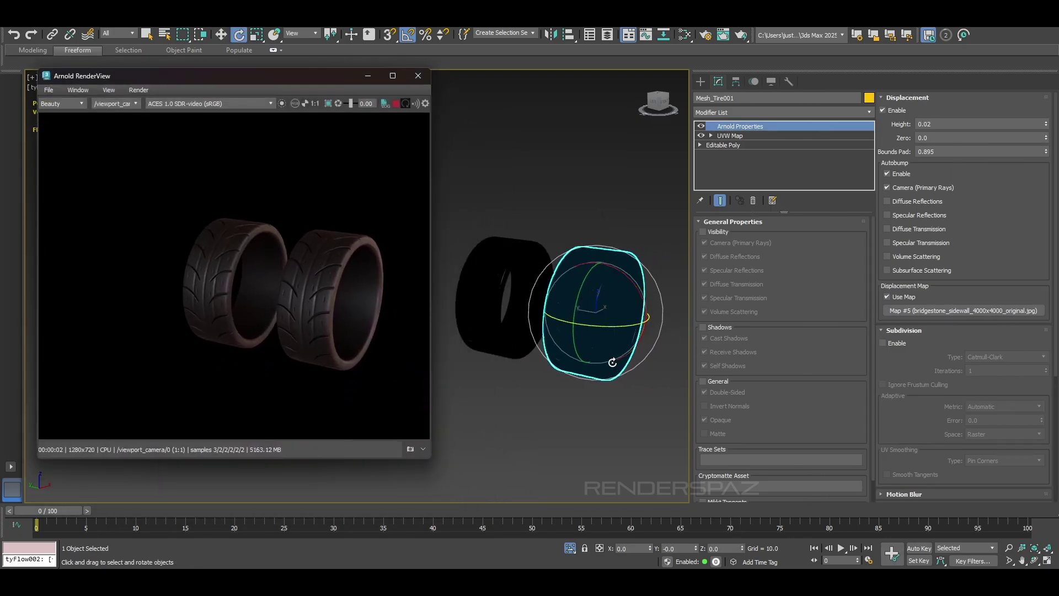
left_click_drag(640, 284, 624, 263)
middle_click_drag(576, 323, 605, 308, "alt")
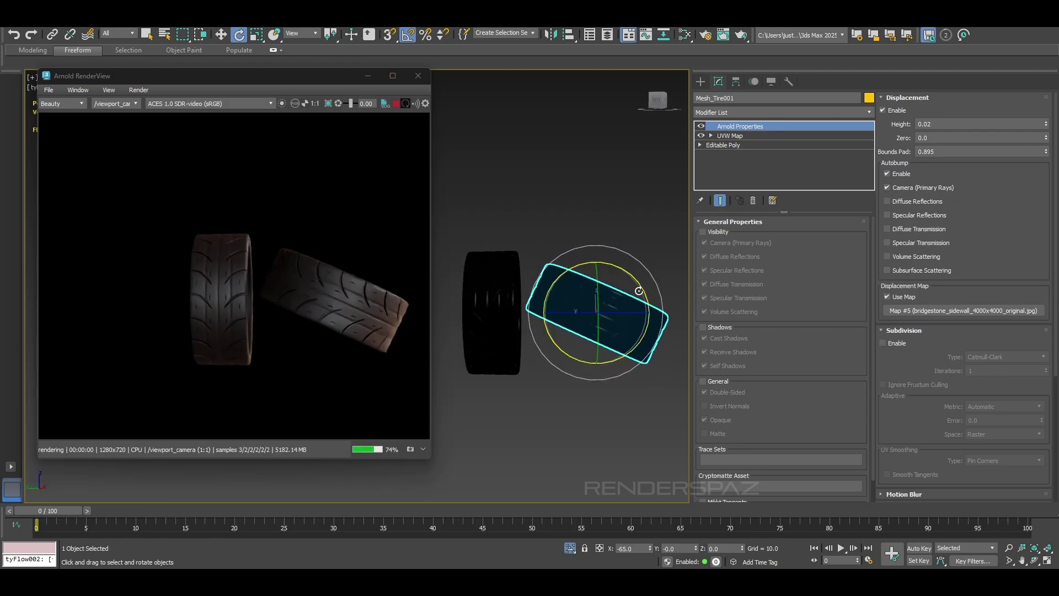
key("ctrl+z")
left_click_drag(642, 291, 611, 296)
Move the flat tire copy down to a Z position of about -7.81
key("w")
middle_click_drag(611, 296, 629, 349, "alt")
key("f")
key("z")
scroll(595, 361, "down", 6)
left_click_drag(571, 320, 571, 338)
middle_click_drag(571, 338, 651, 353, "alt")
Create a large rectangular Plane primitive around the two tires as a ground surface
left_click(700, 81)
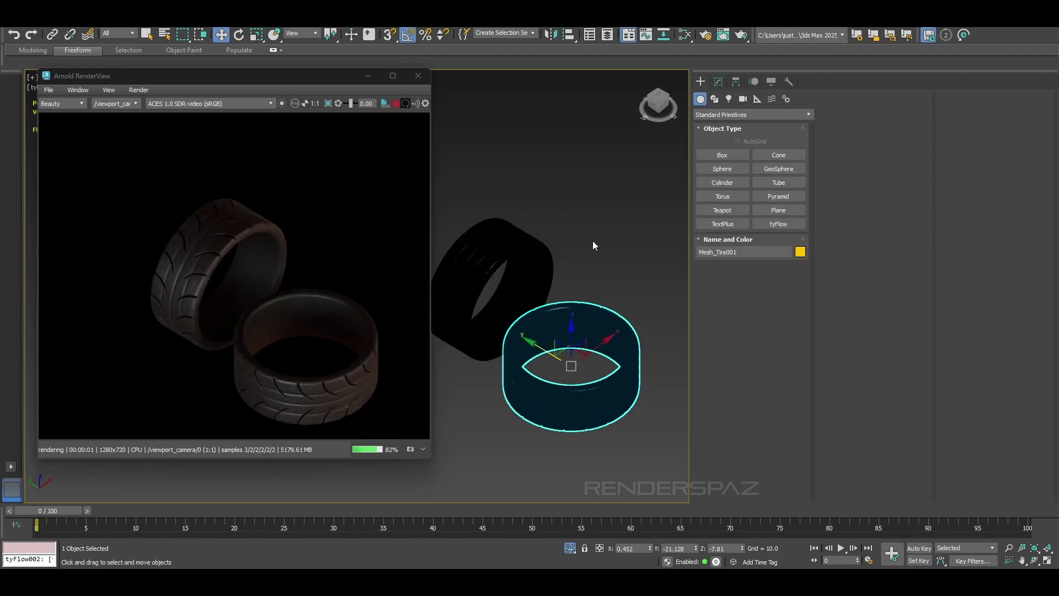
left_click(767, 211)
middle_click_drag(551, 287, 612, 287)
scroll(540, 280, "down", 4)
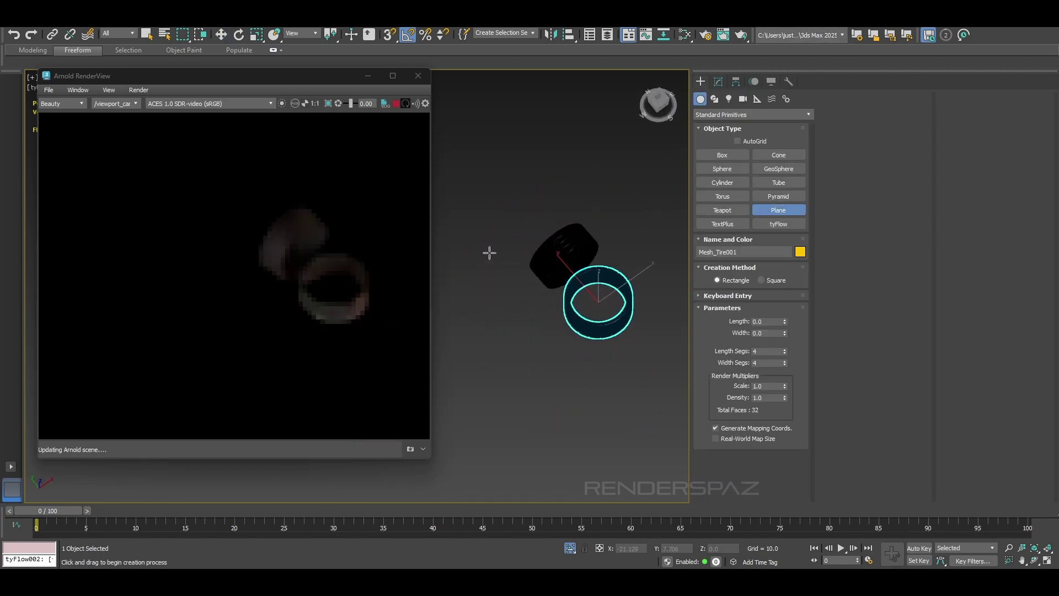
mouse_move(486, 192)
left_mouse_down()
mouse_move(492, 248)
mouse_move(658, 321)
mouse_move(719, 259)
left_mouse_up()
key("ctrl+z")
key("ctrl+z")
right_click(607, 280)
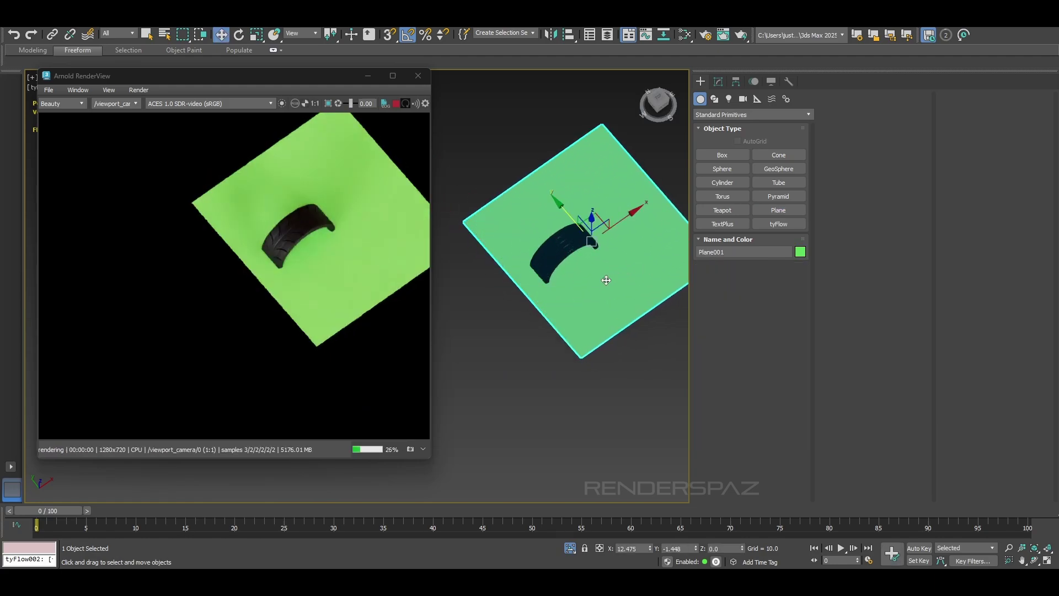
Lower the ground plane to a Z position of about -13.14 so it sits beneath the flat tire
middle_click_drag(587, 251, 606, 230, "alt")
left_click_drag(602, 227, 591, 283)
middle_click_drag(597, 290, 616, 268, "alt")
scroll(579, 309, "up", 8)
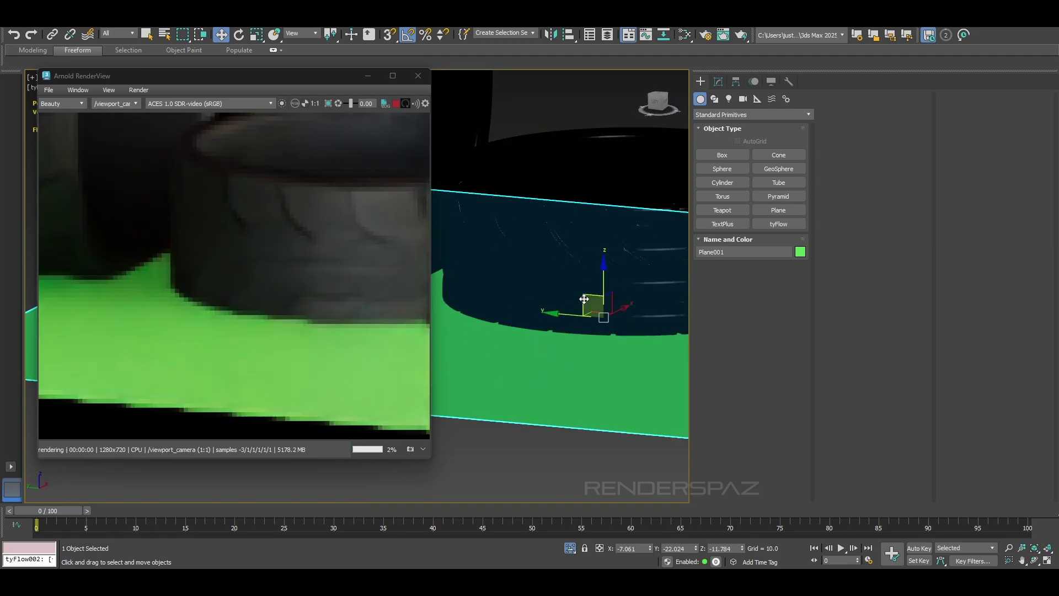
left_click_drag(603, 290, 599, 311)
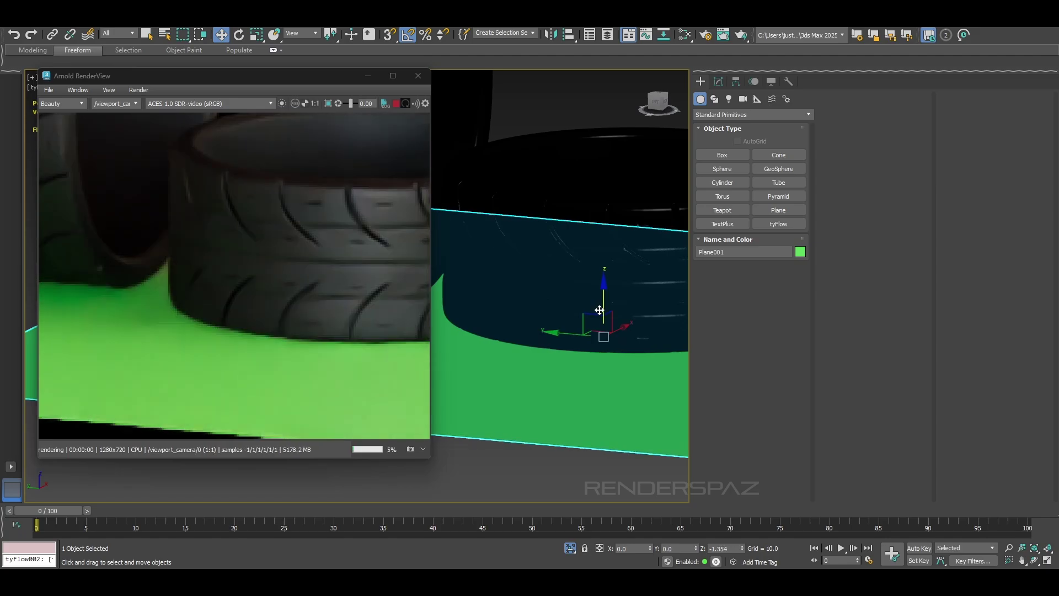
scroll(640, 354, "down", 5)
middle_click_drag(640, 354, 634, 398, "alt")
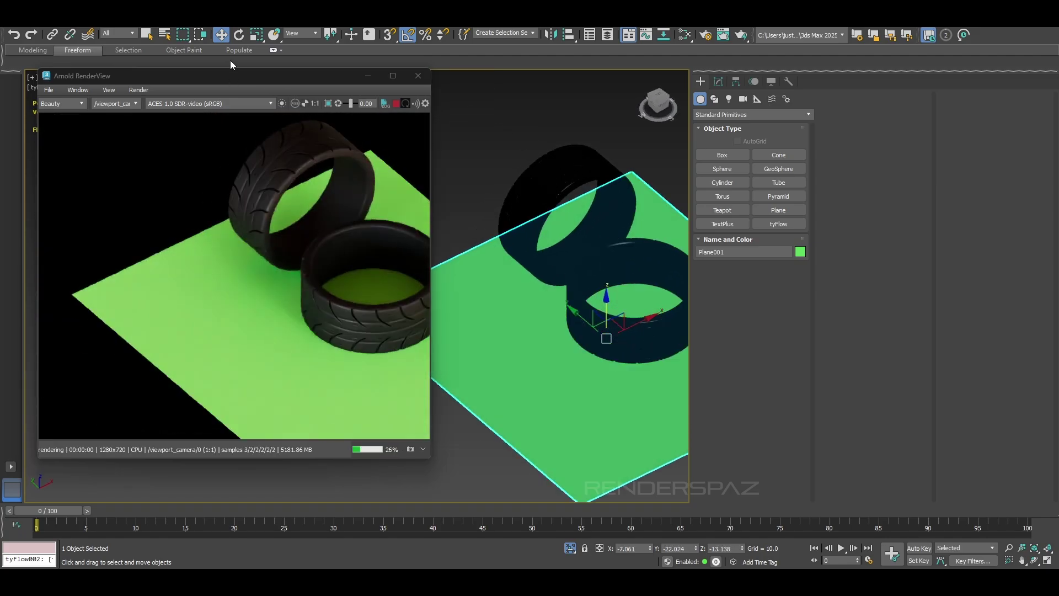
Reduce the ground plane to one length and one width segment, and scale it uniformly to about 298%
left_click(736, 81)
right_click(785, 276)
right_click(784, 278)
key("r")
left_click_drag(602, 329, 687, 228)
Frame both tires closely in the perspective view for the Arnold render
middle_click_drag(612, 326, 538, 358)
mouse_move(600, 331)
middle_mouse_down("alt")
mouse_move(647, 334)
mouse_move(528, 315)
mouse_move(618, 356)
mouse_move(590, 345)
middle_mouse_up("alt")
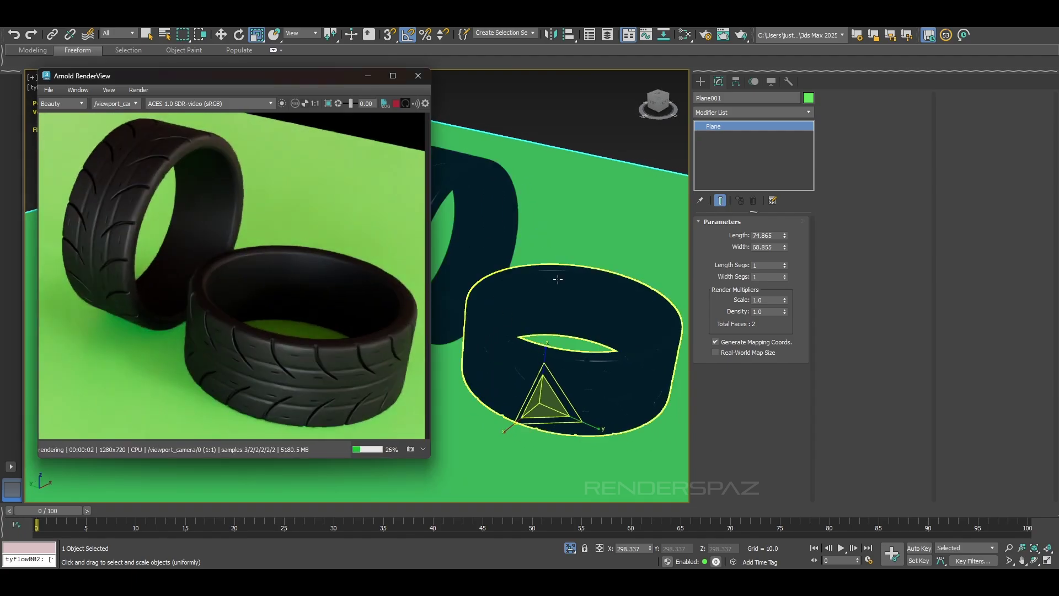
scroll(585, 262, "up", 2)
middle_click_drag(585, 263, 553, 258)
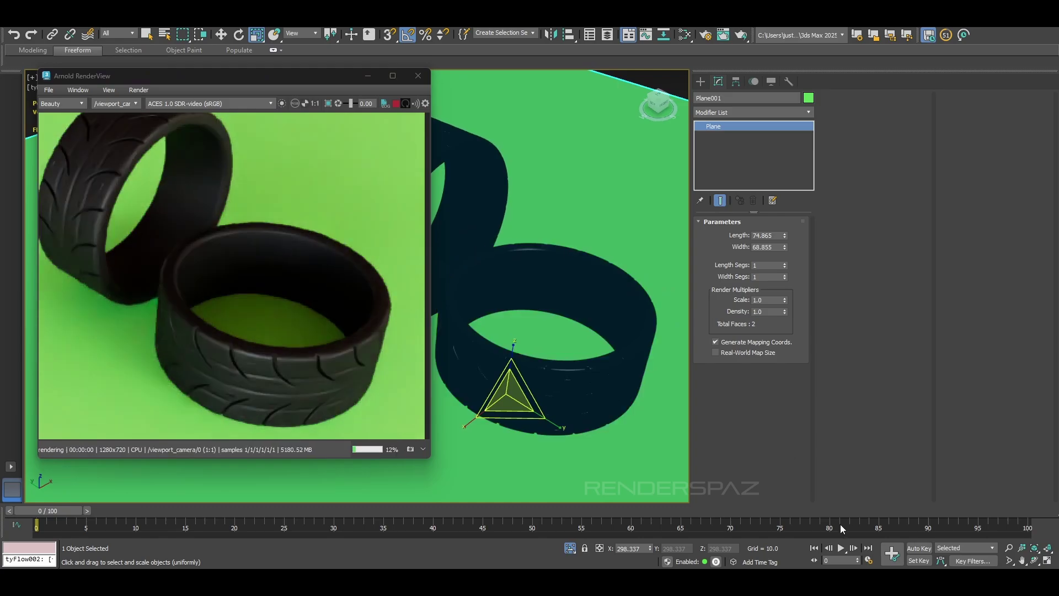
key("alt+z")
scroll(517, 219, "down", 2)
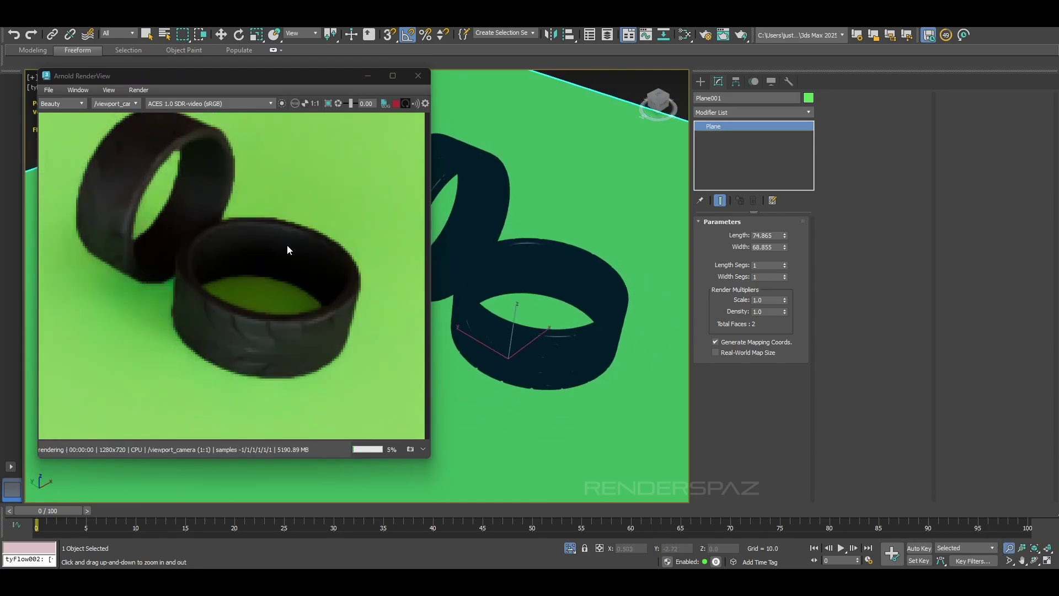
middle_click_drag(599, 232, 574, 259)
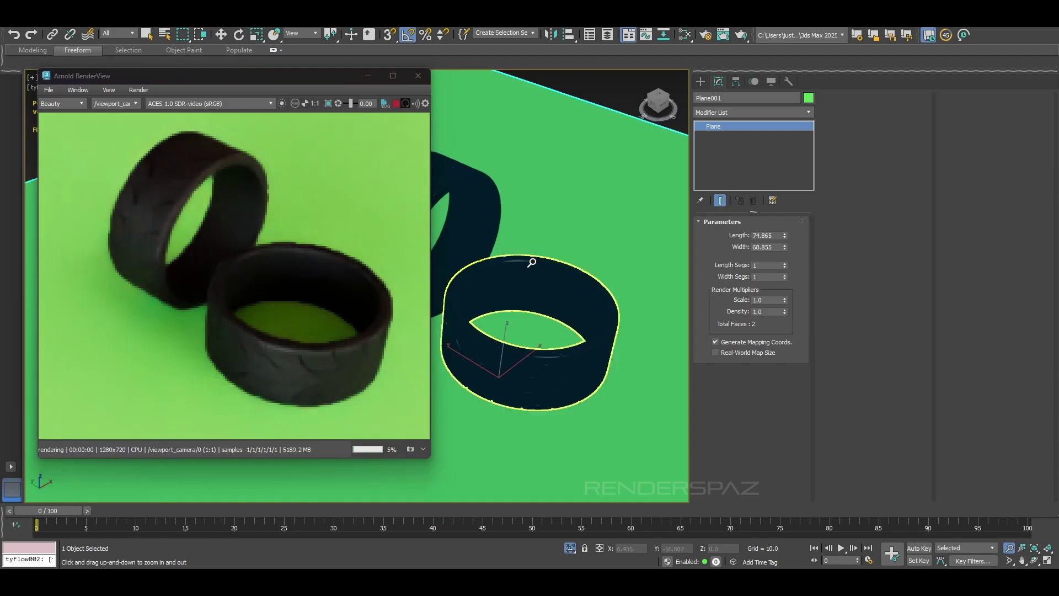
Open the Slate Material Editor and the Scene Explorer, and select ArnoldLight001
key("m")
scroll(676, 306, "down", 3)
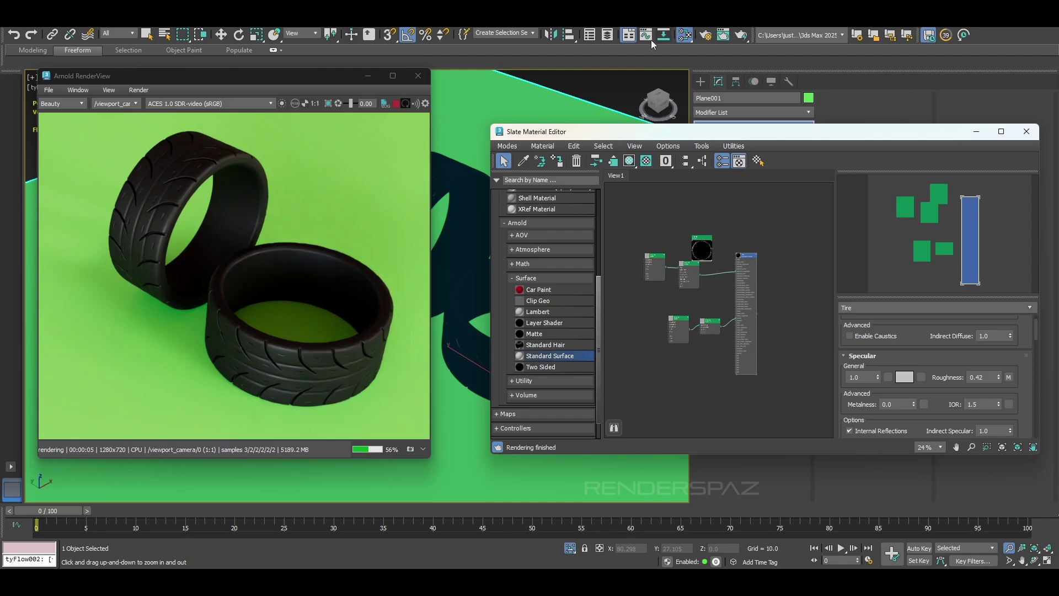
left_click(589, 35)
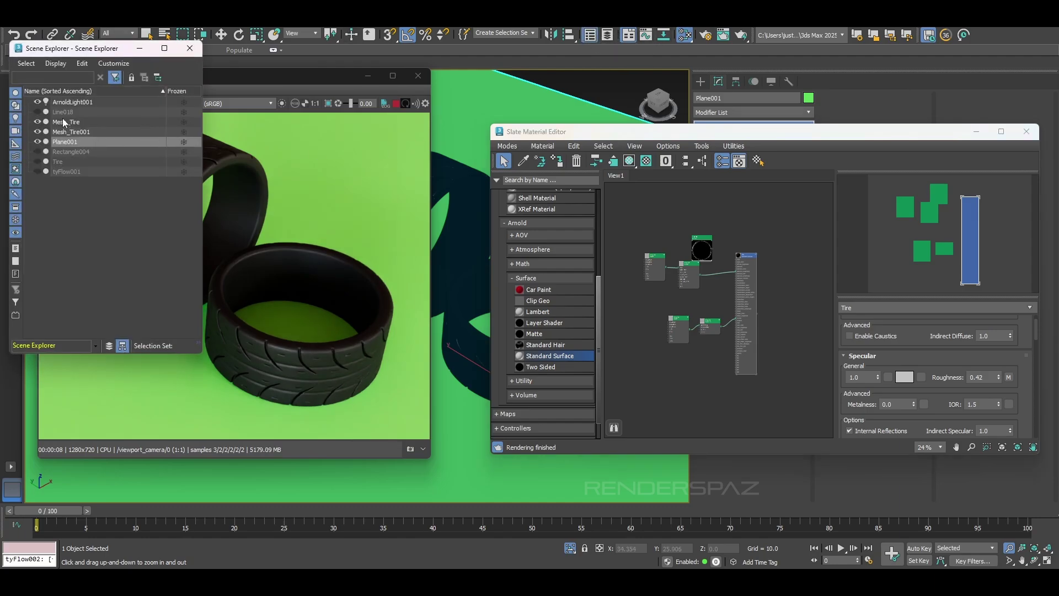
left_click(69, 103)
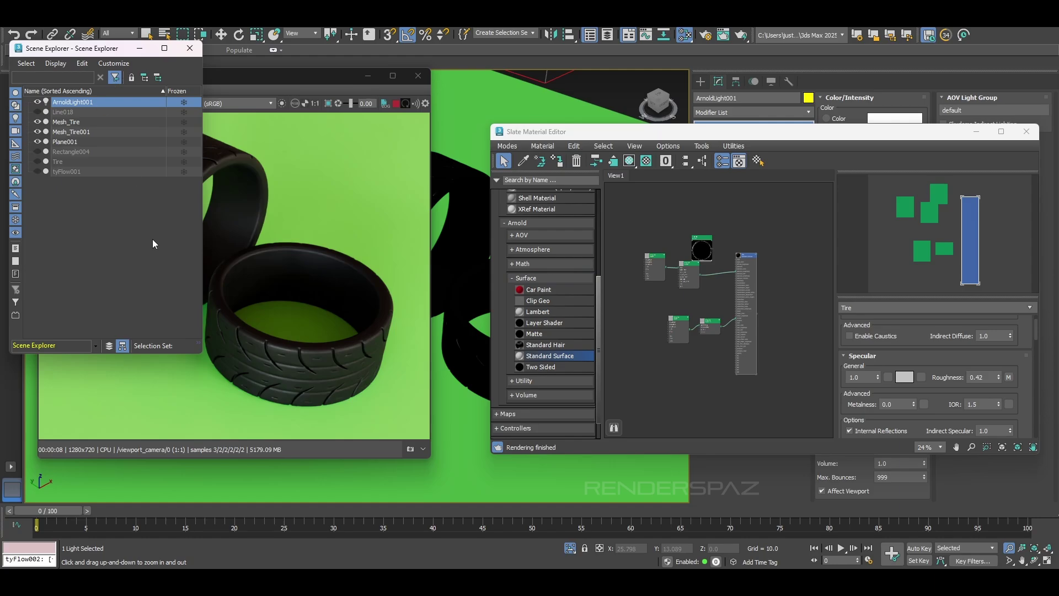
Bring the Arnold light's HDRI texture map into the Slate Material Editor to expose its parameters
left_click_drag(821, 137, 595, 143)
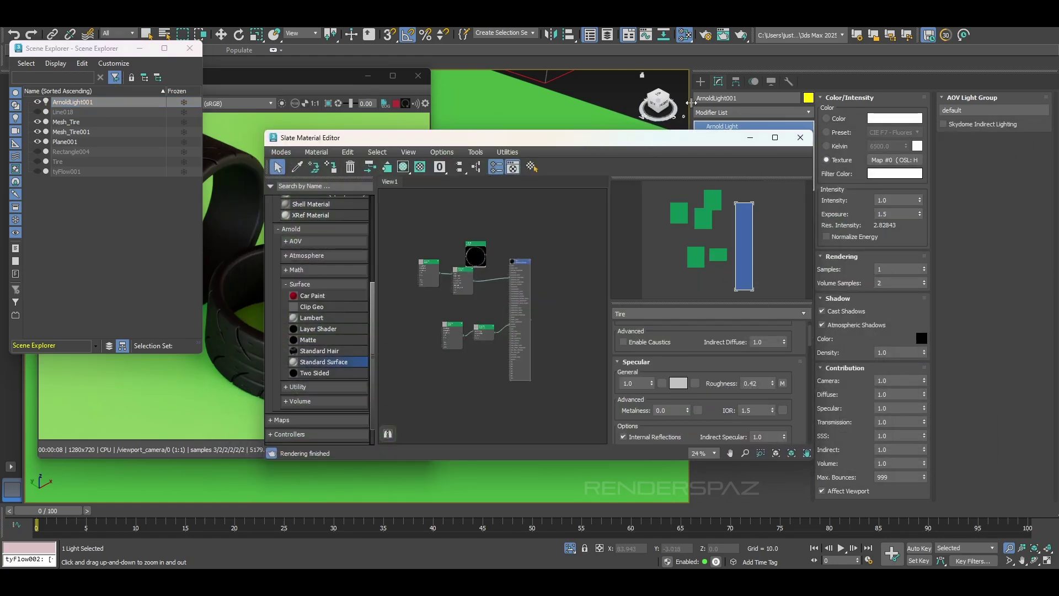
left_click_drag(690, 106, 751, 107)
left_click_drag(1040, 163, 551, 239)
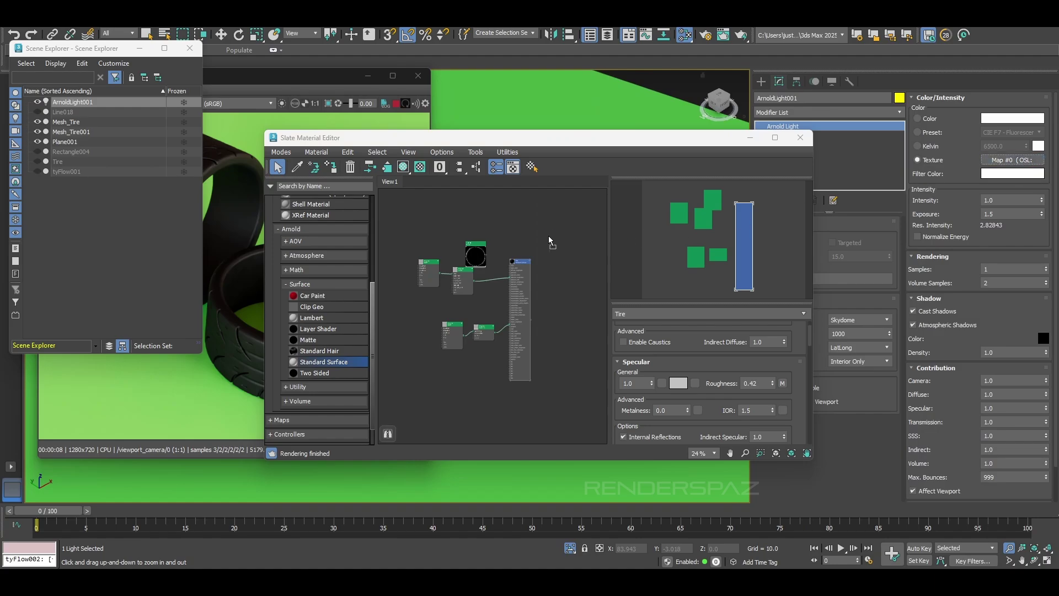
left_click(523, 337)
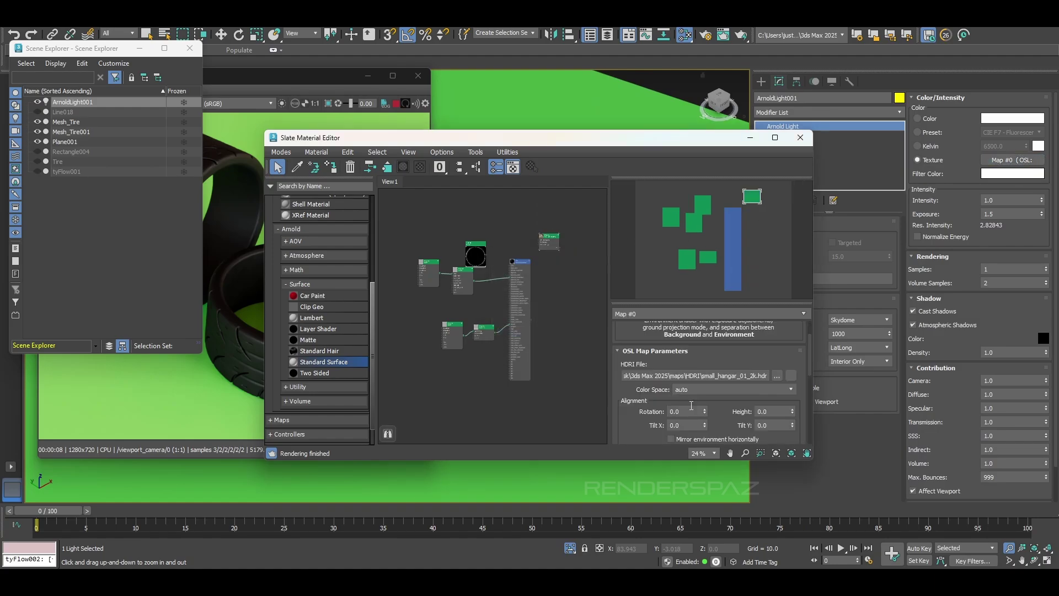
Raise the exposure of the light's HDRI map to about 1.1
left_click_drag(496, 138, 638, 124)
scroll(794, 380, "down", 2)
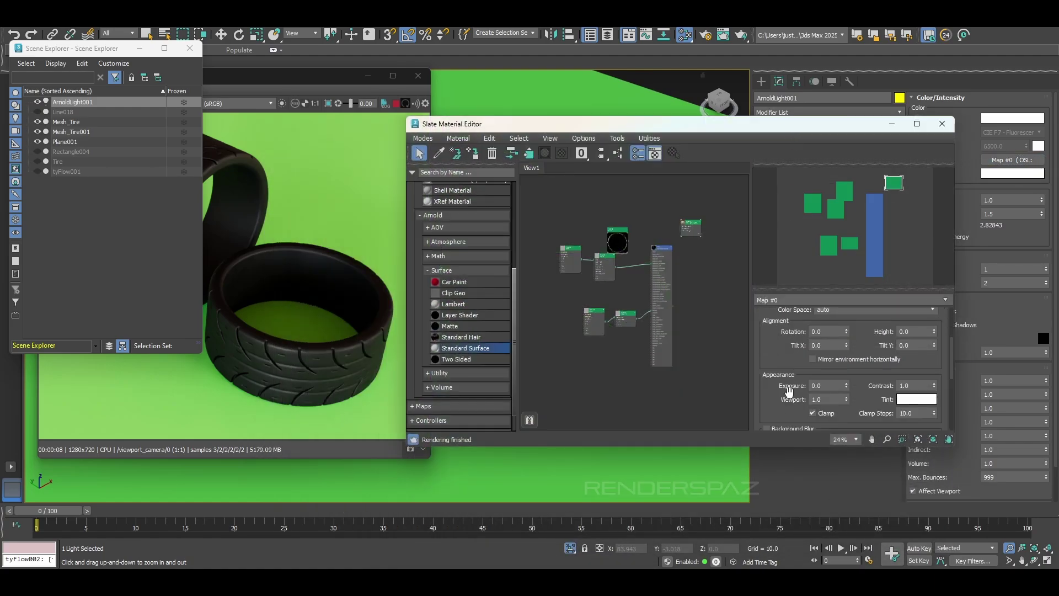
left_click(822, 385)
left_click_drag(848, 388, 848, 331)
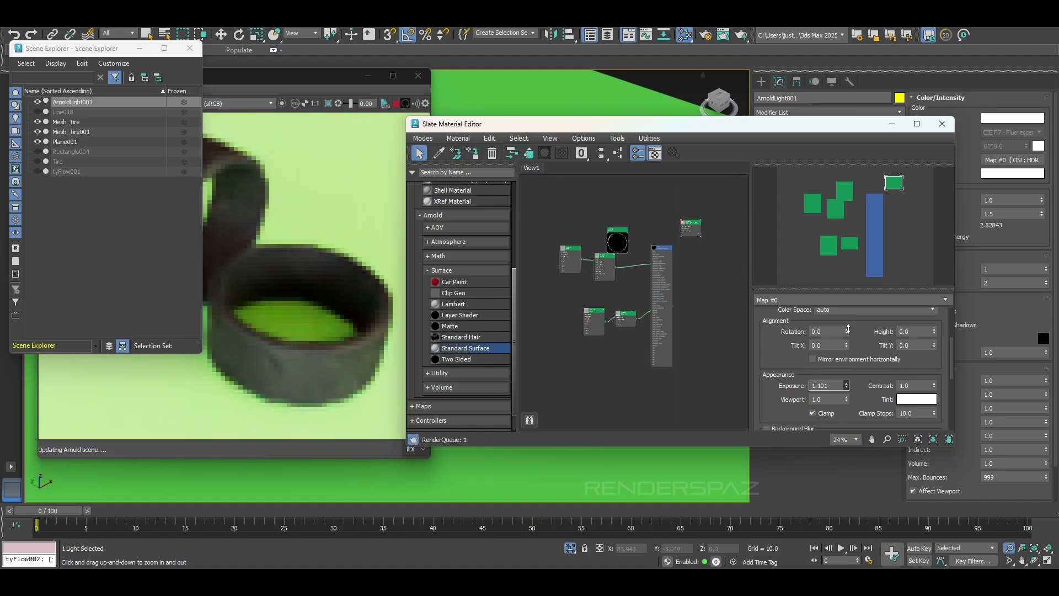
Rotate the HDRI map, trying 64 and 205 degrees before setting the rotation to 360, and close the Scene Explorer
scroll(841, 380, "up", 2)
left_click_drag(845, 380, 850, 347)
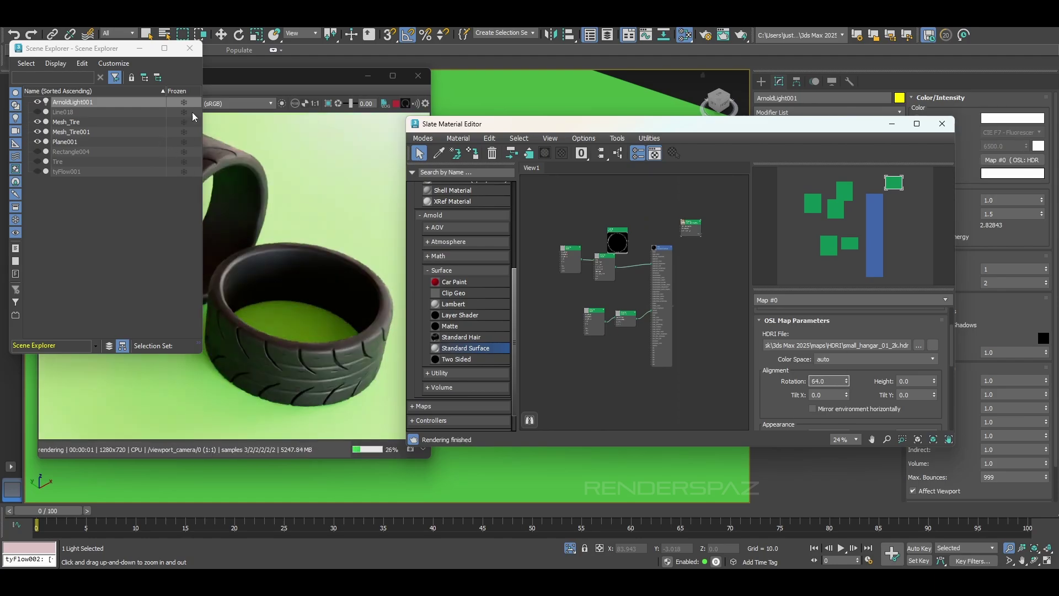
left_click(189, 48)
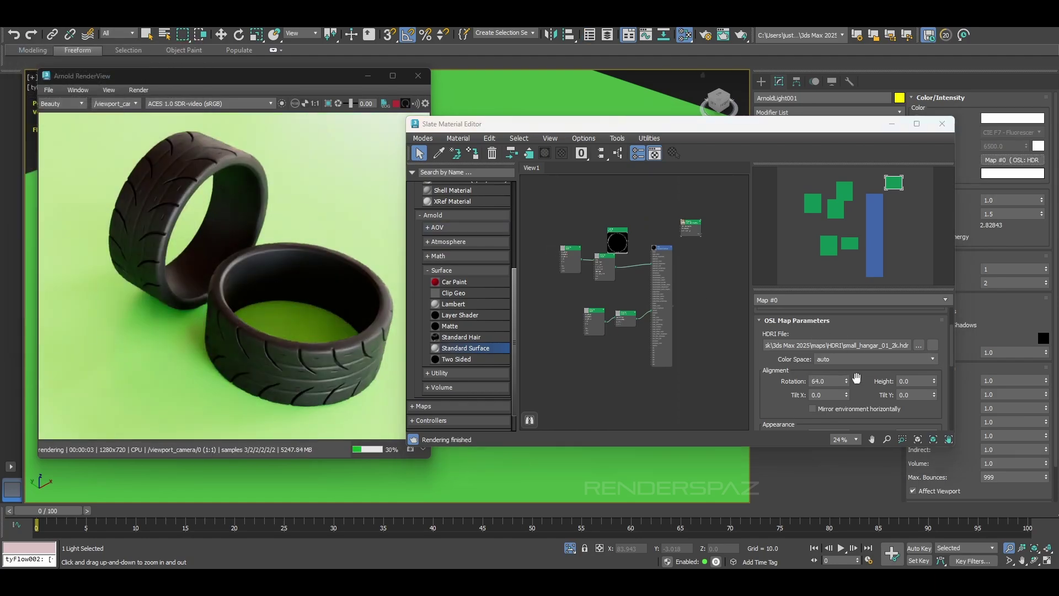
left_click_drag(847, 381, 845, 307)
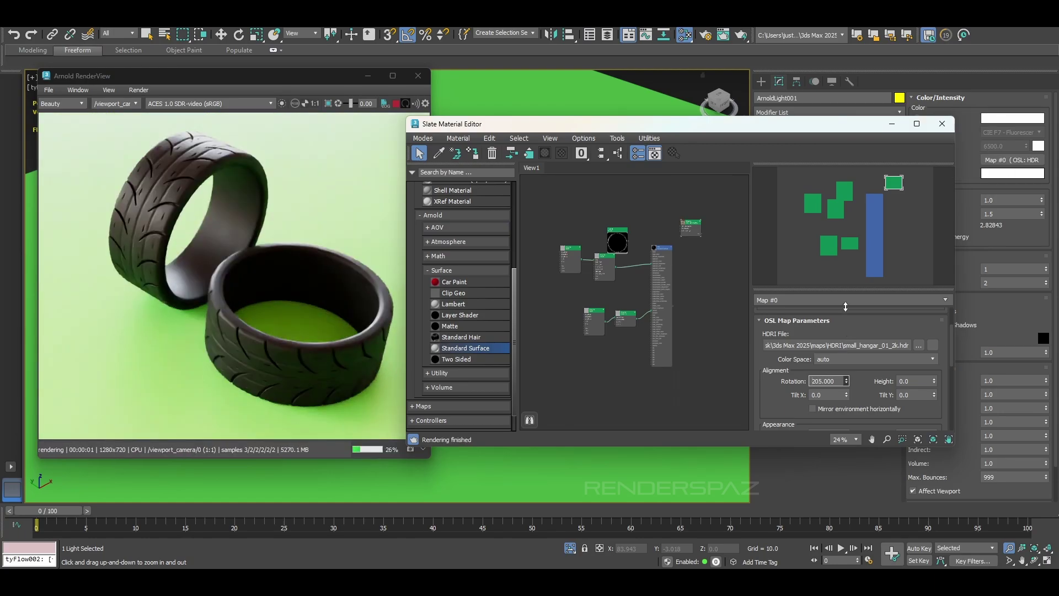
left_click_drag(846, 307, 845, 306)
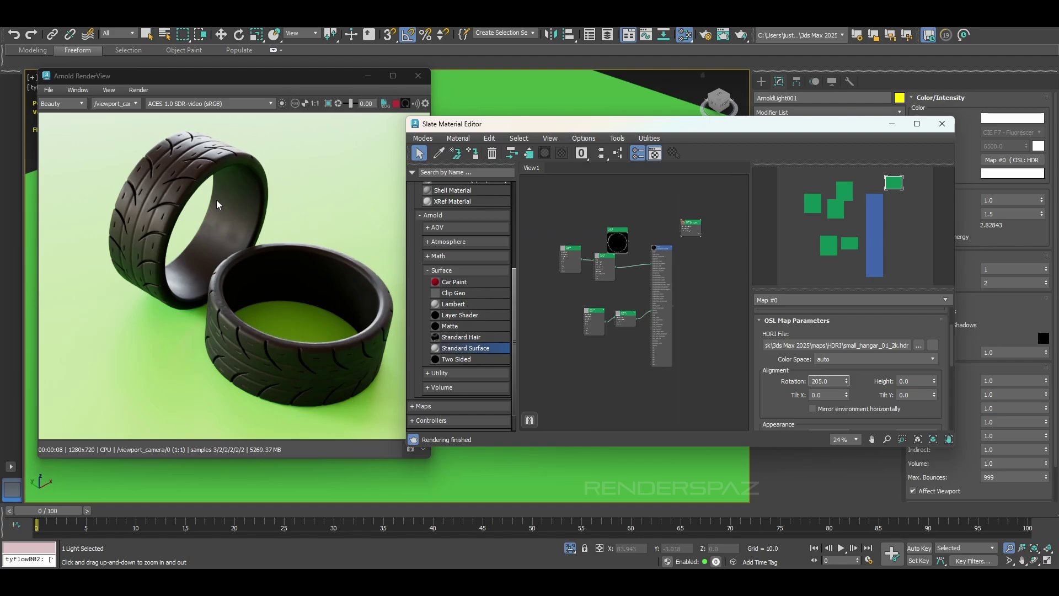
left_click_drag(848, 386, 850, 278)
Inspect the tread grooves and rim edges of both tires up close in the live Arnold render
scroll(205, 218, "up", 1)
left_click_drag(307, 365, 254, 352)
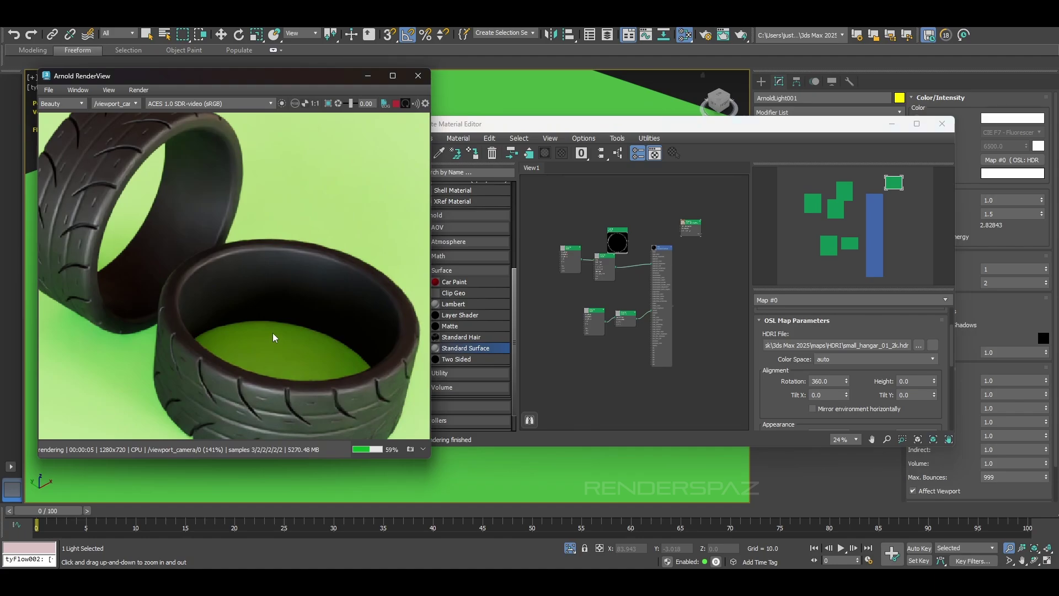
left_click_drag(202, 208, 273, 271)
scroll(269, 207, "up", 2)
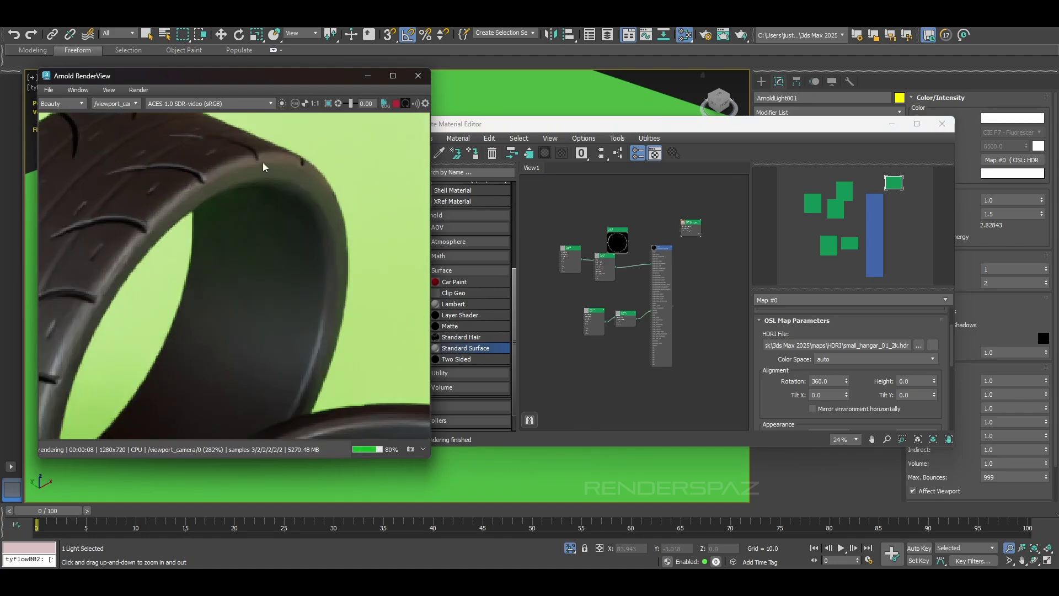
scroll(250, 183, "down", 1)
scroll(227, 215, "down", 1)
left_click_drag(347, 389, 345, 399)
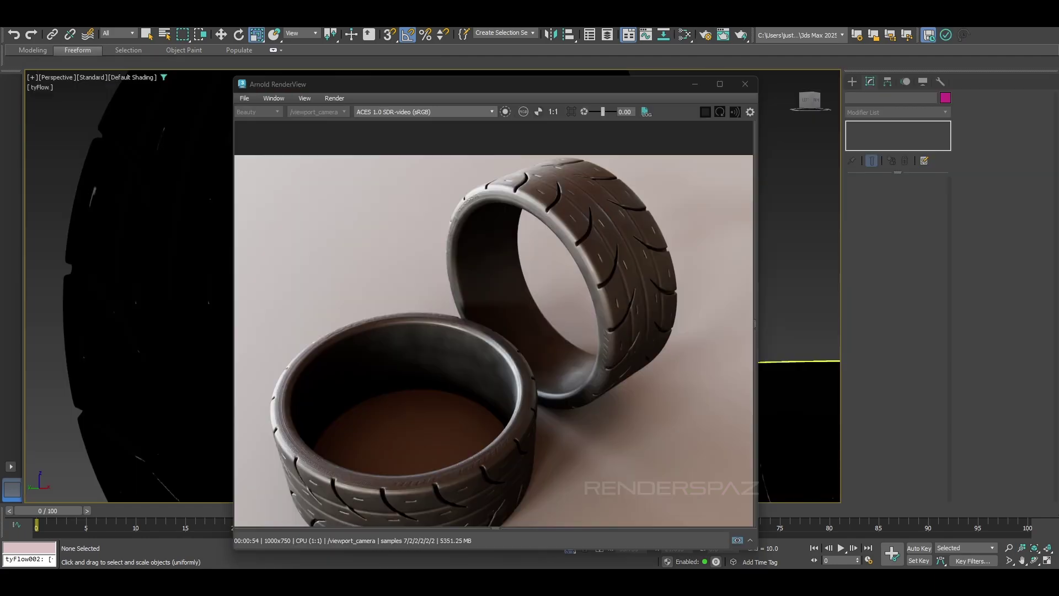
Examine the finished Arnold render of the two tires on the neutral ground, checking tread and sidewall details
left_click_drag(600, 436, 613, 362)
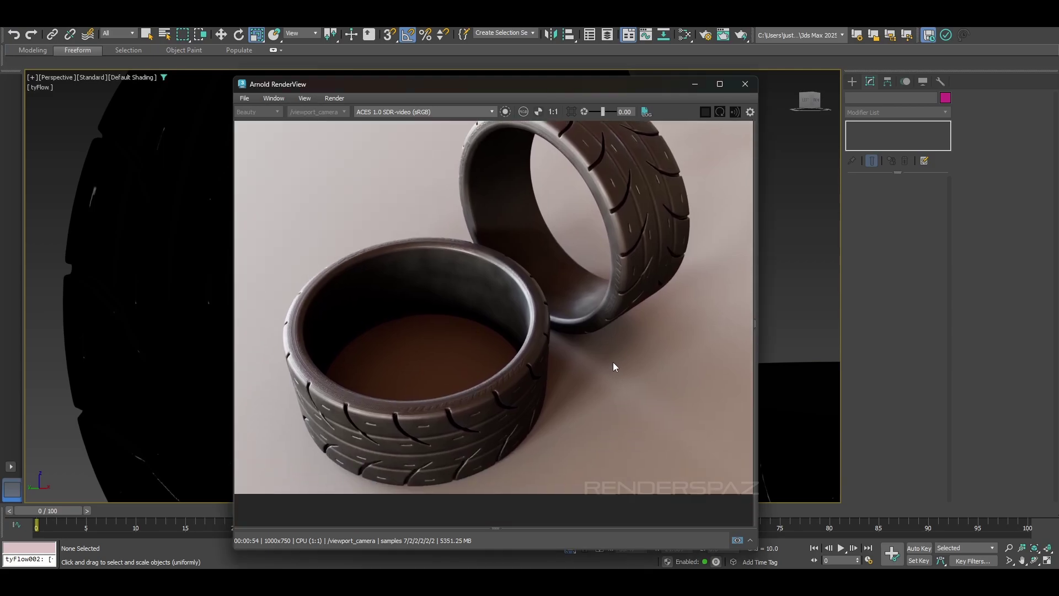
left_click_drag(425, 411, 412, 434)
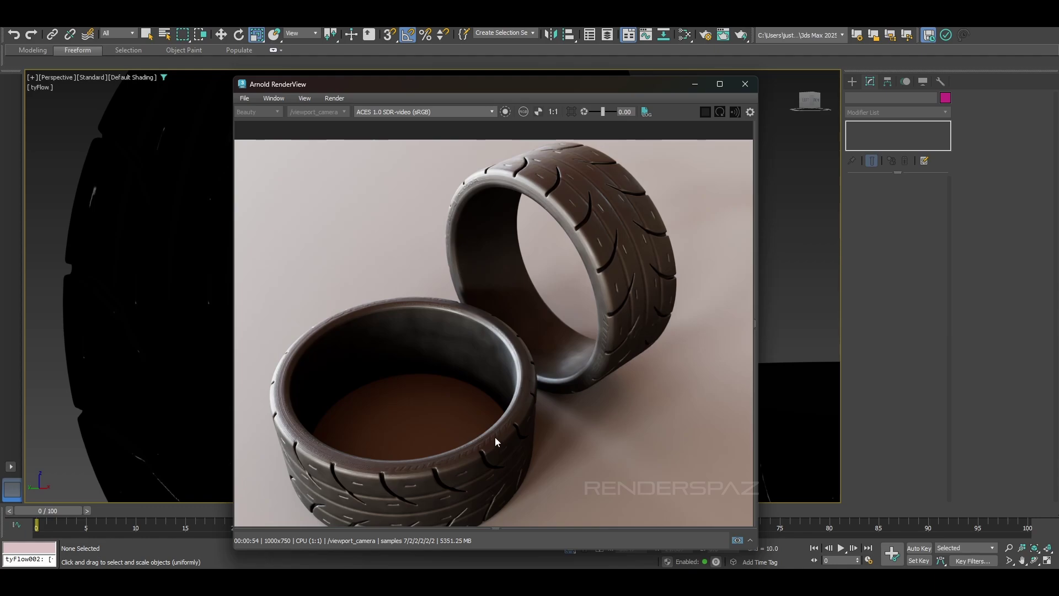
middle_click_drag(382, 477, 424, 436)
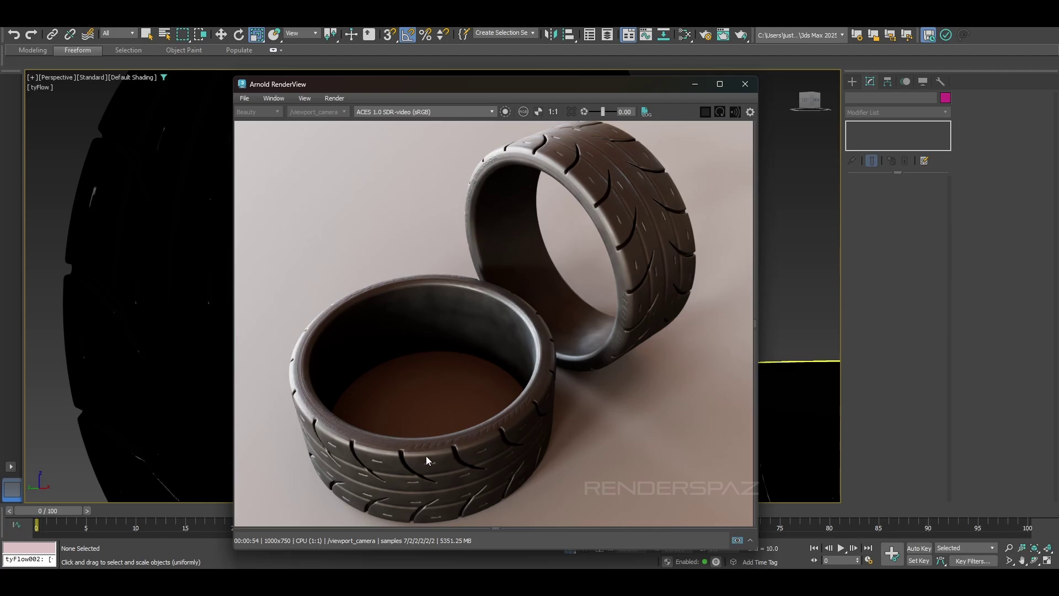
scroll(426, 457, "up", 1)
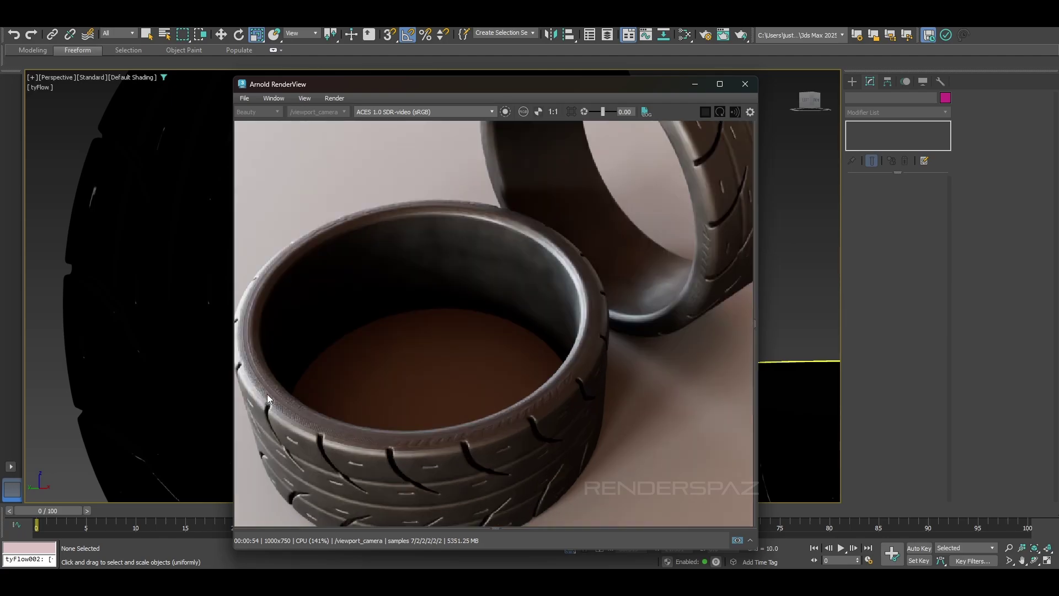
scroll(511, 438, "down", 1)
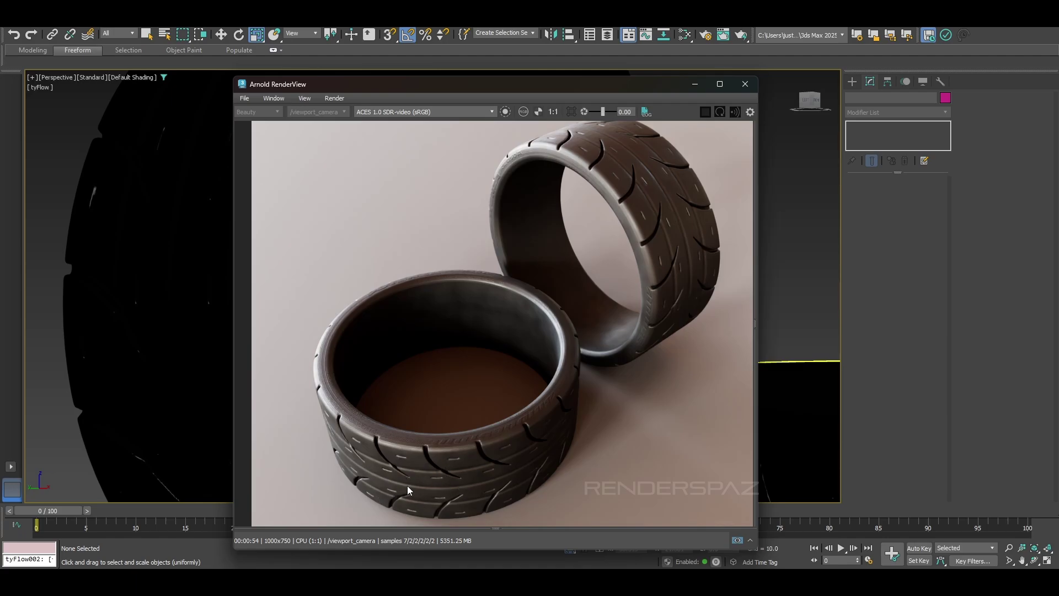
scroll(392, 481, "up", 2)
scroll(392, 481, "down", 2)
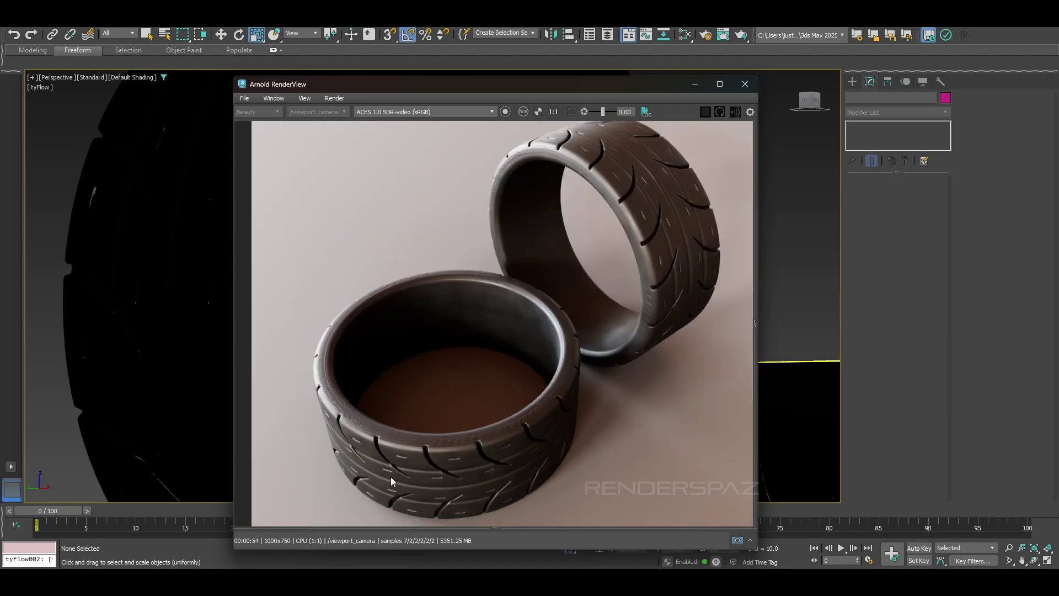